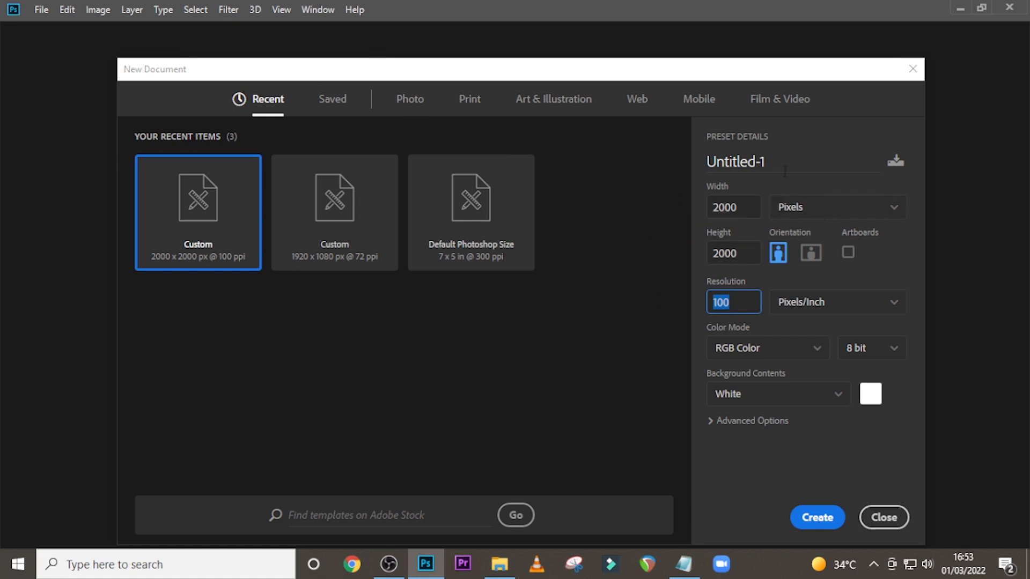
- Create a 2000 × 2000 px document at 100 pixels/inch with a white background, named "brush stroke logo"
left_click(785, 171)
type("br")
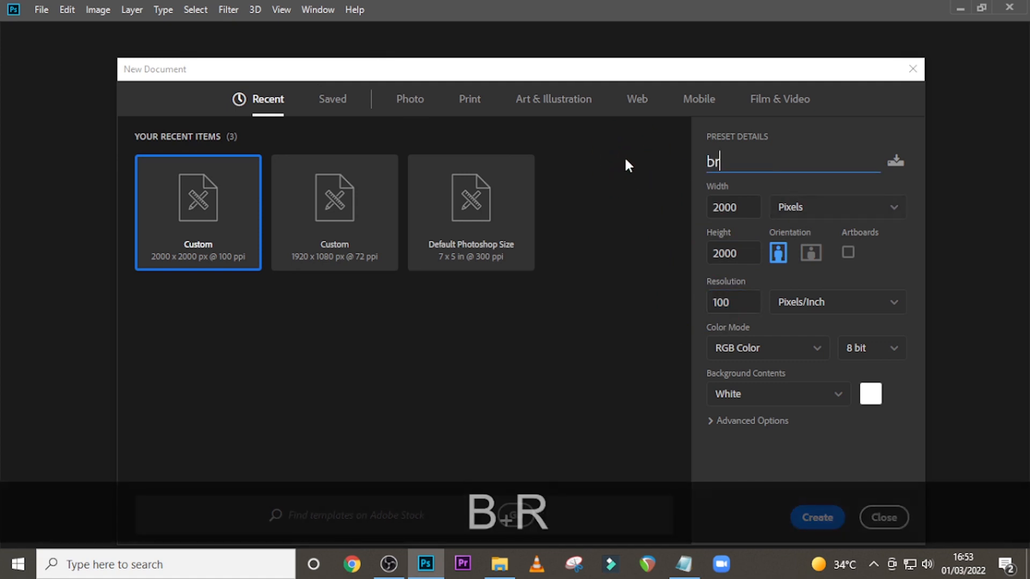
type("ush sr")
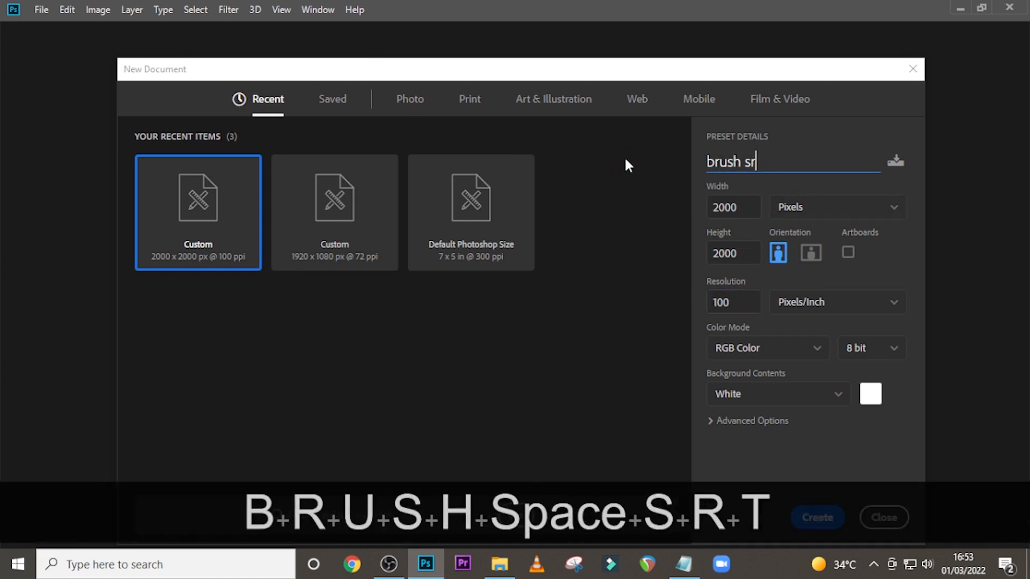
type("toke logo")
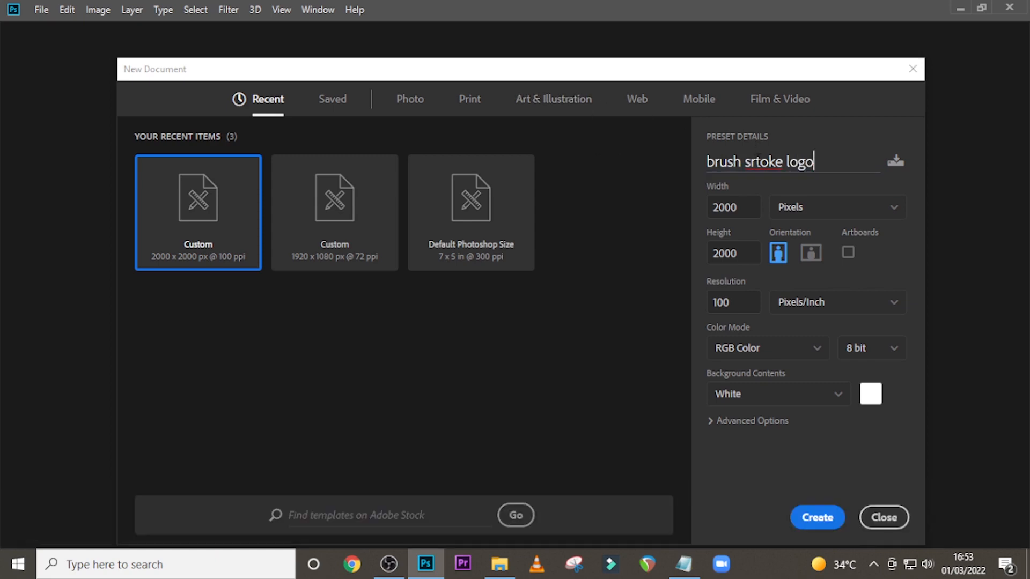
triple_click(758, 161)
left_click(758, 161)
key("BackSpace")
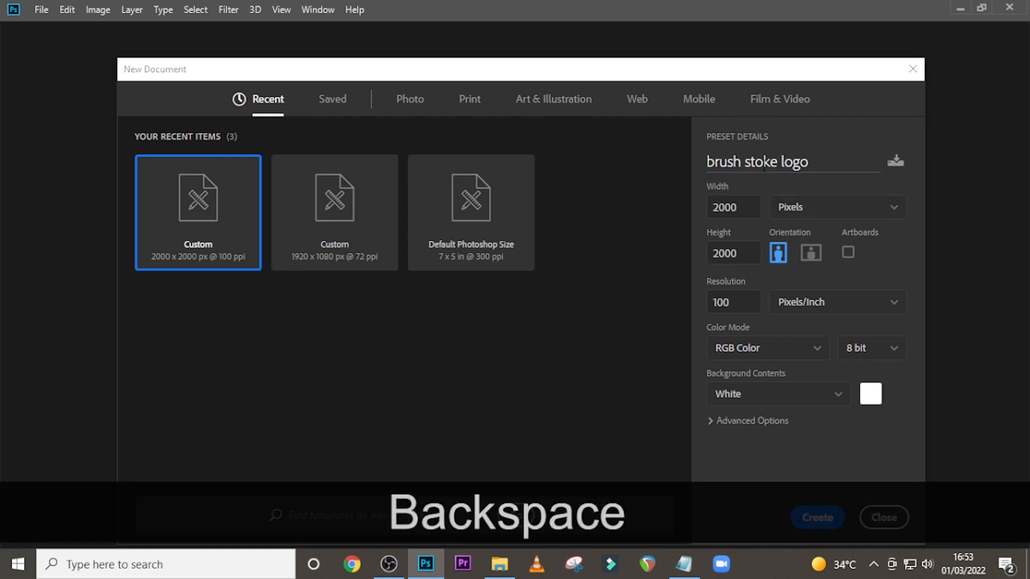
type("r")
left_click(820, 520)
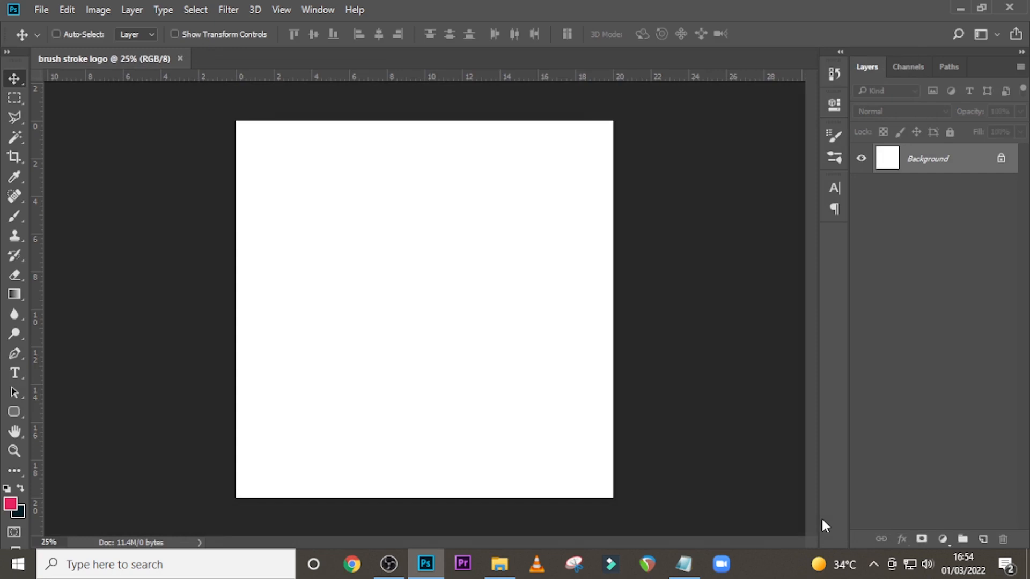
- Add a guide layout with 2 columns and 2 rows to the canvas
left_click(280, 9)
left_click(305, 410)
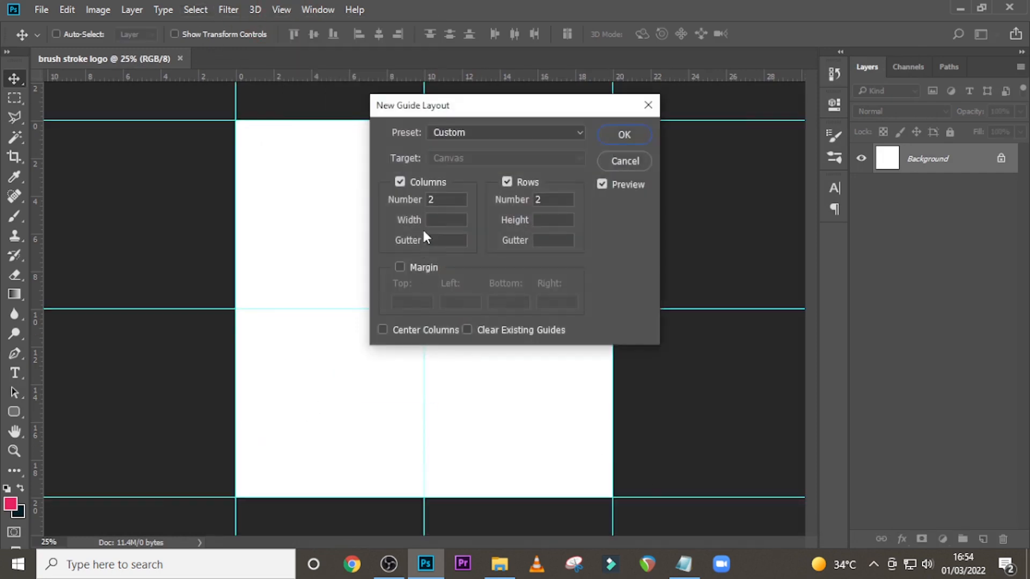
left_click(623, 136)
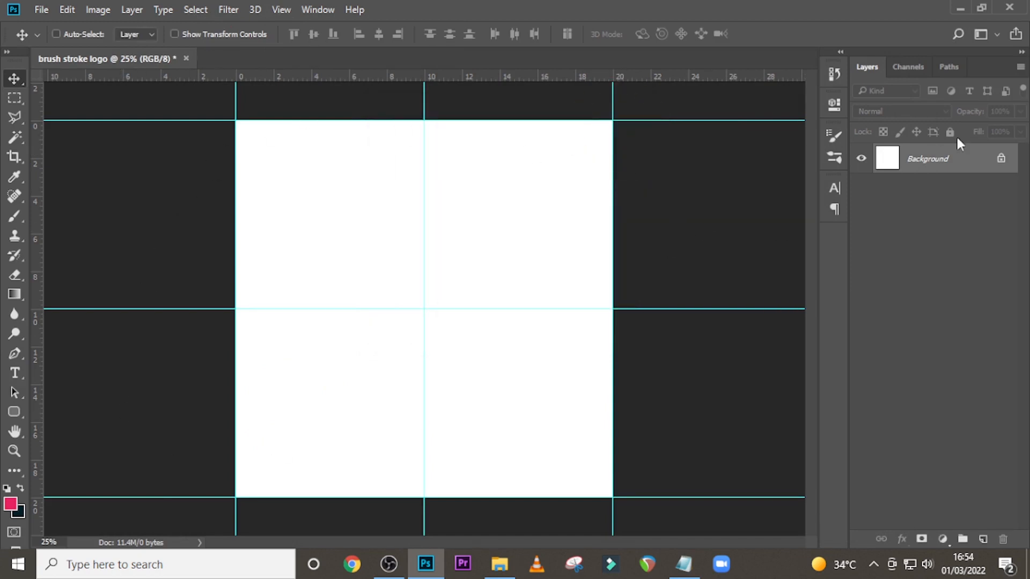
- Add a Solid Color fill layer in dark blue #001b27 above the background
left_click(943, 539)
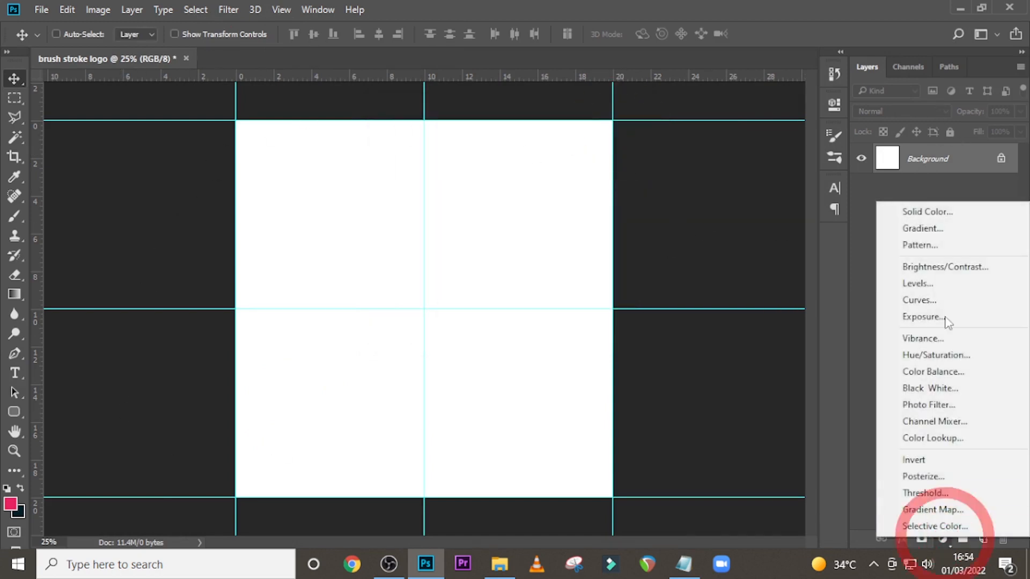
left_click(929, 210)
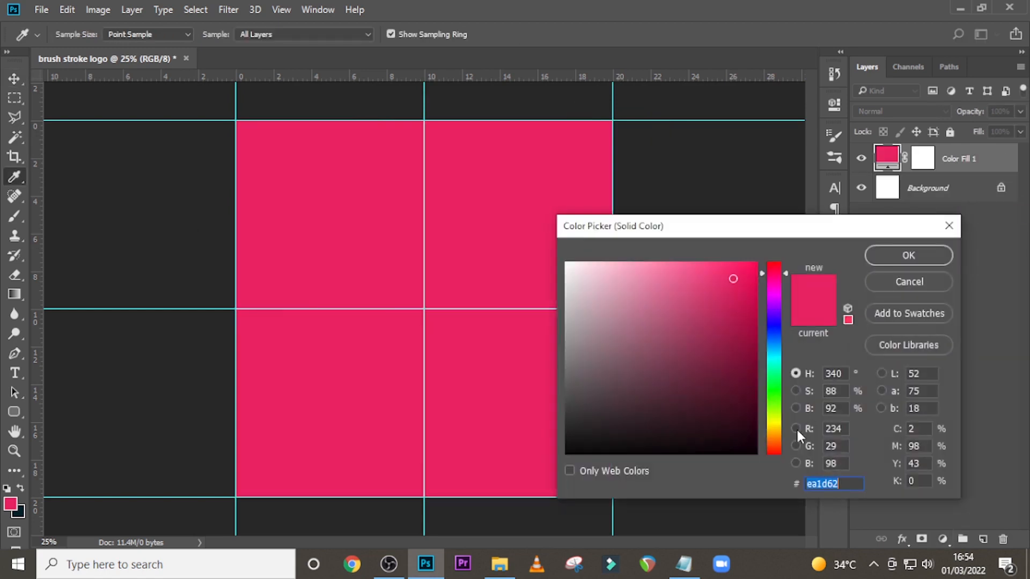
type("00")
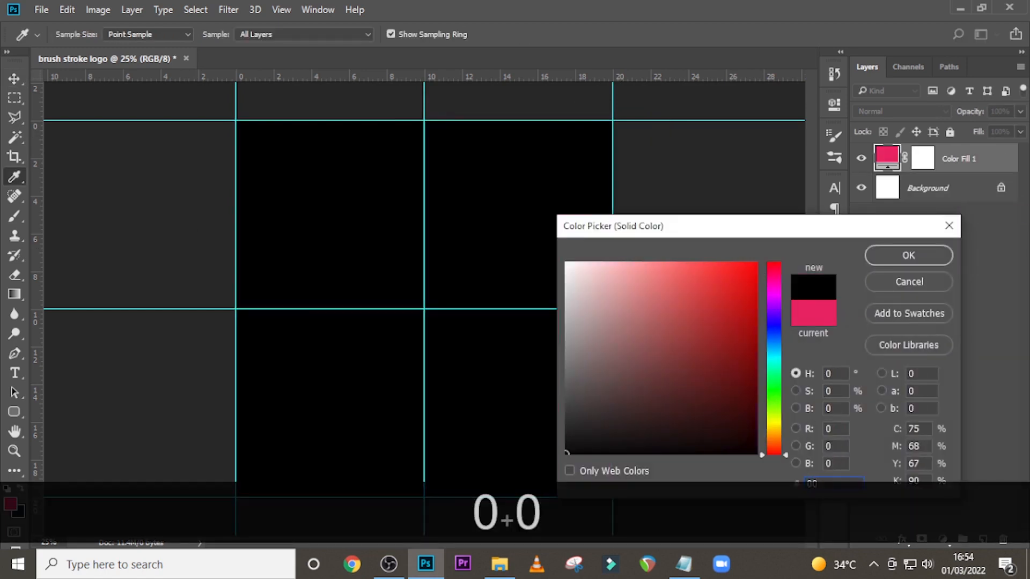
type("1b")
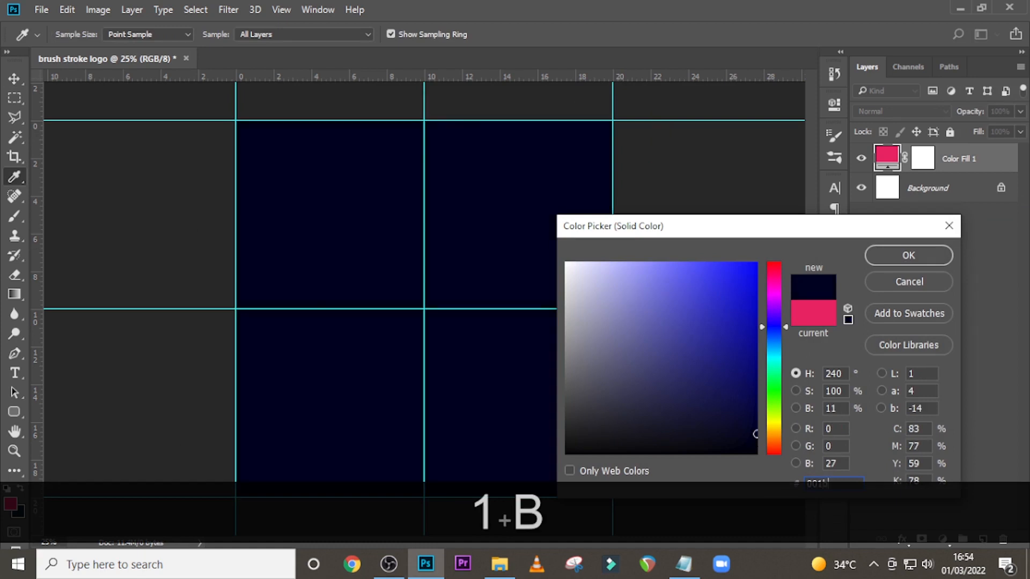
type("27")
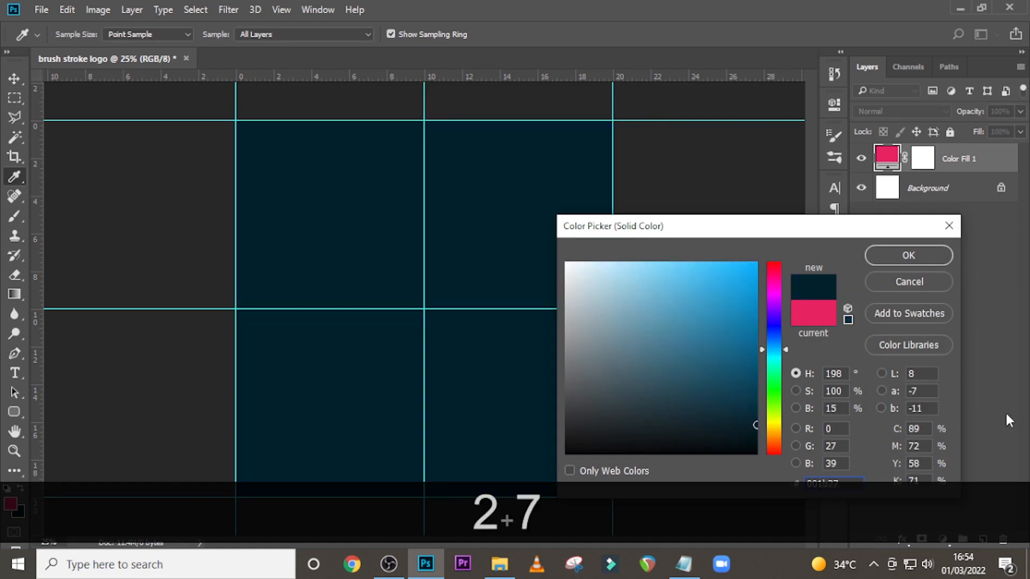
left_click(901, 266)
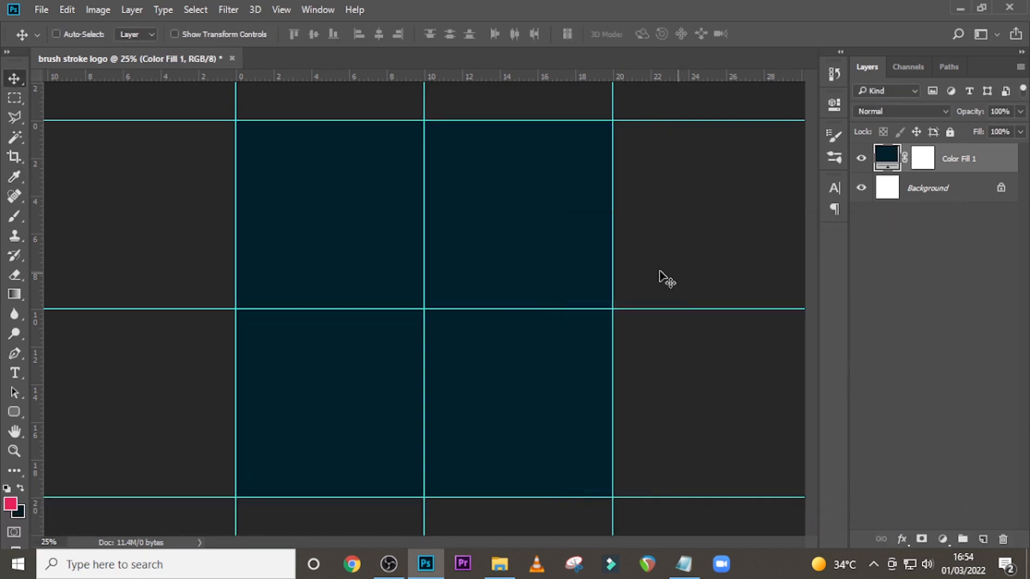
- Draw a tall vertical rectangle about 256 × 1604 px near the middle of the canvas
right_click(10, 411)
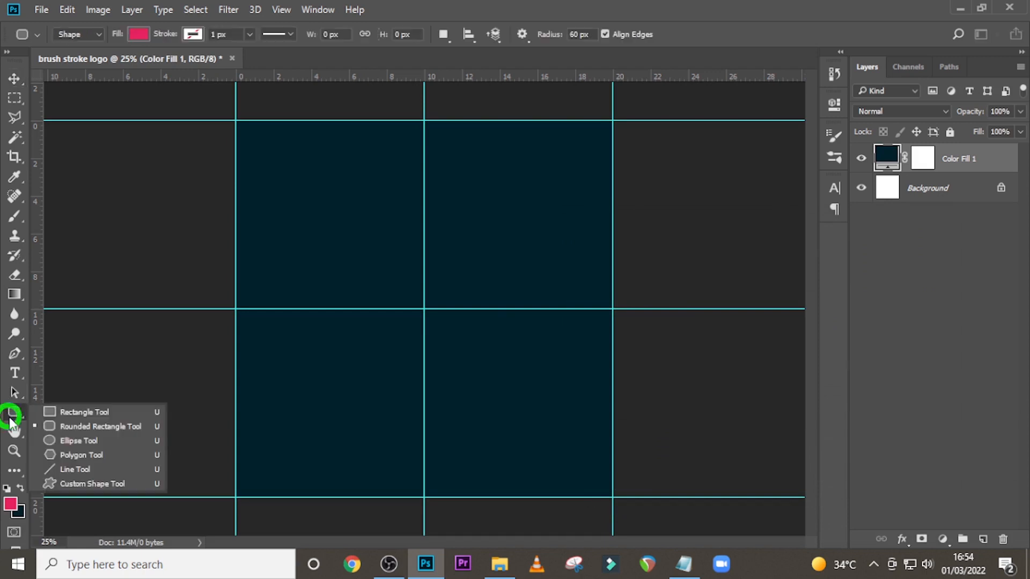
left_click(59, 413)
left_click_drag(392, 172, 441, 473)
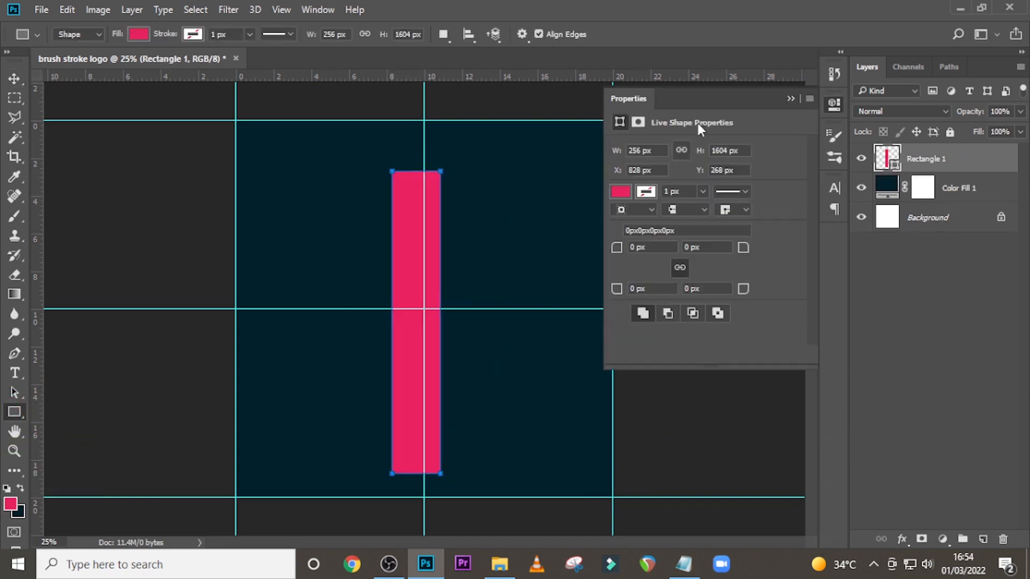
left_click(791, 99)
- Centre the rectangle horizontally on the vertical middle guide with Free Transform, nudging it one pixel to the left
key("ctrl+equal")
key("ctrl+equal")
key("ctrl+equal")
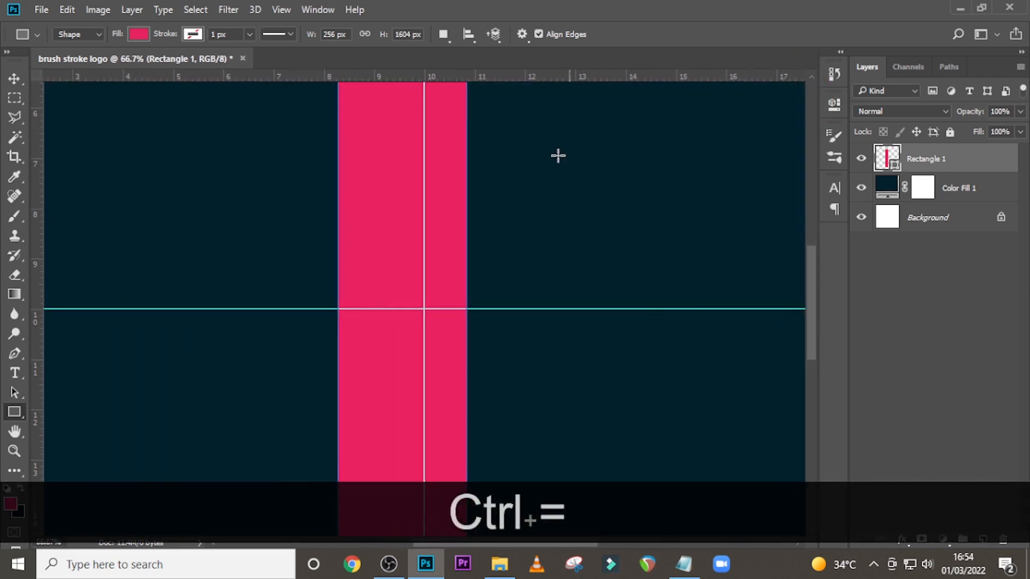
scroll(492, 253, "up", 6)
key("ctrl+t")
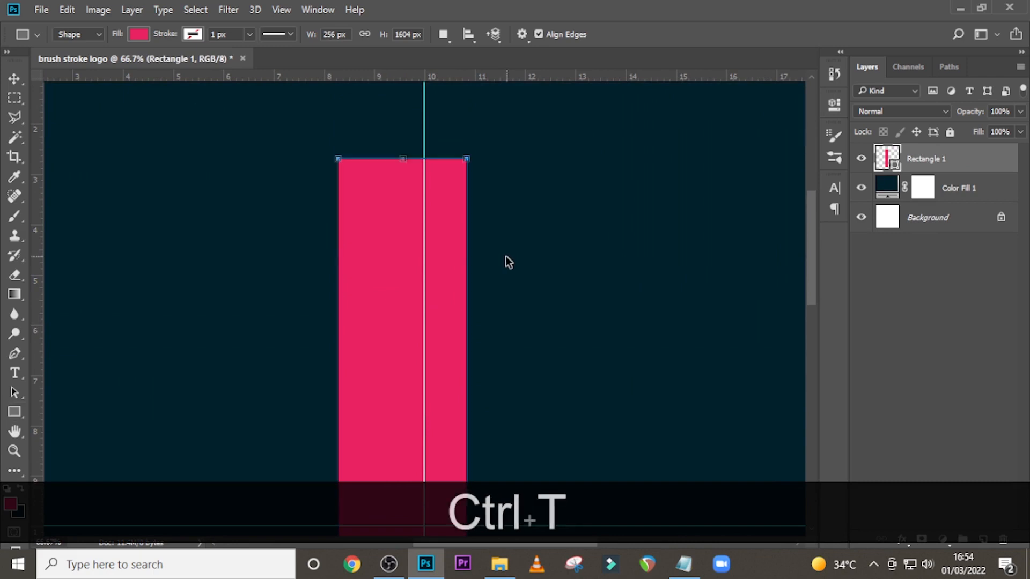
left_click_drag(406, 292, 423, 295)
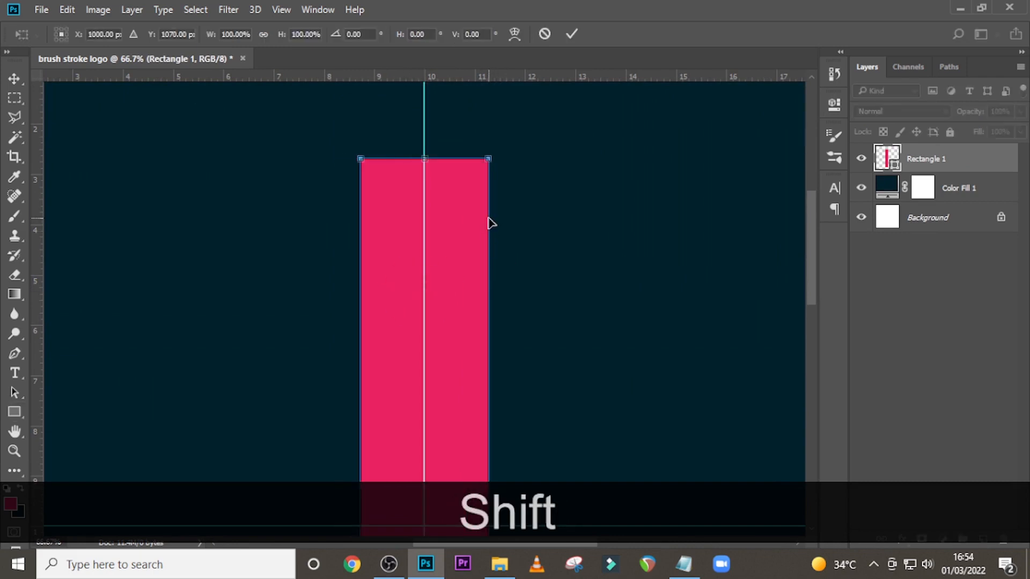
key("Left")
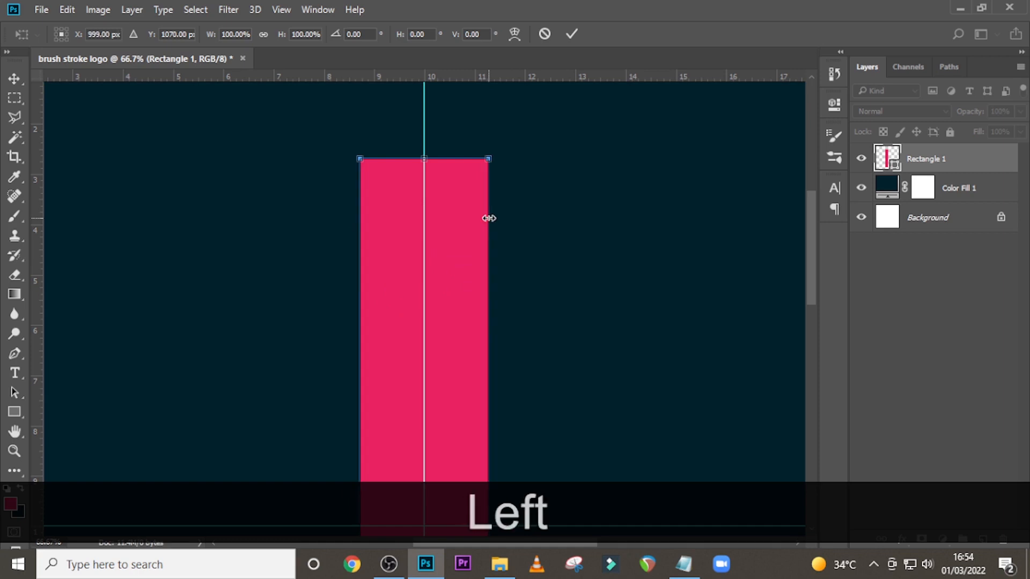
key("Return")
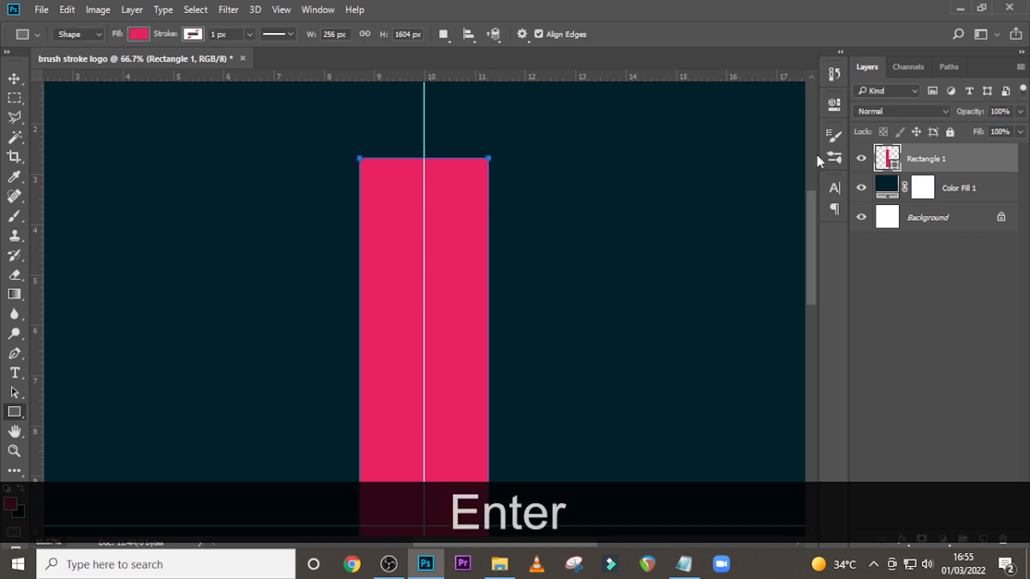
- Set the rectangle's fill color to pink #ea1d62
left_click(140, 34)
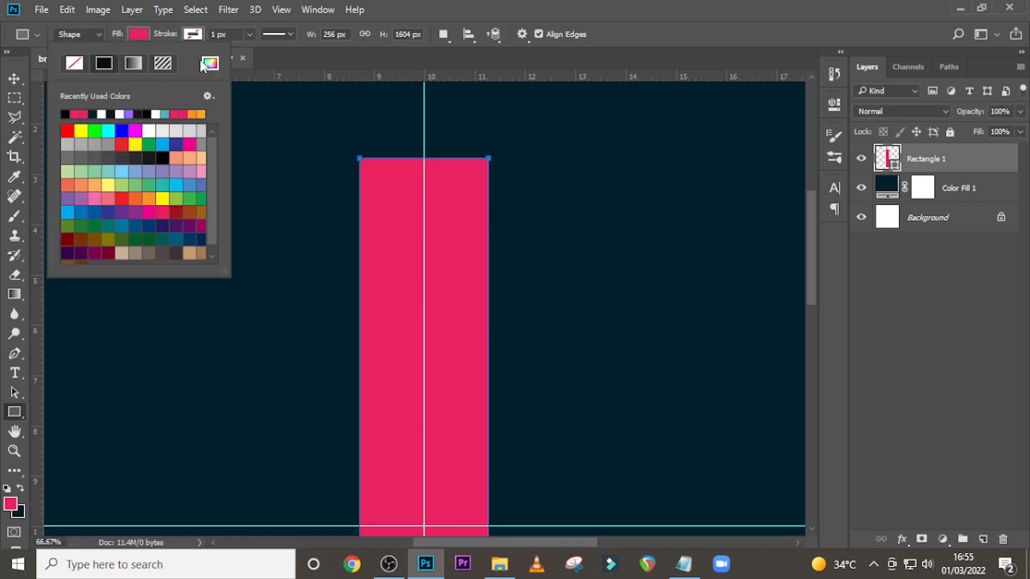
left_click(214, 65)
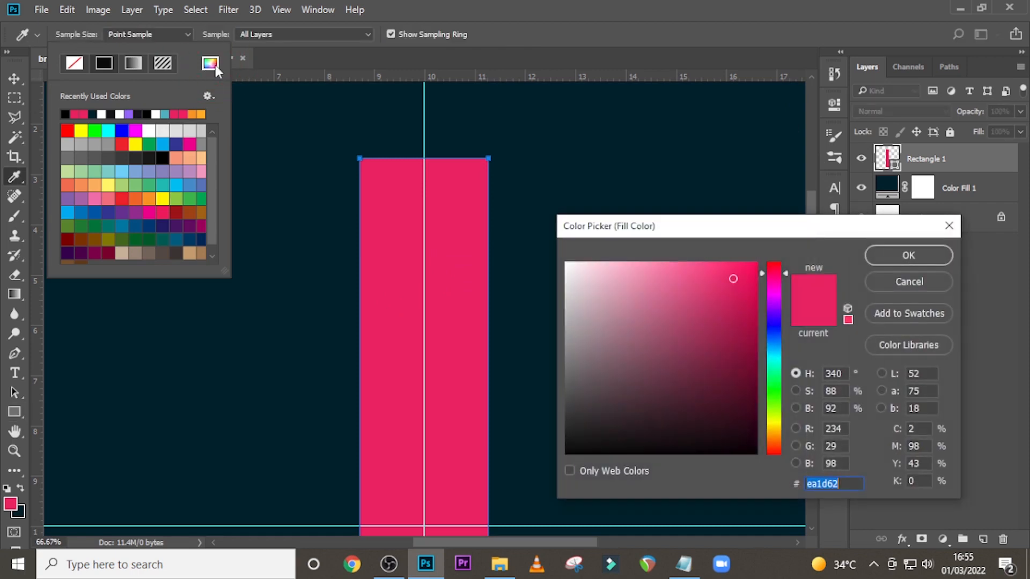
type("ea")
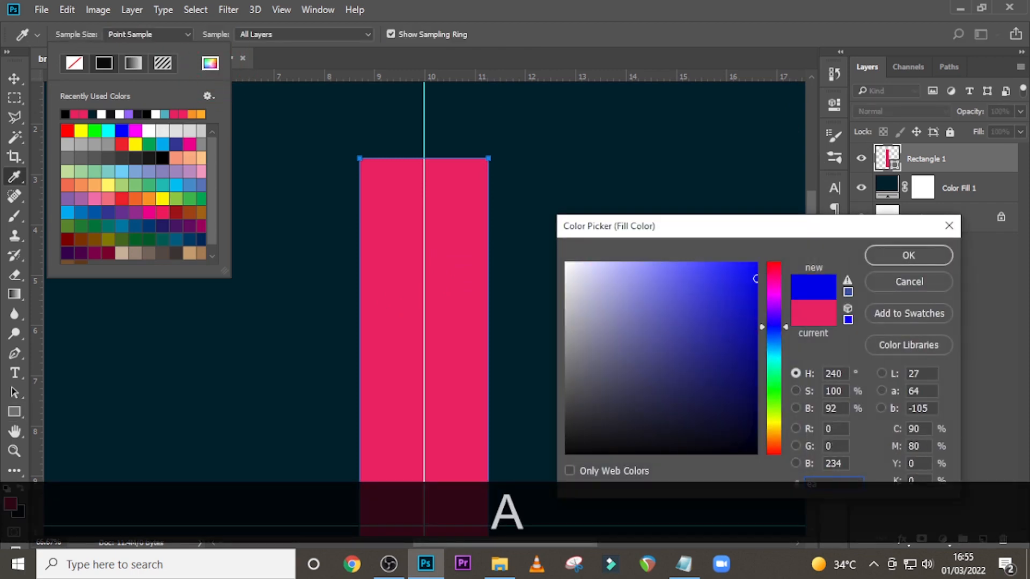
type("1d6")
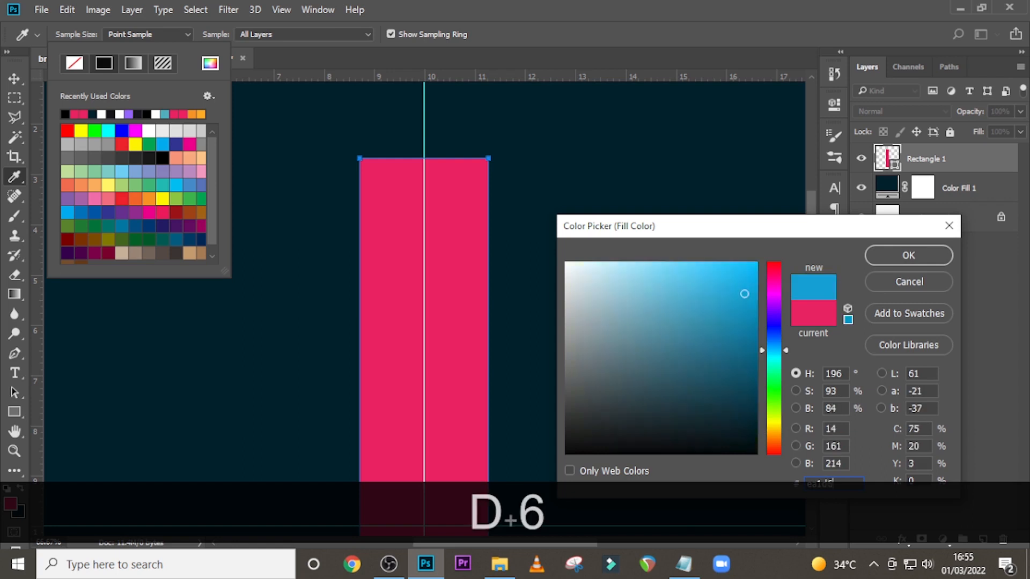
type("2")
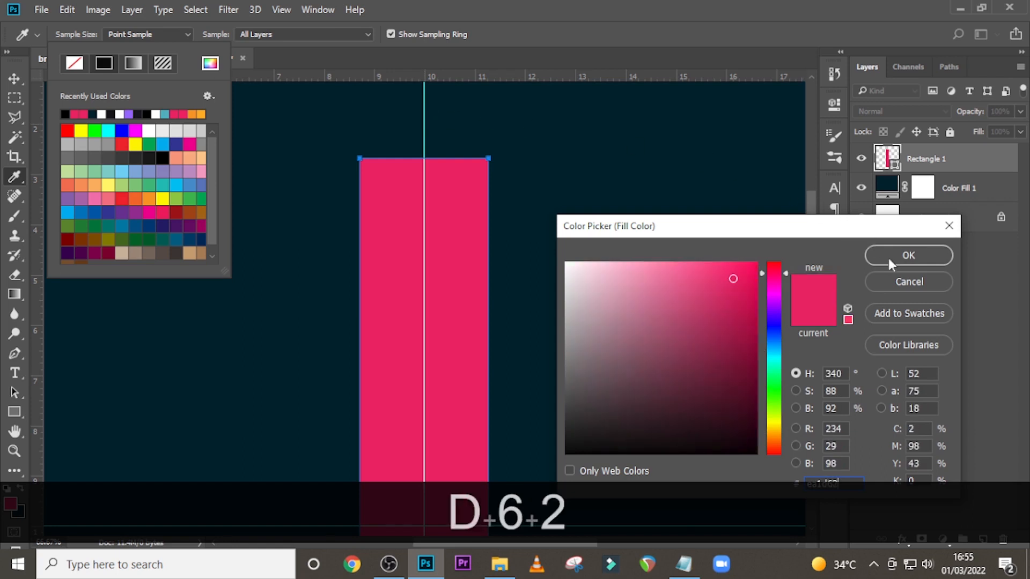
left_click(890, 257)
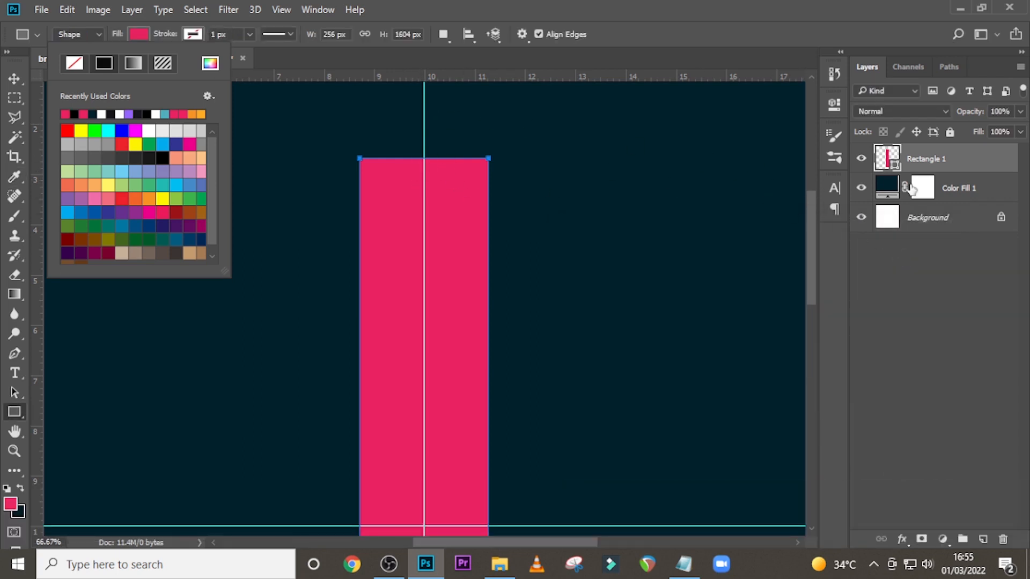
- Draw a narrow vertical rounded rectangle about 94 × 1090 px with a 60 px radius, just right of the pink bar's lower part
left_click_drag(815, 222, 816, 279)
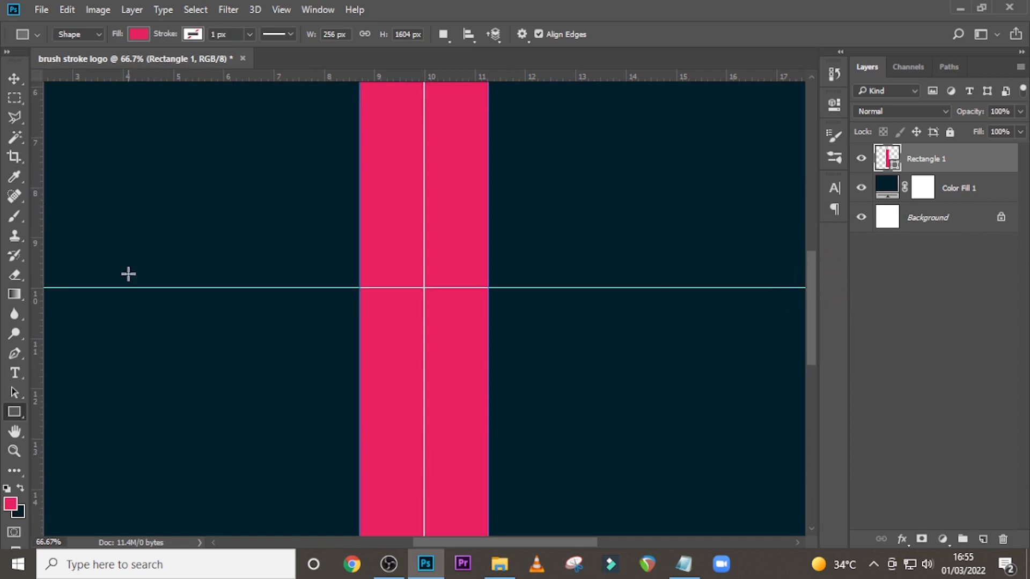
key("ctrl+minus")
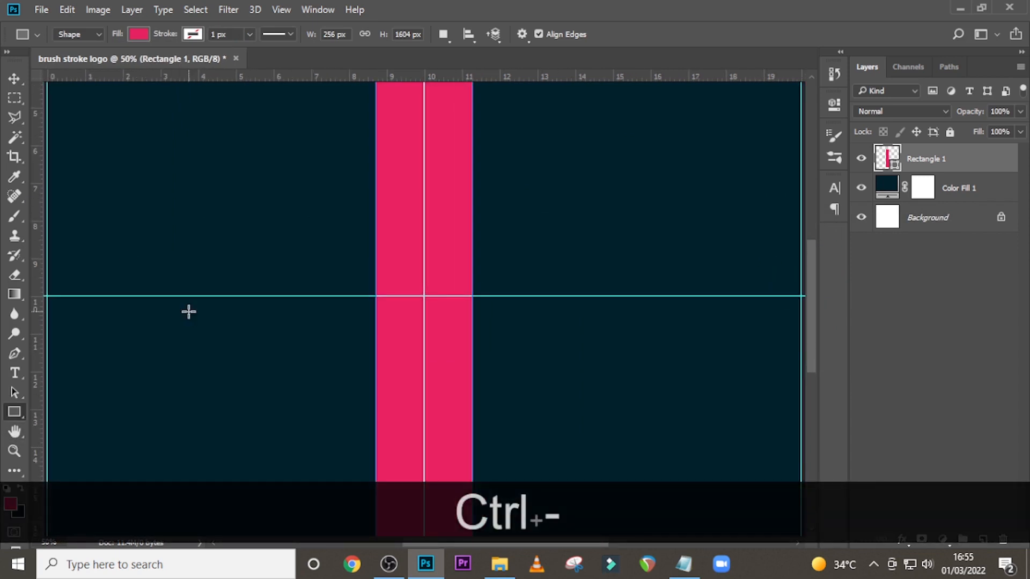
right_click(13, 410)
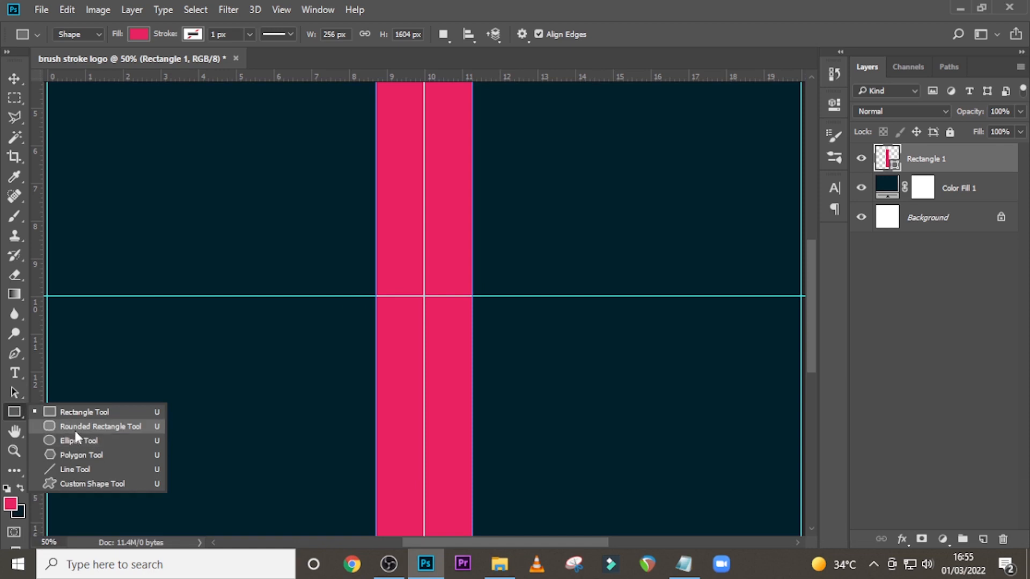
left_click(74, 426)
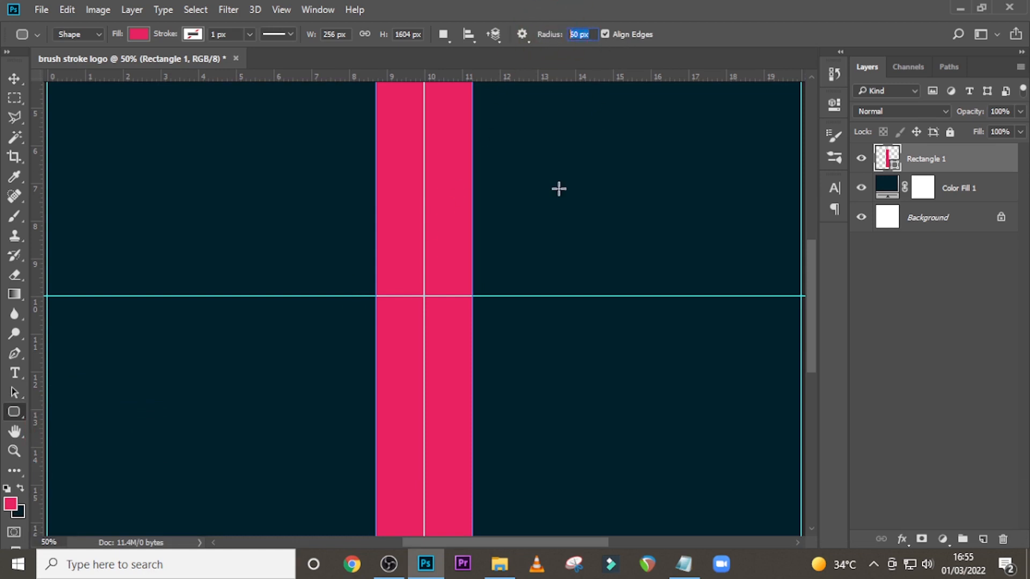
left_click_drag(809, 268, 806, 304)
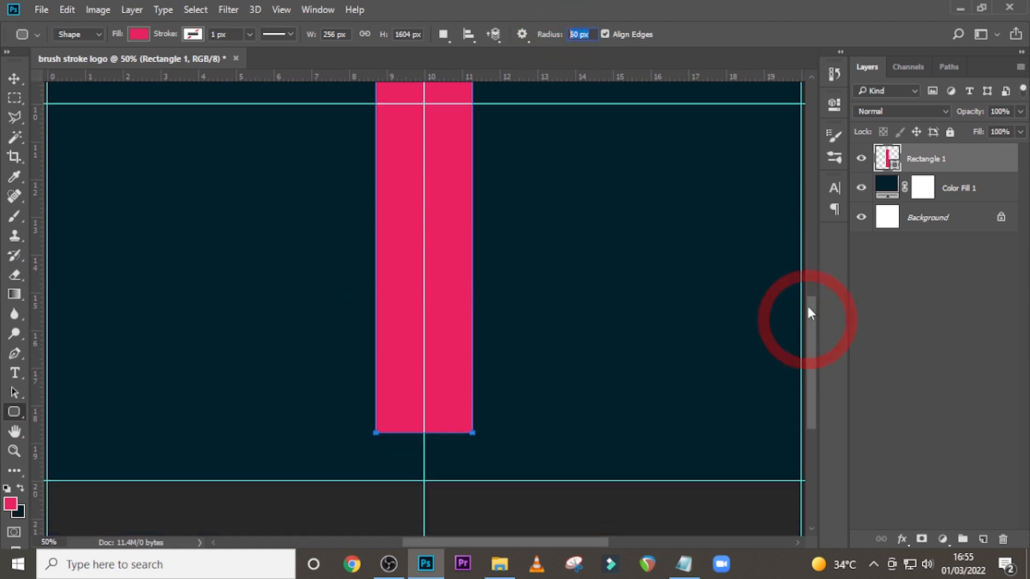
key("ctrl+minus")
key("ctrl+minus")
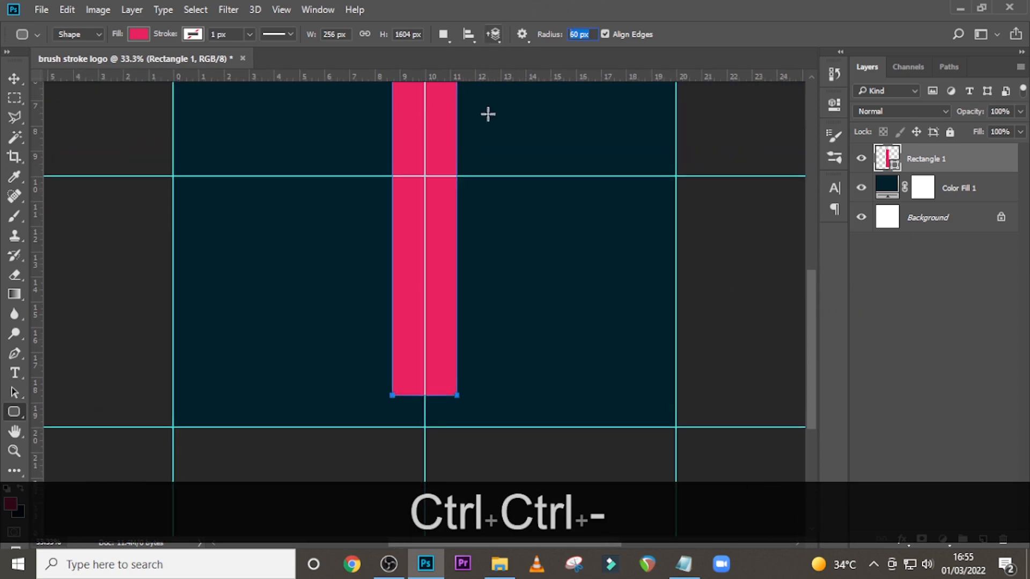
left_click_drag(470, 132, 493, 404)
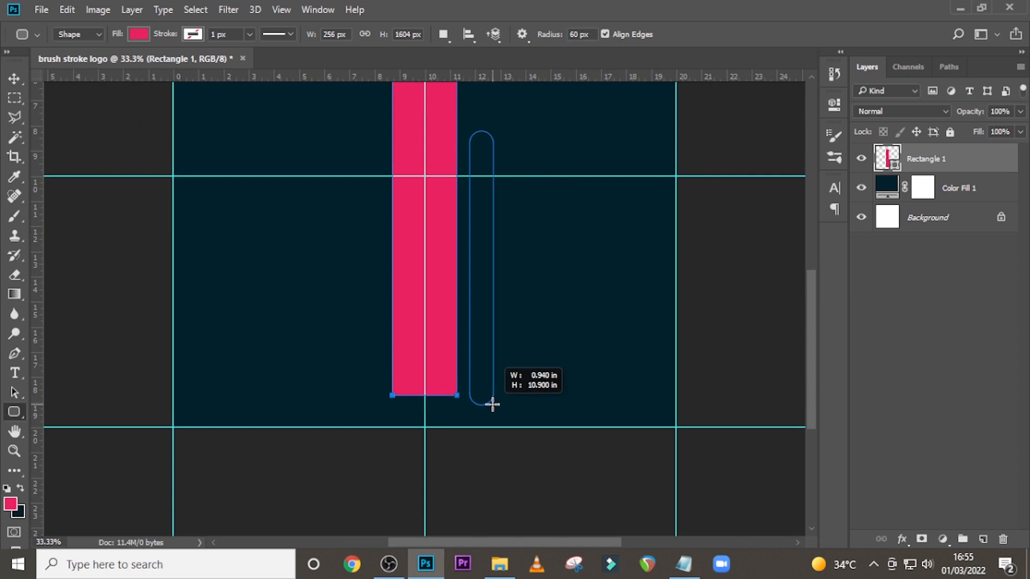
left_click_drag(492, 404, 492, 406)
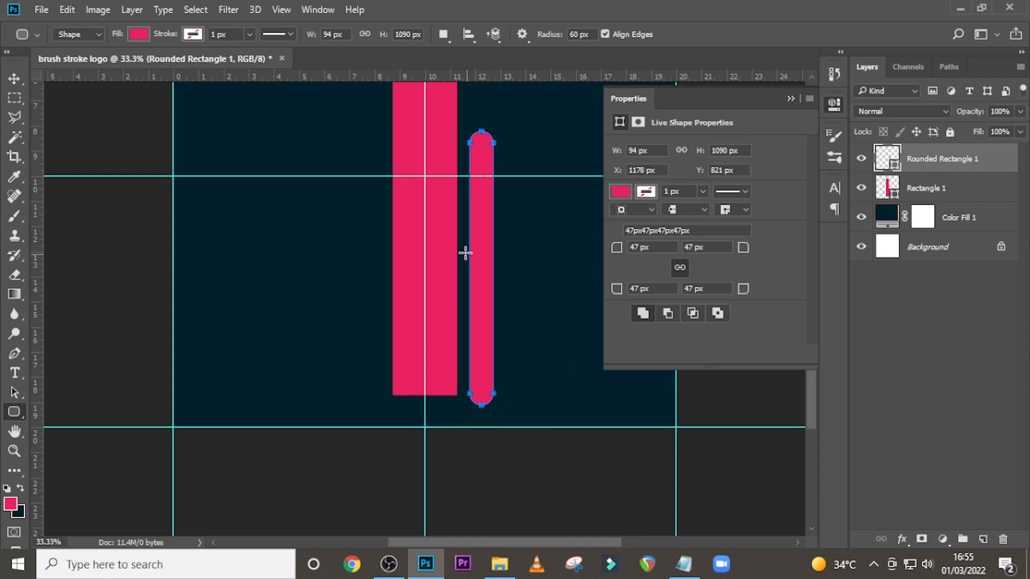
- Move the rounded rectangle onto the pink bar so their left edges align and its rounded end extends below the bar
key("v")
left_click_drag(486, 257, 411, 246)
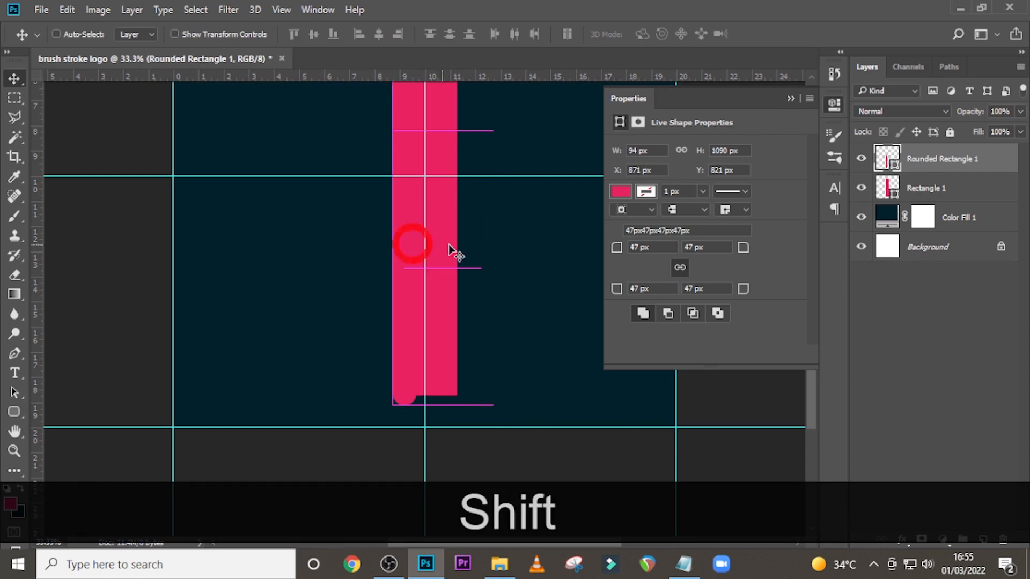
- Duplicate the pink rounded rectangle in the background color #001b27 and place the copy directly against the original's right edge
key("ctrl+j")
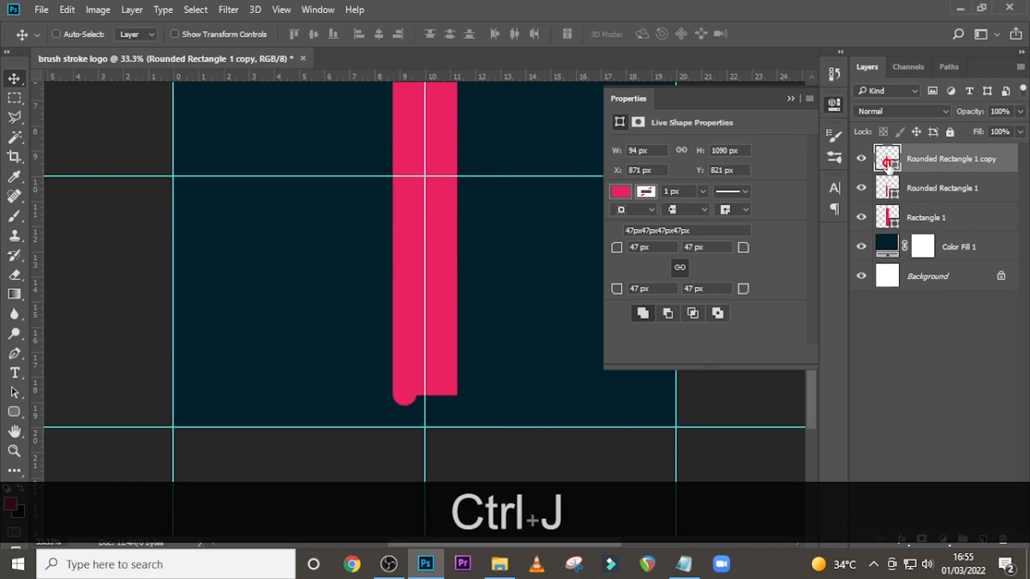
double_click(888, 164)
left_click(536, 247)
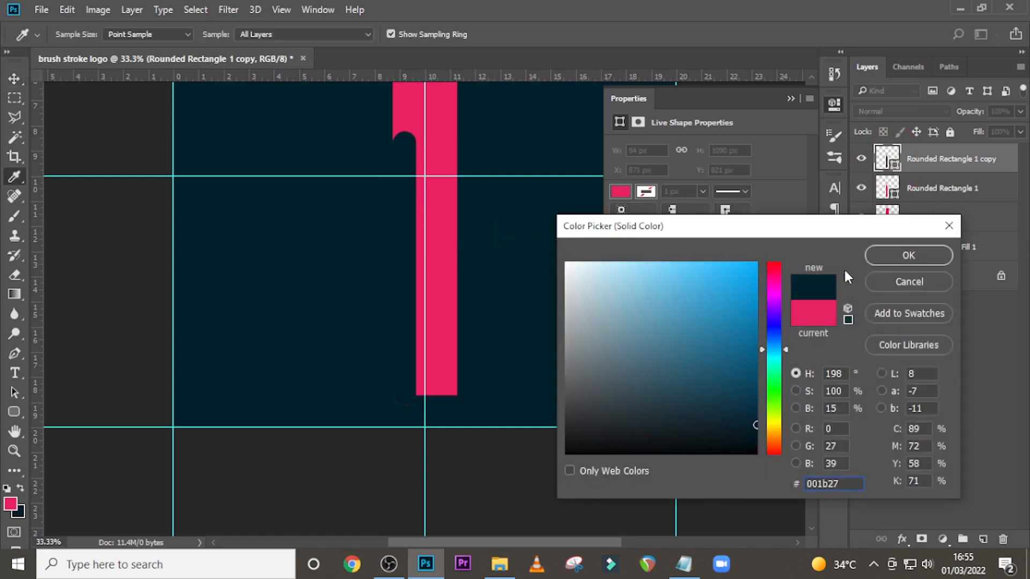
left_click(893, 254)
key("v")
left_click_drag(402, 287, 419, 281)
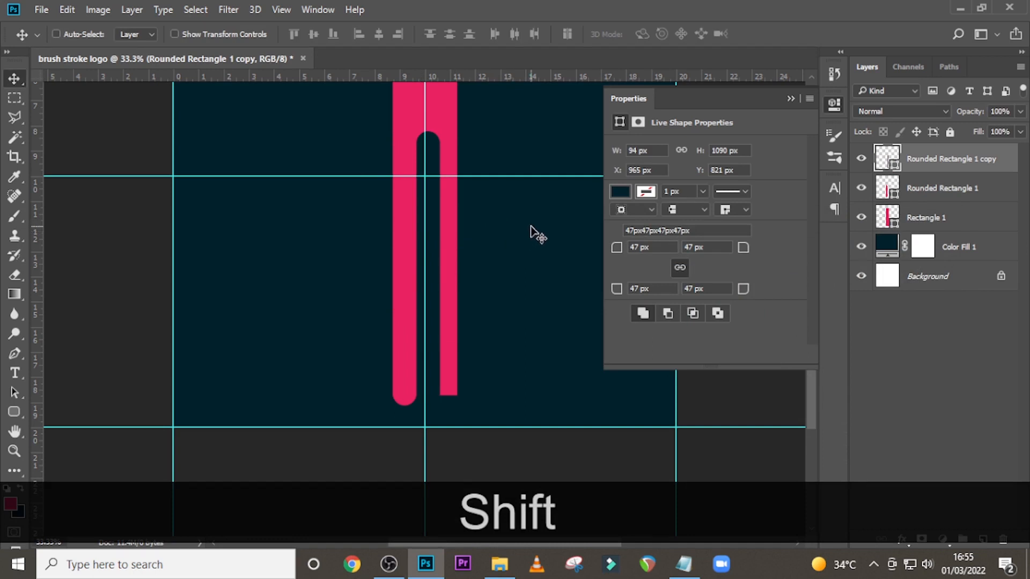
- Duplicate the dark rounded rectangle in blue #35b9f3 and place the copy directly against the dark one's right edge
key("ctrl")
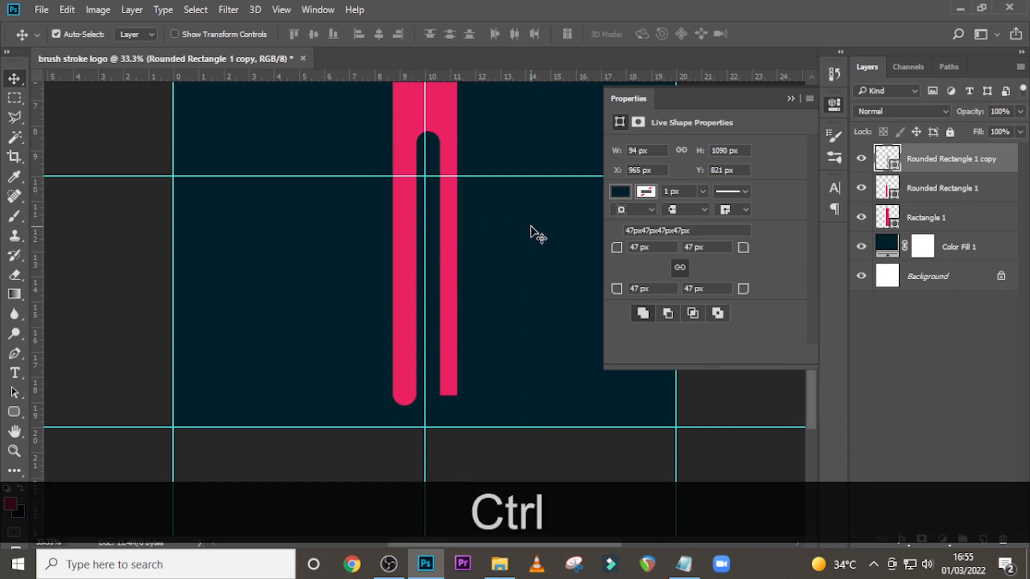
key("ctrl+j")
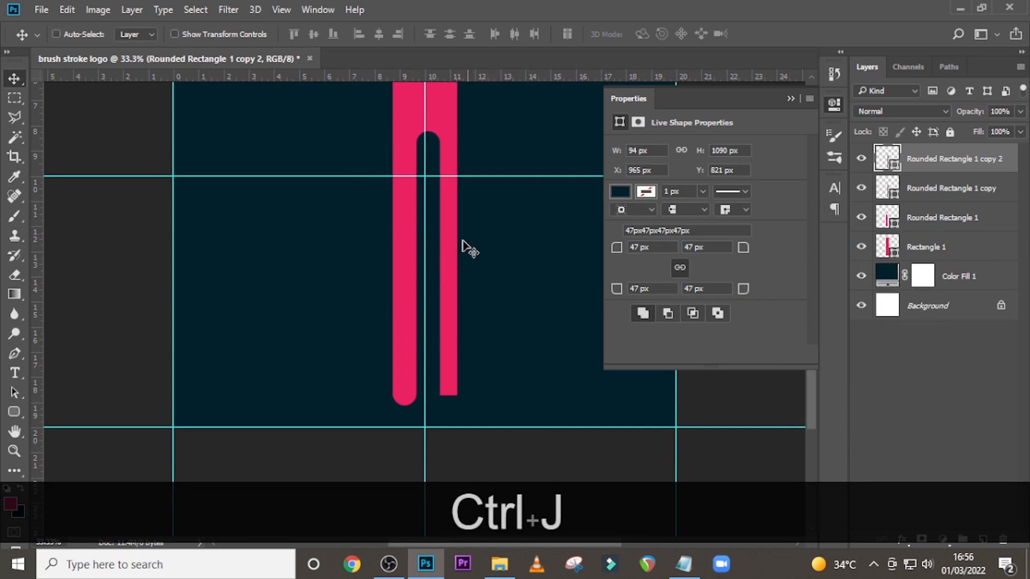
double_click(886, 161)
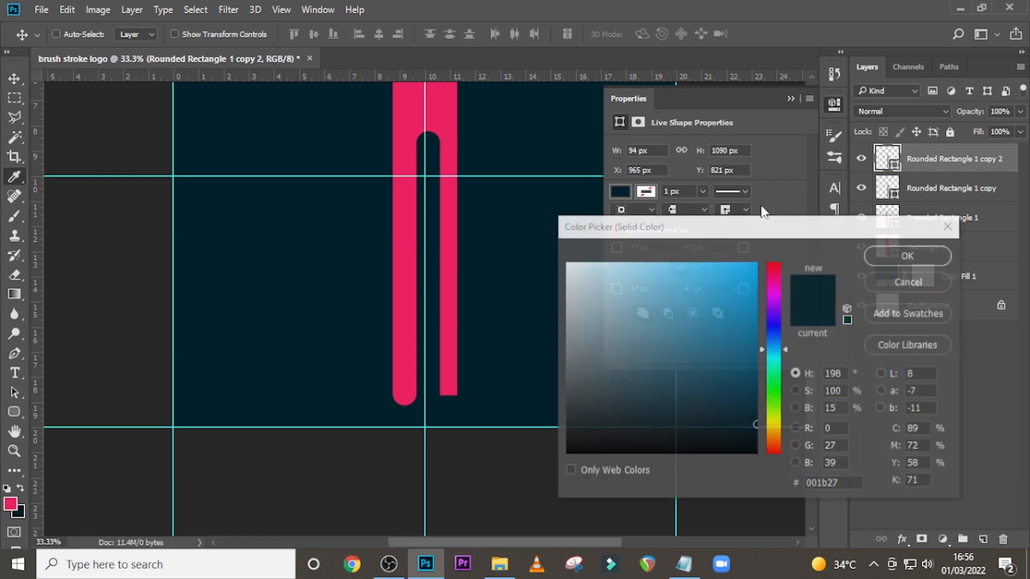
left_click(715, 271)
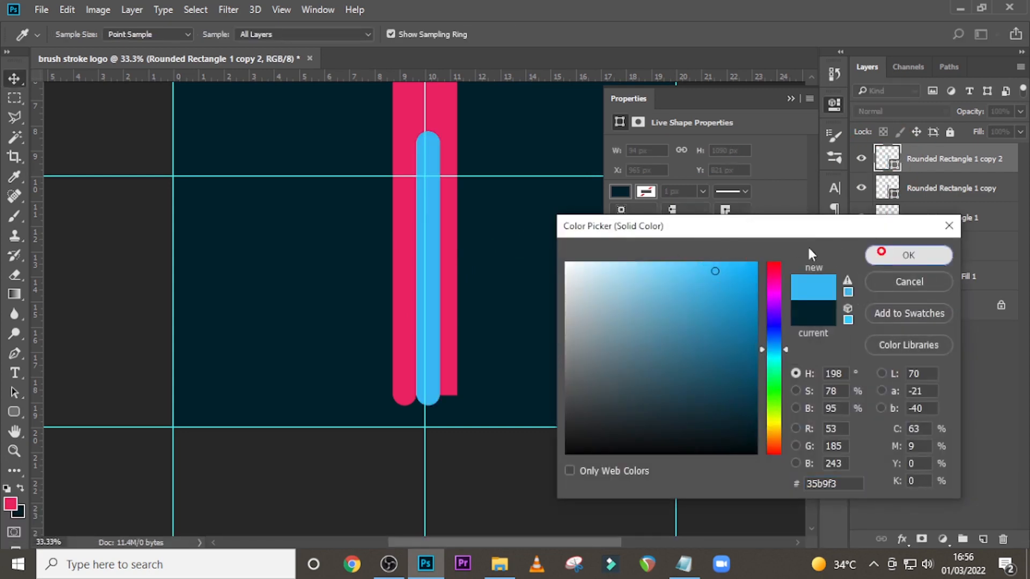
left_click(908, 255)
key("v")
left_click_drag(437, 268, 460, 261)
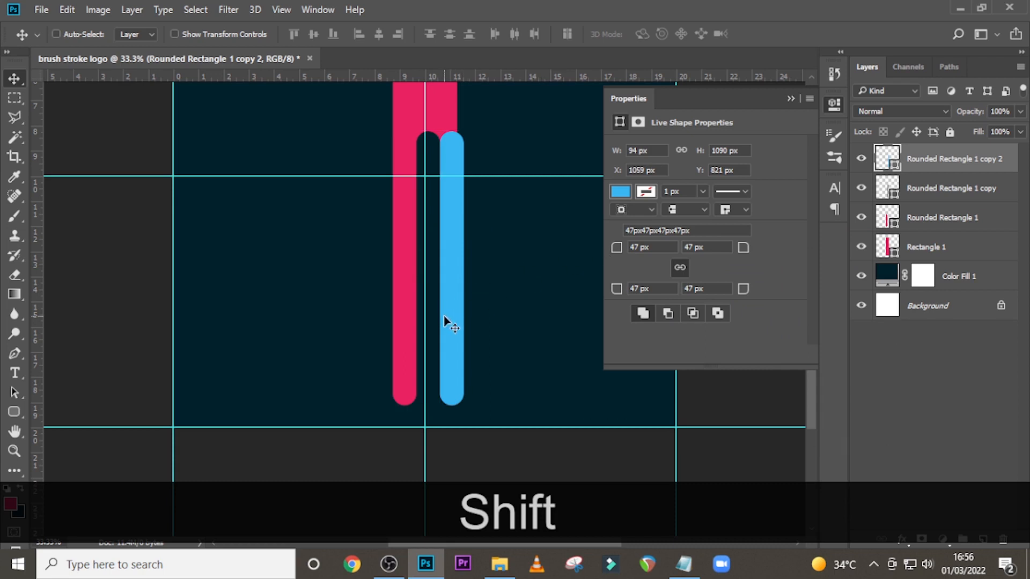
- Move the blue rounded rectangle straight up along the pink bar and lower the dark one to Y 1070 px
left_click_drag(444, 320, 433, 252)
left_click(924, 194)
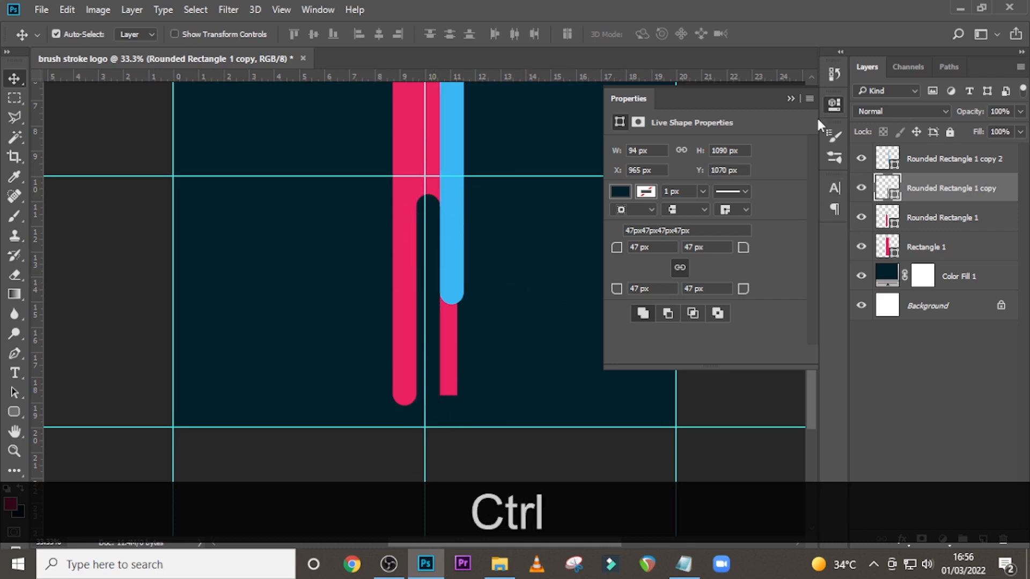
- Widen the pink rectangle to 282 px with Free Transform, extending its right edge to the blue shape's right edge
key("ctrl+0")
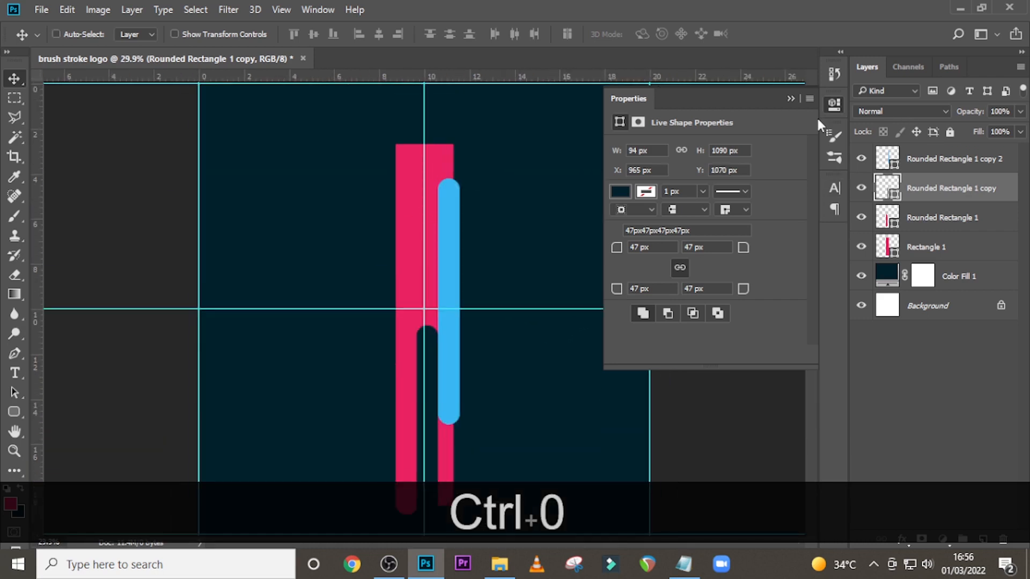
left_click(924, 258)
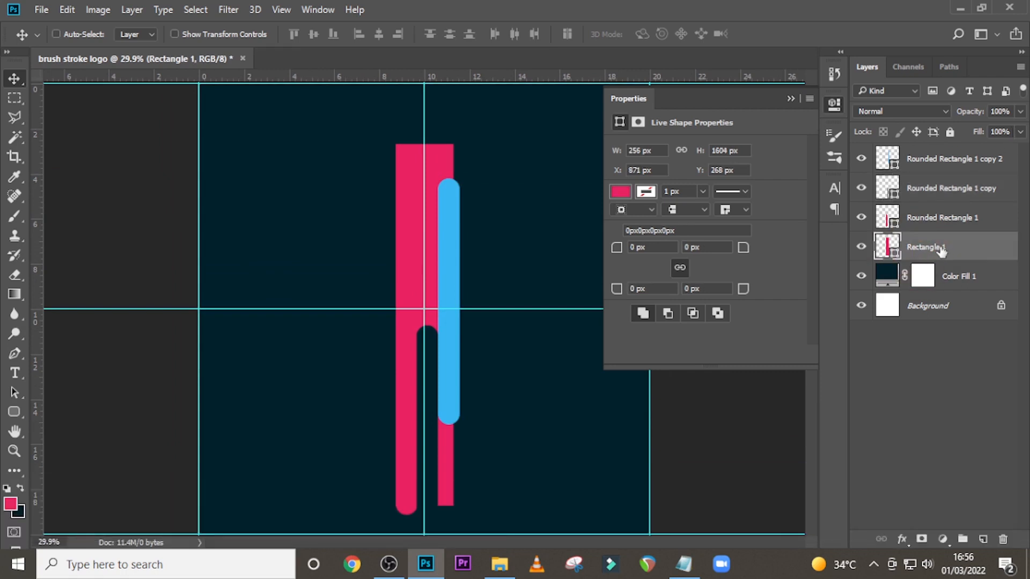
key("ctrl+t")
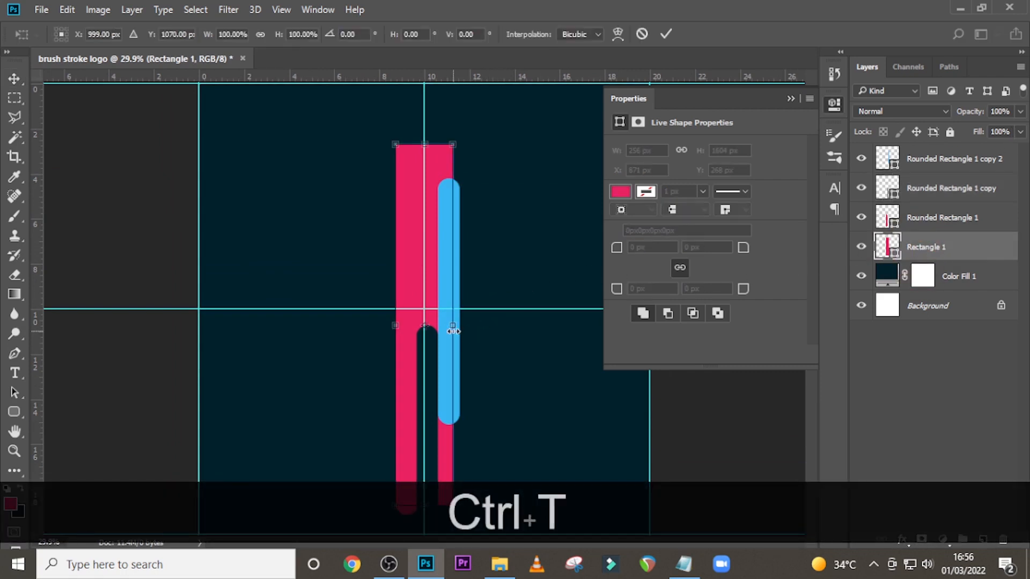
left_click_drag(455, 324, 462, 324)
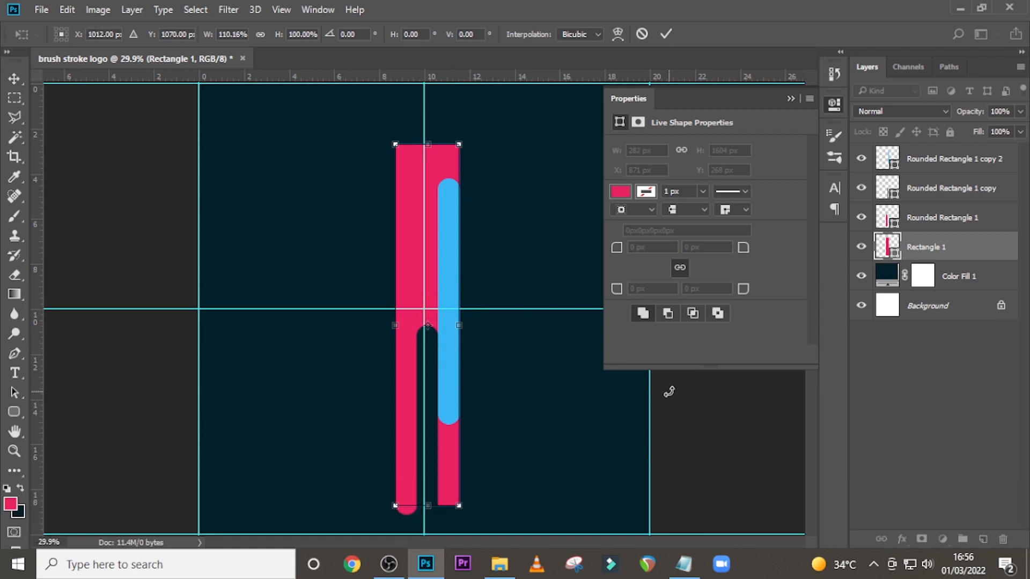
key("Return")
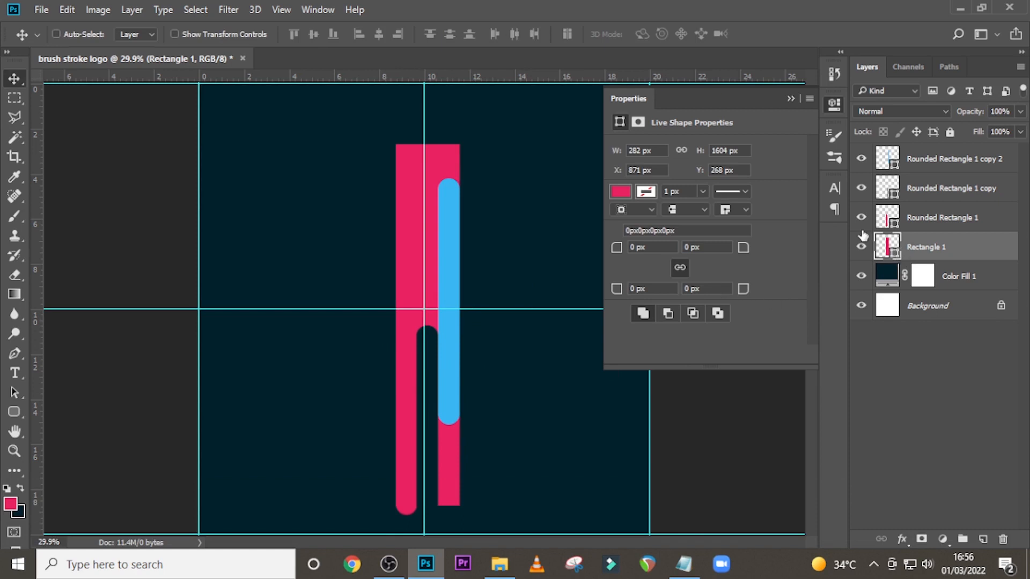
- Add a blank layer mask to the Rectangle 1 layer and toggle the visibility of Rounded Rectangle 1 to check it
left_click(924, 244)
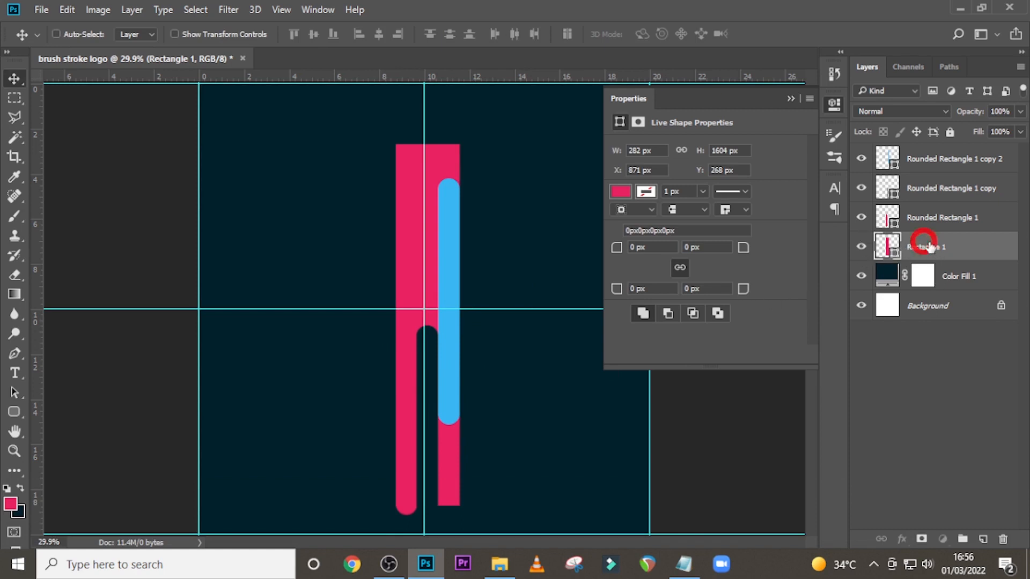
left_click(921, 539)
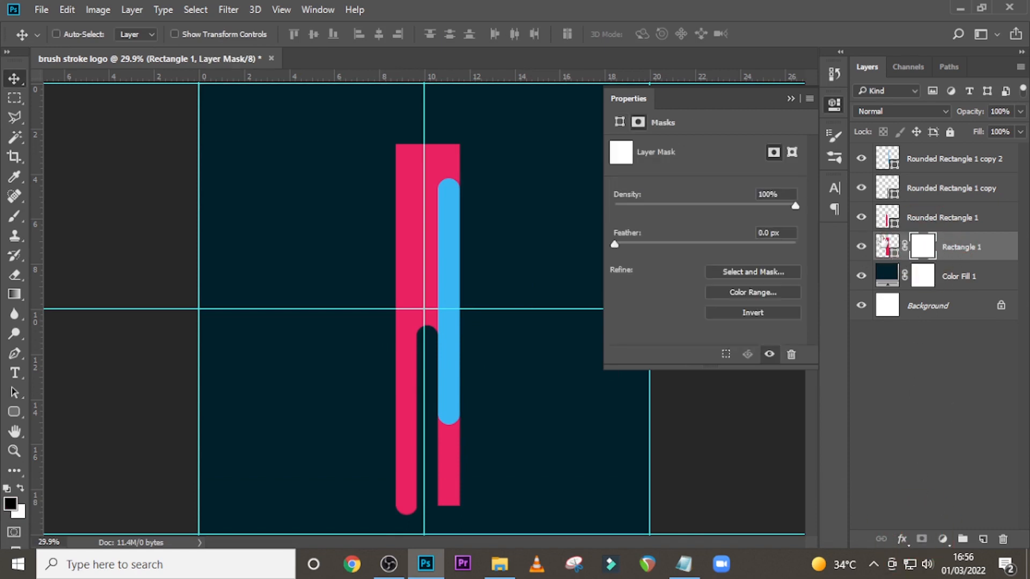
left_click(860, 218)
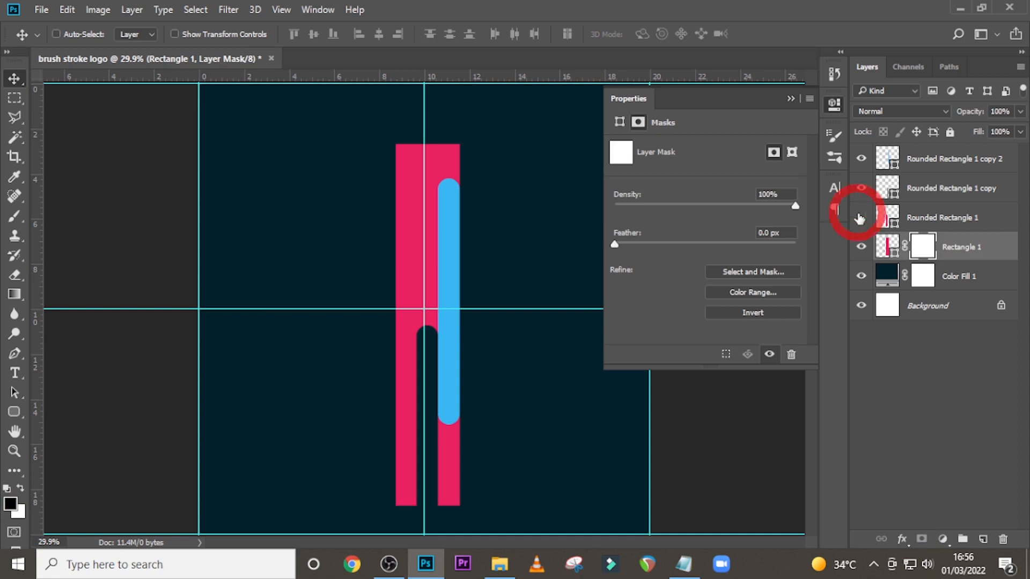
left_click(859, 218)
left_click(859, 217)
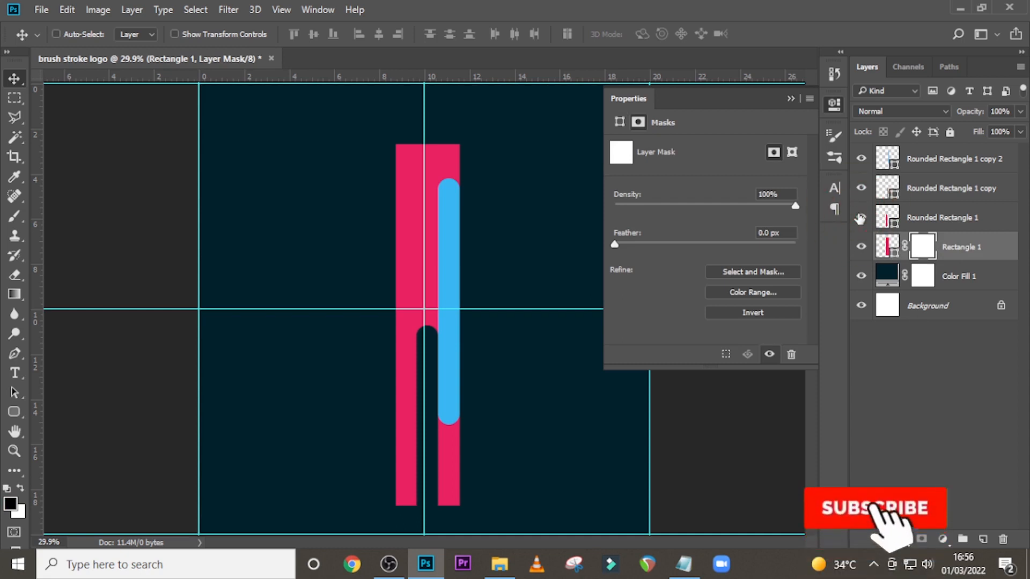
- Nudge the pink rounded rectangle down to Y 860 px so it extends further below the bar
left_click(893, 223)
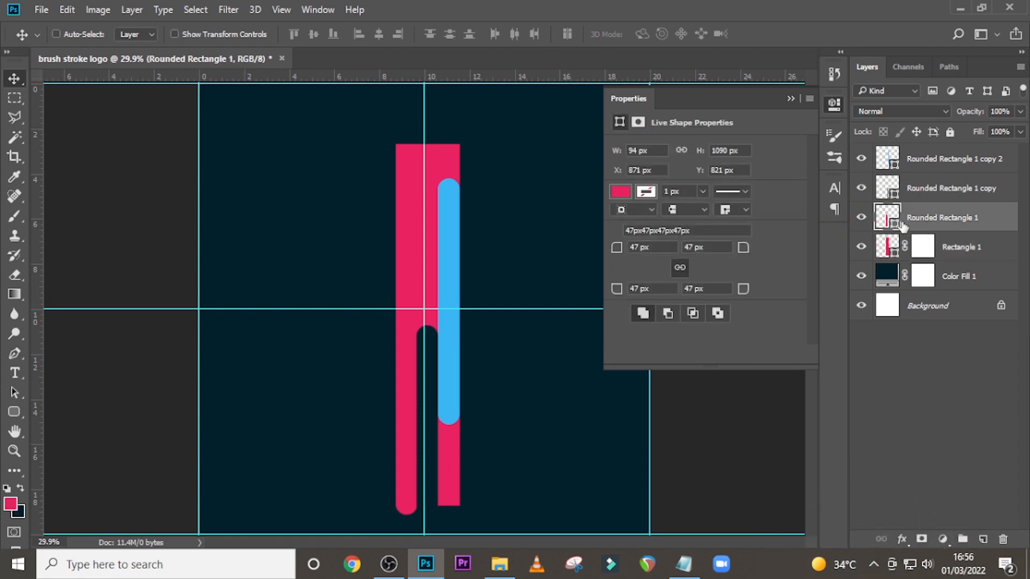
key("Down")
key("Down")
key("Down")
key("Down")
key("Down")
key("Down")
key("Down")
key("Down")
key("Down")
key("Down")
key("Down")
key("Down")
key("Down")
key("Down")
key("Down")
key("Down")
key("Down")
key("Down")
key("Down")
key("Down")
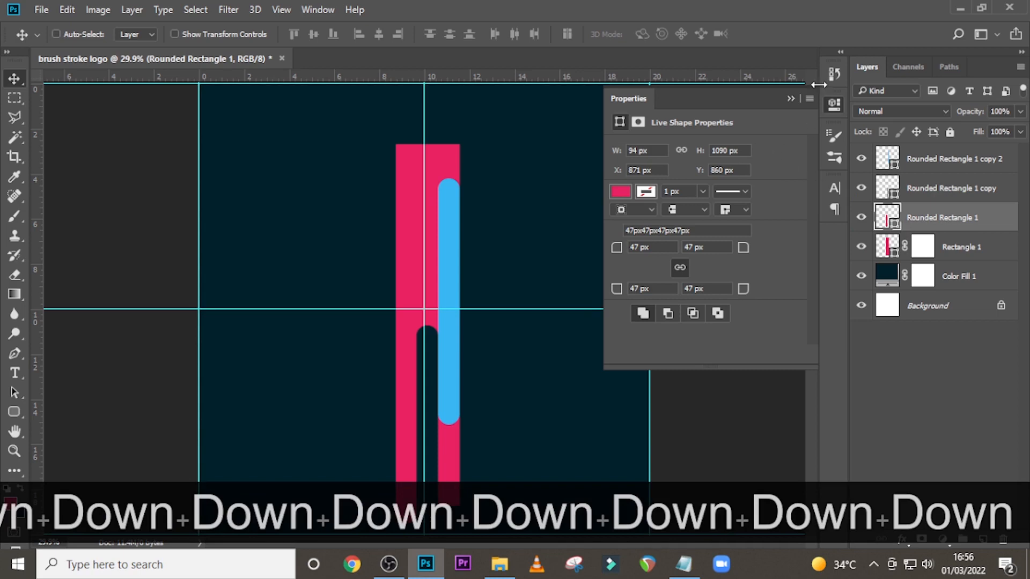
left_click(792, 99)
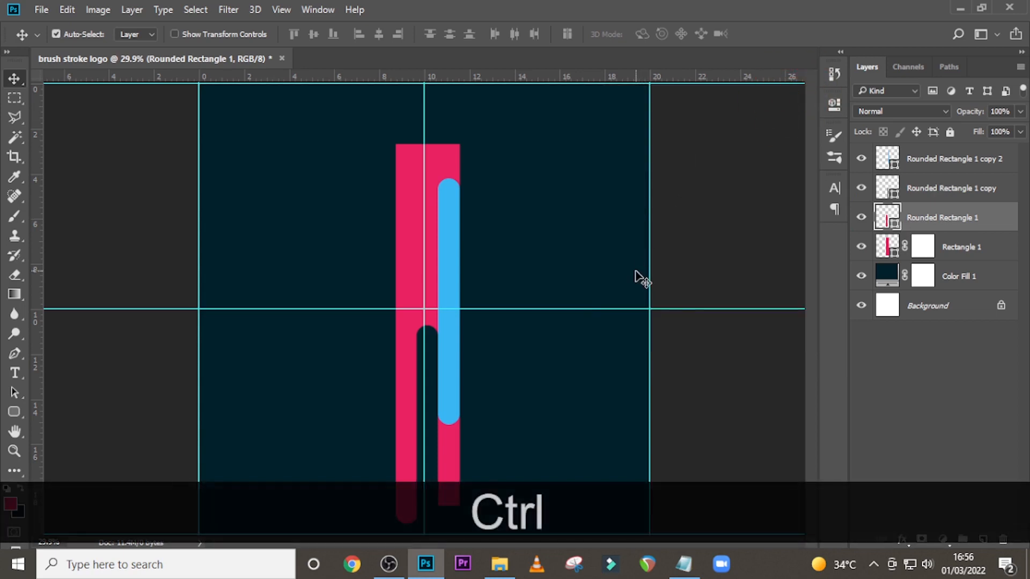
- Merge the Rounded Rectangle 1 and Rectangle 1 layers into one pink shape and toggle its visibility to check it
key("ctrl+equal")
scroll(522, 322, "down", 5)
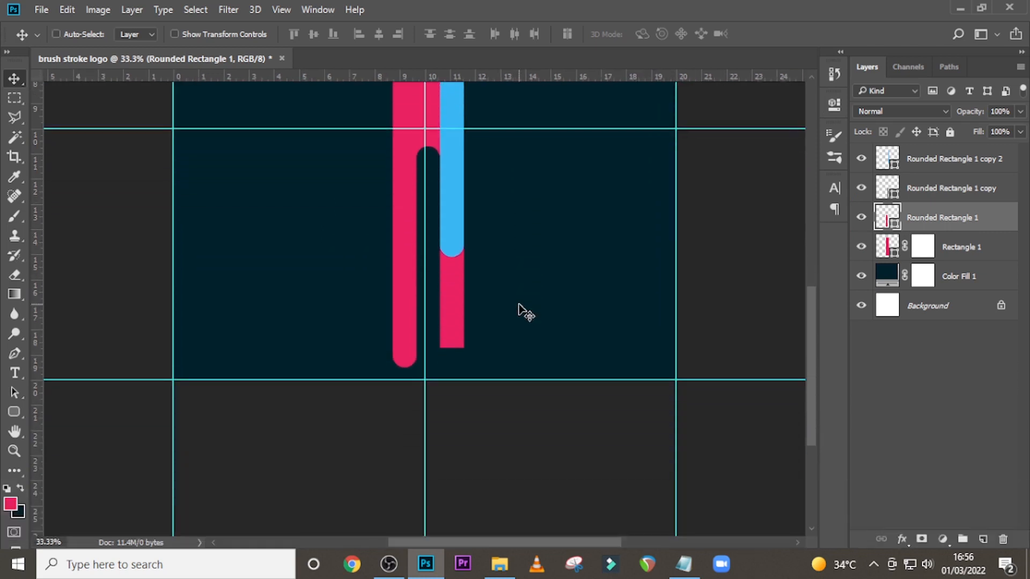
left_click(899, 224, "ctrl")
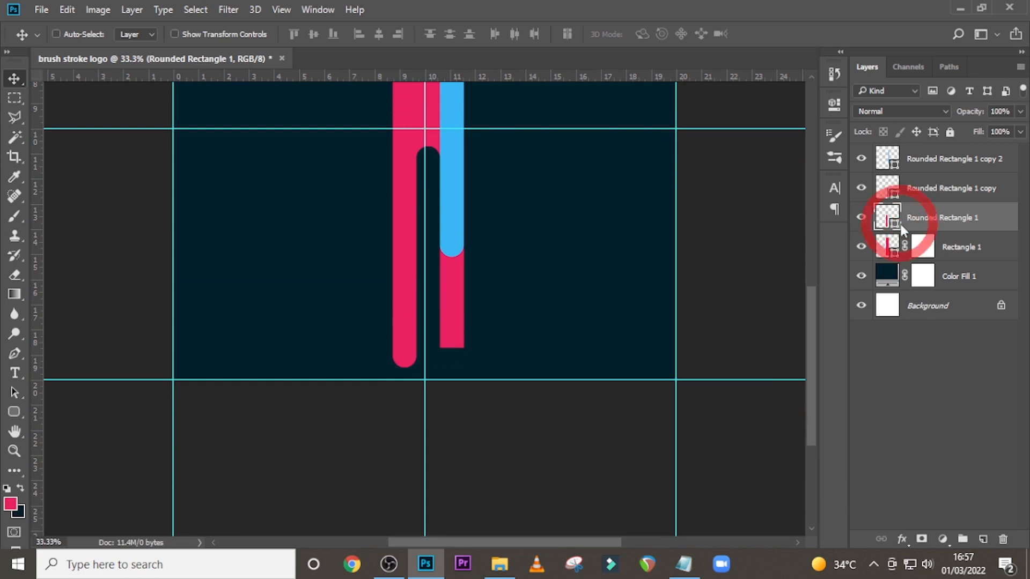
key("ctrl+d")
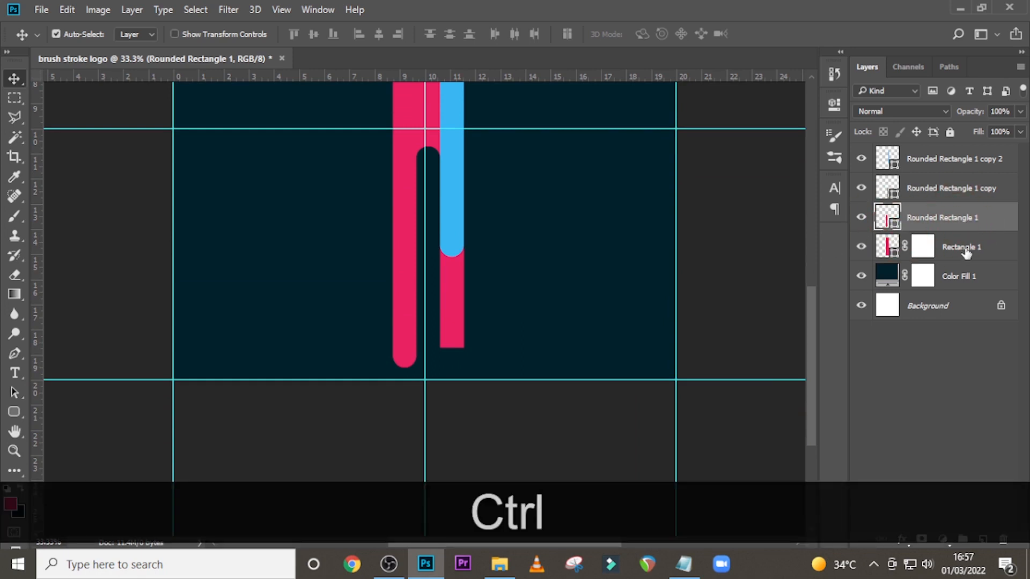
left_click(965, 247, "ctrl")
key("ctrl+e")
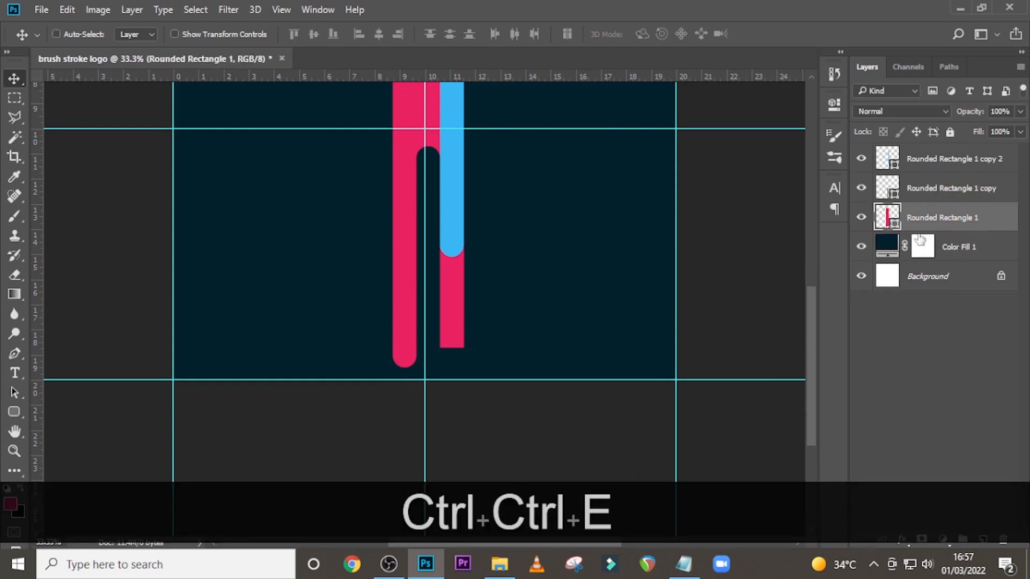
left_click(861, 218)
left_click(862, 217)
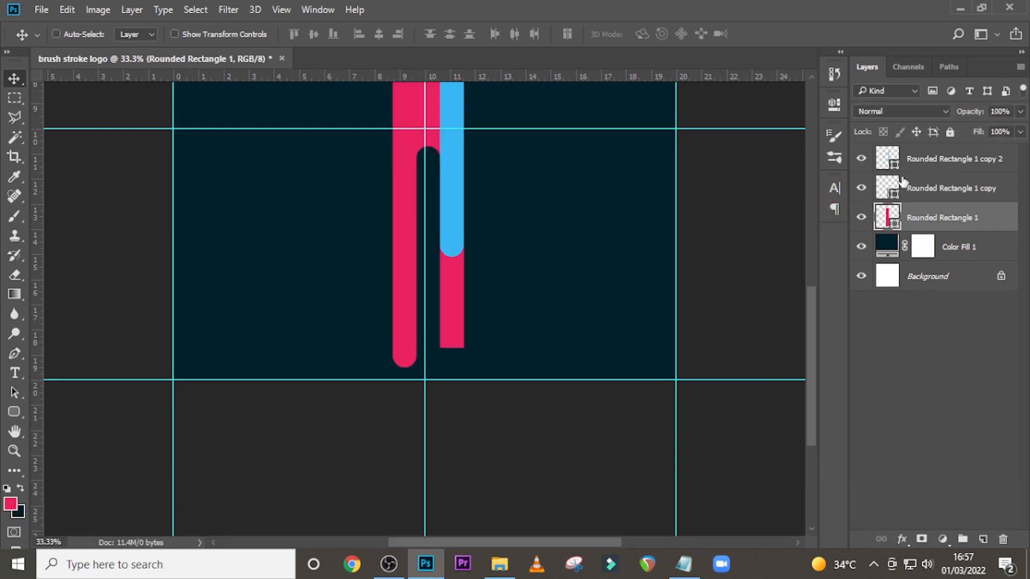
- Cut the dark rounded rectangle's outline out of the merged pink shape with an inverted layer mask, and hide the dark shape's layer
left_click(886, 187, "ctrl")
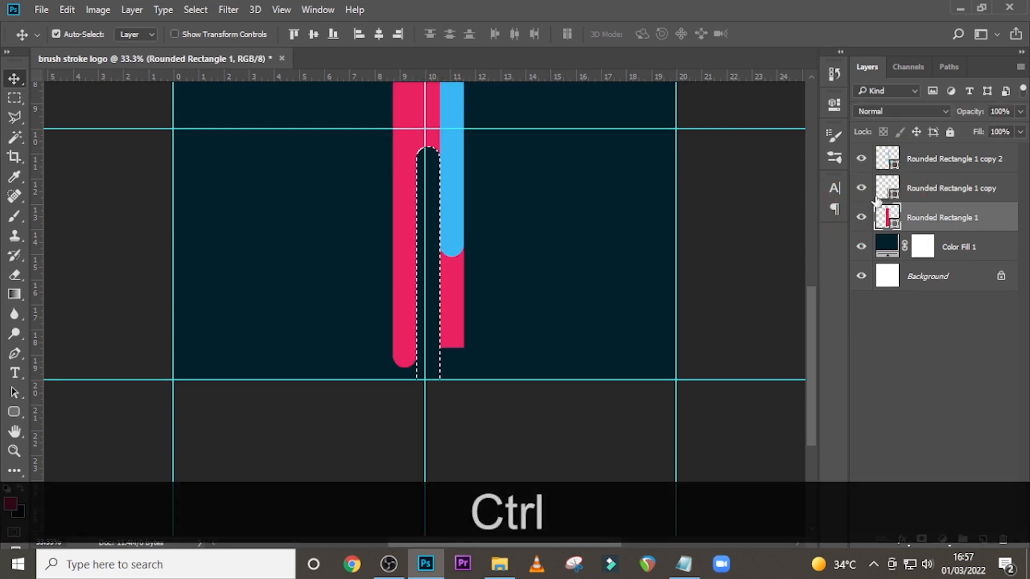
left_click(922, 539)
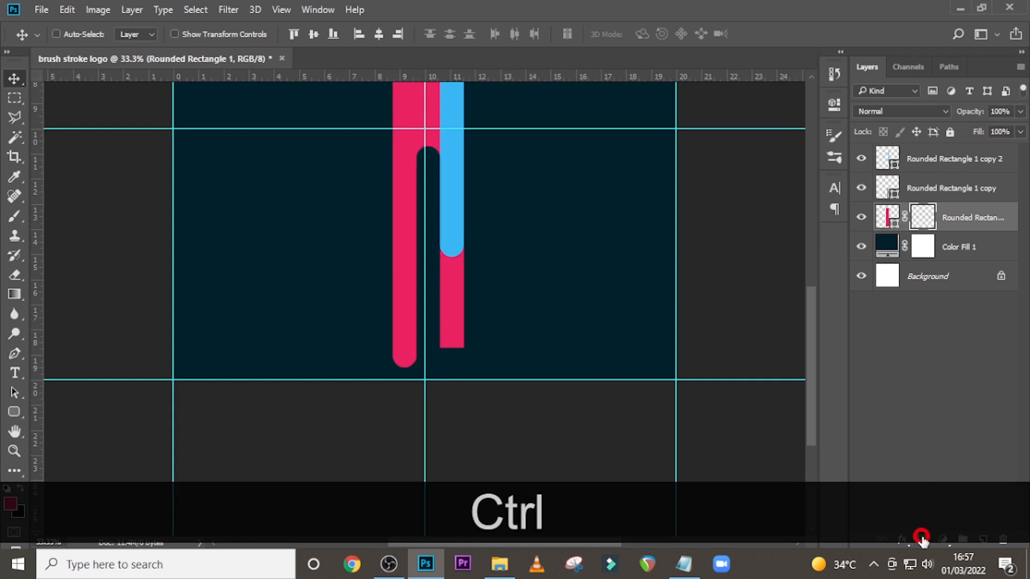
double_click(922, 220)
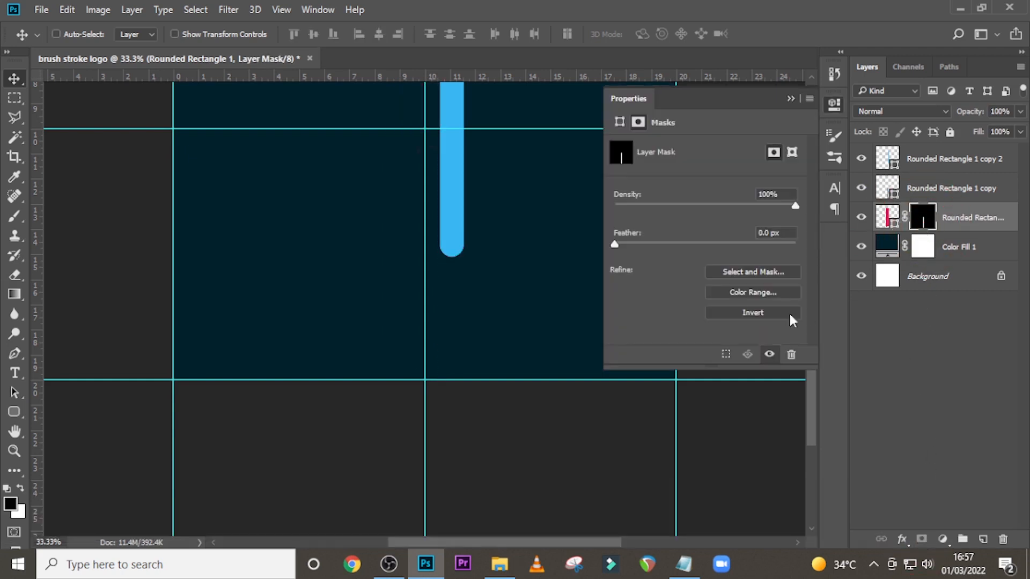
left_click(762, 315)
left_click(790, 99)
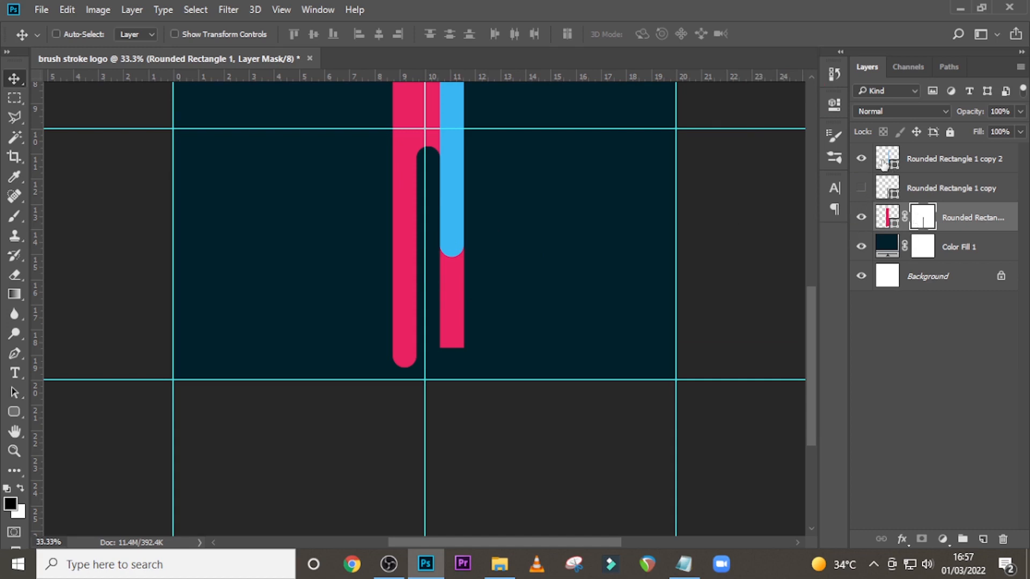
- Load the blue rounded rectangle's outline as a selection and invert the selection
key("ctrl")
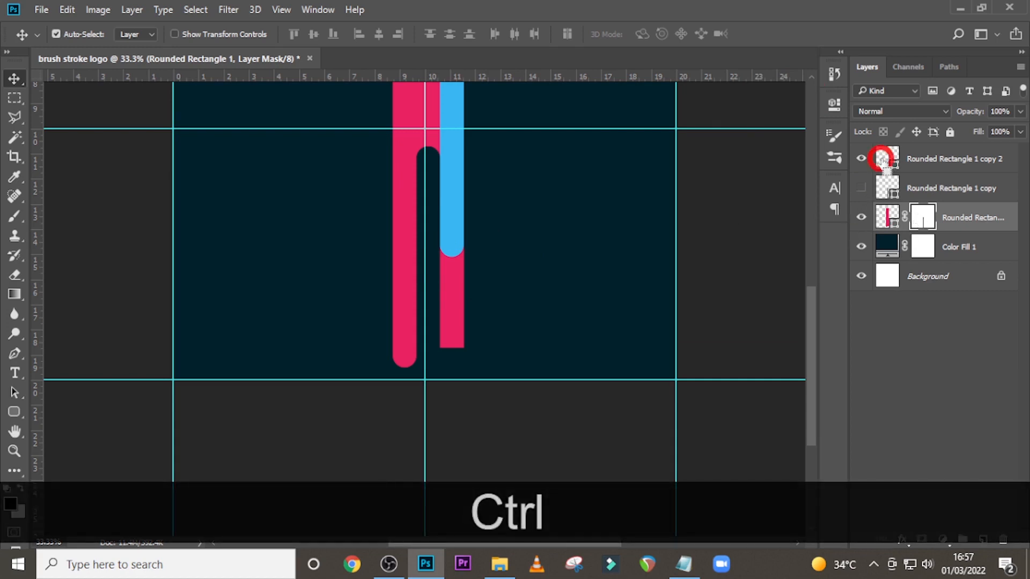
left_click(884, 160, "ctrl")
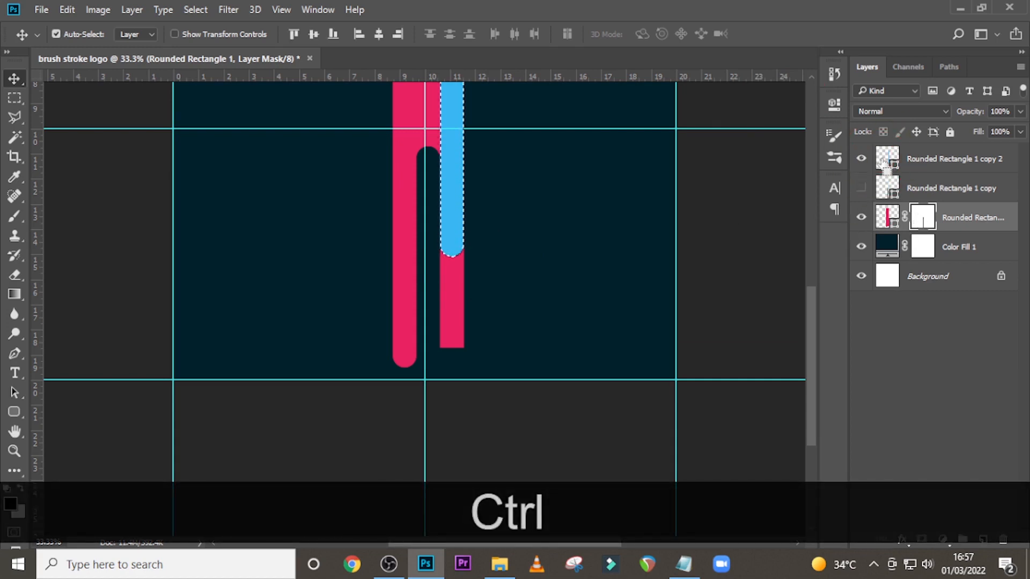
left_click(15, 118)
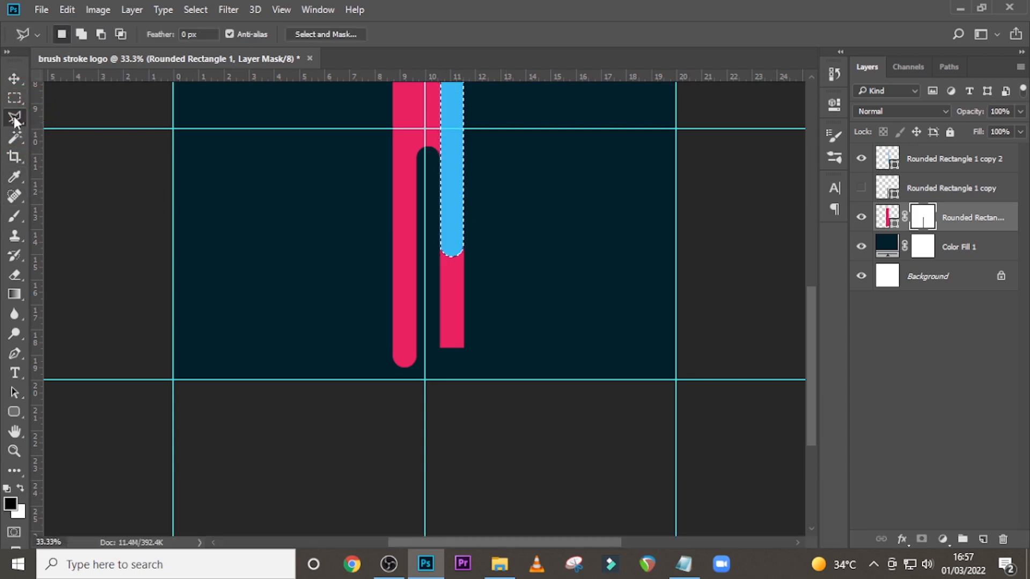
right_click(442, 160)
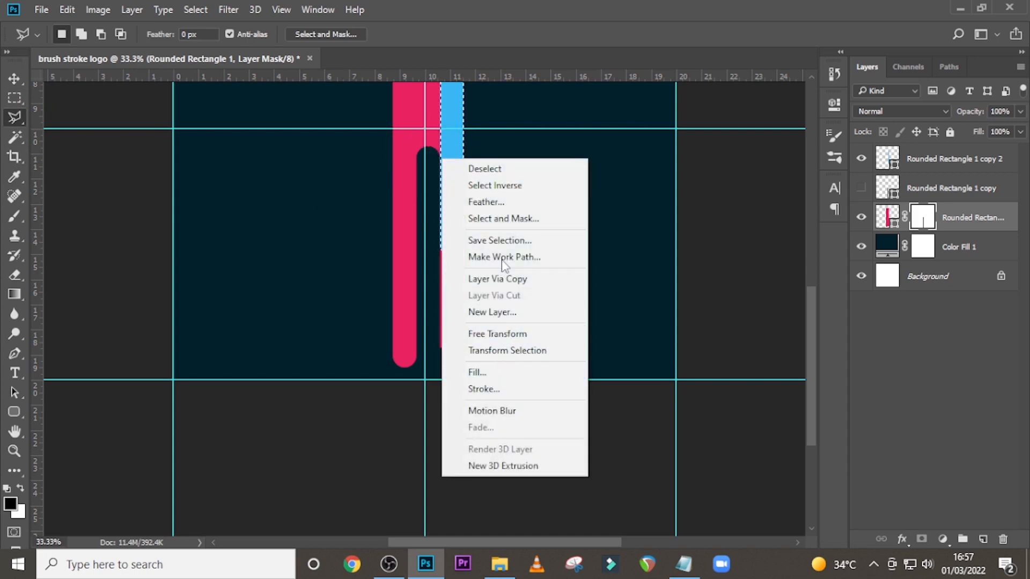
left_click(494, 188)
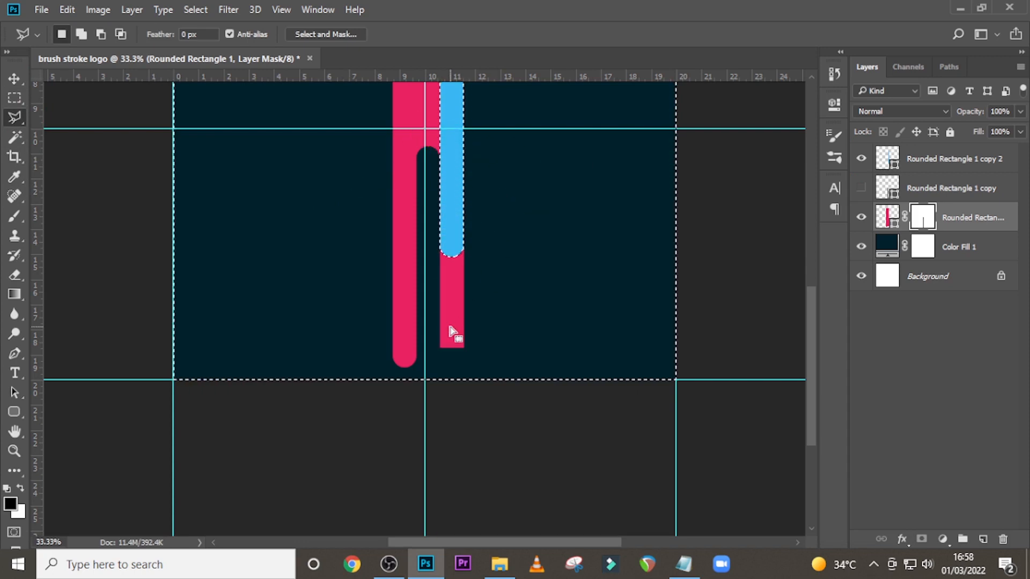
- Paint black on the pink shape's mask with a 60 px, 100% hardness brush to hide the pink below the blue rectangle, and deselect
key("b")
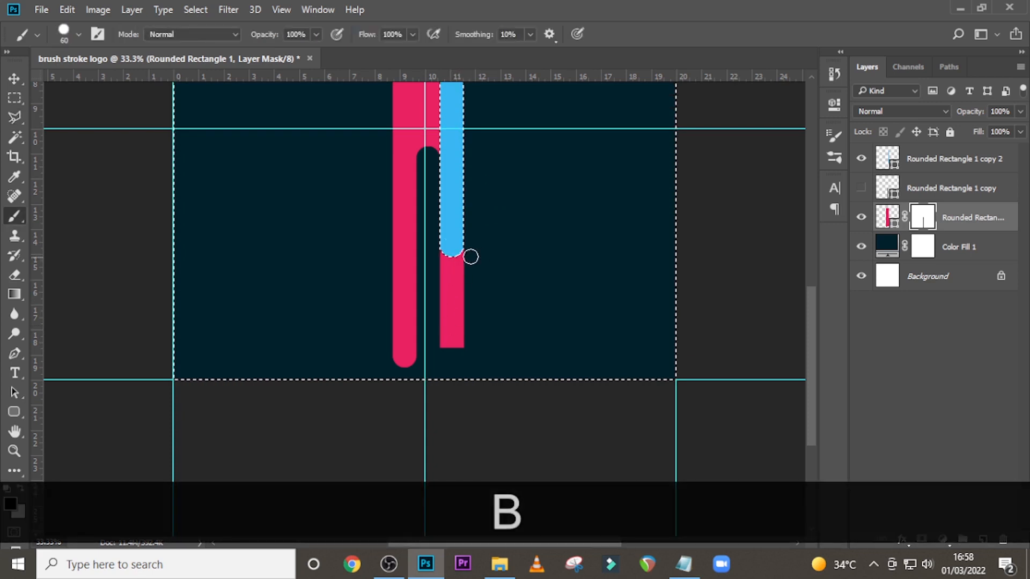
left_click(70, 29)
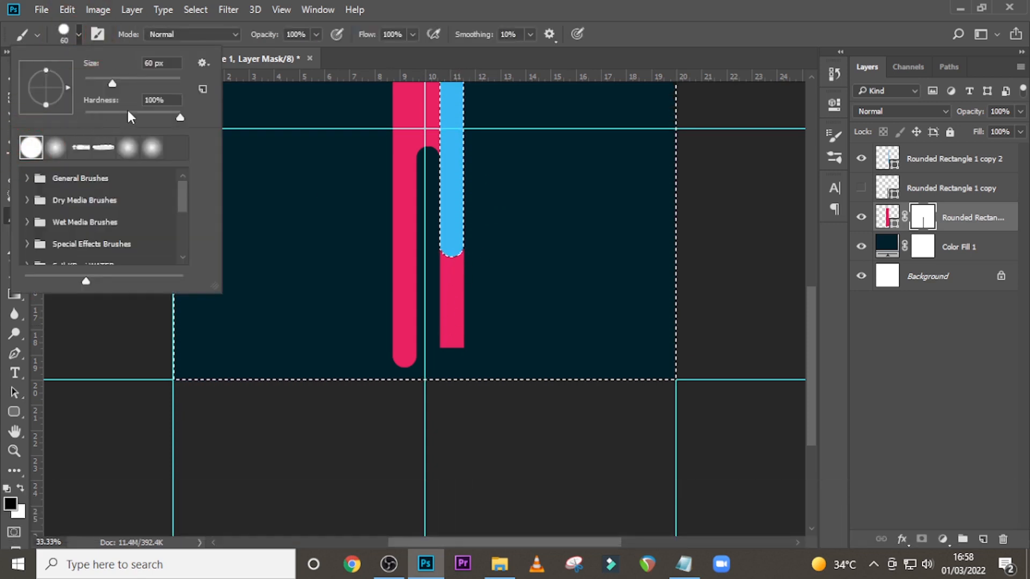
left_click(415, 12)
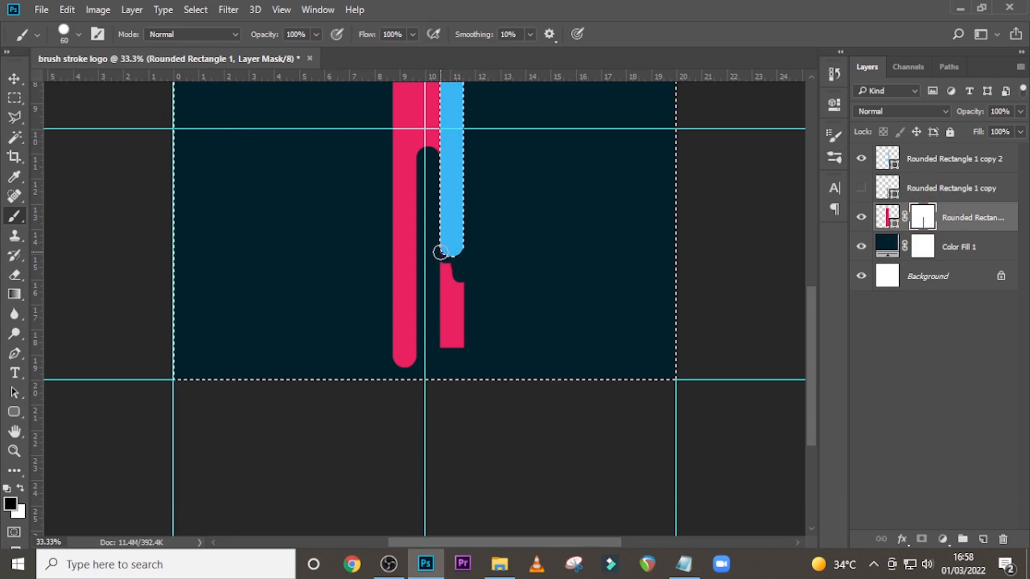
left_click_drag(440, 252, 446, 256)
mouse_move(445, 296)
left_mouse_down()
mouse_move(447, 342)
mouse_move(439, 333)
mouse_move(460, 299)
mouse_move(456, 350)
mouse_move(466, 317)
left_mouse_up()
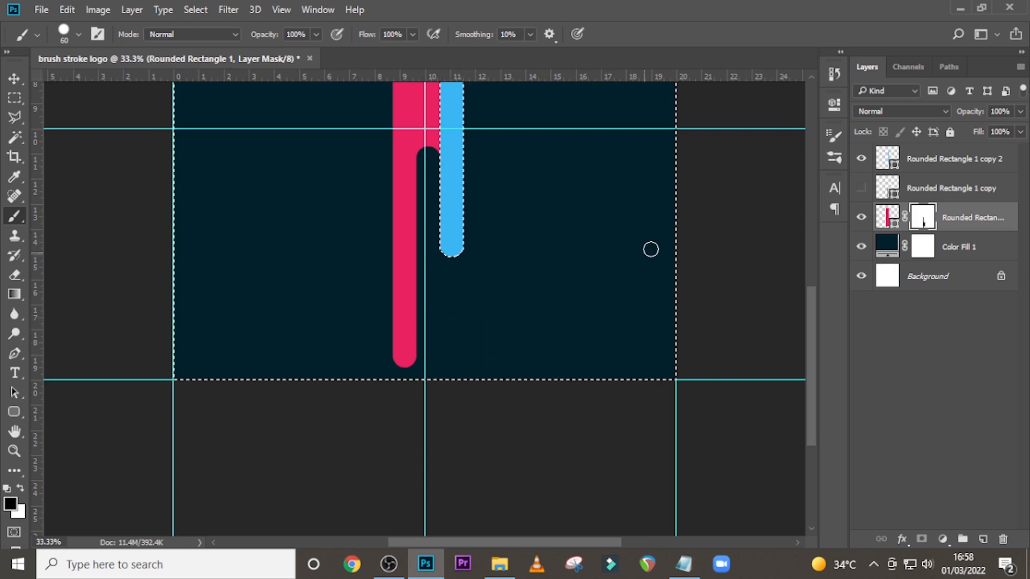
mouse_move(806, 310)
left_mouse_down()
mouse_move(810, 246)
mouse_move(813, 300)
left_mouse_up()
key("ctrl+d")
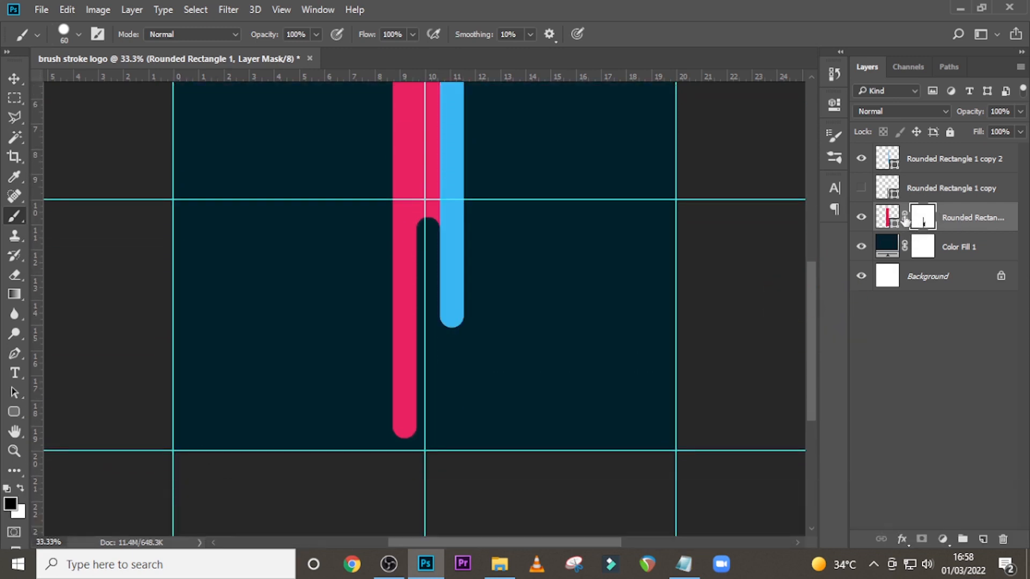
- Convert the masked pink Rounded Rectangle 1 layer to a smart object
left_click(951, 216)
right_click(953, 217)
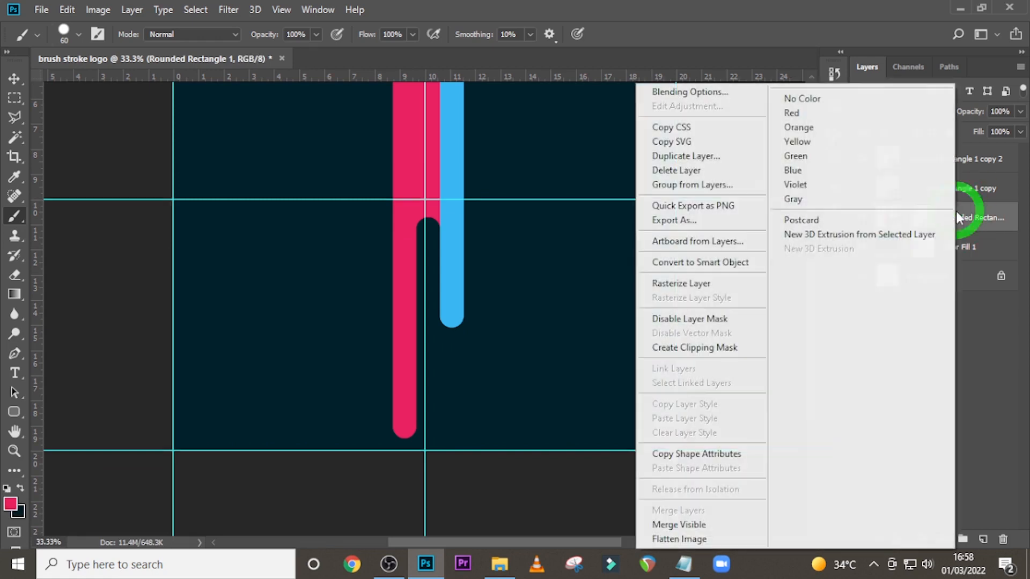
left_click(684, 263)
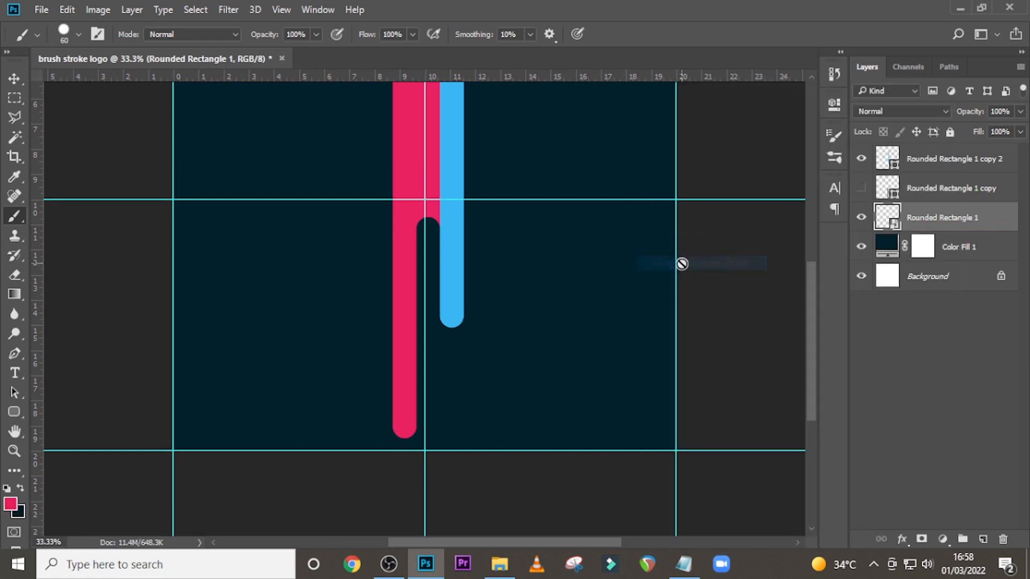
- Recolor the blue rounded rectangle with the pink sampled from the bar
double_click(886, 159)
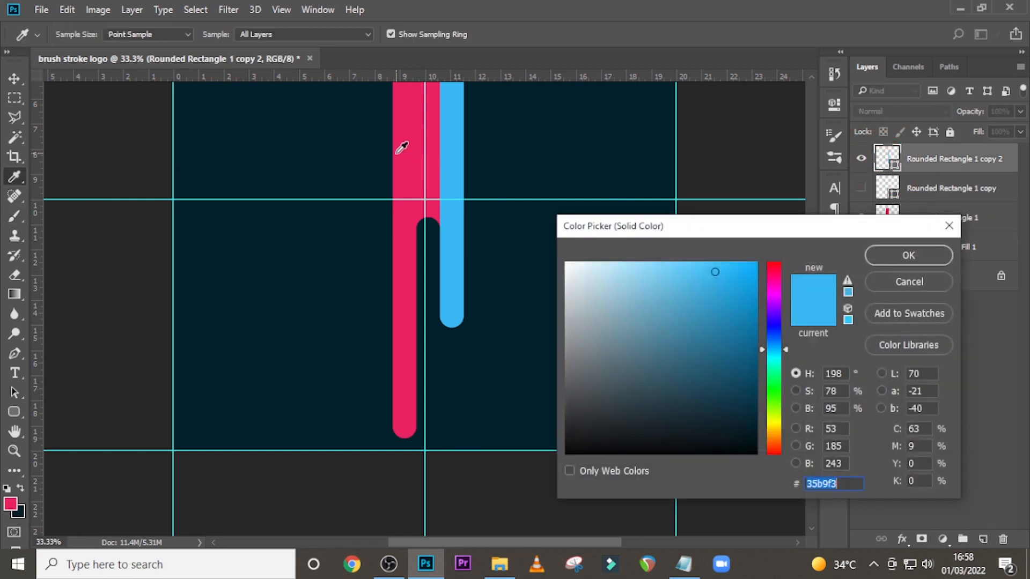
left_click(397, 153)
left_click(909, 255)
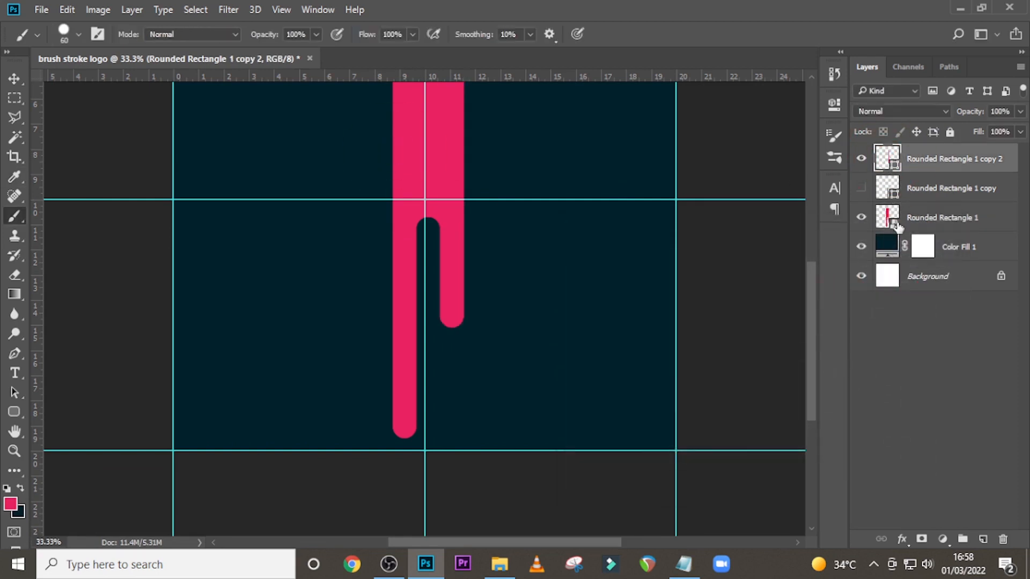
- Place Rounded Rectangle 1 copy 2 directly above Rounded Rectangle 1 and convert the two layers into one smart object
left_click_drag(912, 171, 919, 204)
left_click(923, 216, "ctrl")
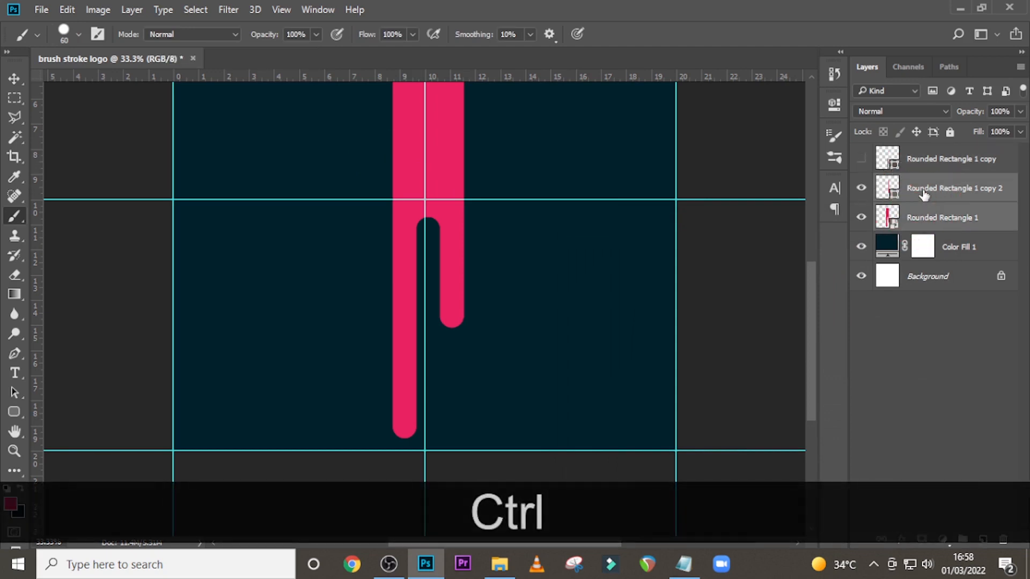
right_click(925, 196)
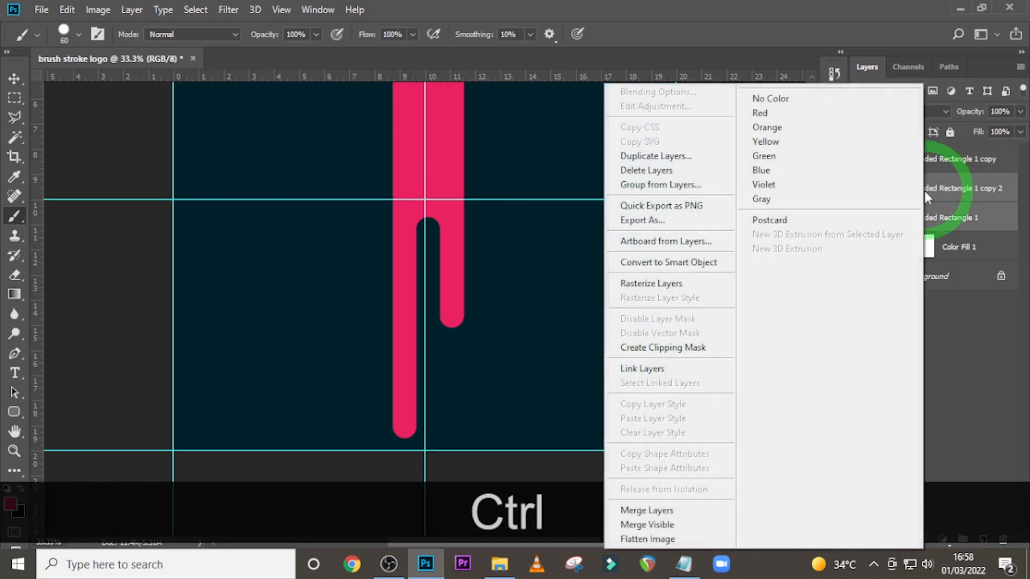
left_click(694, 262)
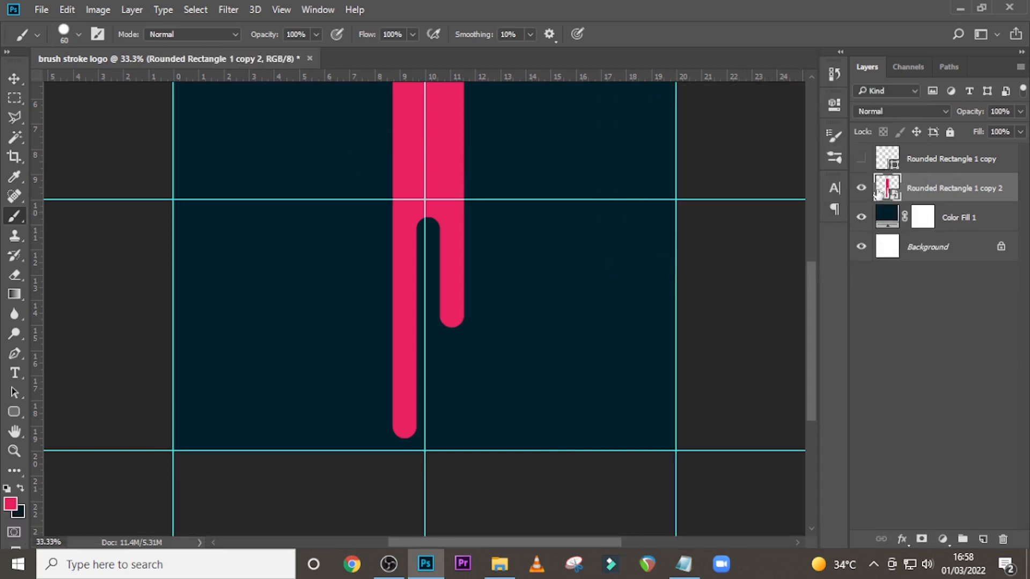
- Transform the pink drip shape by extending its upper edge near the canvas top and raising its lower edge, keeping the width at 100%
key("ctrl+0")
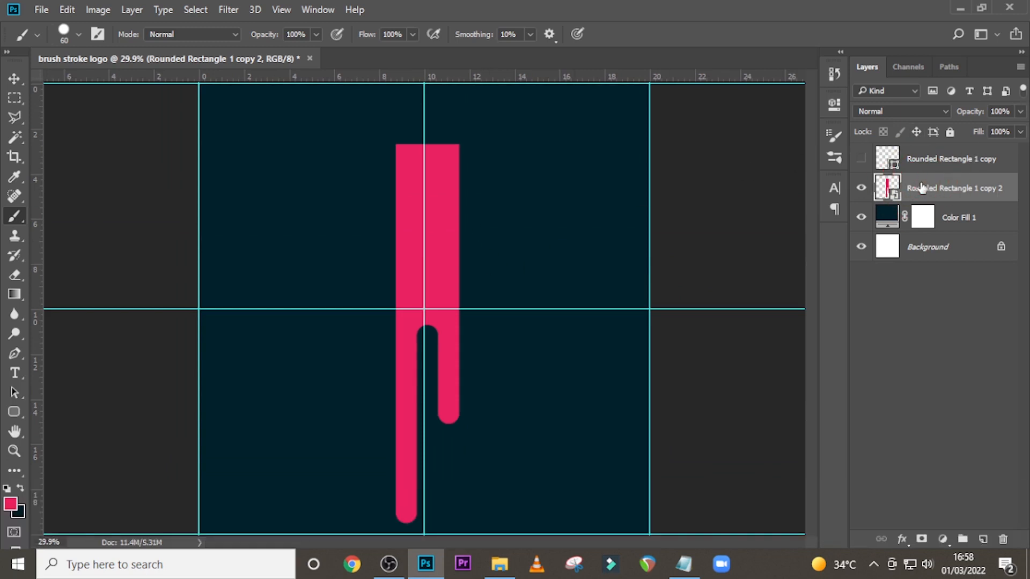
left_click(914, 182)
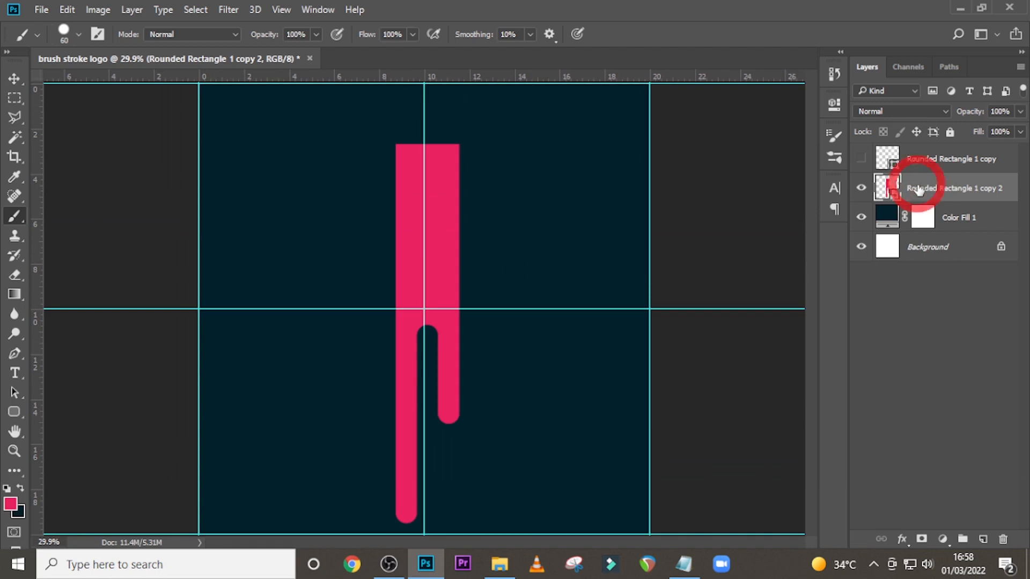
key("ctrl+t")
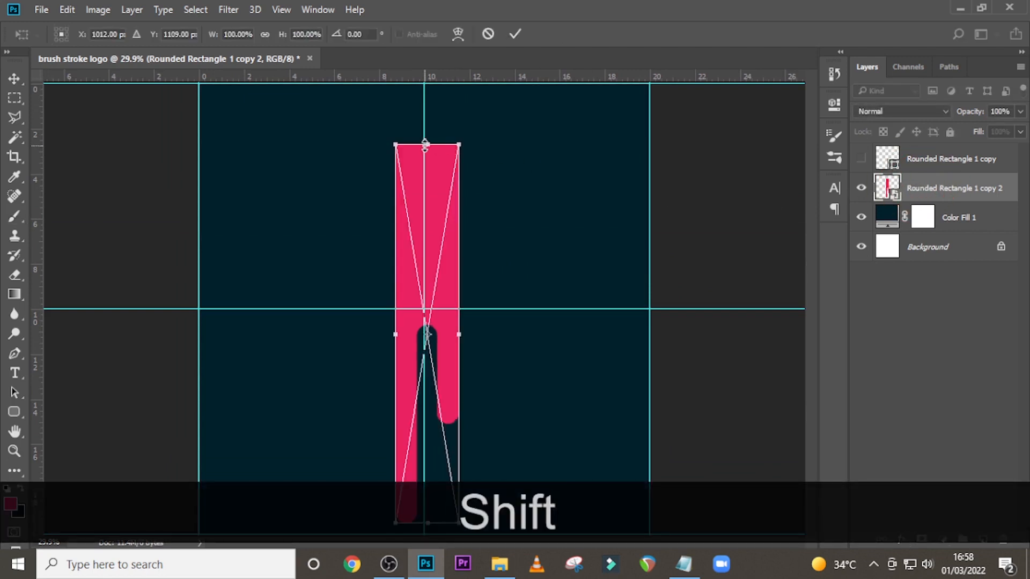
left_click_drag(424, 145, 428, 99)
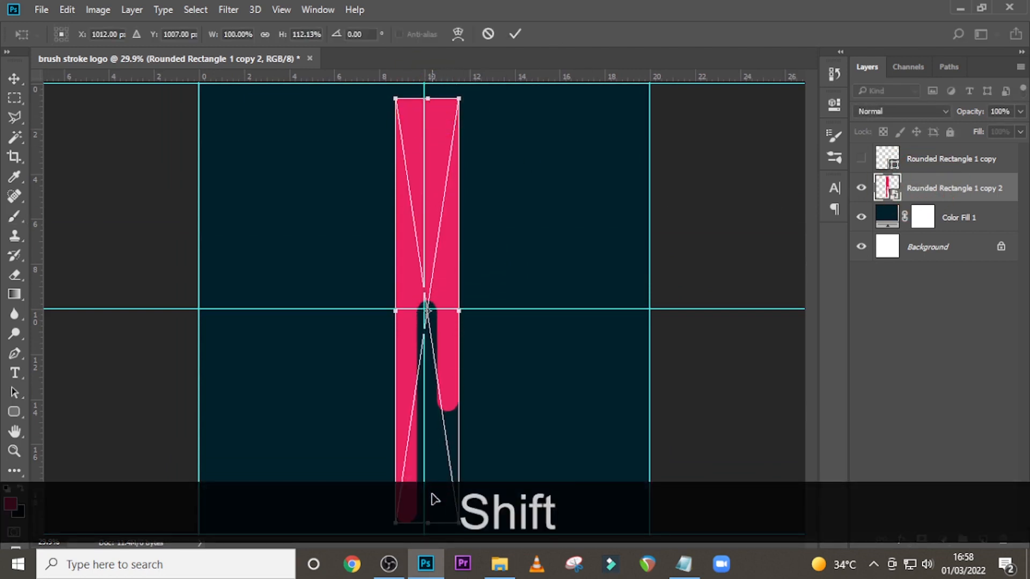
left_click_drag(429, 520, 434, 487)
key("Return")
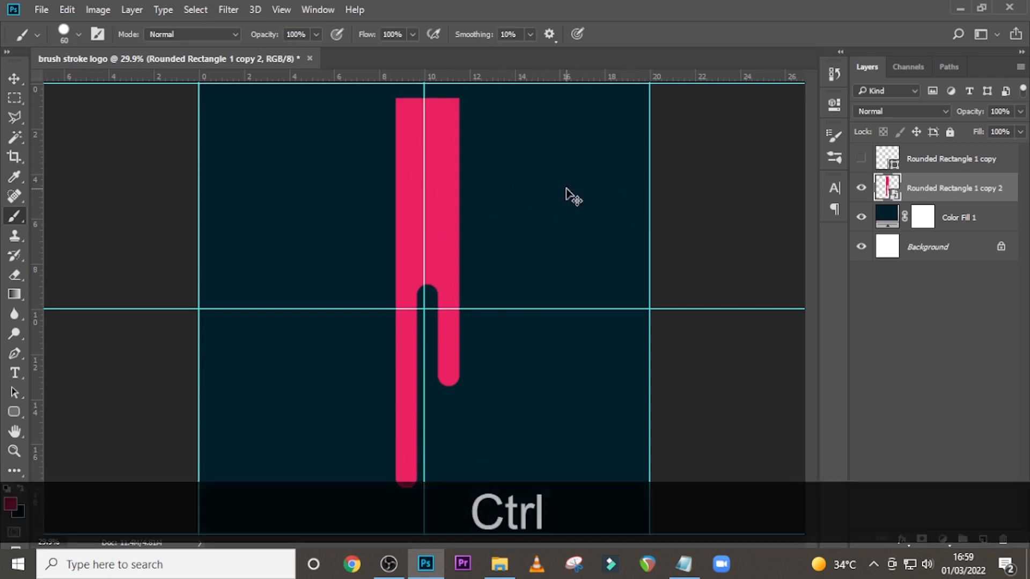
- Duplicate the pink drip shape and place the copy to the right of the original with a narrow gap
key("ctrl+j")
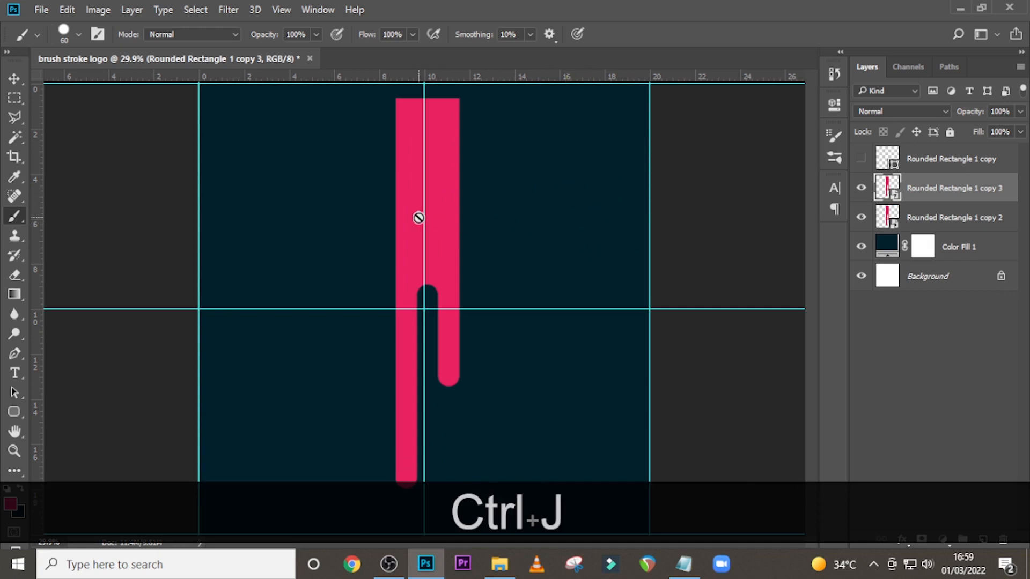
key("v")
left_click_drag(424, 213, 527, 214)
key("ctrl+shift+z")
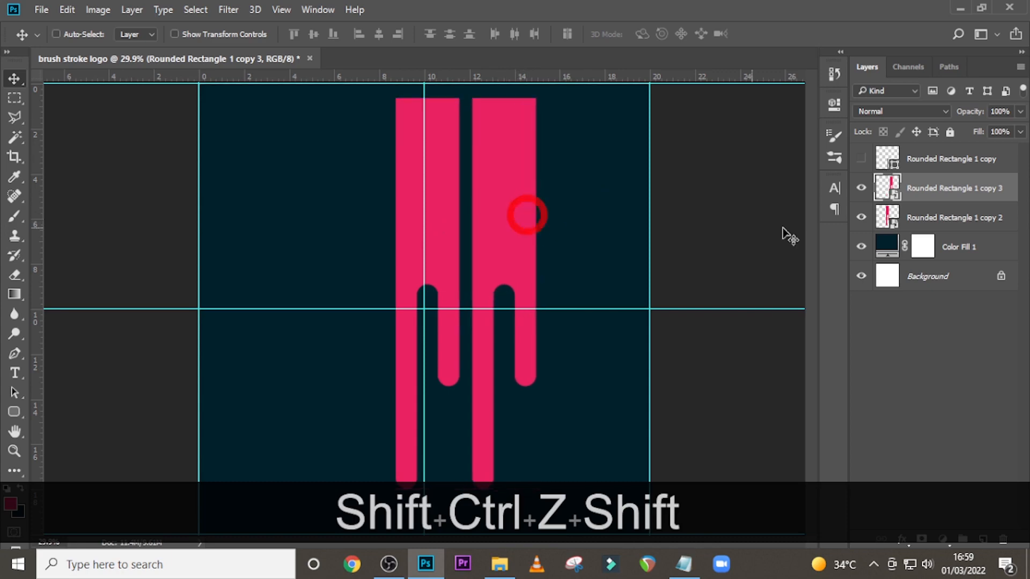
- Rasterize the duplicated drip shape layer and convert it to a new smart object
right_click(937, 192)
left_click(658, 333)
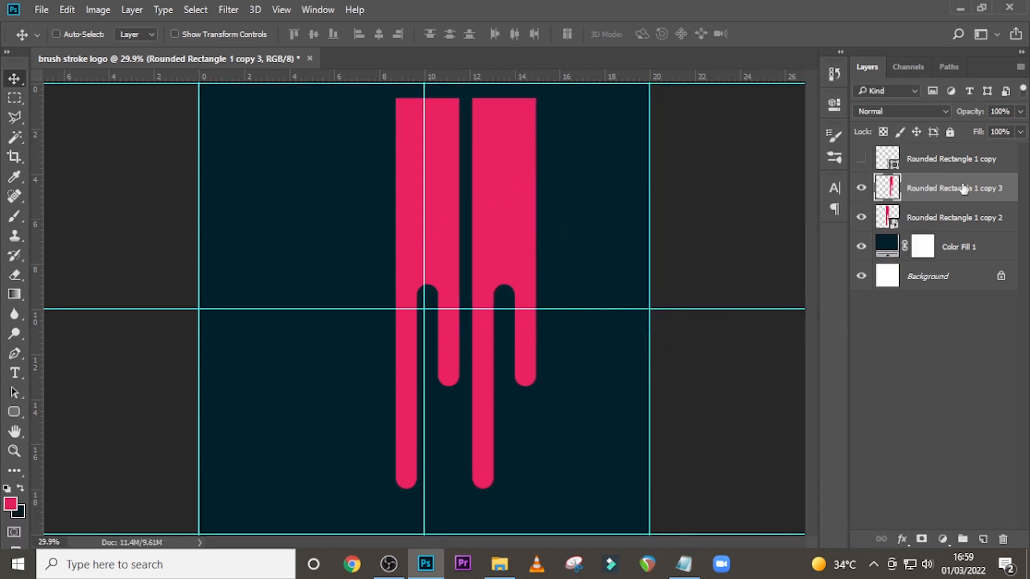
right_click(952, 188)
left_click(756, 258)
- Rename the duplicated drip layer to 2 and the original drip layer to 1
double_click(936, 189)
type("2")
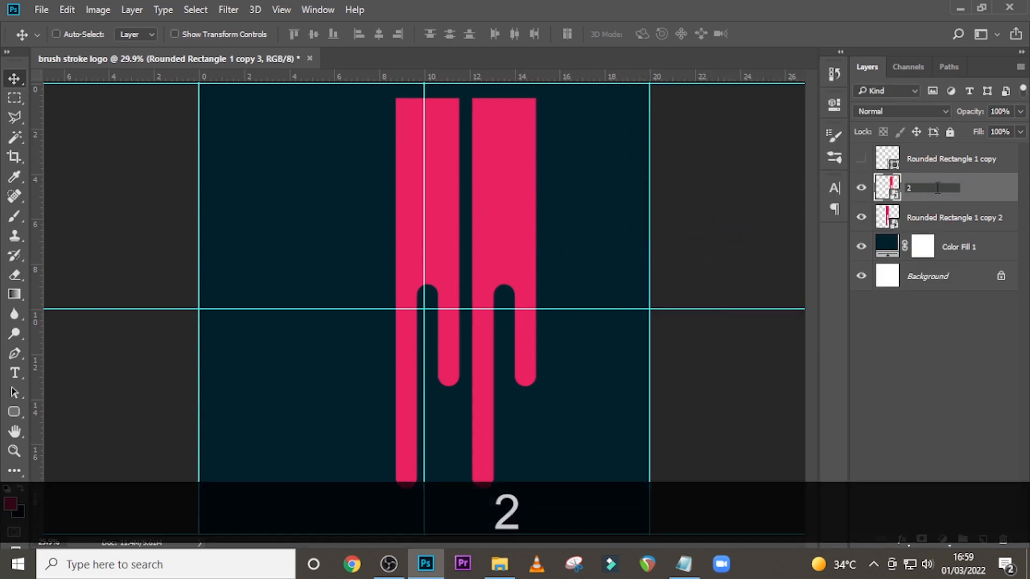
key("Return")
double_click(914, 217)
type("1")
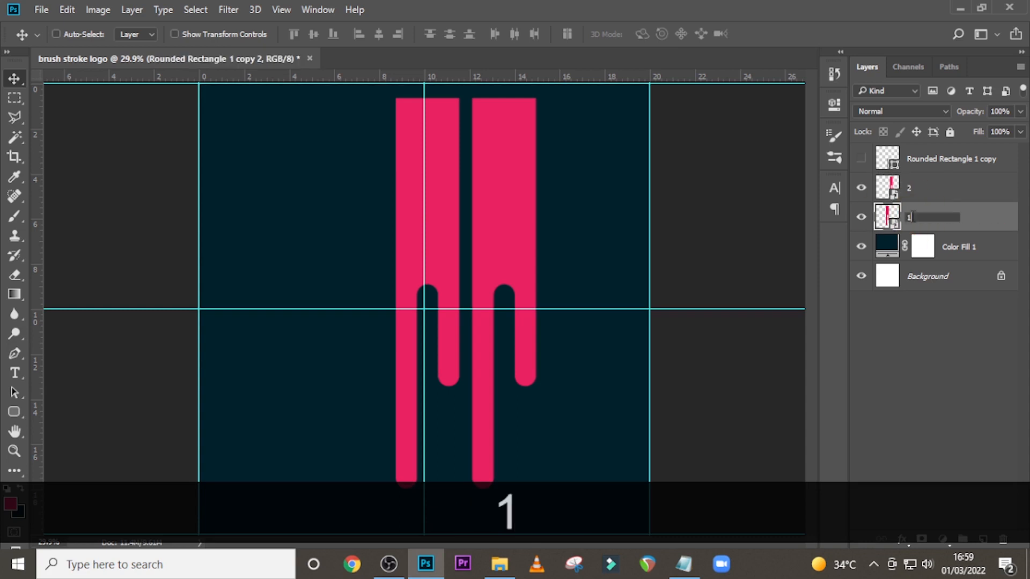
key("Return")
- Flip the drip shape on layer 2 horizontally to mirror the original
left_click(916, 196)
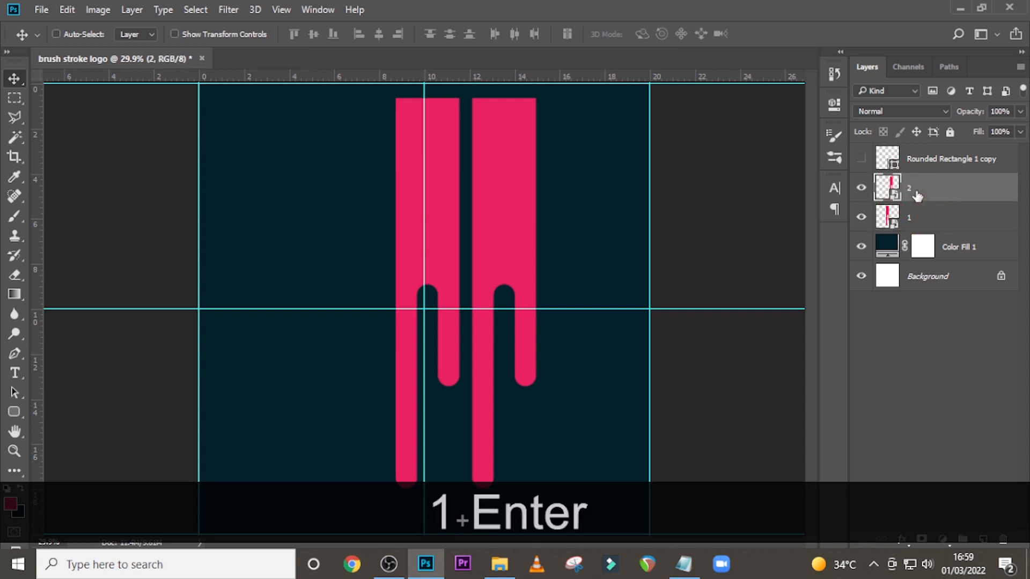
key("ctrl+t")
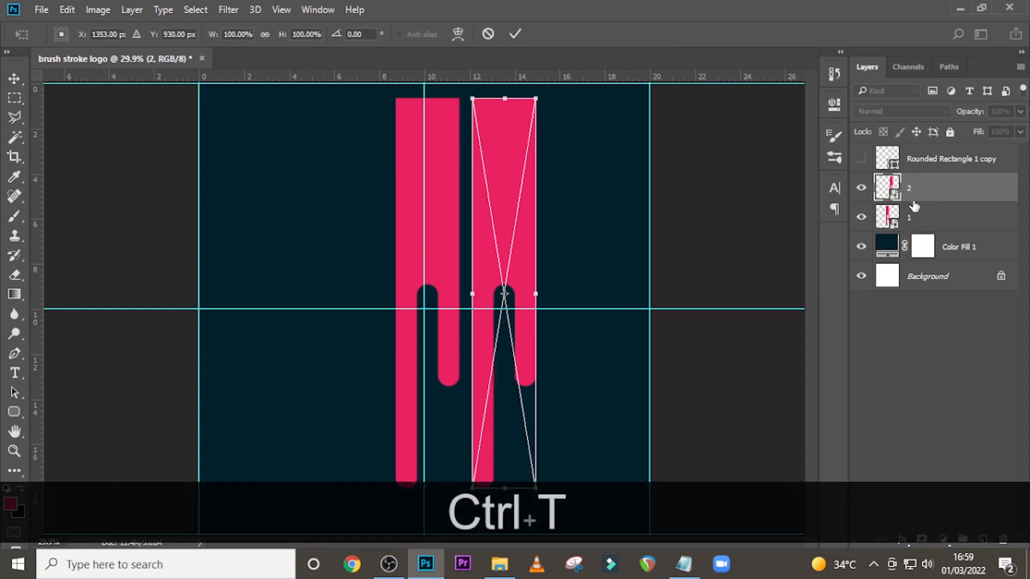
right_click(491, 180)
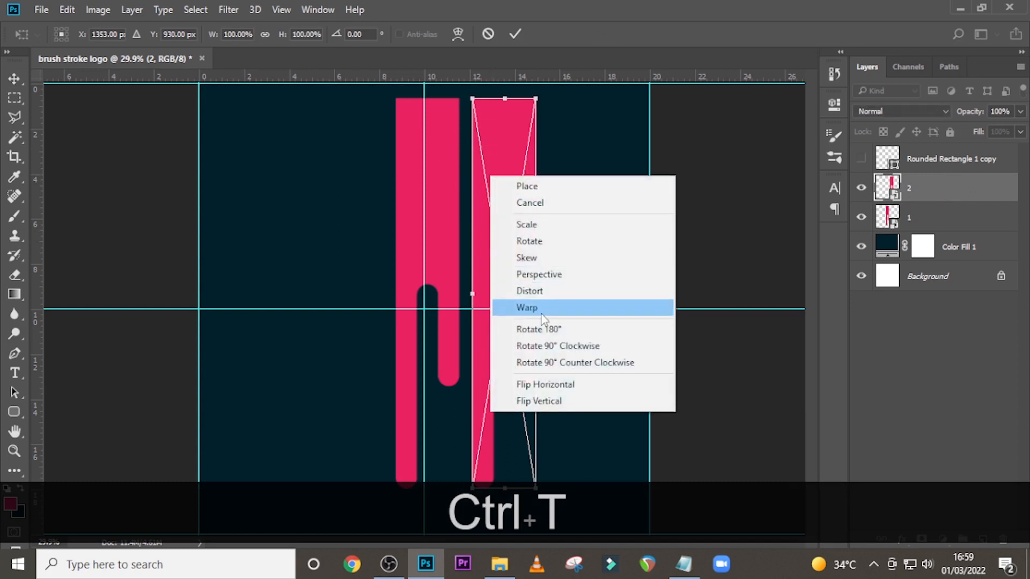
left_click(539, 382)
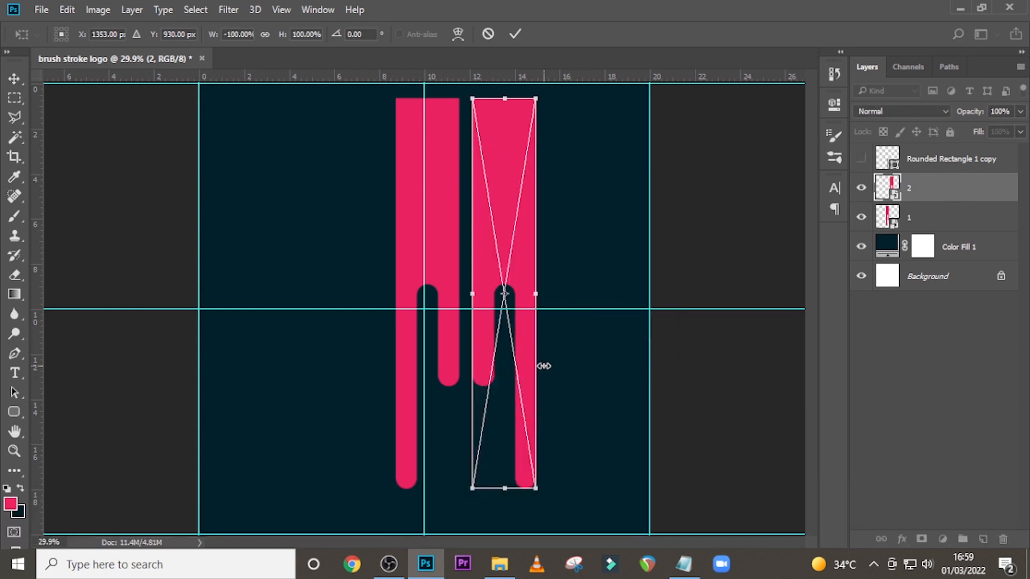
key("Return")
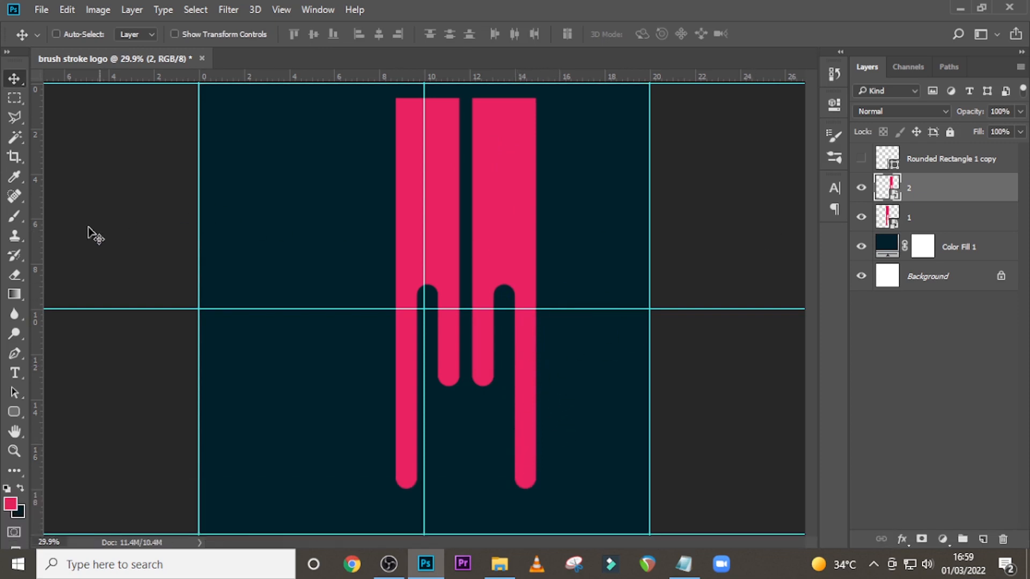
- Mask layer 2 with a rectangular selection around its lower part so only the drip section shows
left_click(12, 99)
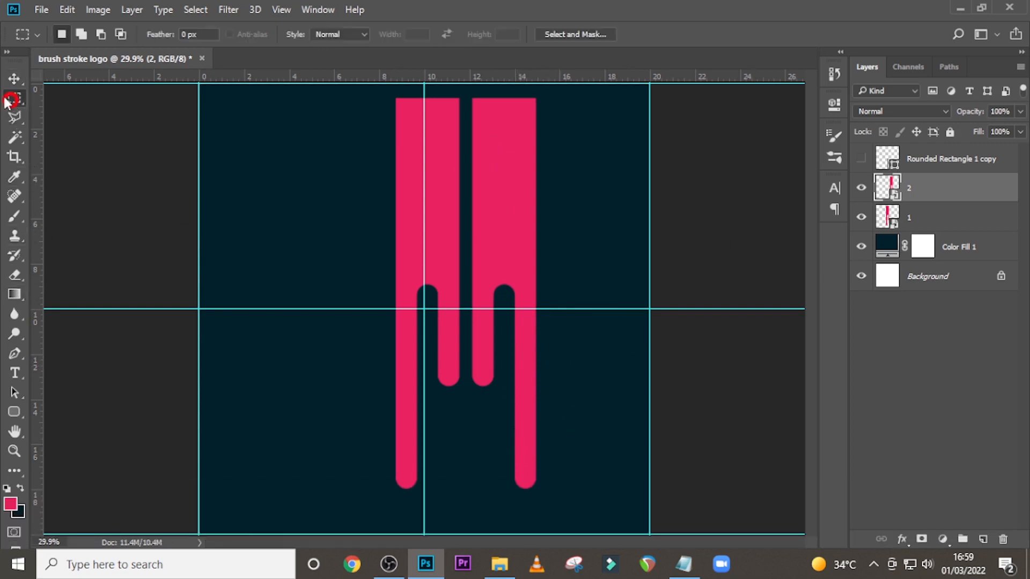
left_click_drag(468, 264, 569, 499)
left_click(922, 539)
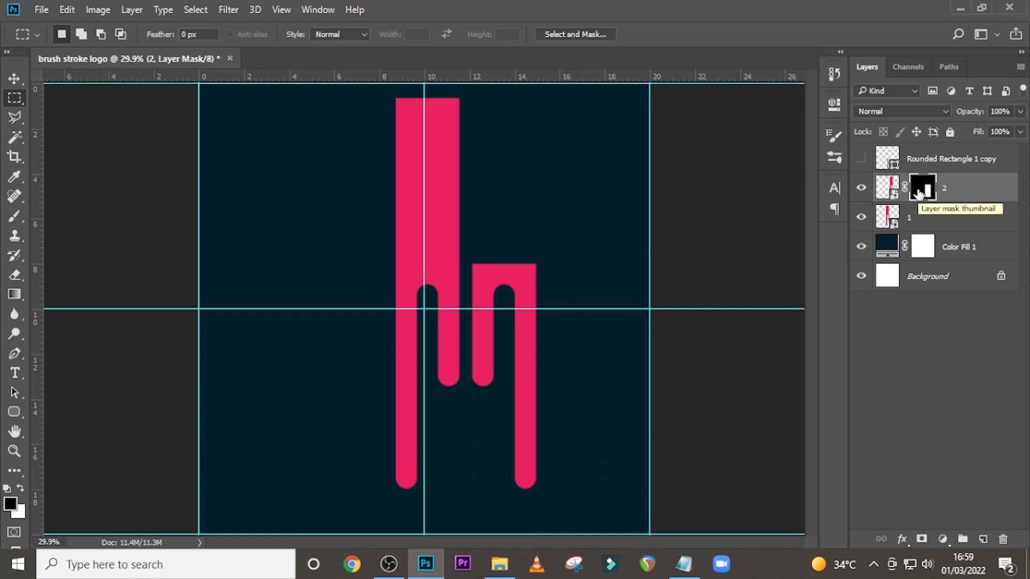
- Duplicate layer 2 and invert the copy's layer mask so it shows only the upper part of the bar
key("ctrl+j")
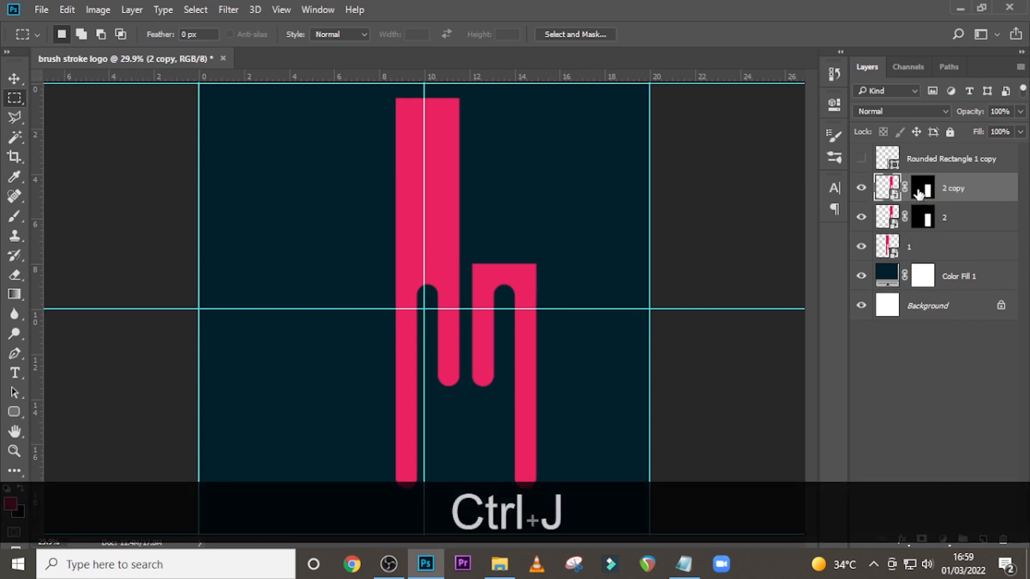
double_click(919, 193)
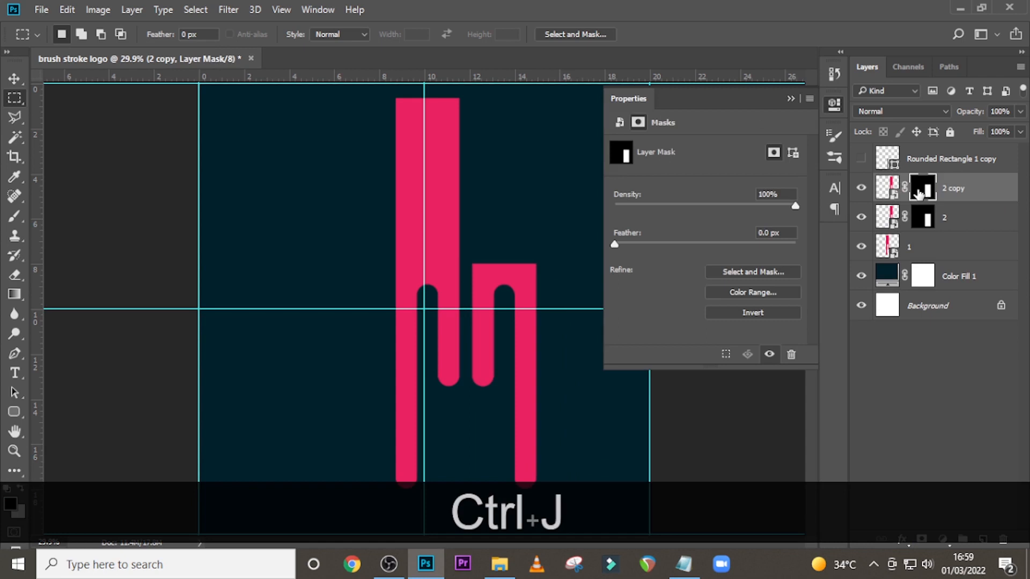
left_click(746, 315)
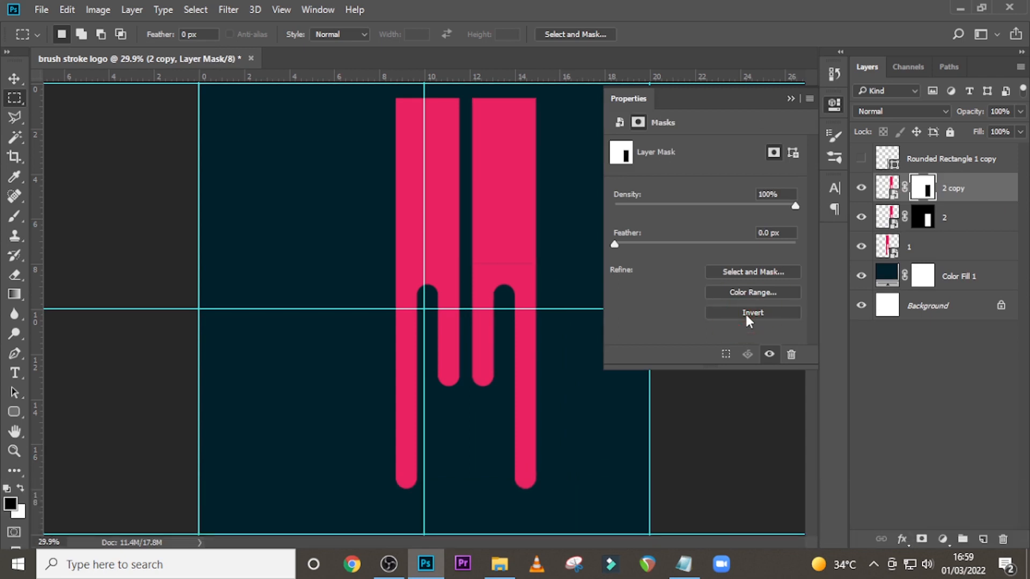
left_click(792, 98)
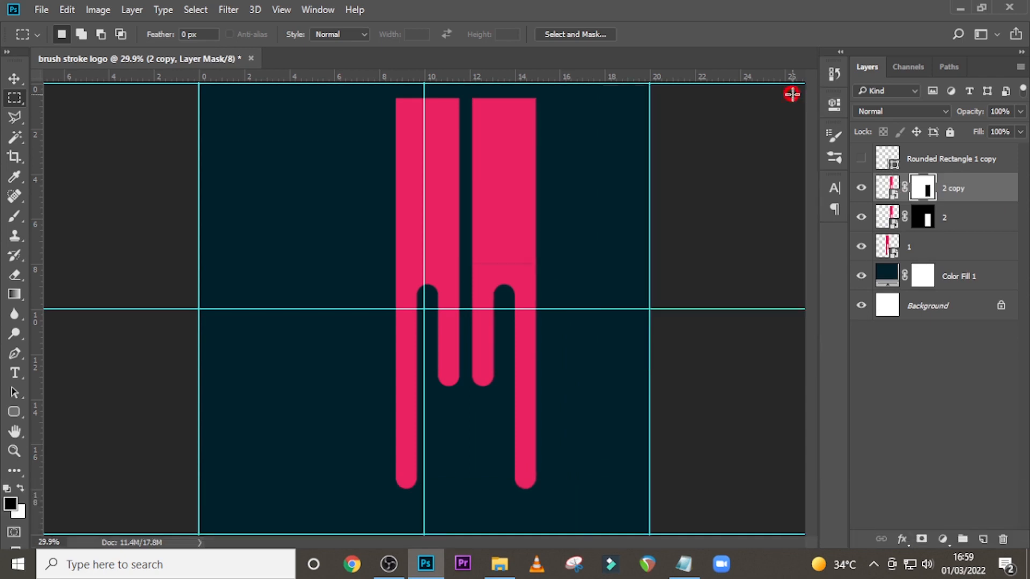
- Move the masked drip section on layer 2 upward so the second bar's drips end higher than the first bar's
left_click(892, 217)
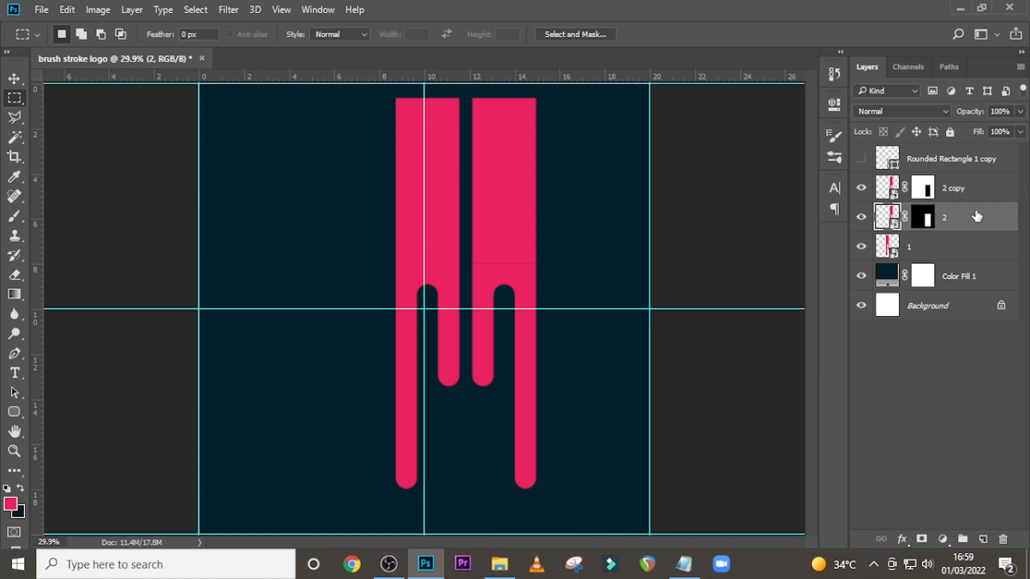
key("shift+Up")
key("v")
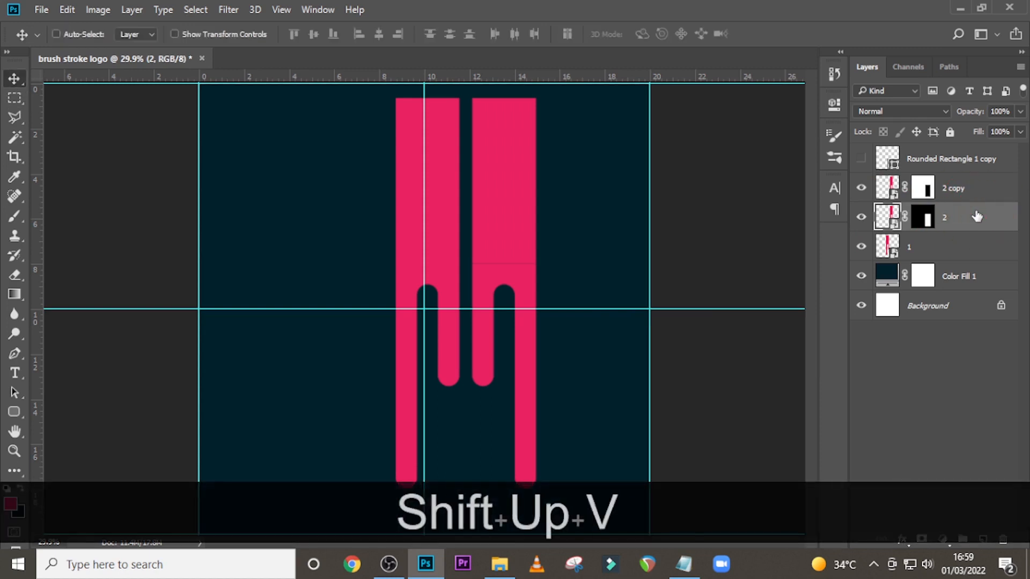
key("shift+Up")
key("Up")
key("Up")
key("Up")
key("Up")
key("Up")
key("ctrl+alt+z")
left_click_drag(500, 337, 504, 260)
- Merge layers 2 and 2 copy into one layer and convert it to a smart object
left_click(960, 189, "ctrl")
right_click(974, 189)
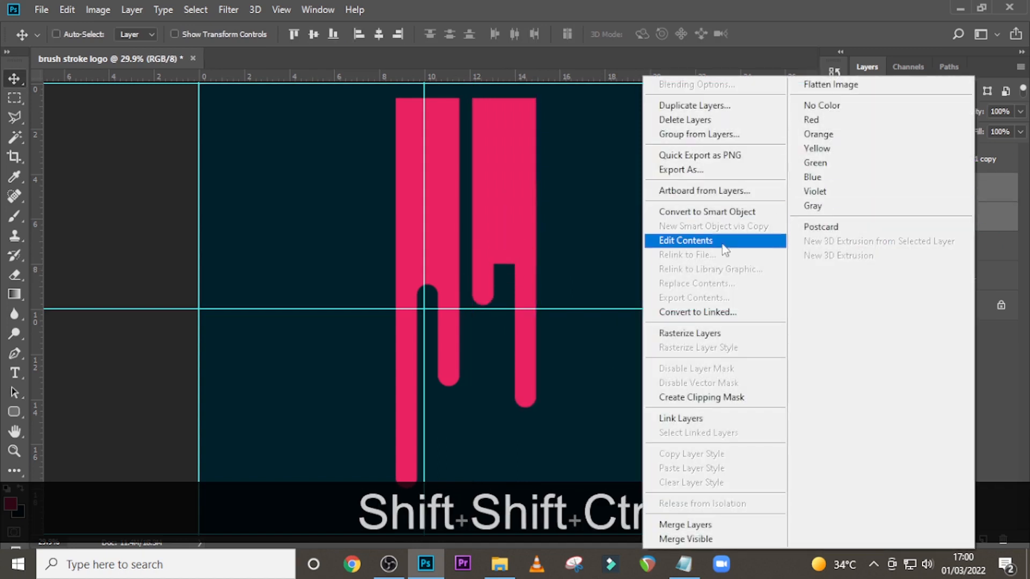
key("ctrl")
left_click(1017, 198)
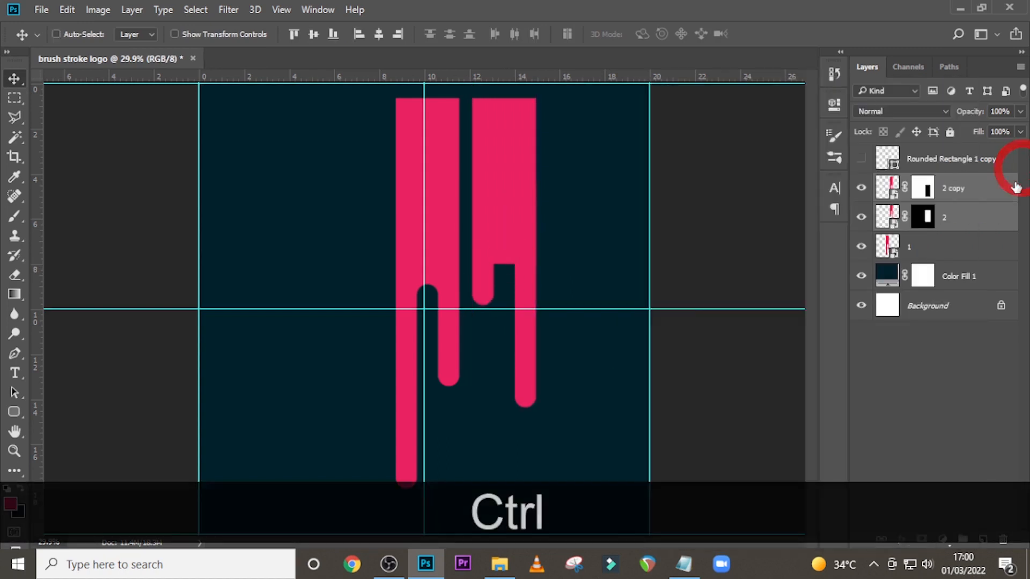
key("ctrl+e")
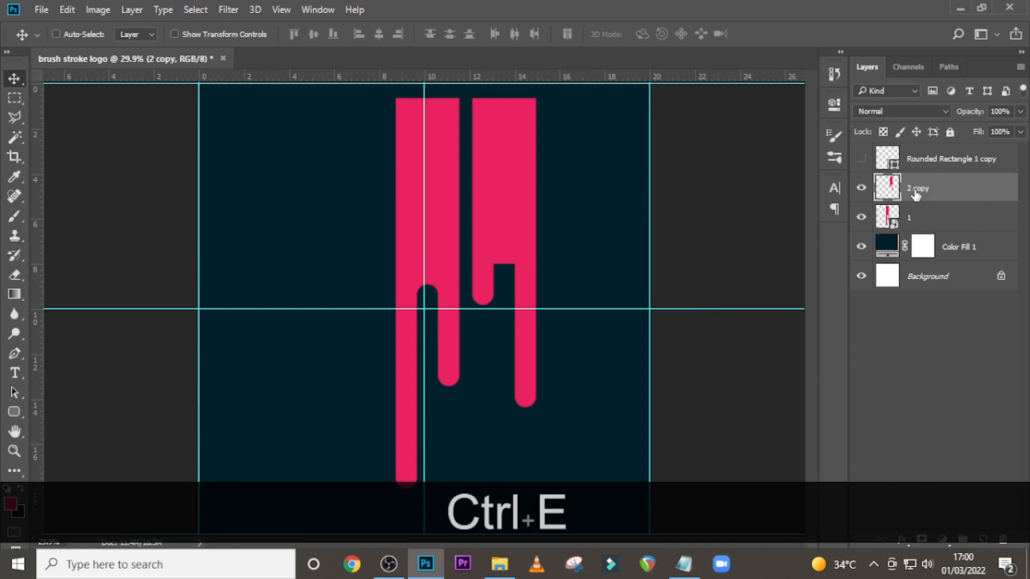
left_click(907, 191)
right_click(904, 188)
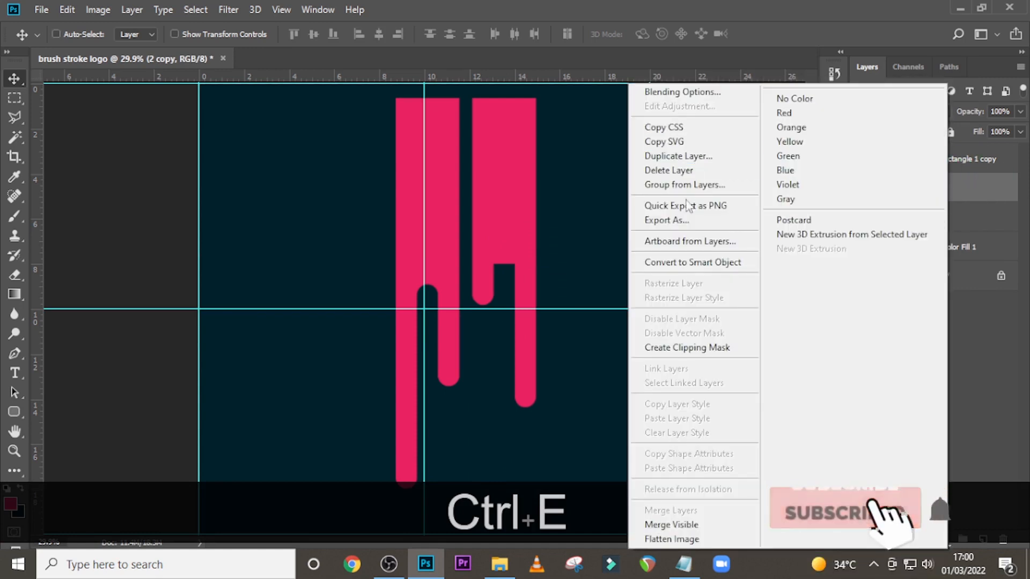
left_click(692, 262)
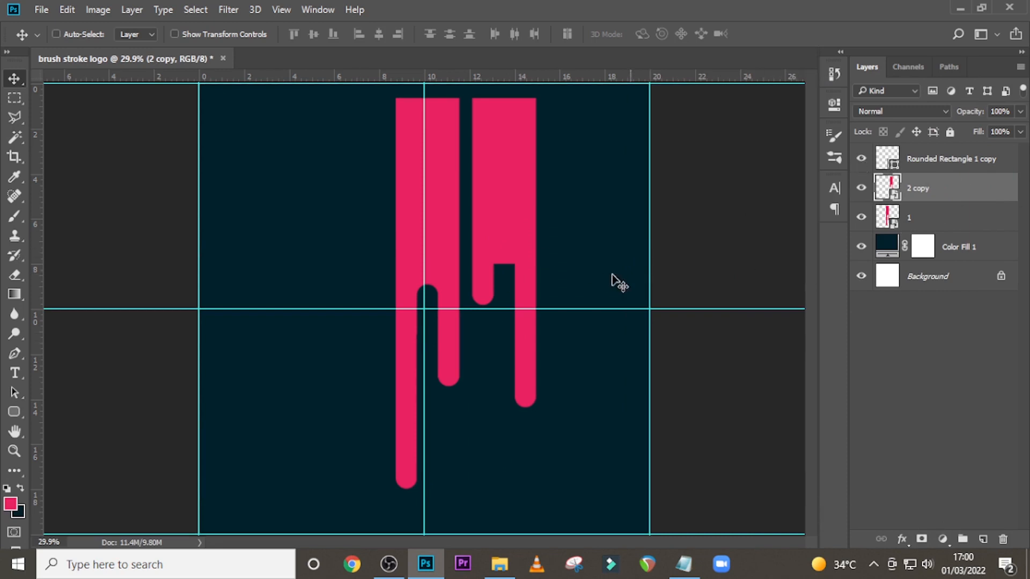
- Move the Rounded Rectangle 1 copy shape so its rounded top covers the square notch between the second bar's drips
left_click_drag(453, 335, 483, 330)
key("ctrl+z")
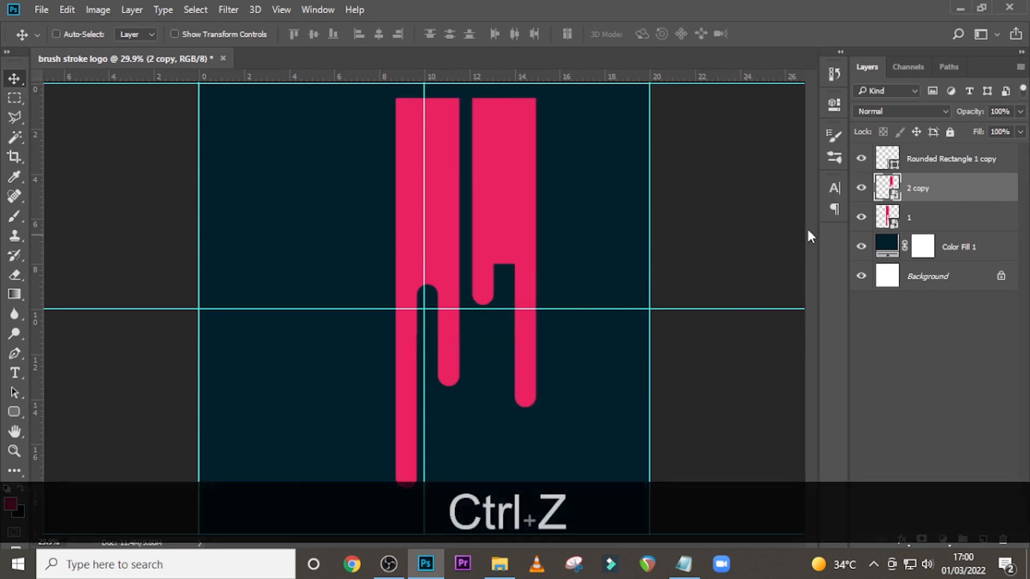
left_click(912, 157)
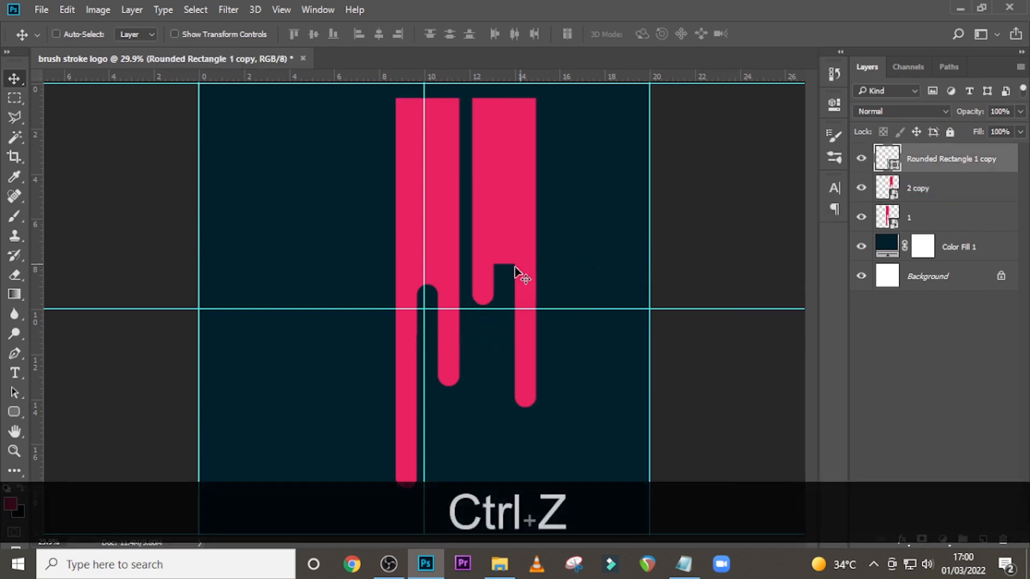
left_click_drag(514, 273, 504, 315)
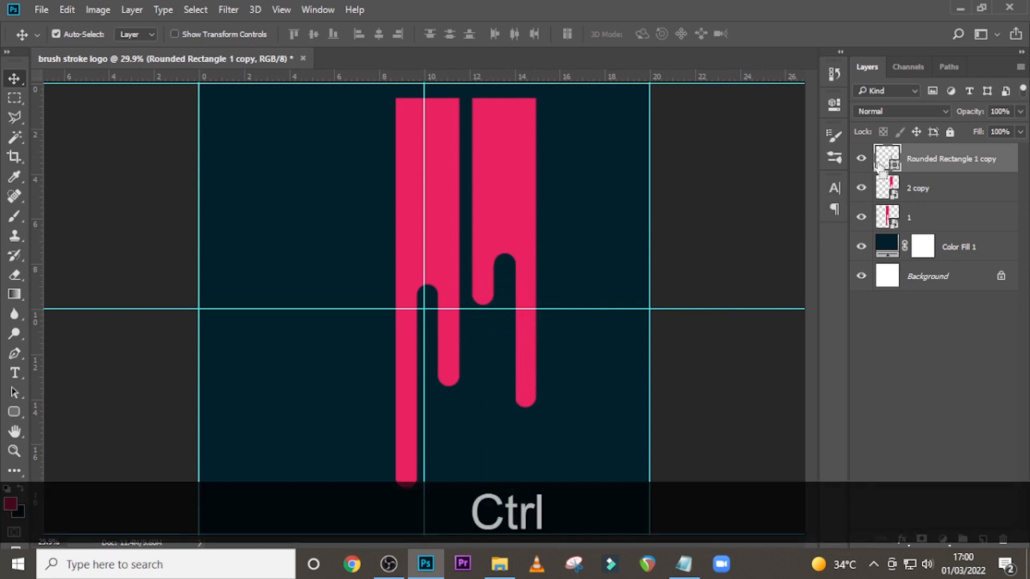
- Cut the rounded rectangle's outline out of layer 2 copy with an inverted layer mask, hiding the rectangle layer
left_click(886, 158, "ctrl")
left_click(861, 158)
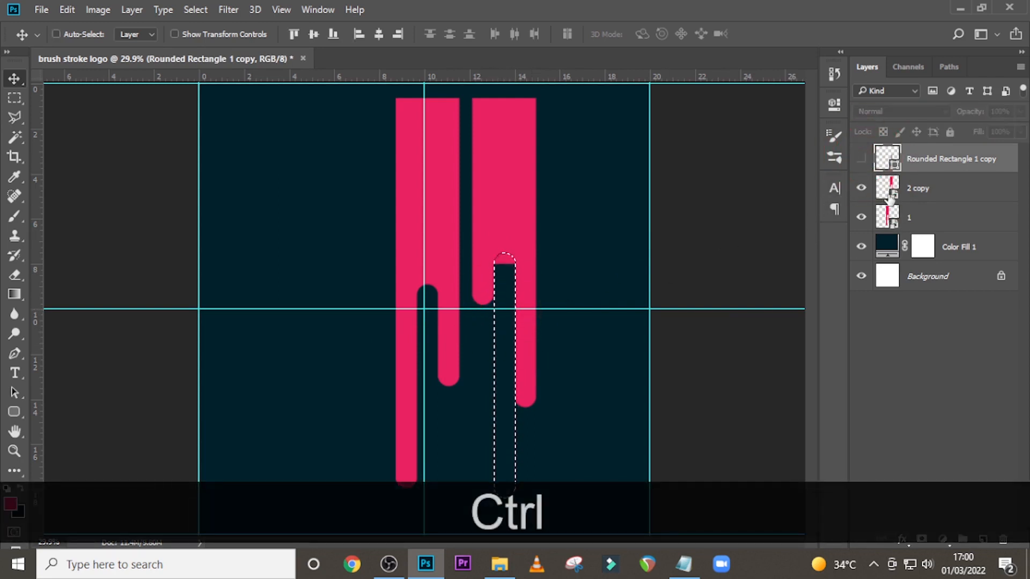
left_click(924, 189)
left_click(920, 539)
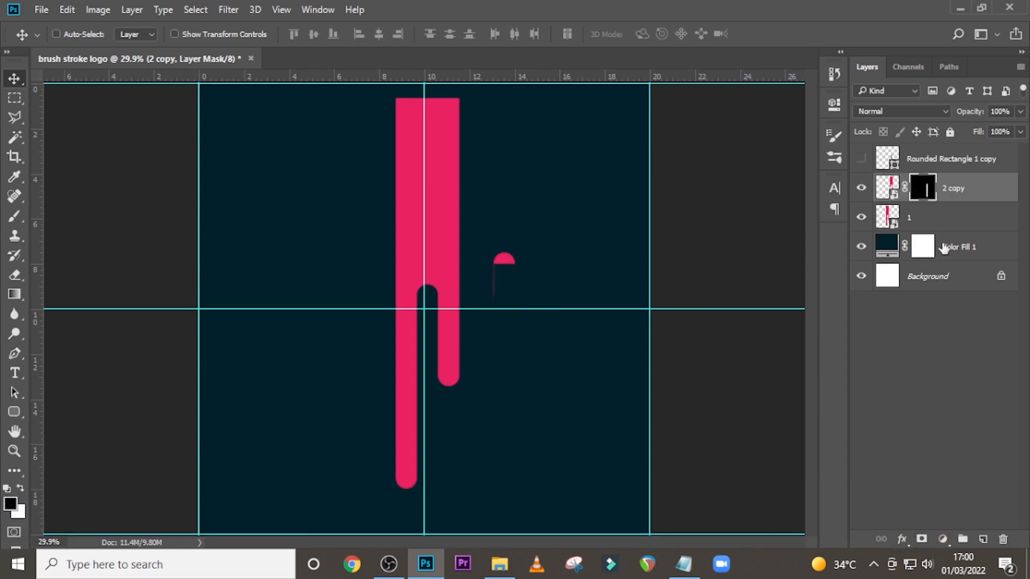
double_click(925, 194)
left_click(752, 312)
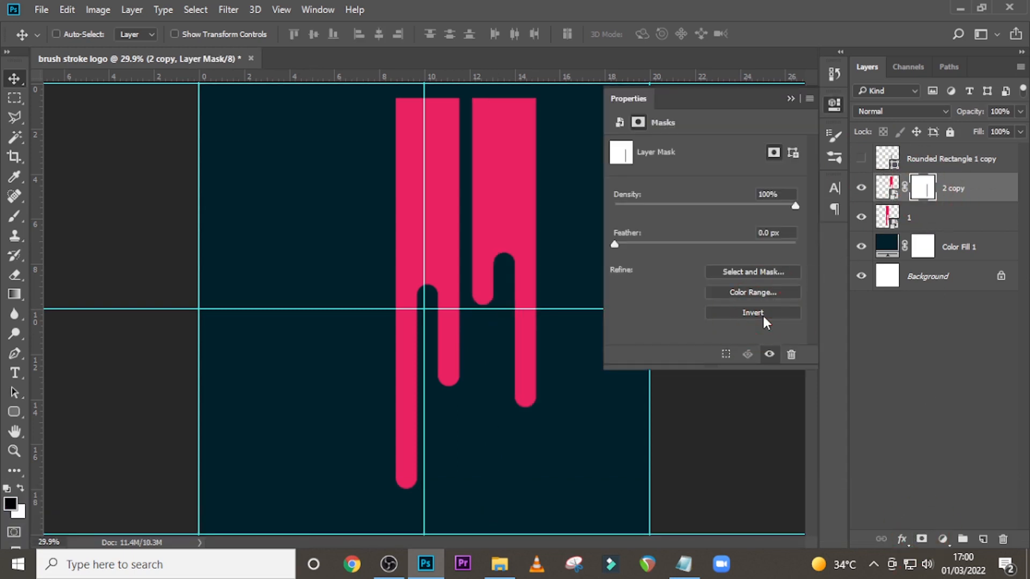
left_click(791, 100)
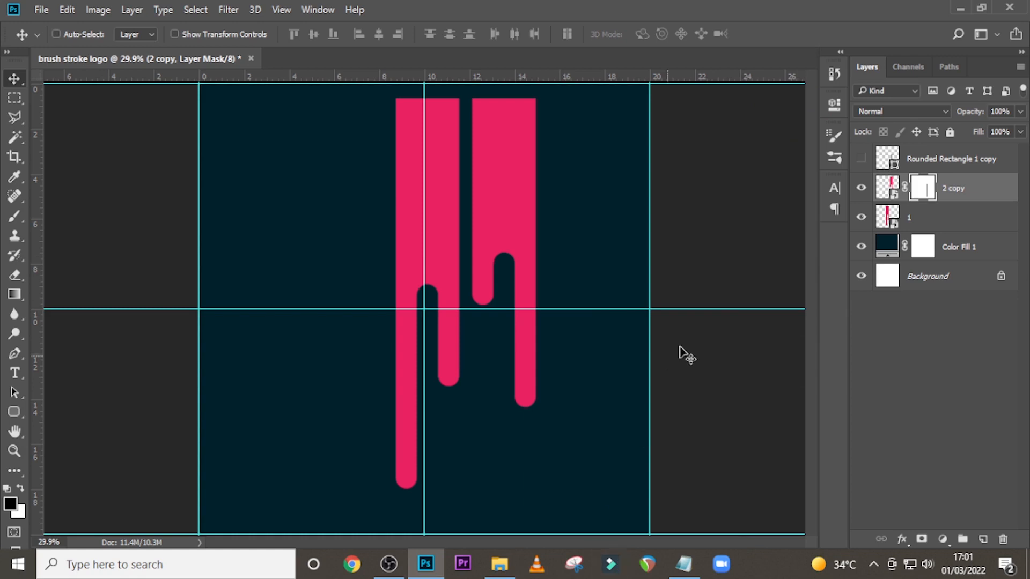
- Convert the masked 2 copy layer to a smart object
right_click(951, 183)
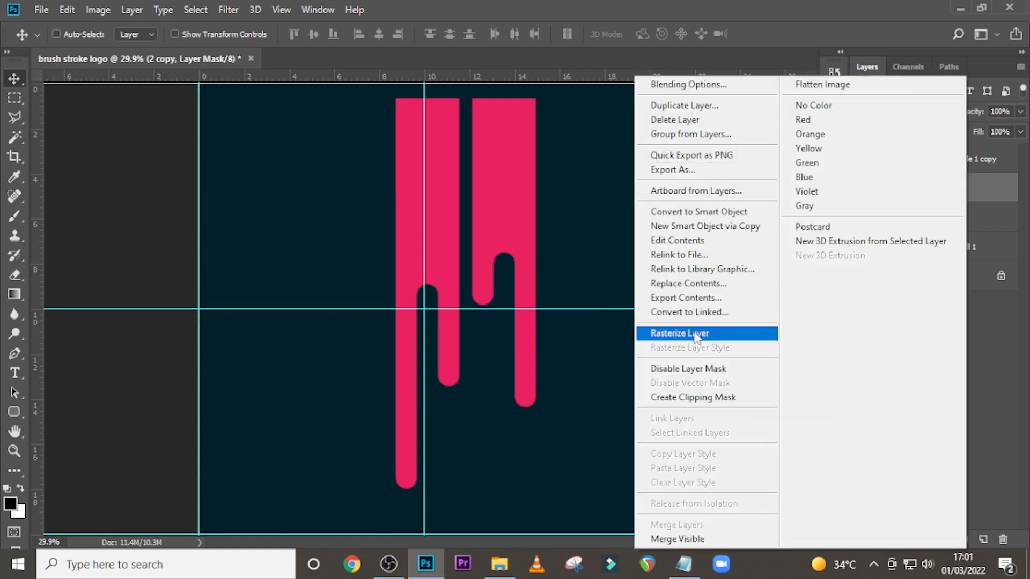
left_click(698, 211)
left_click(954, 195)
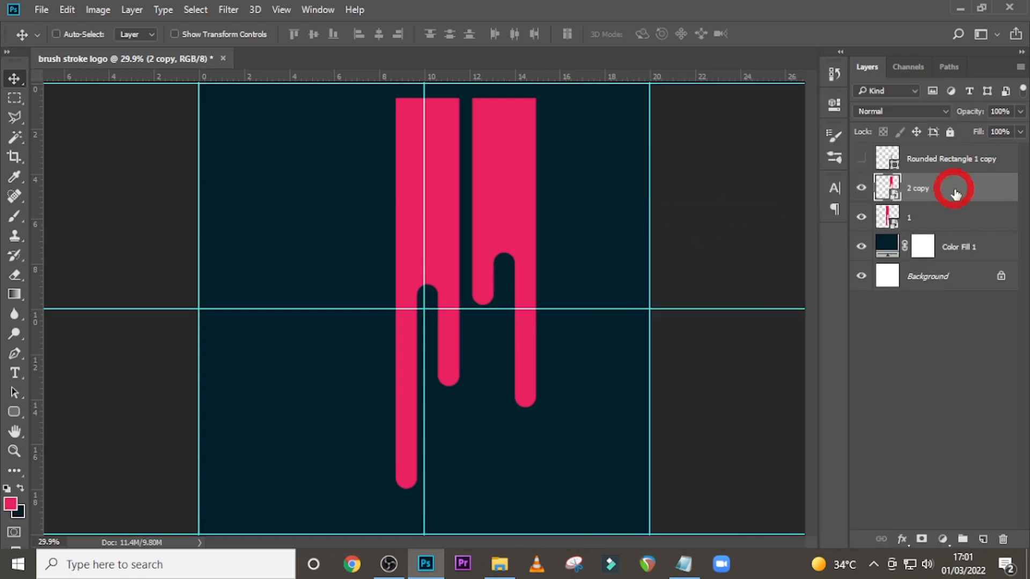
- Duplicate layer 2 copy, flip the duplicate horizontally and place it to the left of the middle bar
key("ctrl+j")
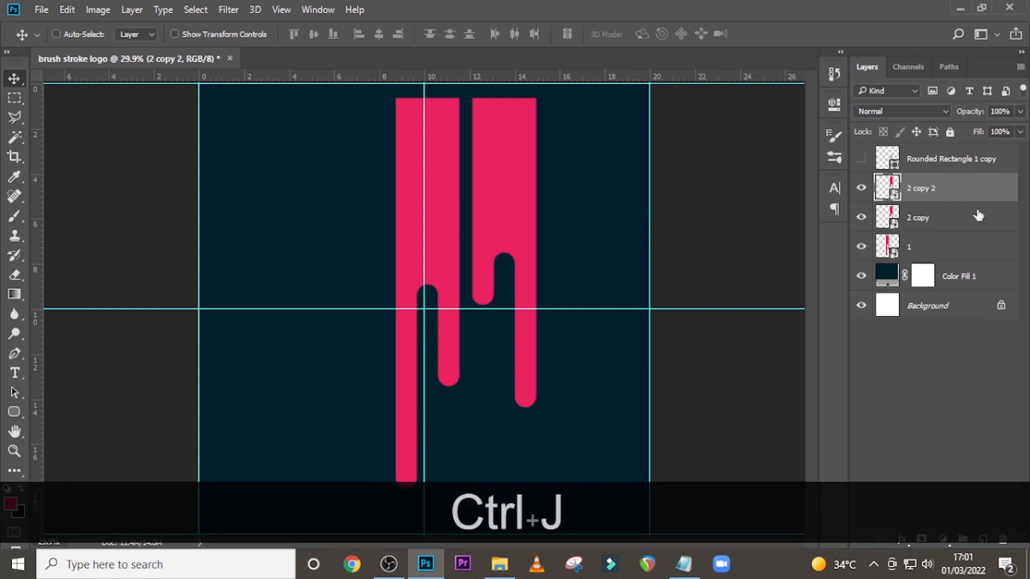
key("ctrl")
key("ctrl+t")
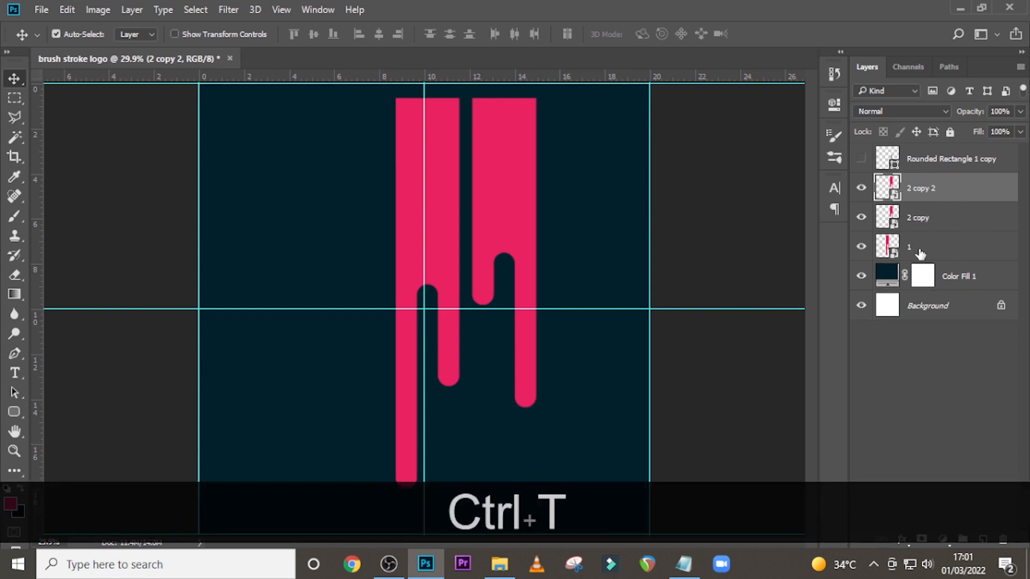
right_click(526, 234)
left_click(581, 442)
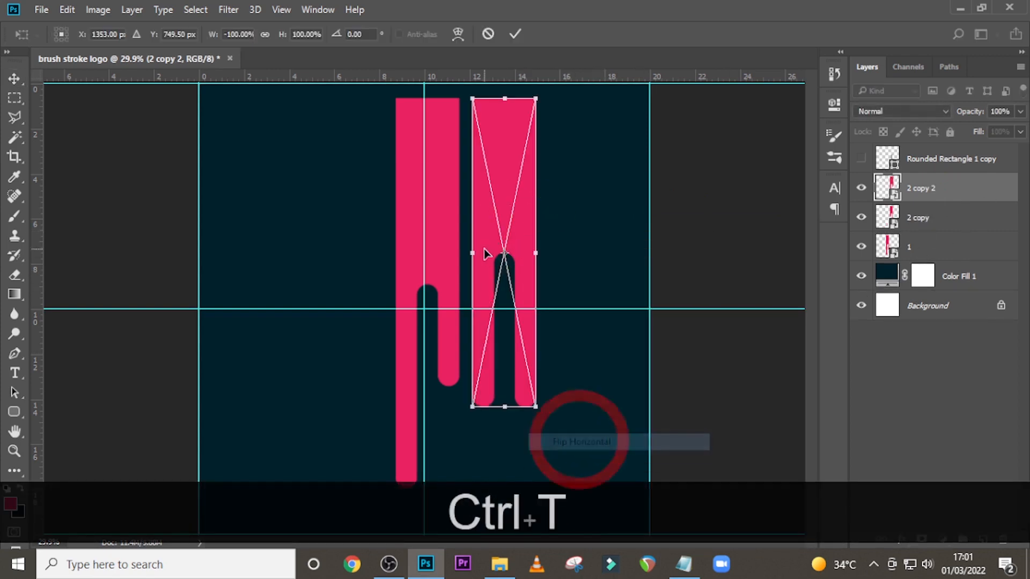
left_click_drag(512, 230, 349, 224)
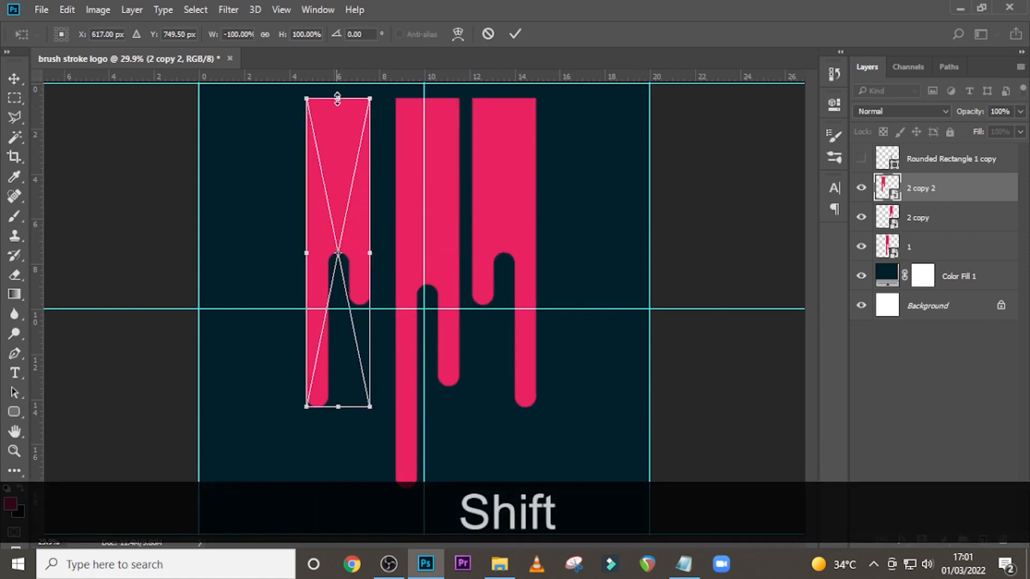
- Lower the duplicated bar, stretch its height to about 126% to match the middle bar's full length, and shift it closer
left_click_drag(338, 164, 356, 233)
left_click_drag(339, 175, 338, 92)
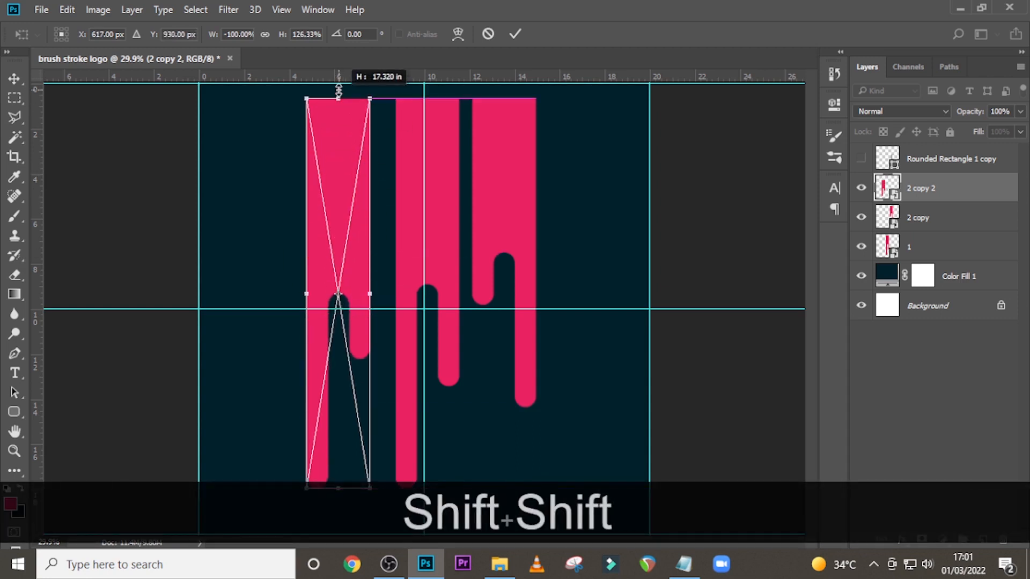
key("Return")
left_click_drag(312, 237, 324, 237)
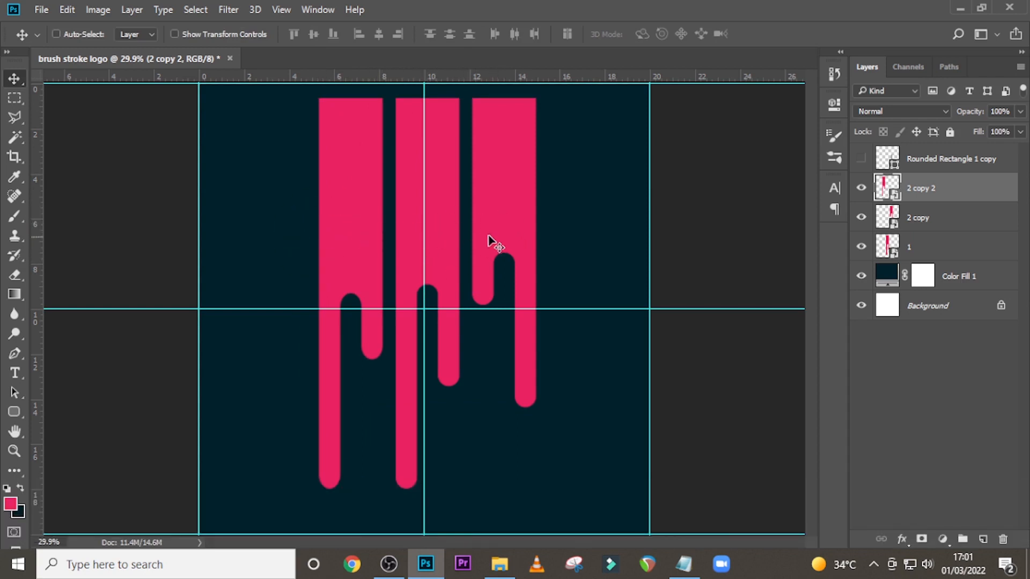
left_click(936, 220, "ctrl")
left_click(920, 247, "ctrl")
left_click(860, 218)
- Apply a Color Overlay of orange f9941e to the bar on layer 2 copy
left_click(939, 217)
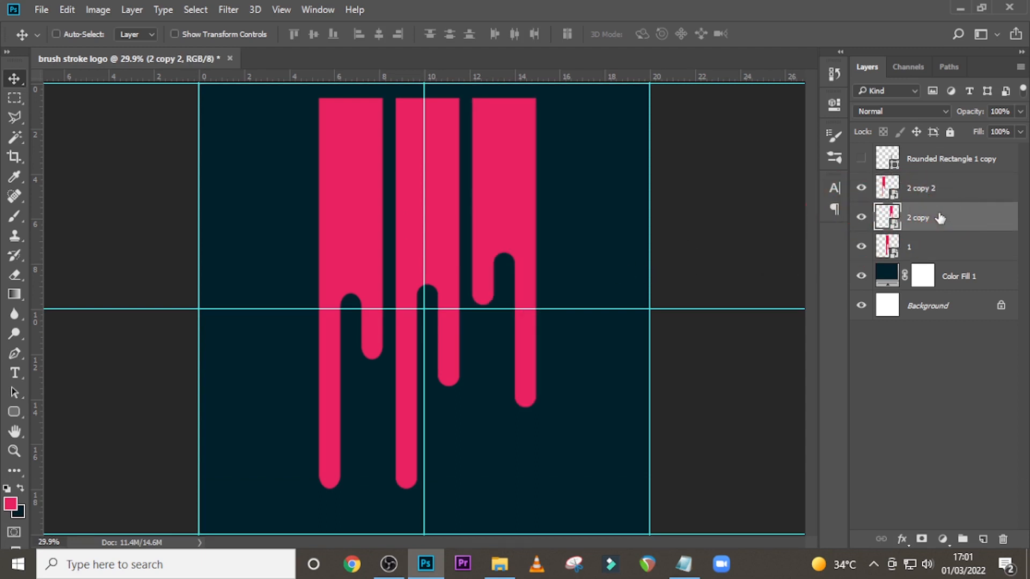
double_click(939, 218)
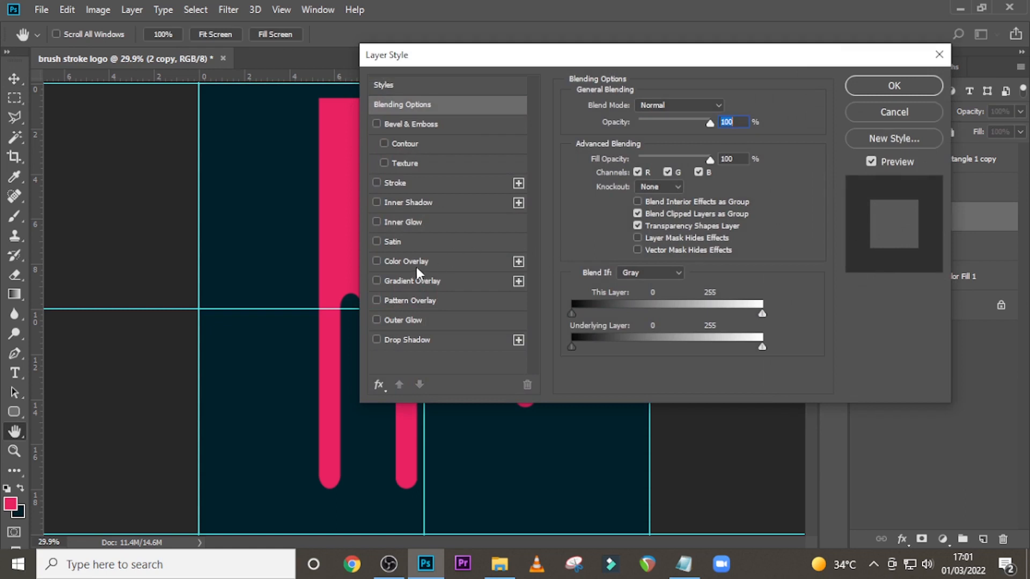
left_click(413, 263)
left_click(726, 110)
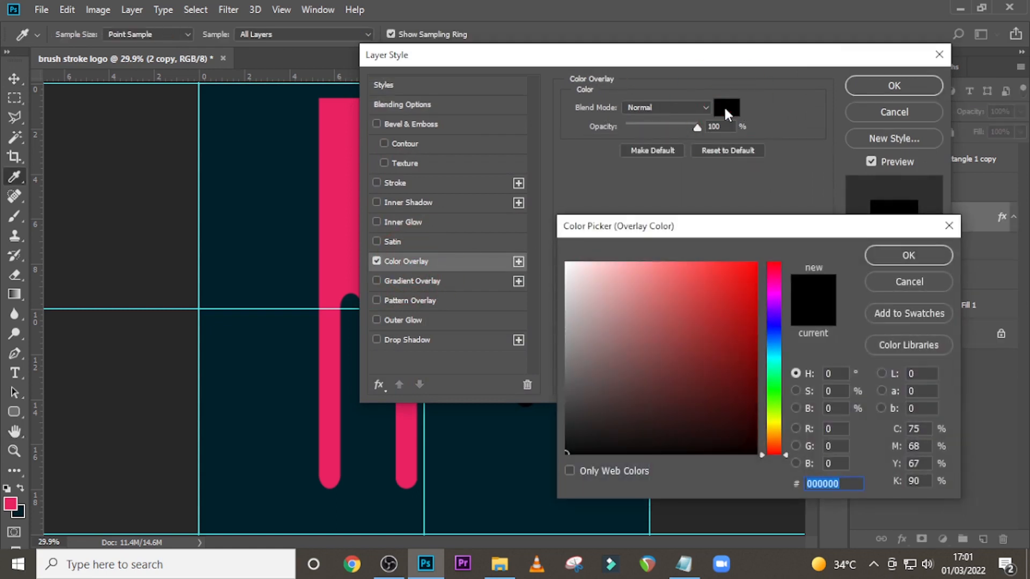
type("f9")
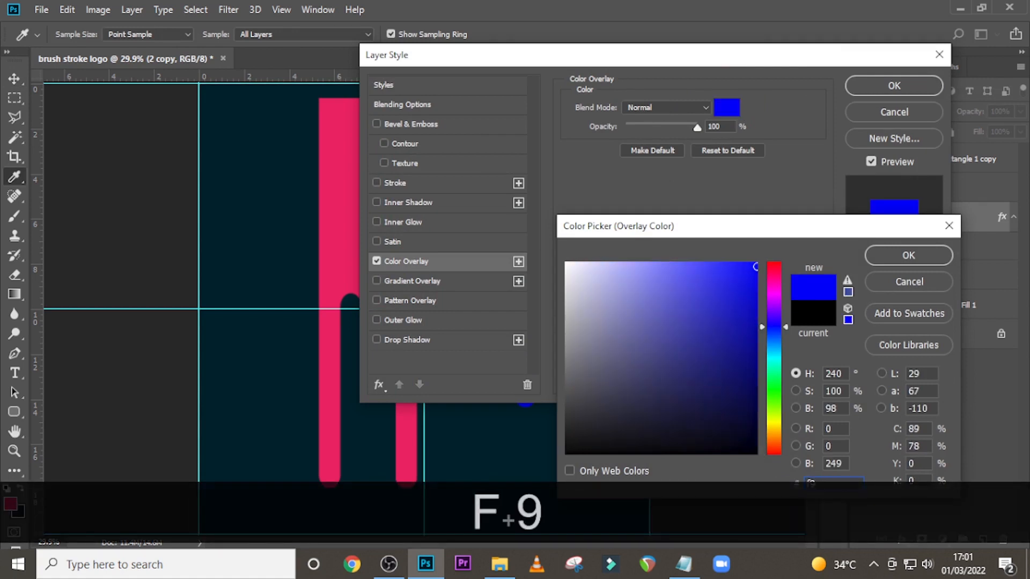
type("94")
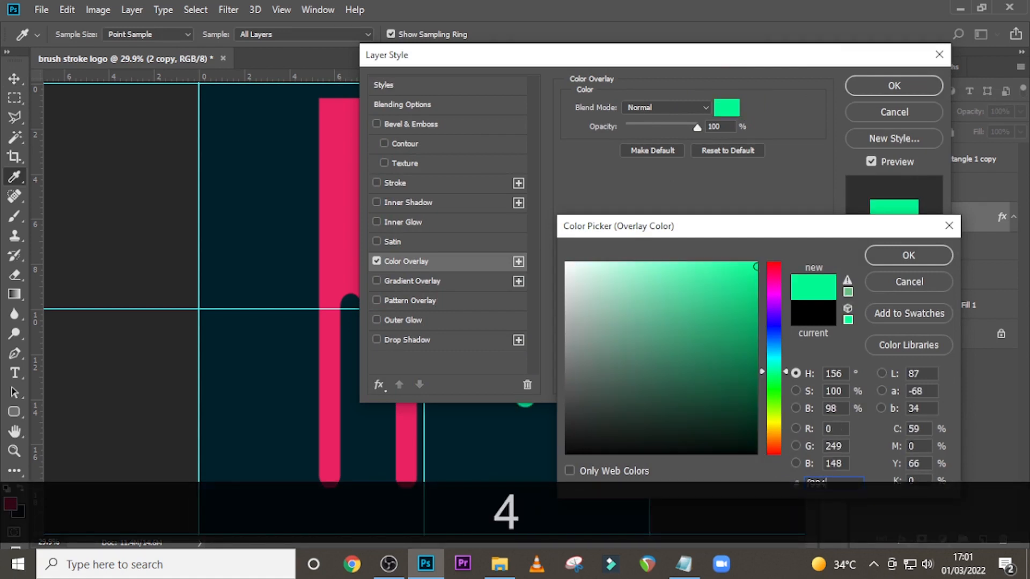
type("1e")
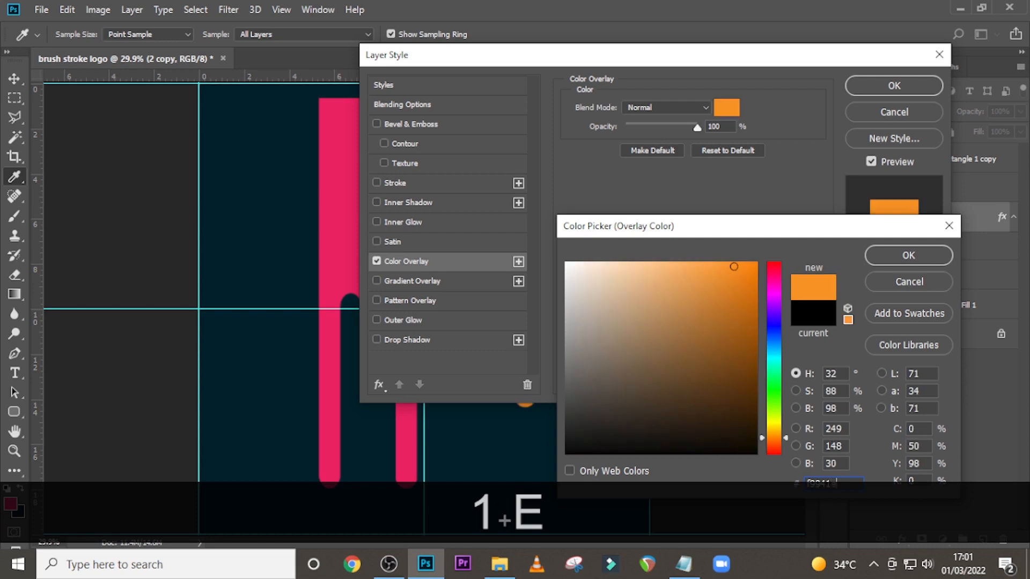
left_click(893, 256)
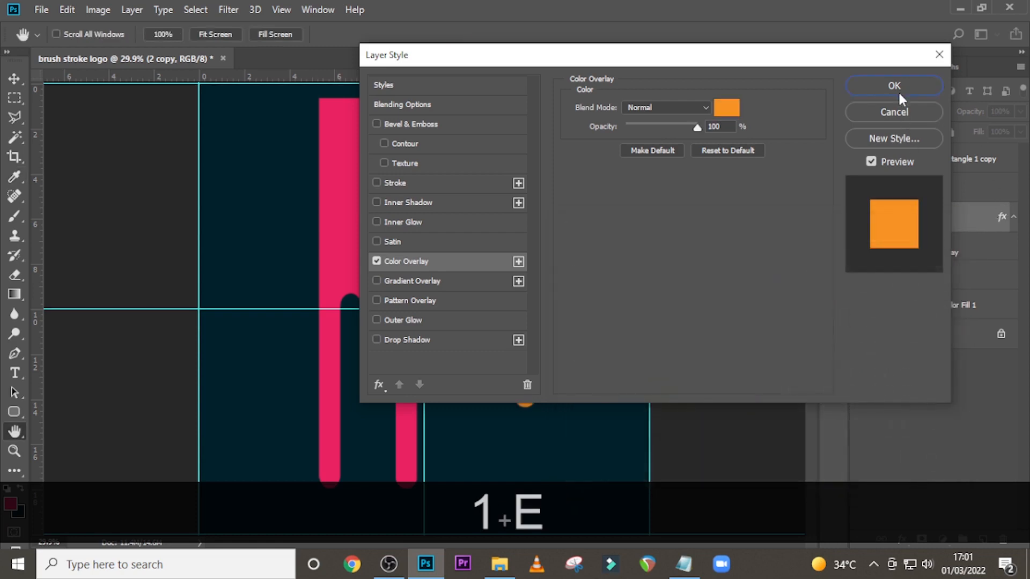
left_click(897, 87)
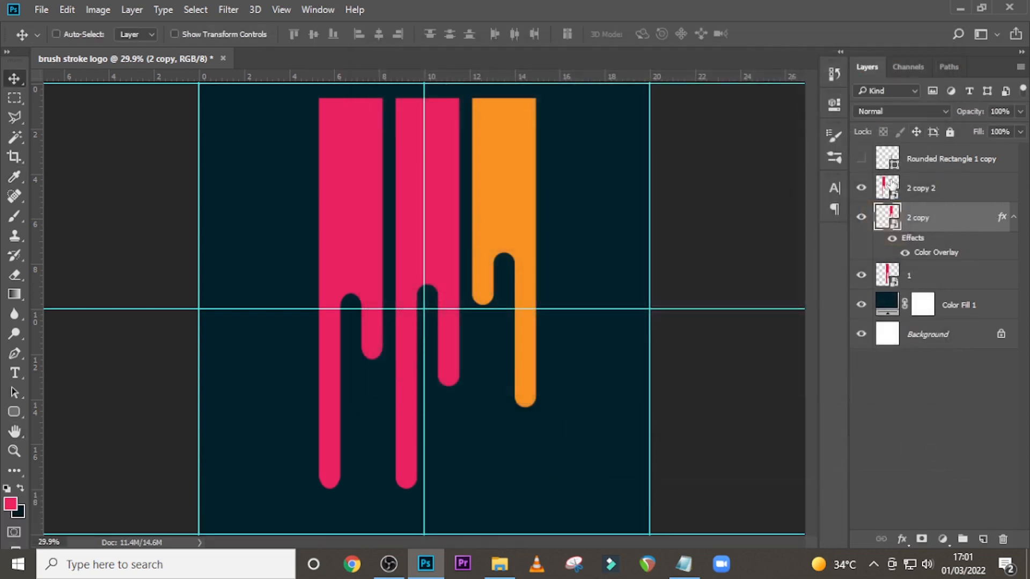
left_click(885, 161)
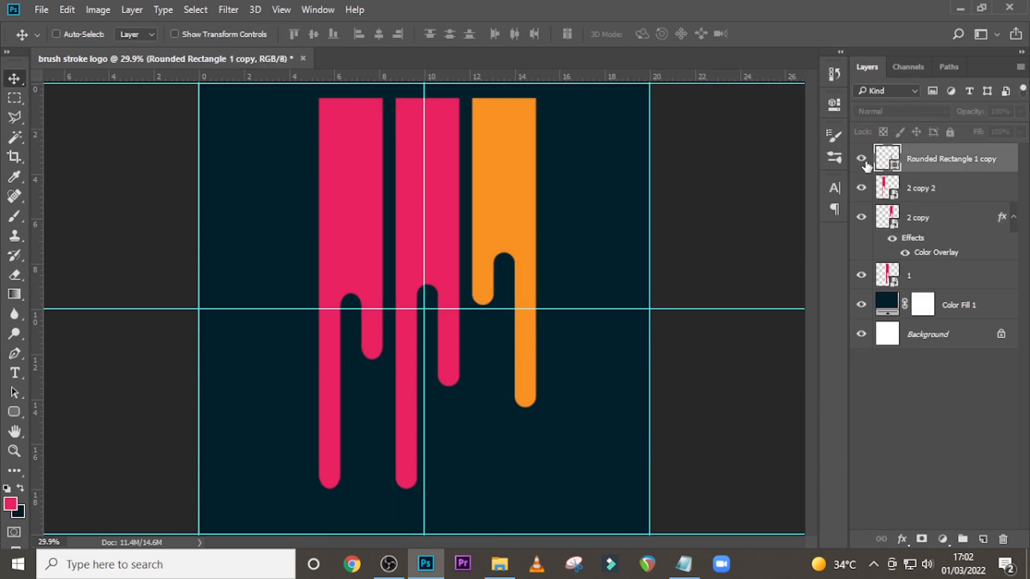
left_click(863, 161)
left_click(863, 163)
left_click(863, 191)
left_click(862, 189)
- Hide the Rounded Rectangle 1 copy layer and apply a Color Overlay of white ffffff to layer 2 copy 2
left_click(906, 187)
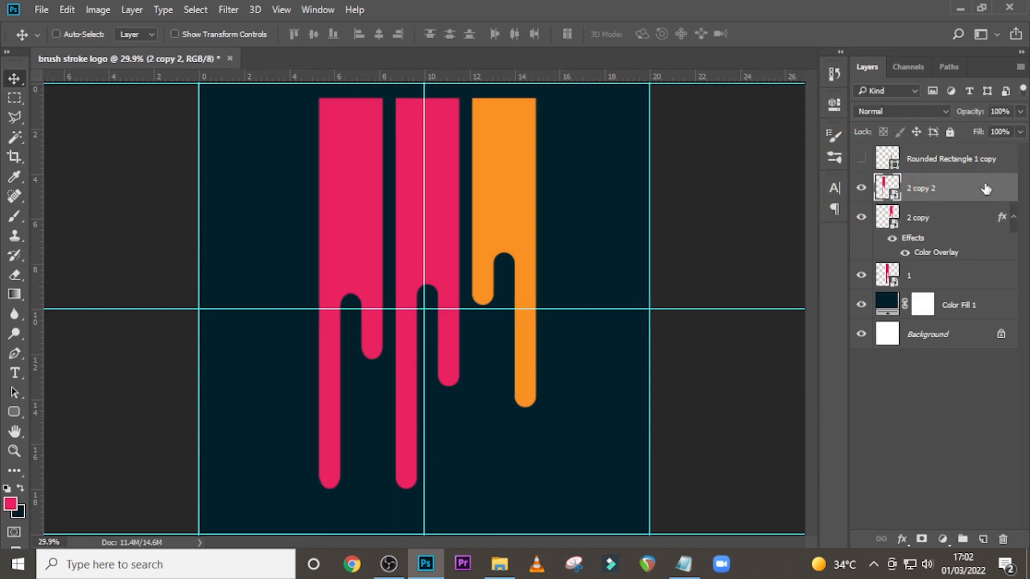
double_click(985, 189)
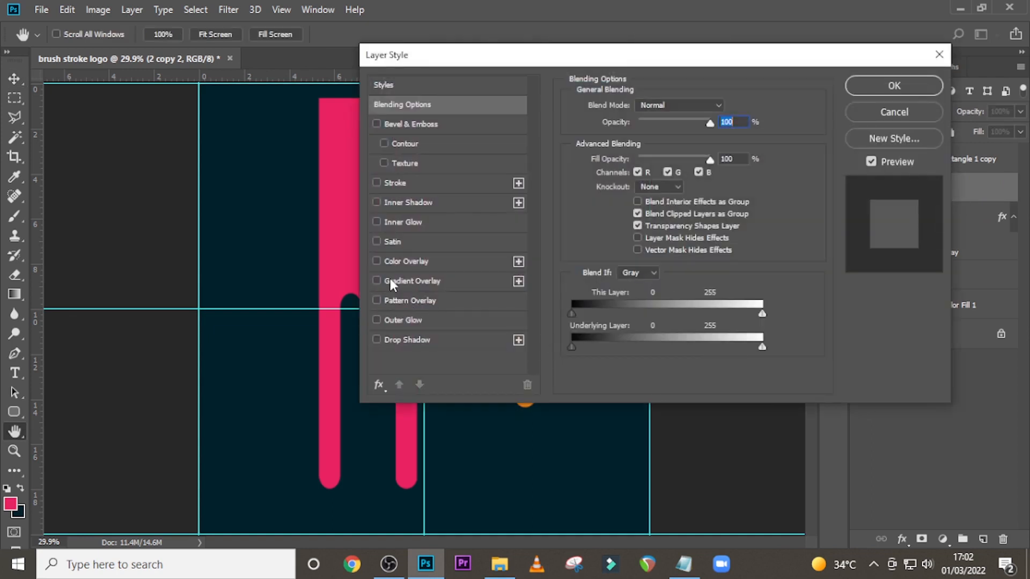
left_click(396, 261)
left_click(726, 107)
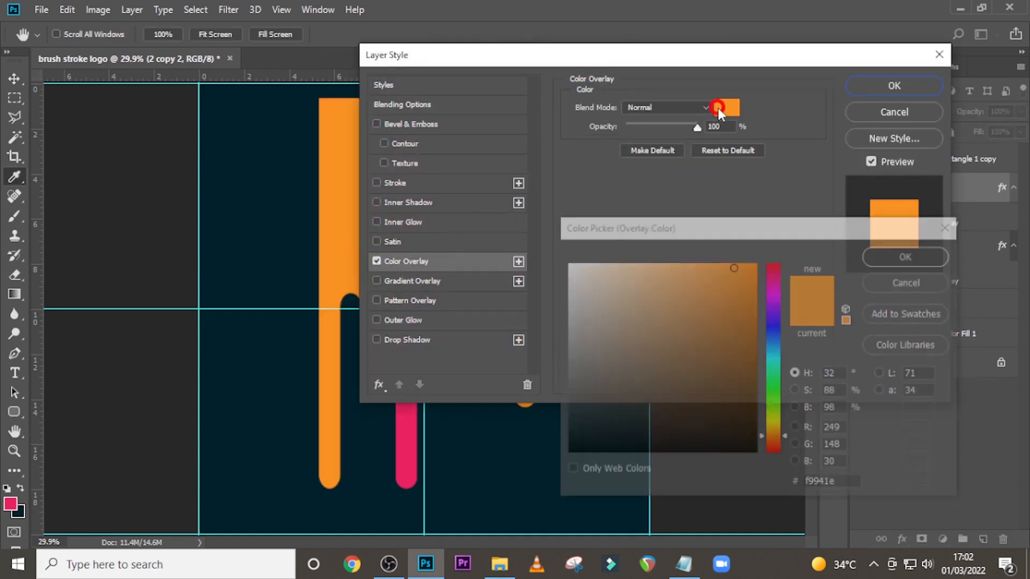
type("ffffff")
left_click(887, 253)
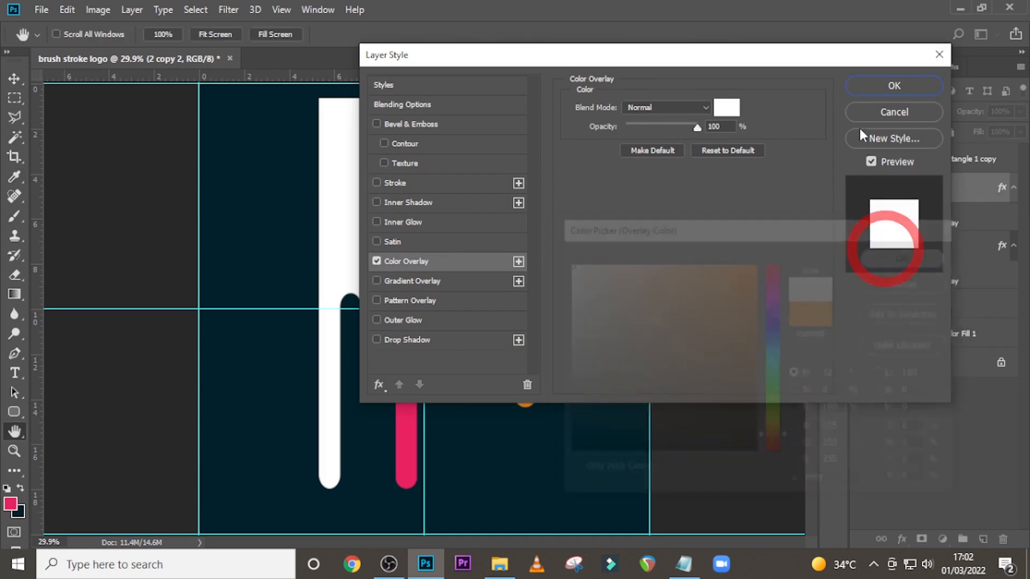
left_click(871, 91)
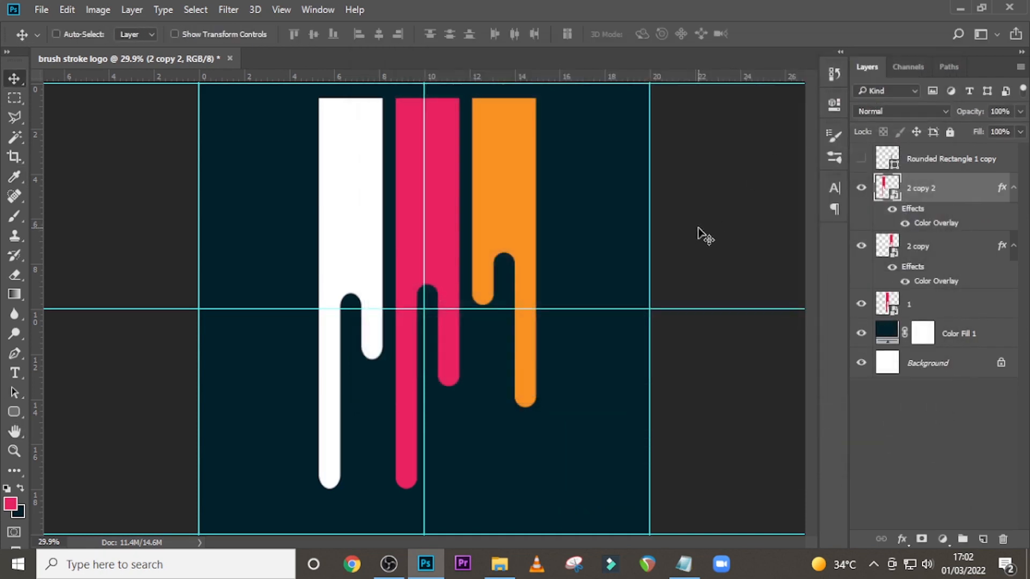
left_click(1013, 187)
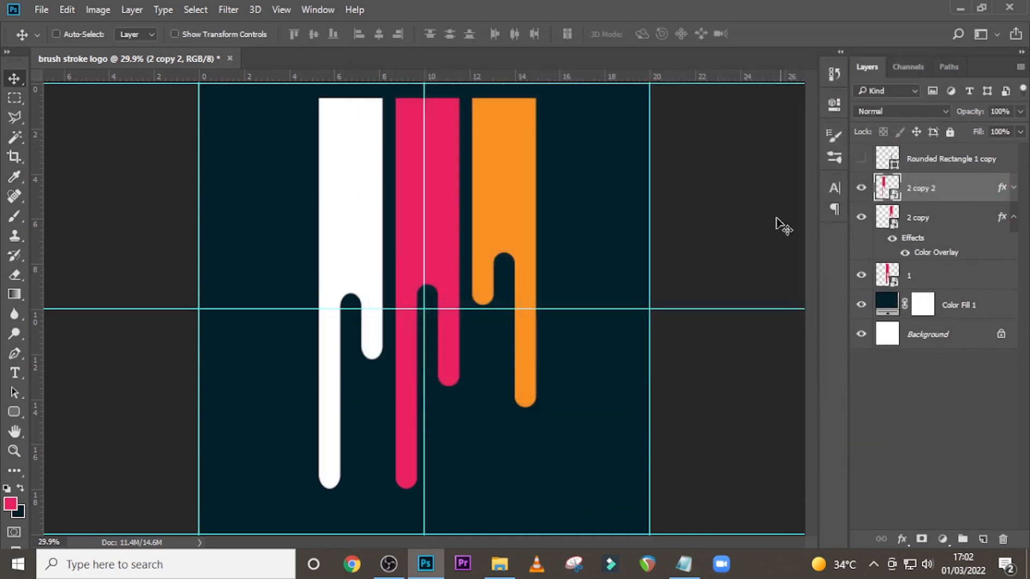
- Add two vertical guides, one along the white bar's outer edge and one along the orange bar's outer edge
key("ctrl+minus")
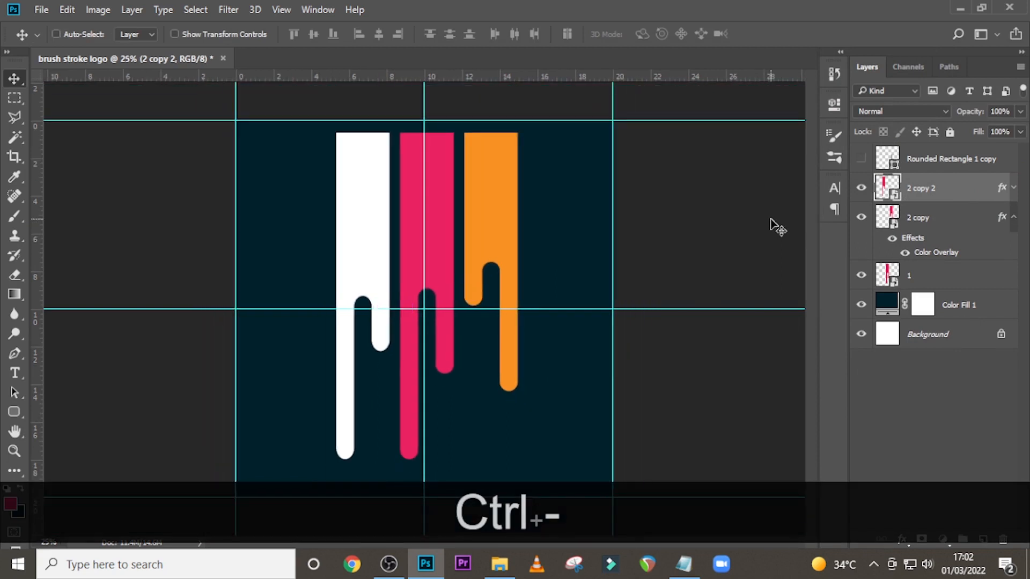
left_click(1014, 188)
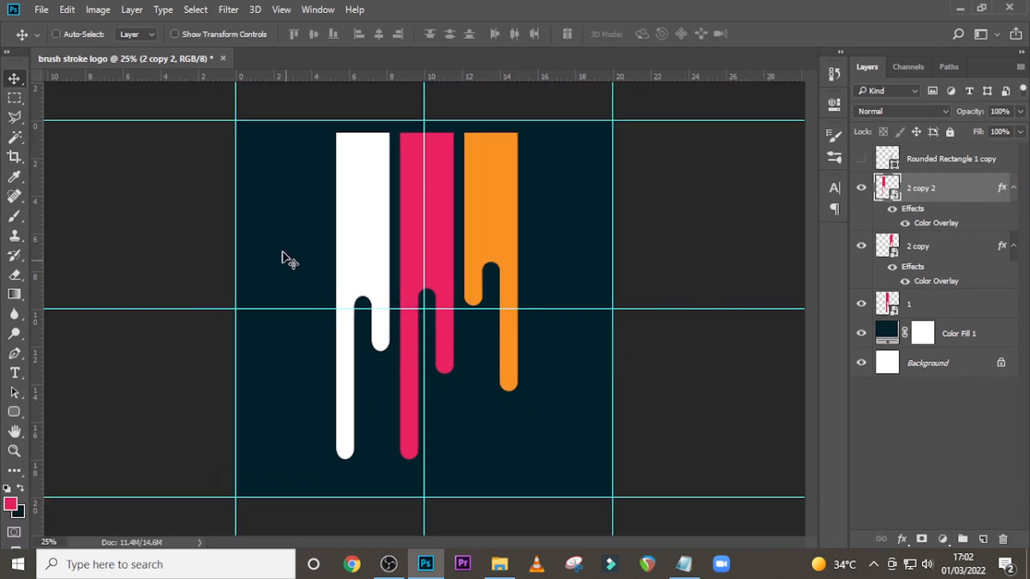
left_click_drag(37, 262, 336, 295)
left_click_drag(49, 275, 517, 288)
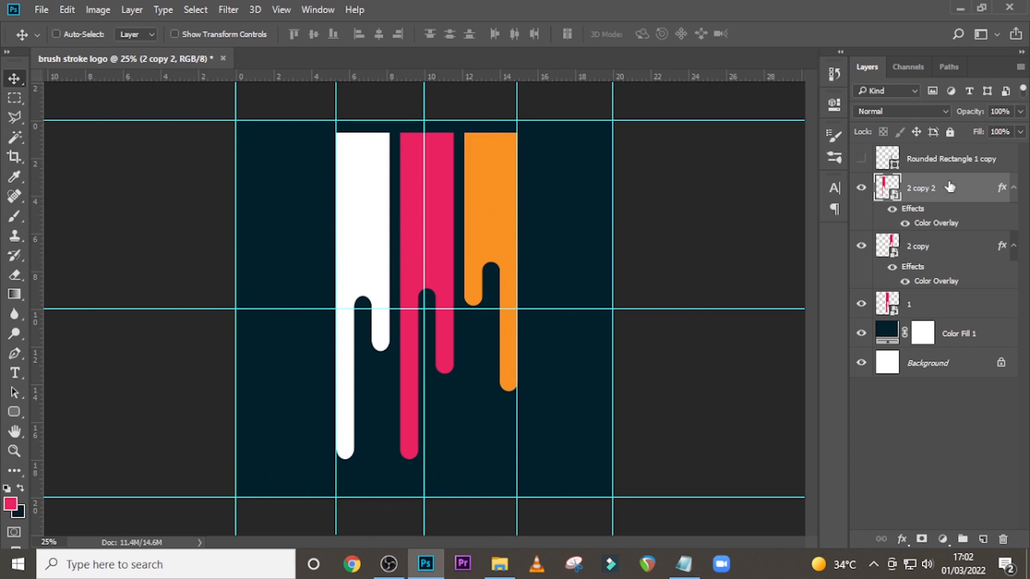
- Move the three bar layers down together and shift the vertical centre guide to their midpoint
left_click(1013, 189)
left_click(1011, 217)
left_click(940, 192, "ctrl")
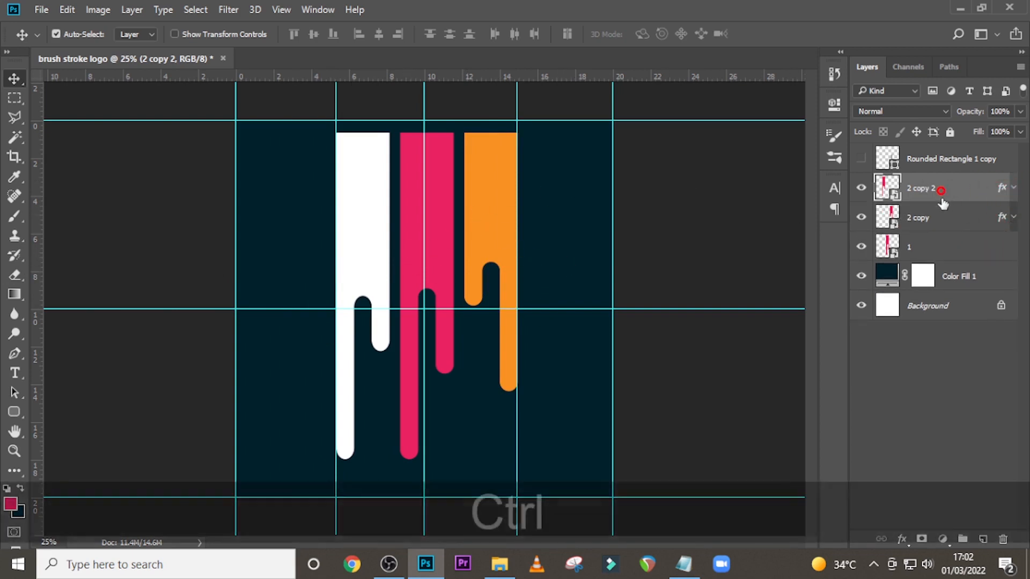
left_click(939, 220, "ctrl")
left_click(934, 246, "ctrl")
left_click(930, 191, "ctrl")
left_click_drag(445, 165, 406, 189)
- Draw a 3-sided pink polygon spanning the width of the three bars and centre it over their upper ends
left_click(14, 412)
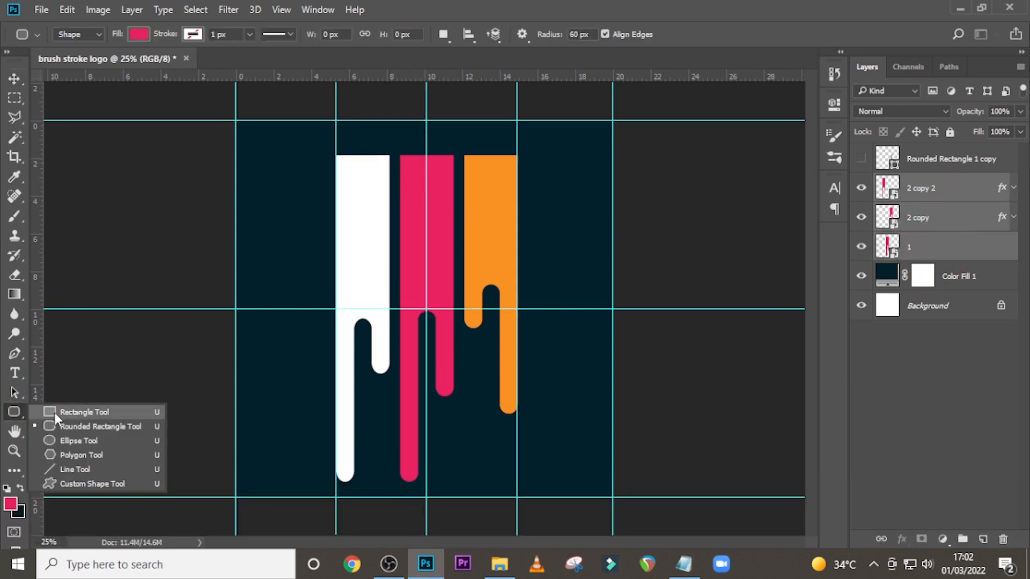
left_click(54, 410)
left_click(14, 412)
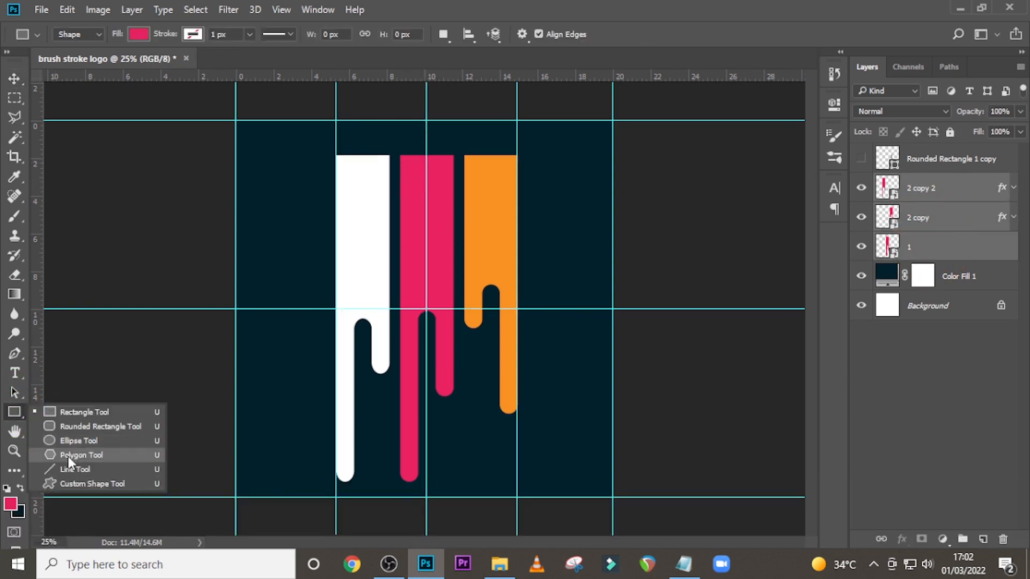
left_click(67, 456)
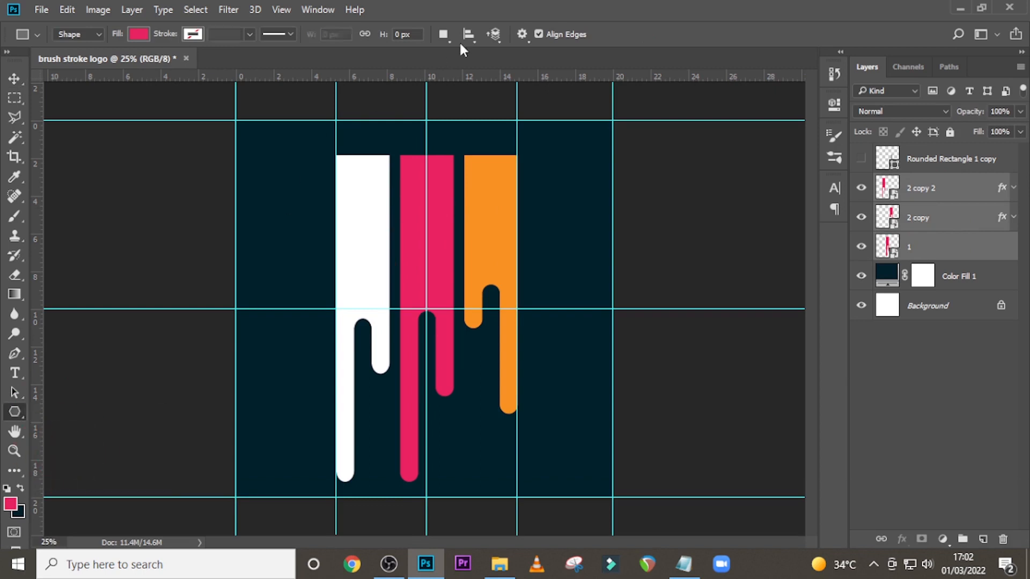
type("3")
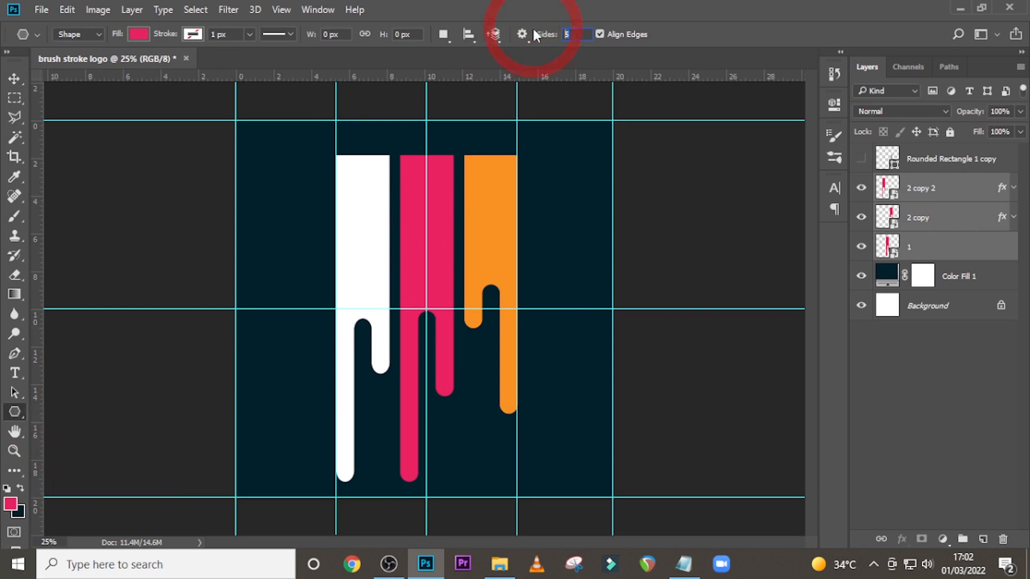
key("Return")
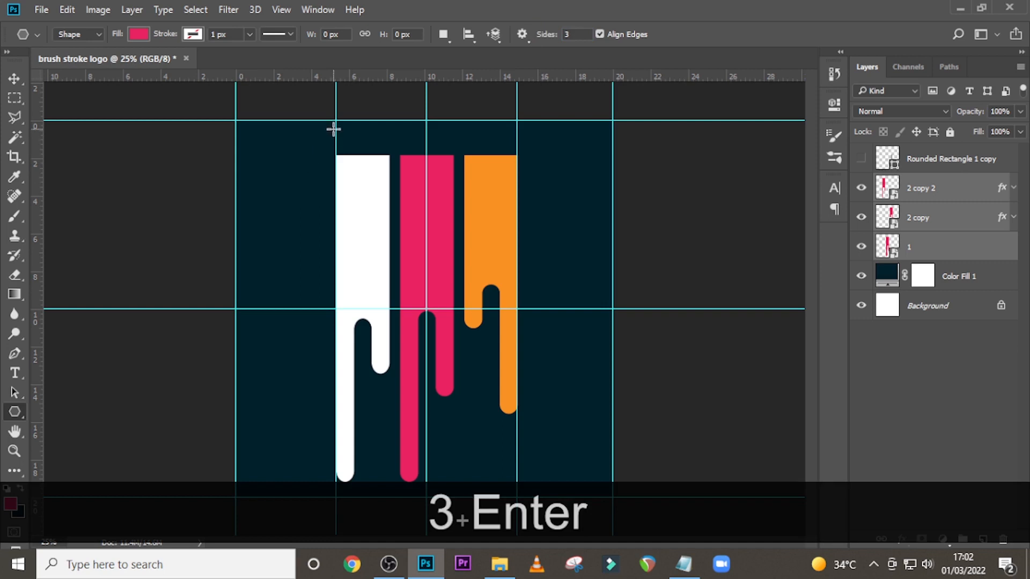
left_click_drag(334, 127, 363, 22)
key("v")
left_click_drag(372, 172, 449, 162)
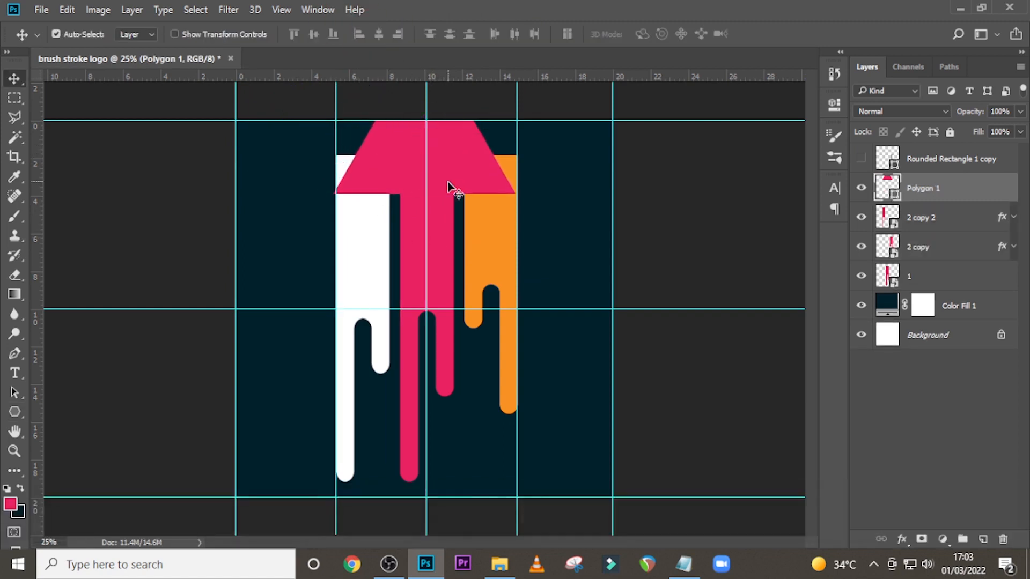
- Transform the triangle to 98.46% width and 46.19% height, fitting it between the outer guides with its tip at the canvas edge
key("ctrl+t")
key("ctrl+equal")
key("ctrl+equal")
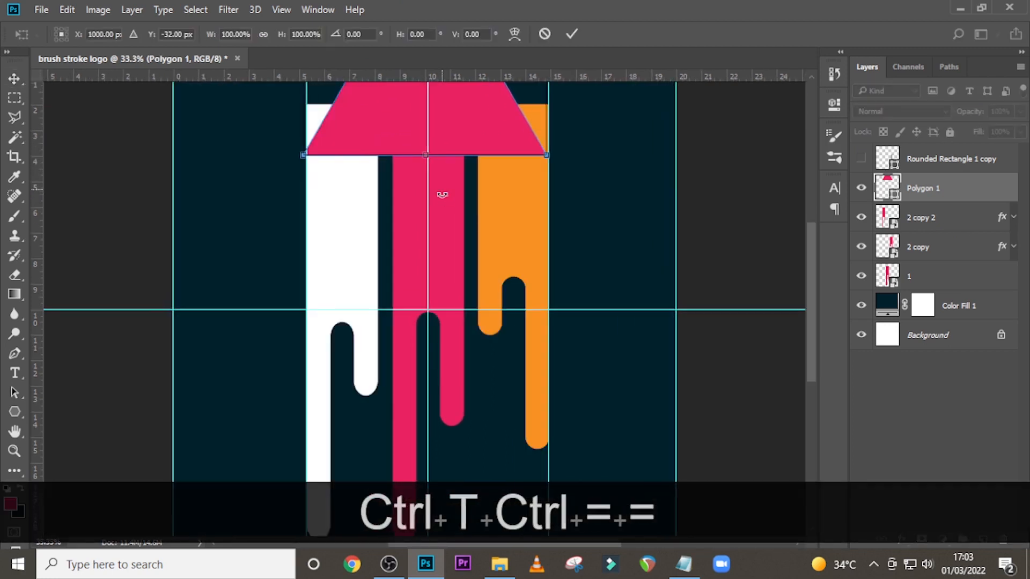
scroll(419, 193, "up", 3)
scroll(421, 183, "up", 5)
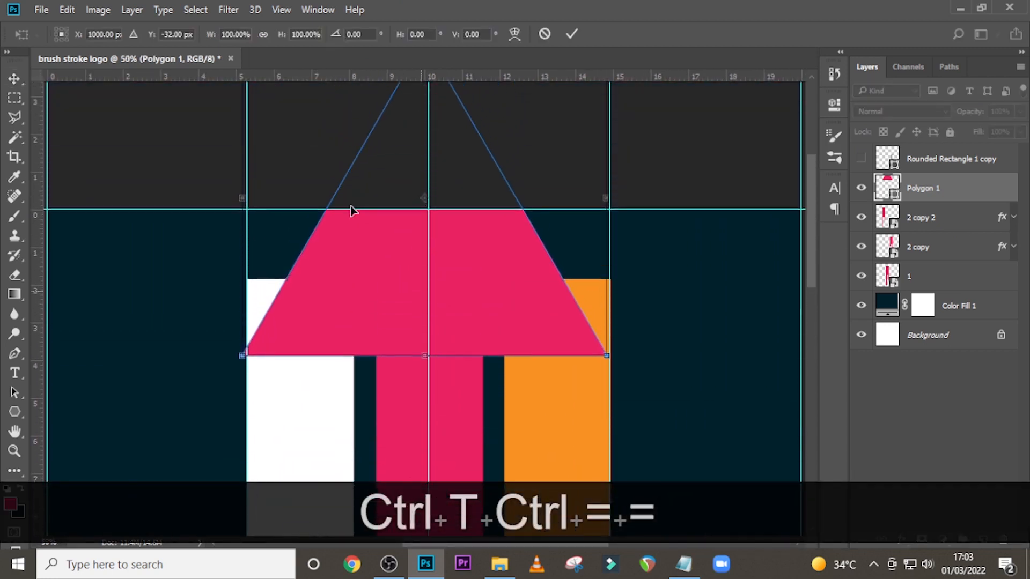
left_click_drag(236, 212, 241, 214)
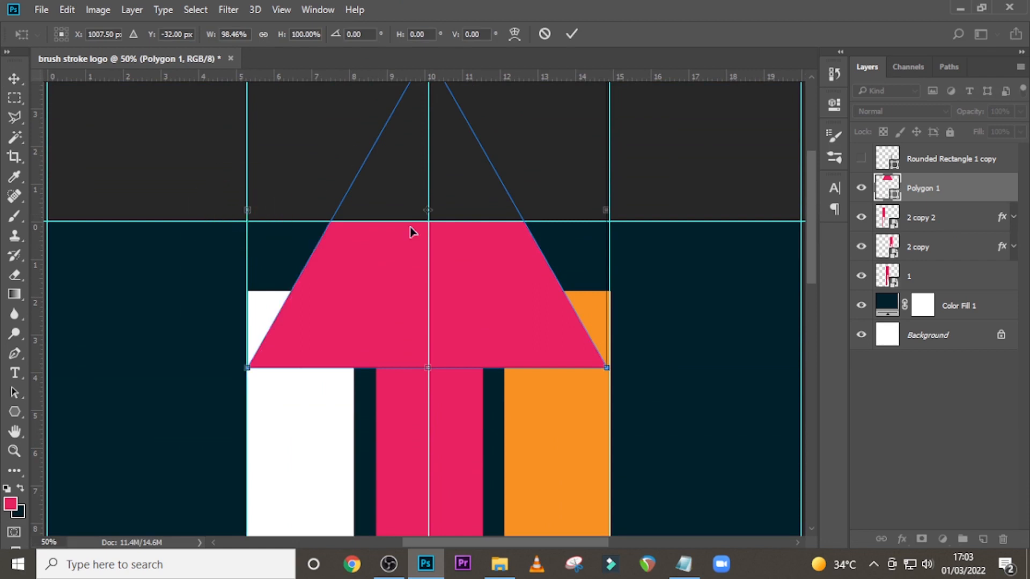
scroll(490, 328, "up", 4)
left_click_drag(425, 172, 425, 344)
scroll(455, 417, "down", 6)
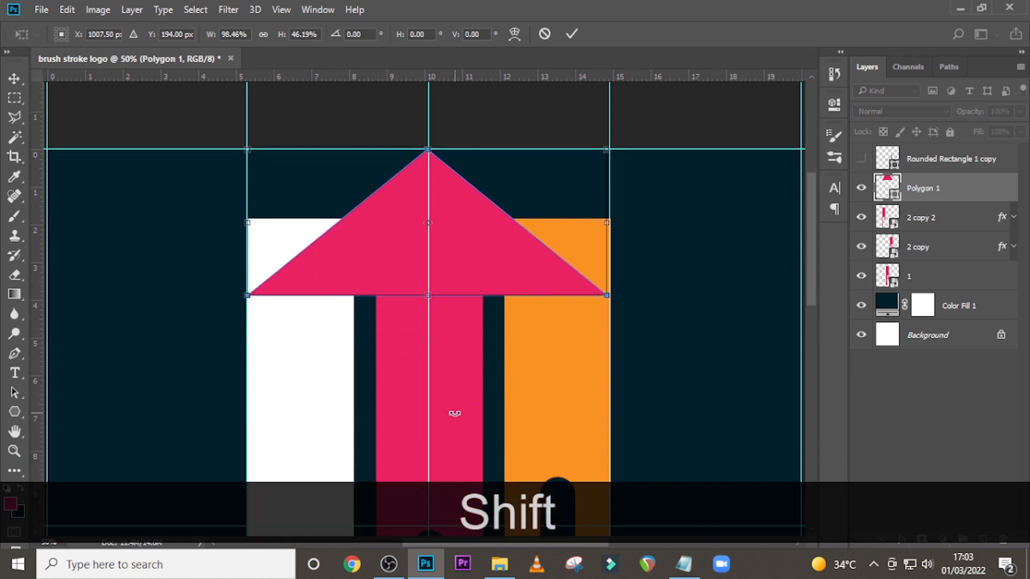
- Move the triangle down to Y 378 px so its tip meets the bars' upper edge, and apply the transform
scroll(454, 413, "down", 1)
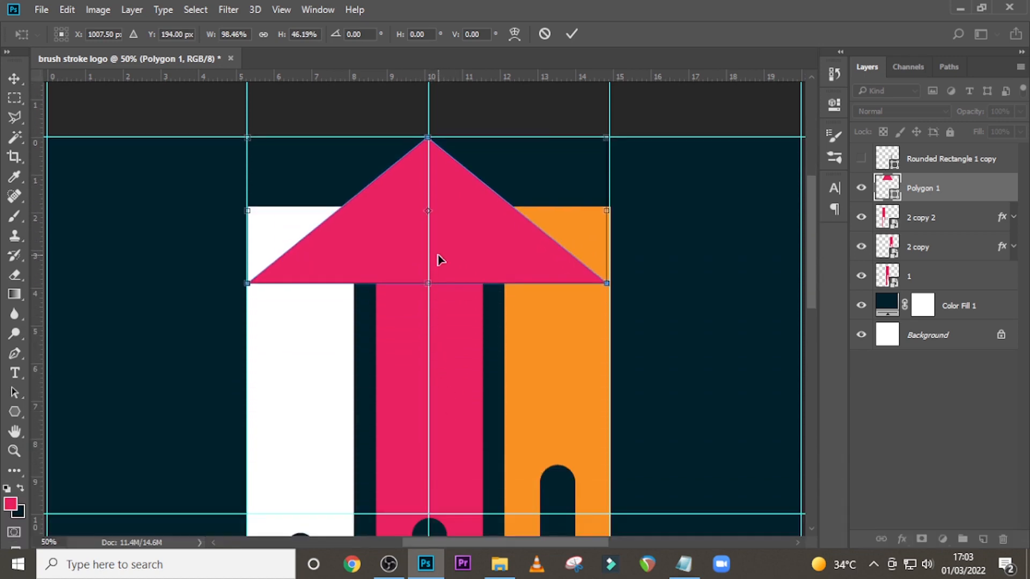
left_click_drag(438, 260, 441, 328)
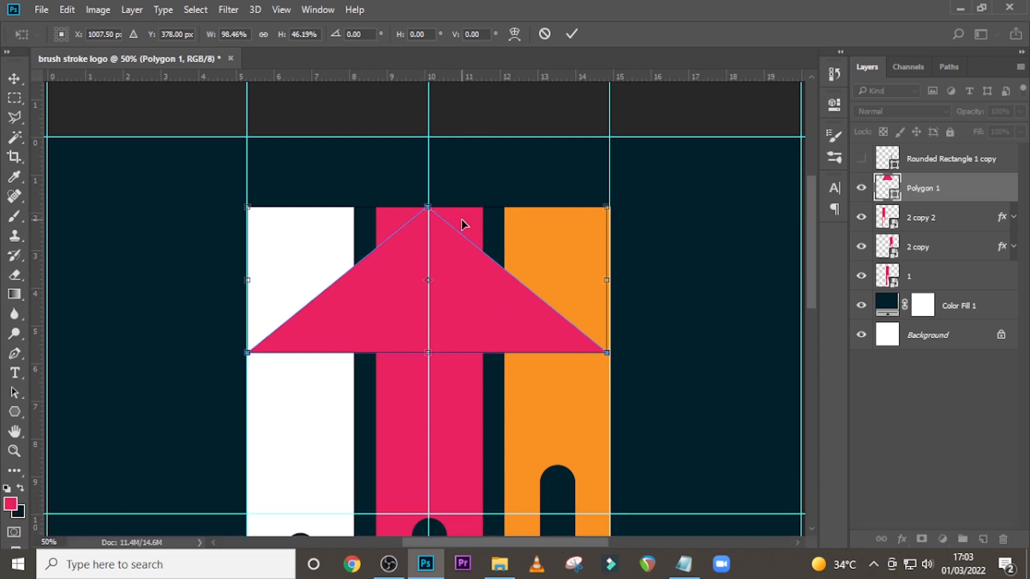
key("Return")
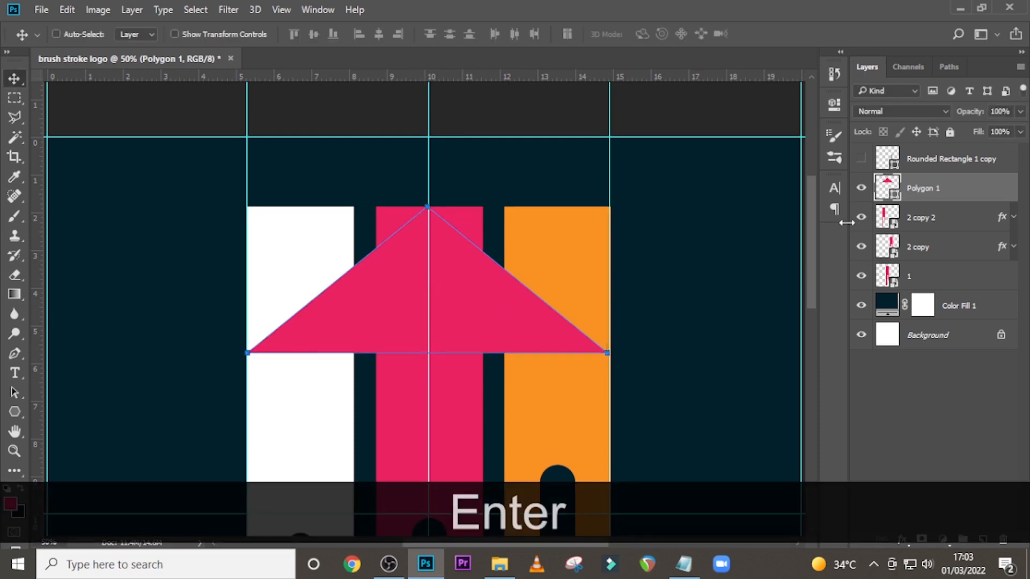
- Load the Polygon 1 triangle as a selection, hide its layer and invert the selection
key("ctrl")
key("ctrl")
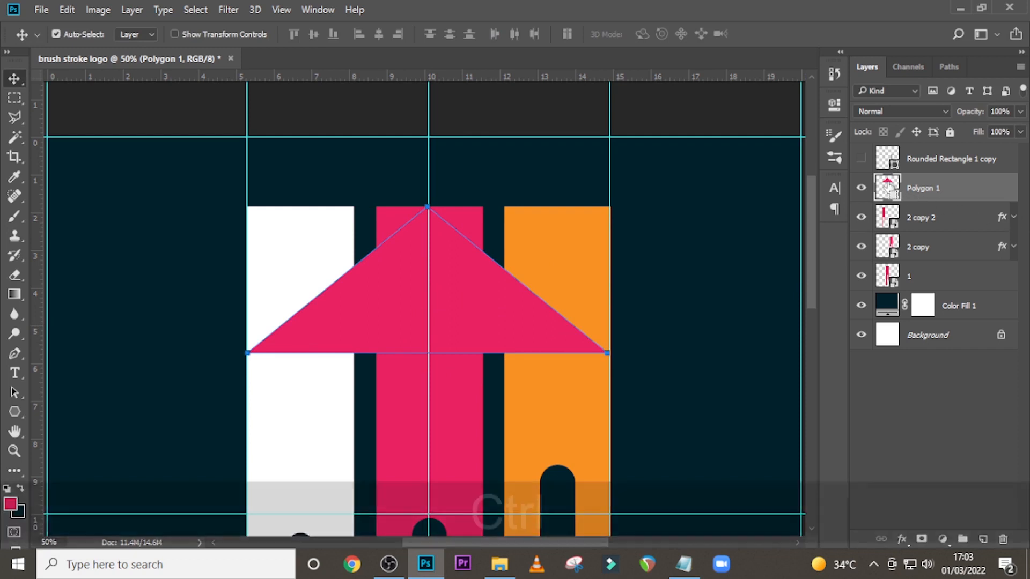
left_click(888, 185, "ctrl")
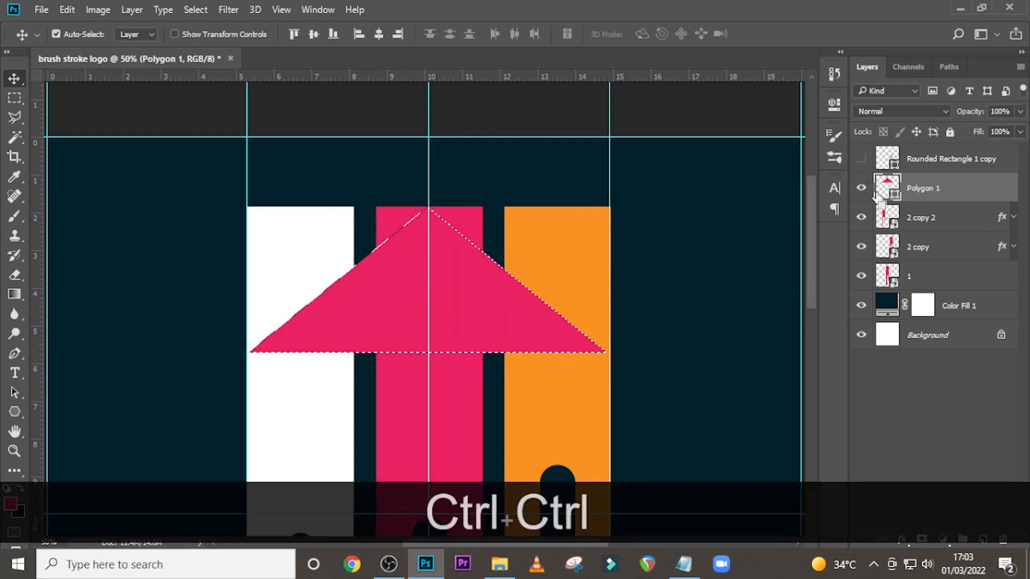
left_click(861, 187)
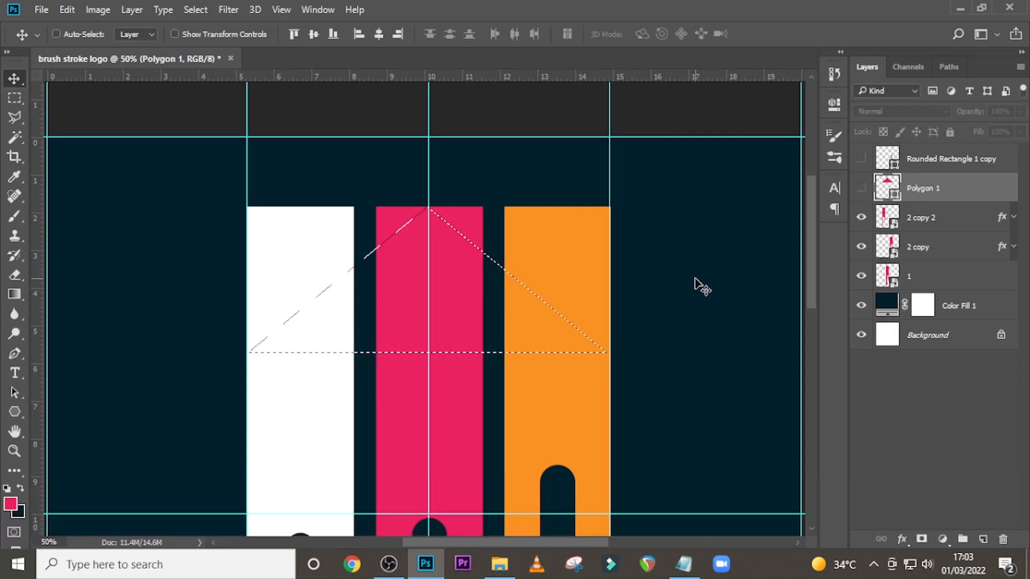
key("l")
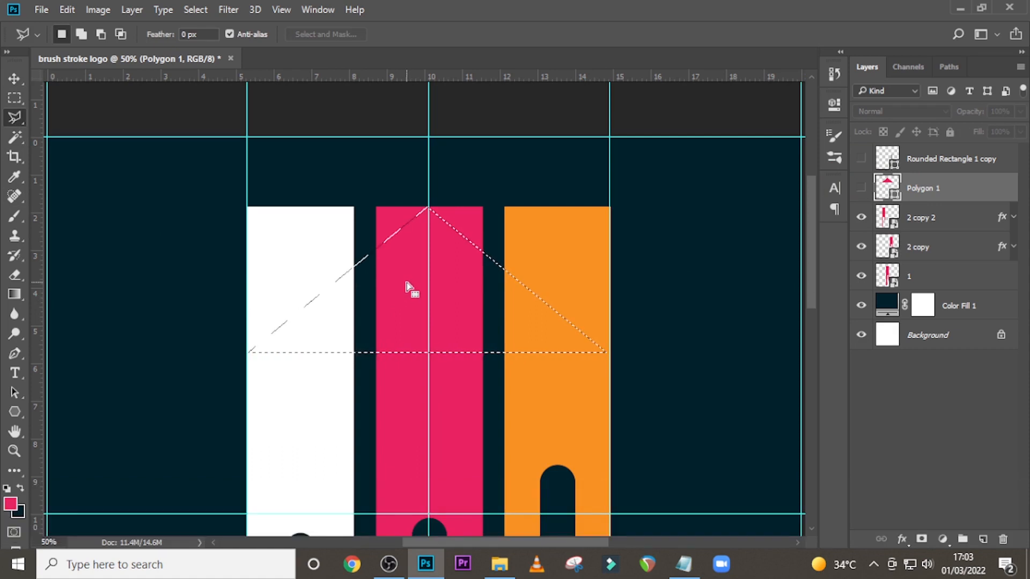
right_click(409, 288)
left_click(468, 262)
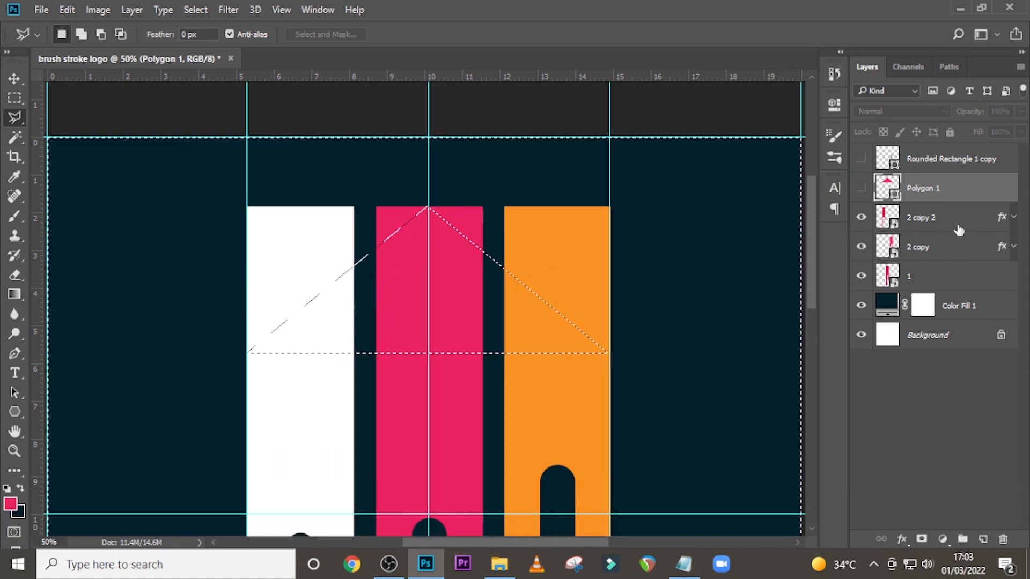
- Add a layer mask to layer 2 copy 2 from the selection and invert the mask
left_click(920, 220)
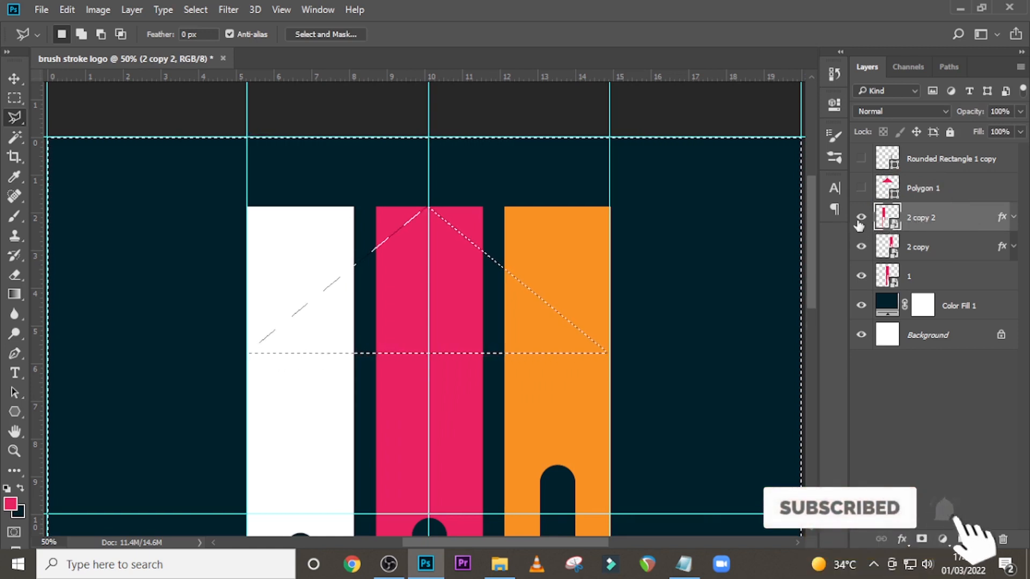
key("b")
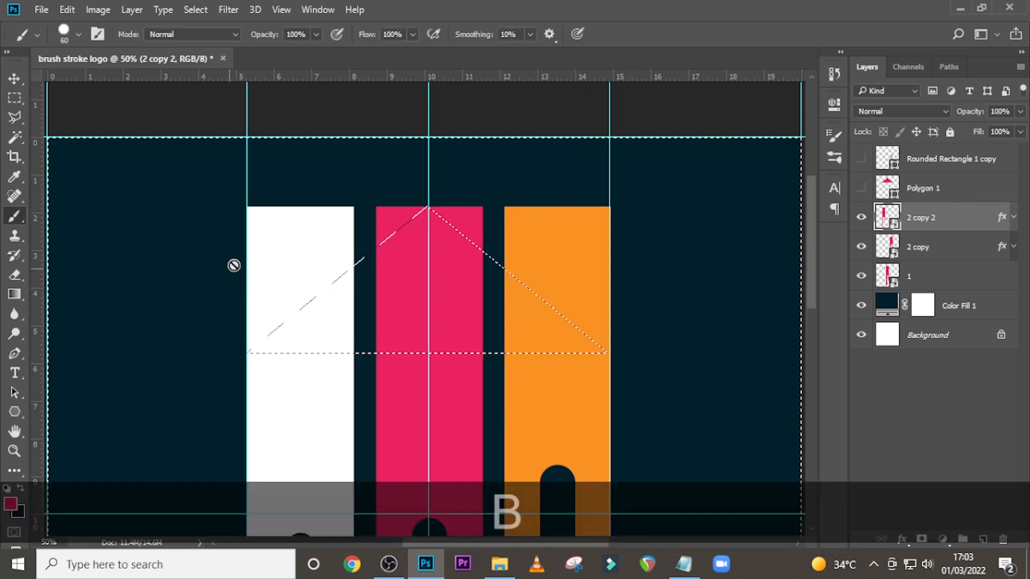
left_click(921, 541)
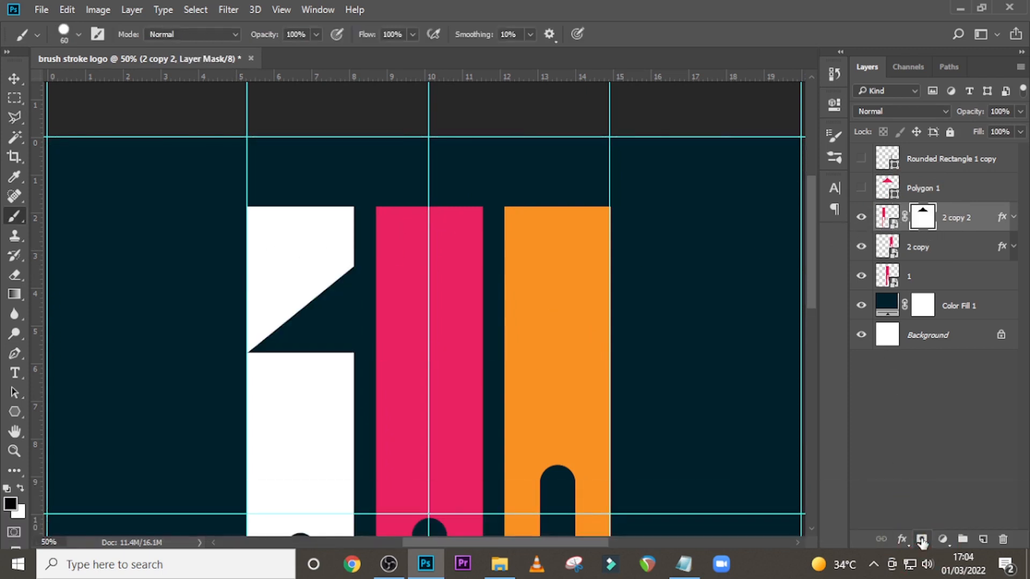
double_click(918, 222)
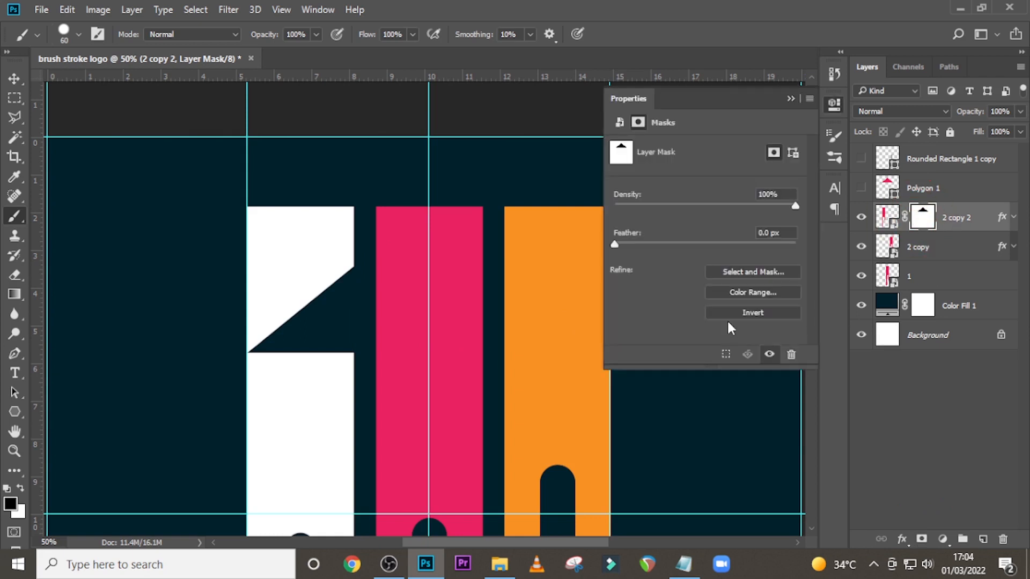
left_click(744, 313)
- Paint white with the 60 px brush on layer 2 copy 2's mask, revealing the white bar just below its slanted top
scroll(483, 329, "down", 3)
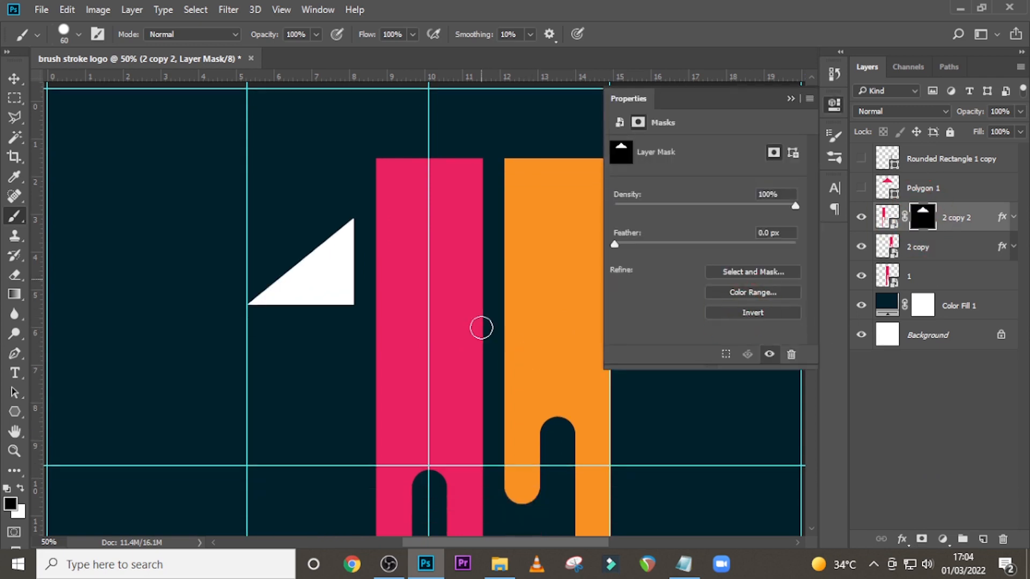
left_click(932, 215)
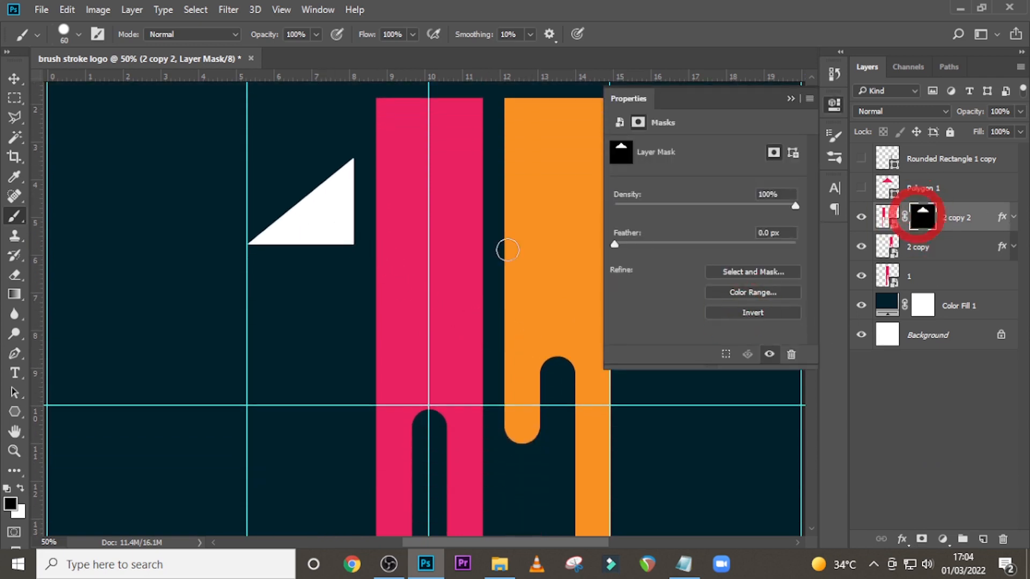
left_click_drag(349, 247, 313, 253)
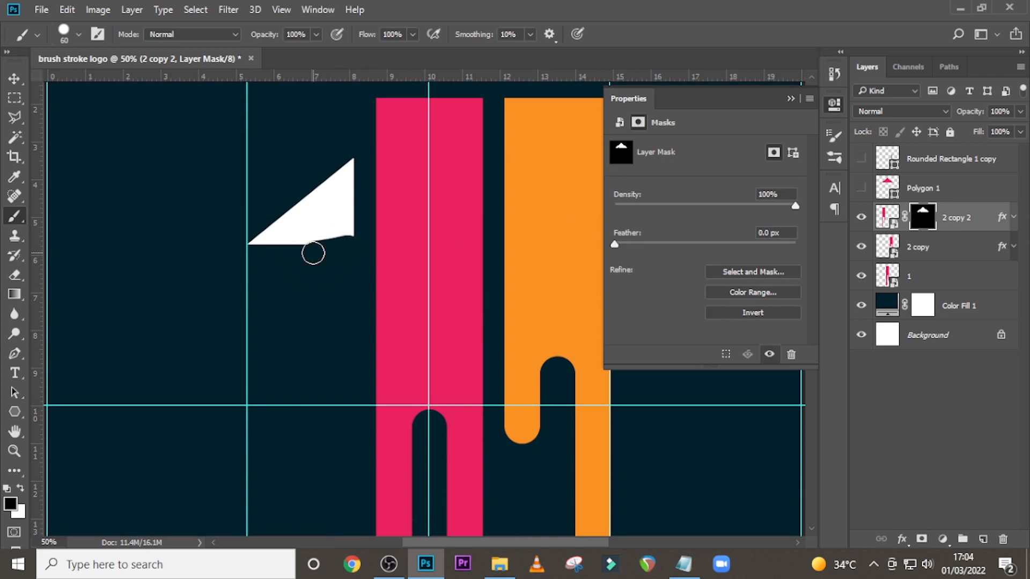
key("x")
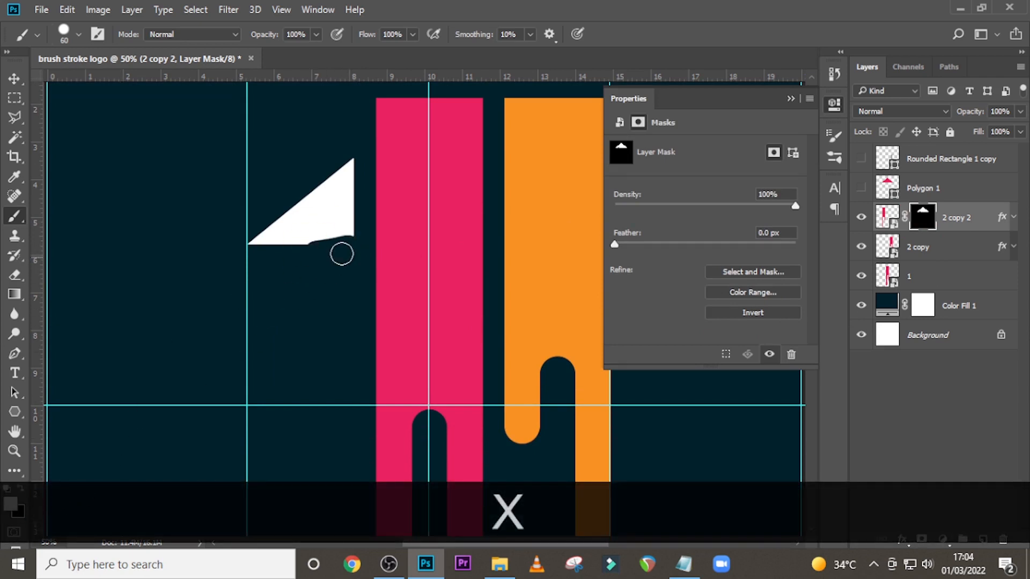
mouse_move(342, 254)
left_mouse_down()
mouse_move(262, 254)
mouse_move(273, 263)
mouse_move(250, 260)
left_mouse_up()
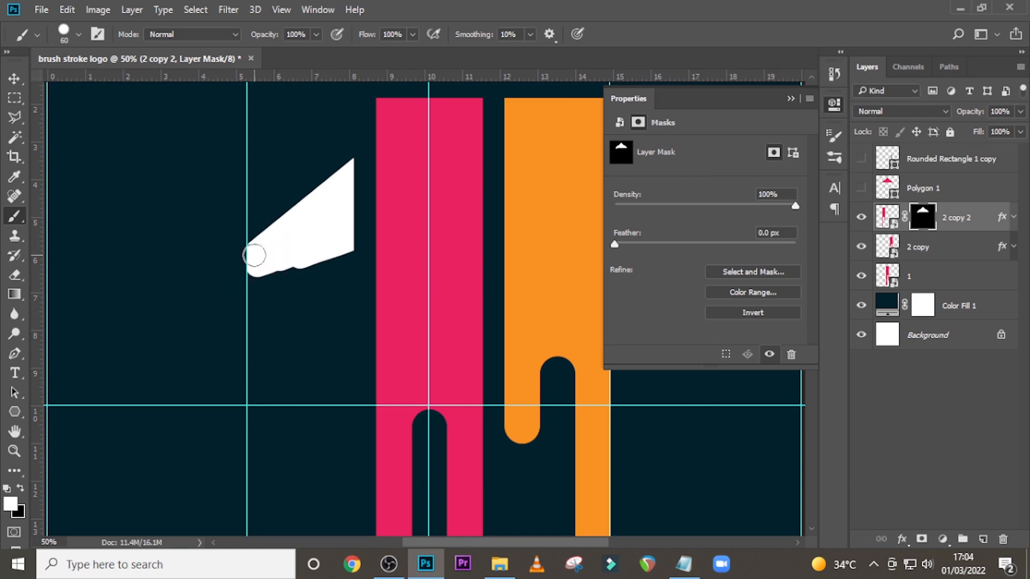
left_click(253, 252)
- Reveal most of the white bar by filling a rectangular mask selection with white, from below the slant to the canvas's lower edge, then deselect
left_click(15, 98)
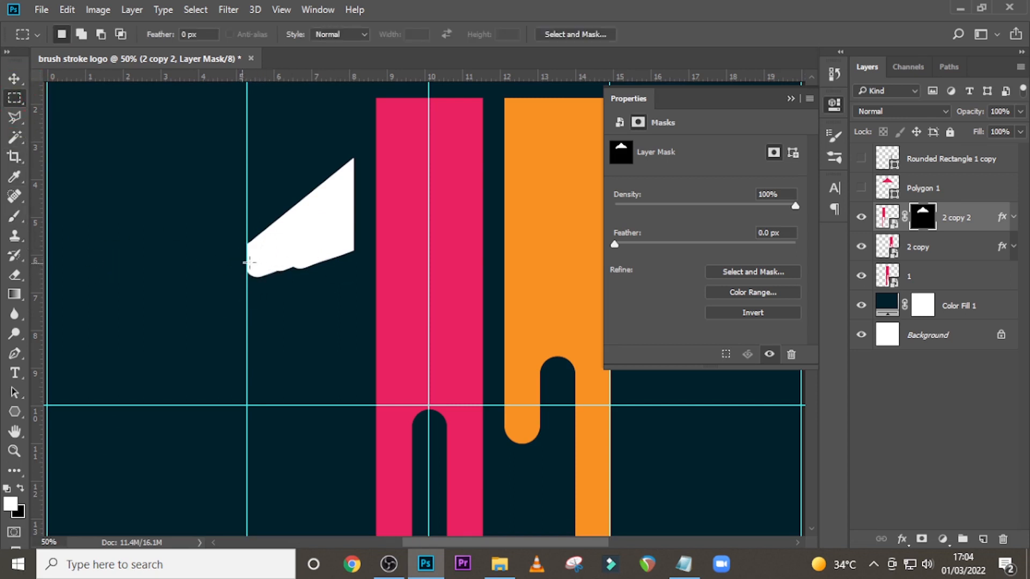
left_click_drag(242, 263, 354, 346)
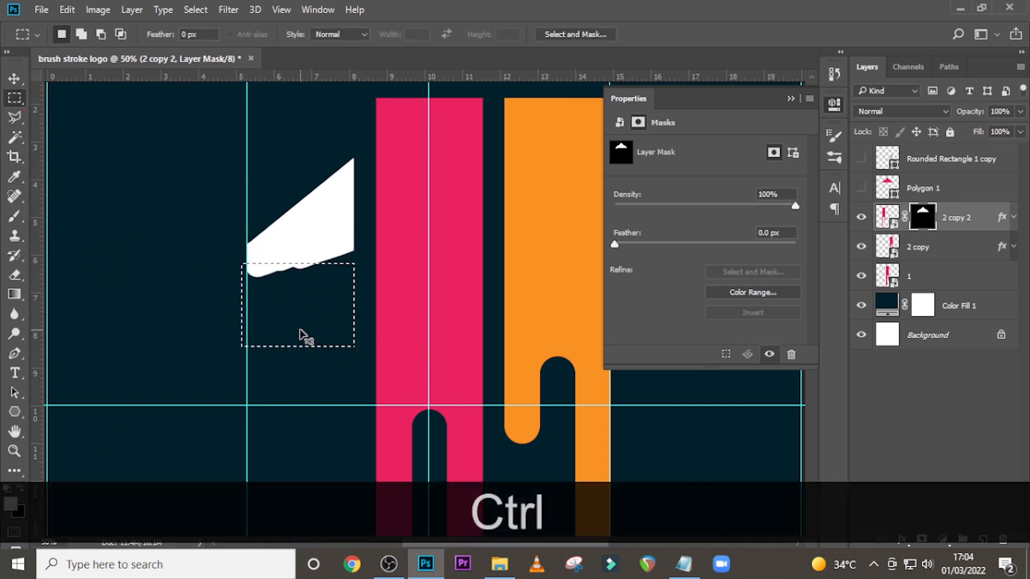
key("ctrl+d")
left_click_drag(358, 238, 263, 542)
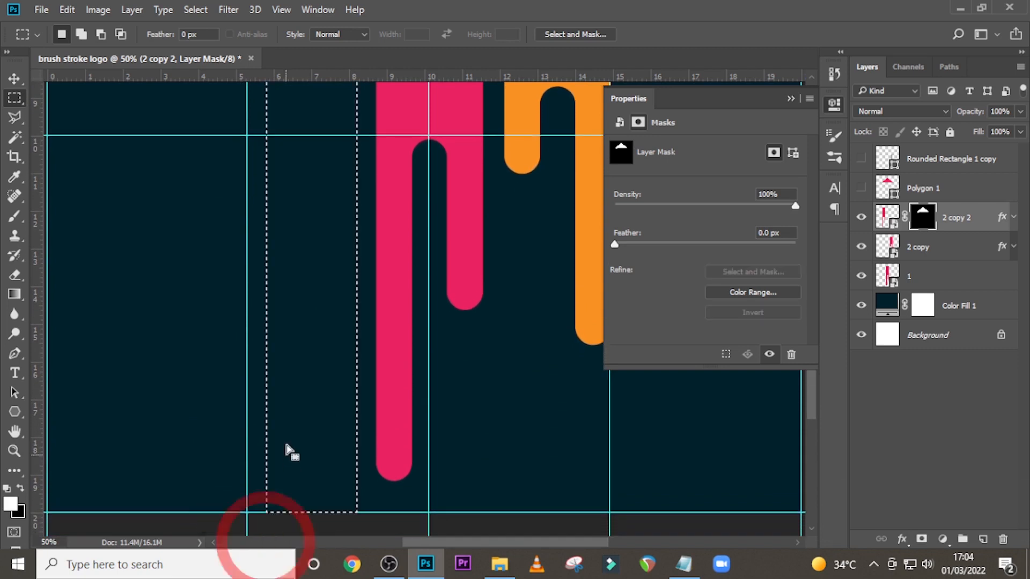
left_click_drag(14, 294, 73, 307)
left_click(276, 328)
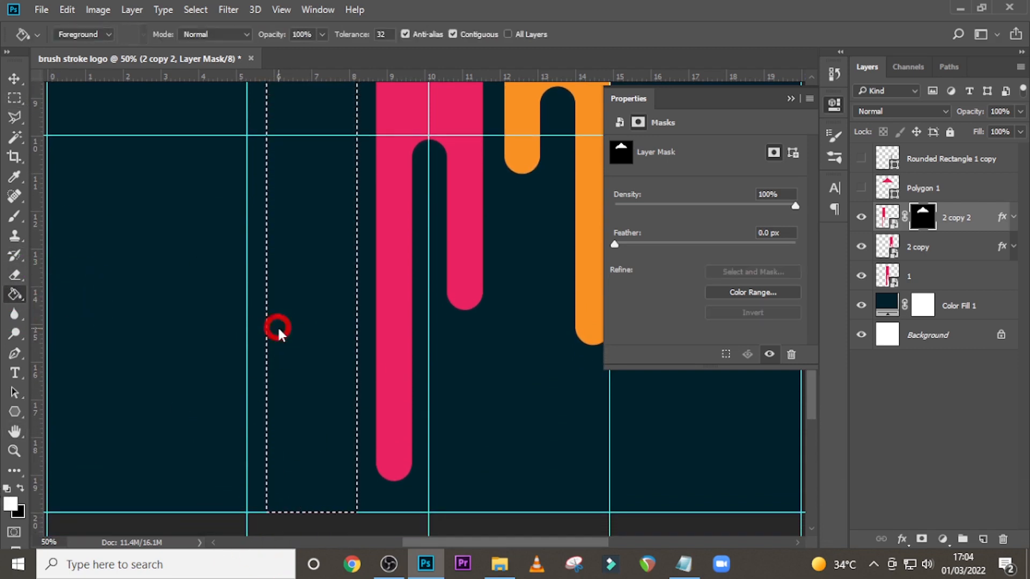
scroll(308, 285, "up", 1)
scroll(311, 286, "up", 5)
key("ctrl+d")
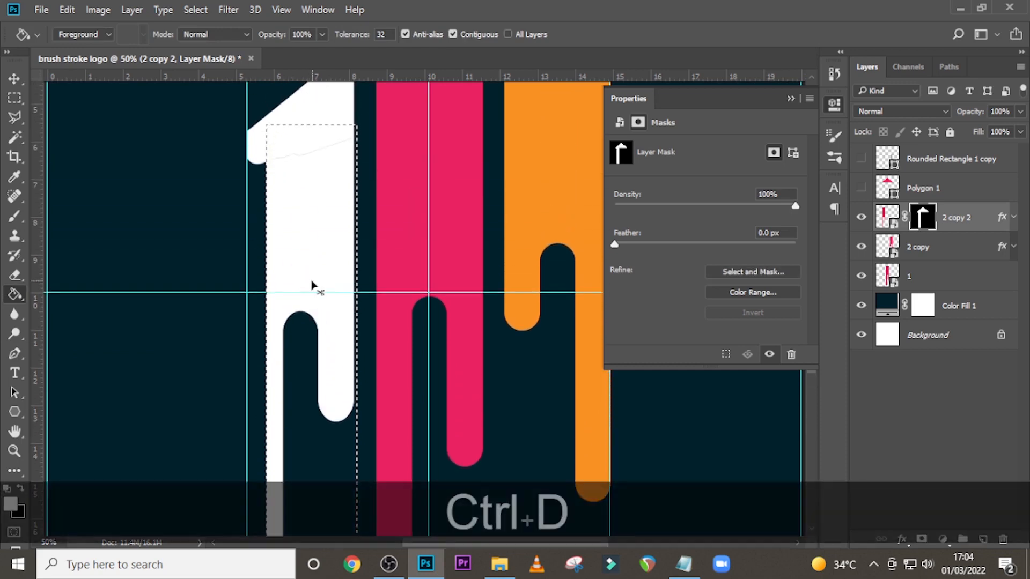
- Fill a rectangular selection over the white bar's remaining left strip with white in the mask, down past the long drip, and deselect
left_click(15, 98)
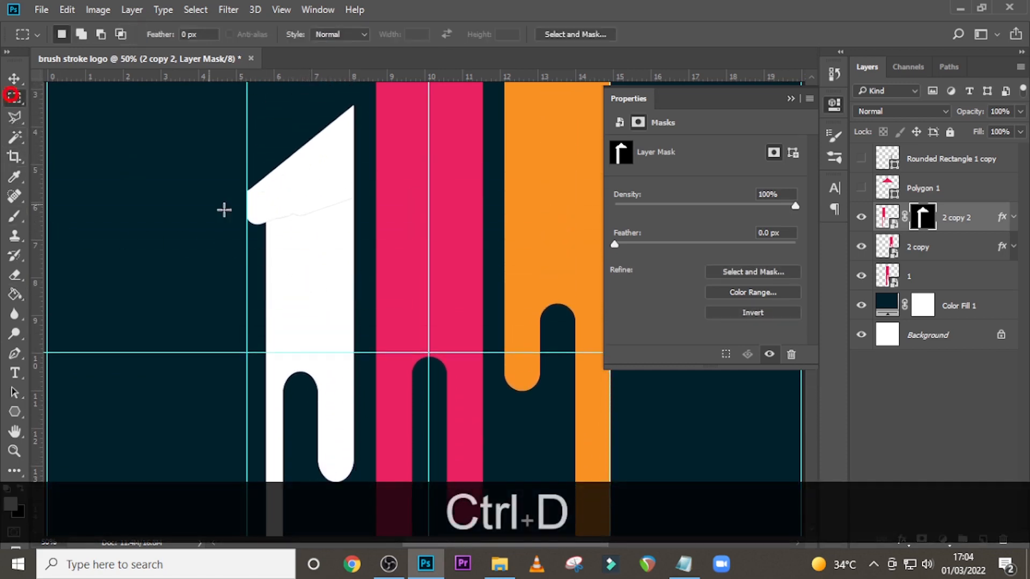
left_click_drag(236, 197, 303, 474)
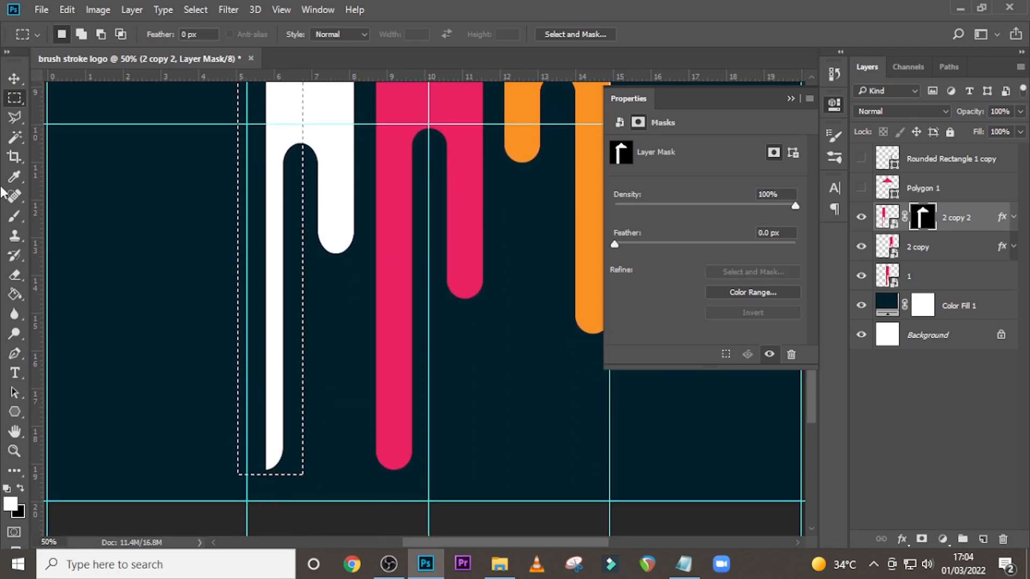
left_click(15, 295)
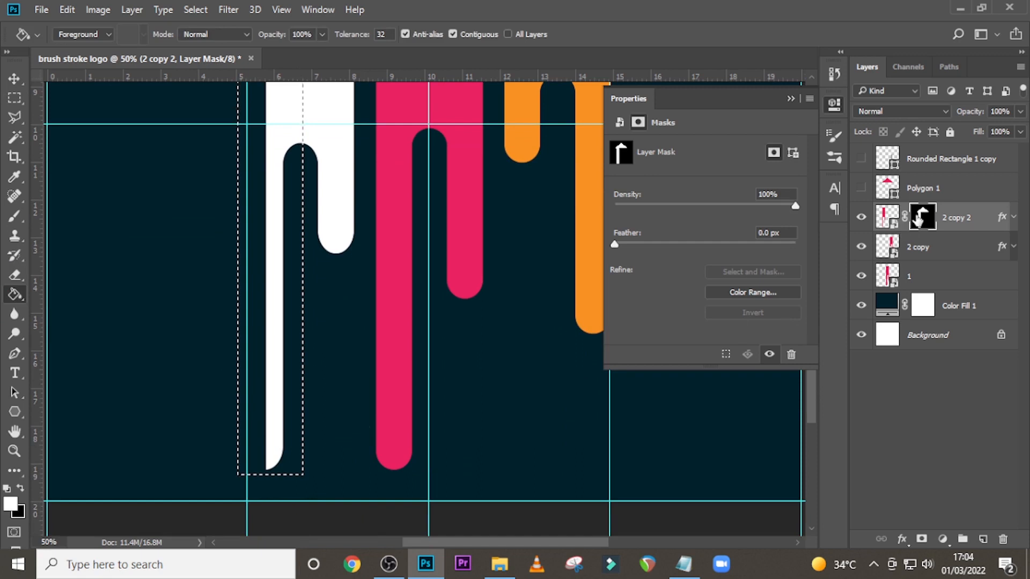
left_click(252, 270)
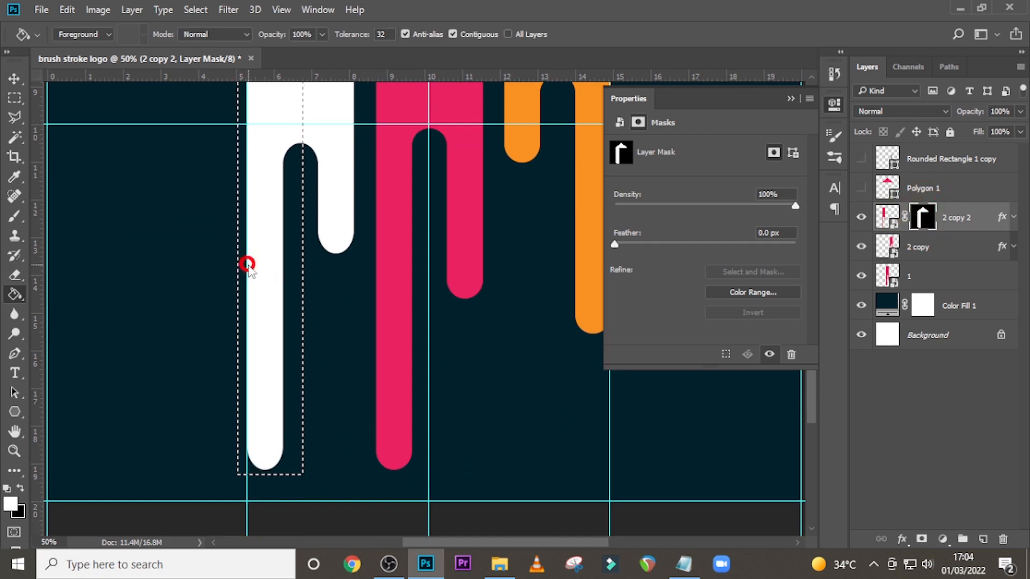
key("ctrl+d")
scroll(351, 351, "up", 5)
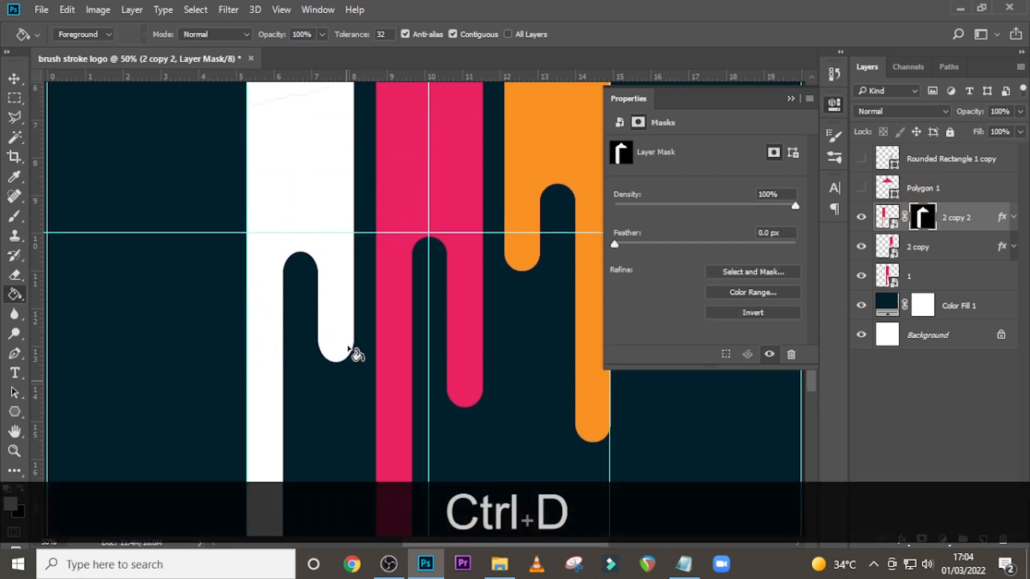
- Hide the guides and collapse the mask properties to leave the artwork unobstructed
key("ctrl+f")
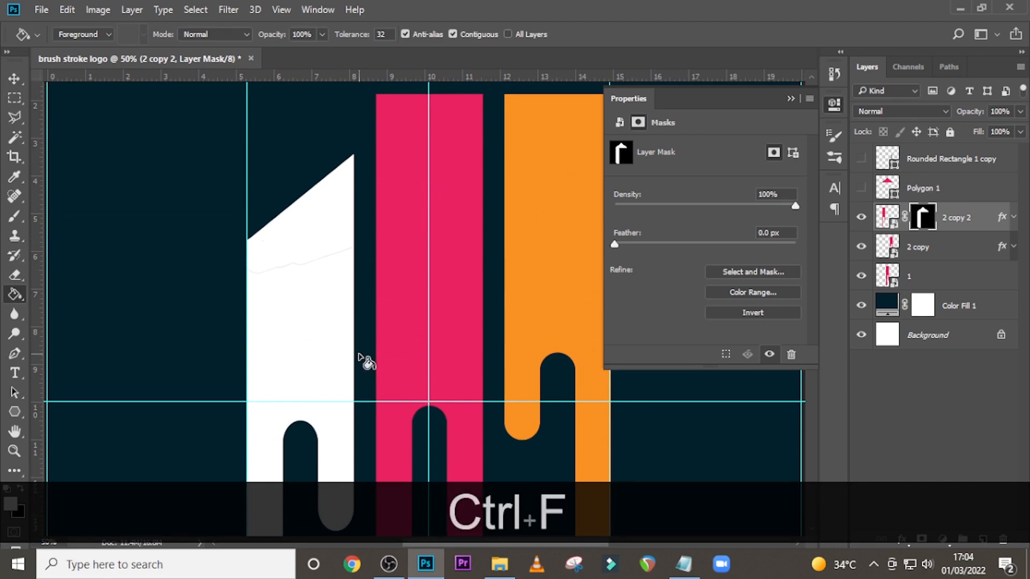
key("ctrl+h")
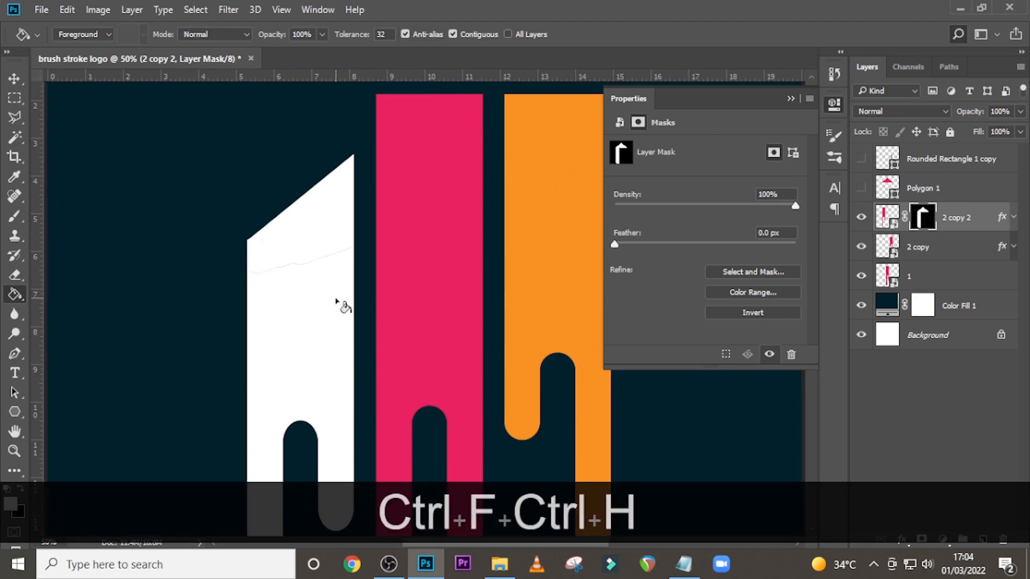
scroll(344, 303, "down", 2)
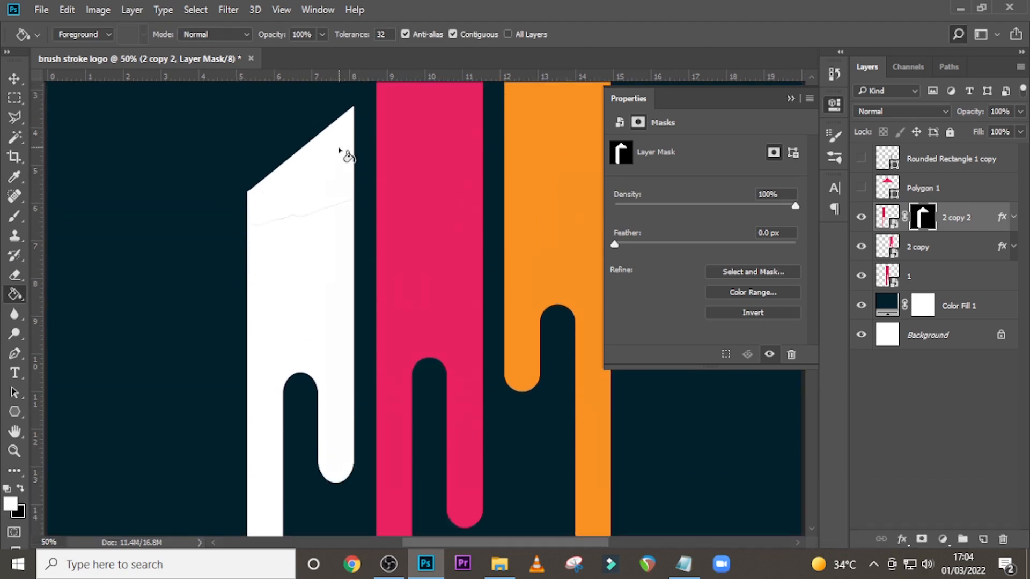
scroll(560, 227, "up", 5)
left_click(791, 99)
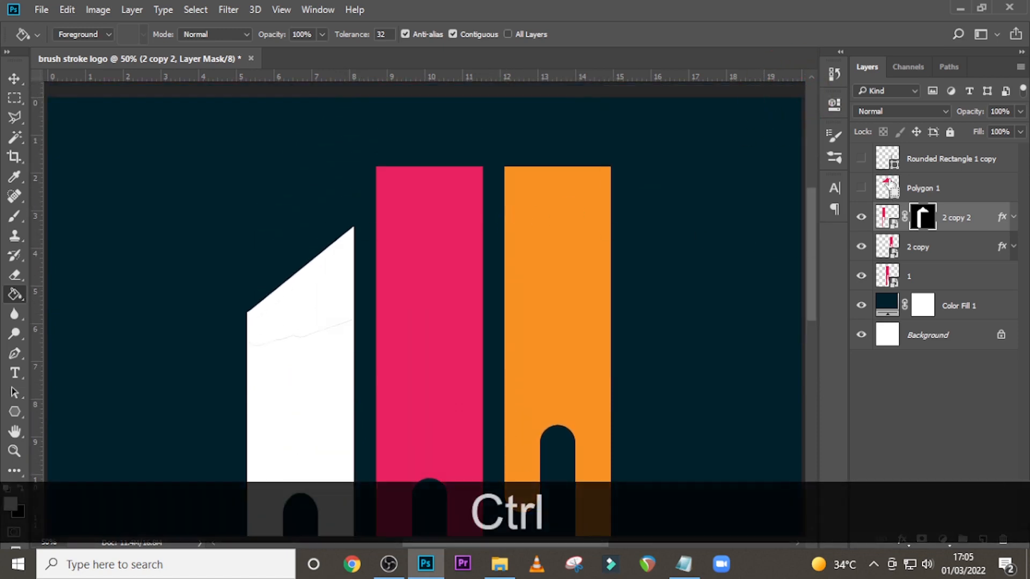
- Load the hidden Polygon 1 triangle as a selection and invert it
left_click(888, 185, "ctrl")
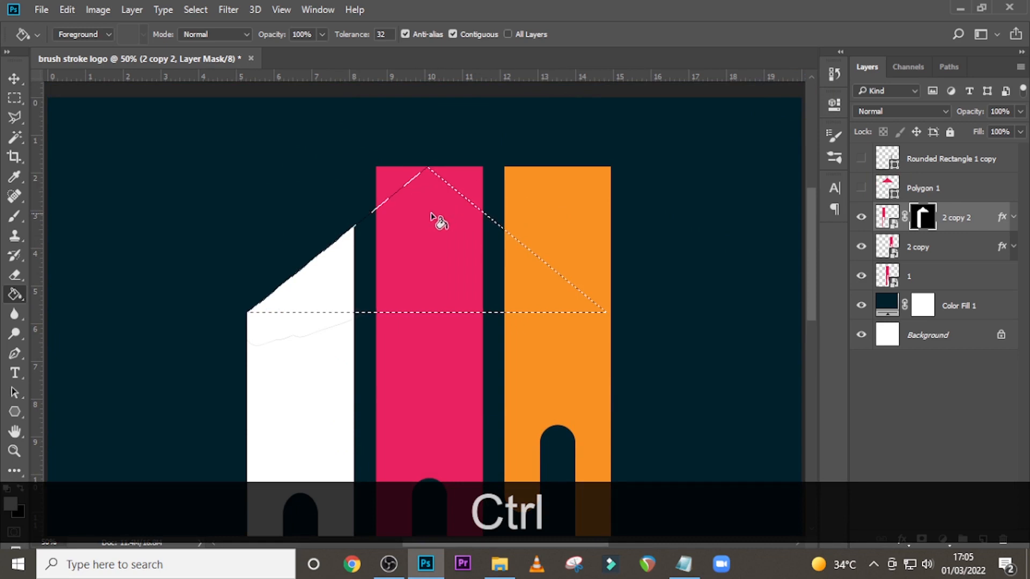
key("l")
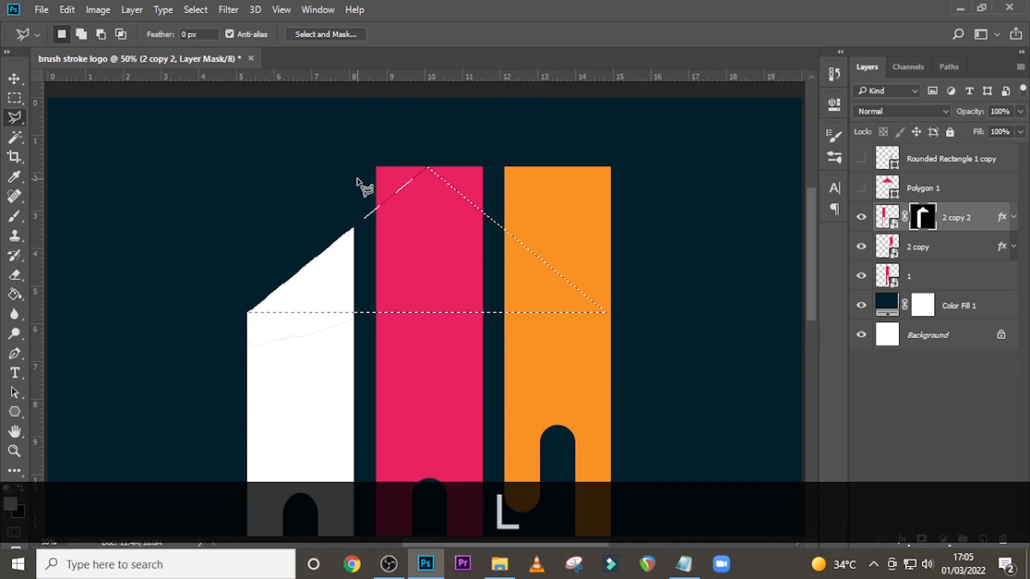
right_click(421, 232)
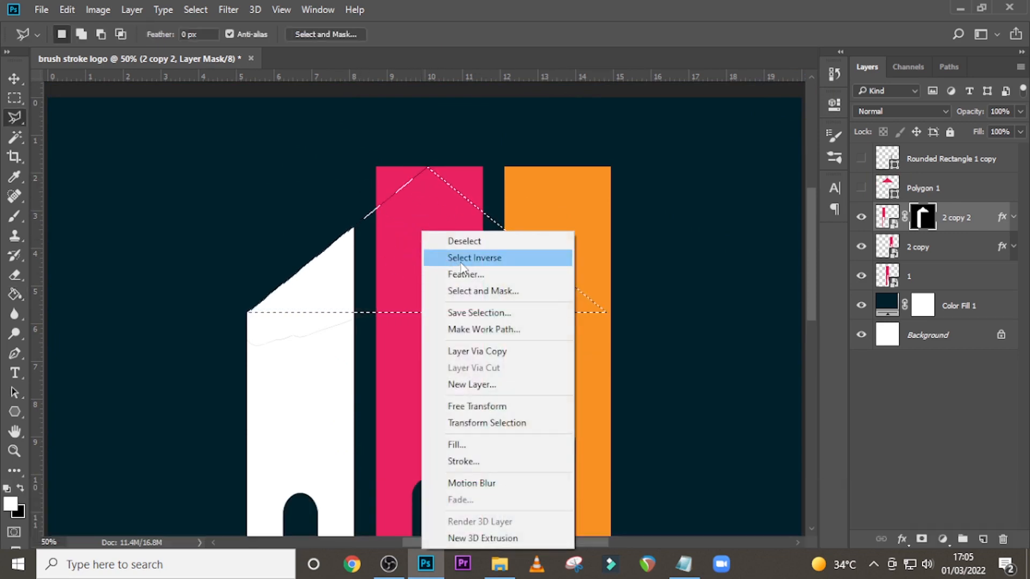
left_click(461, 263)
- Add a layer mask to the orange bar's layer 2 copy from the selection, invert the mask and collapse its properties
left_click(936, 247)
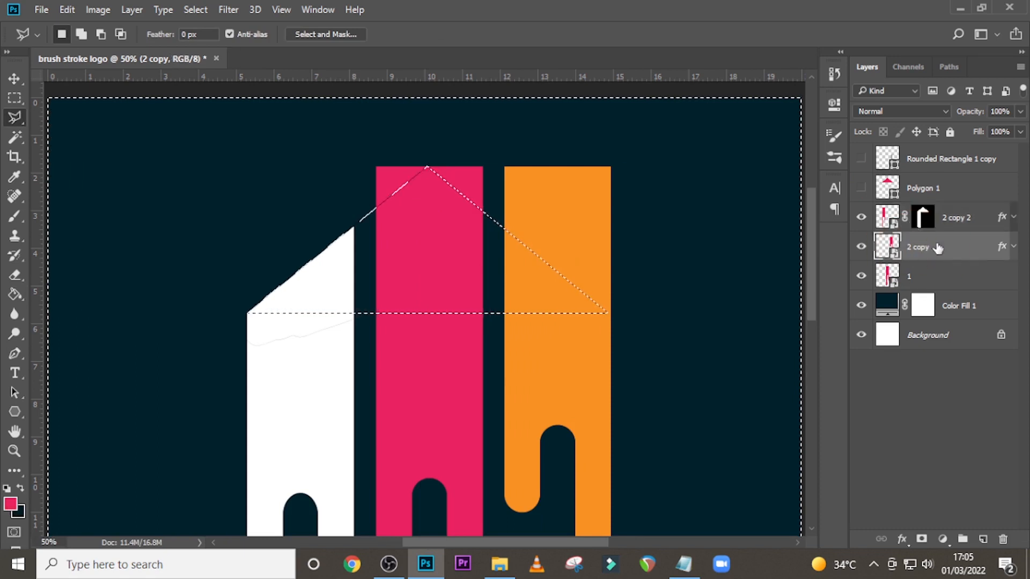
left_click(922, 540)
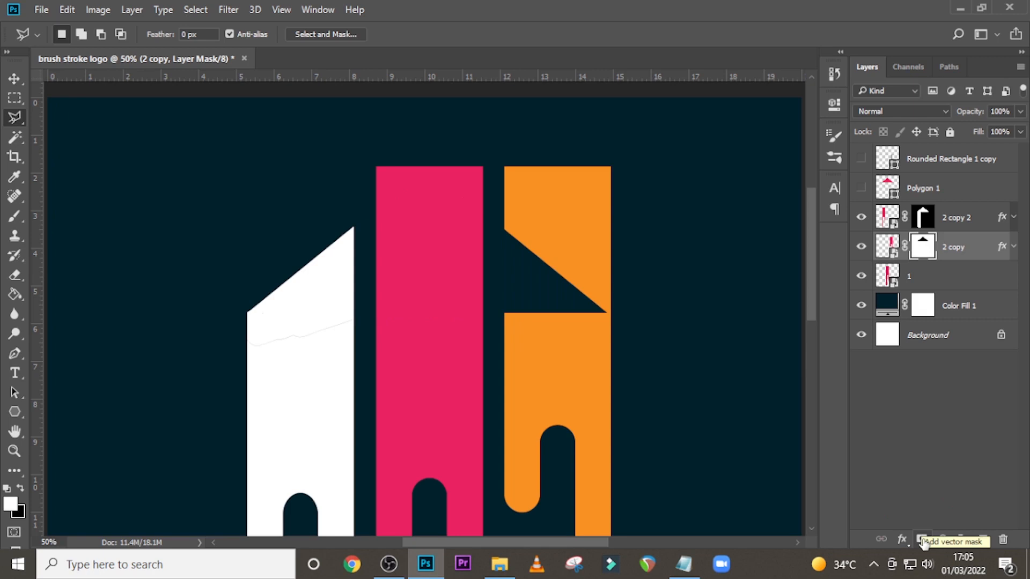
double_click(922, 247)
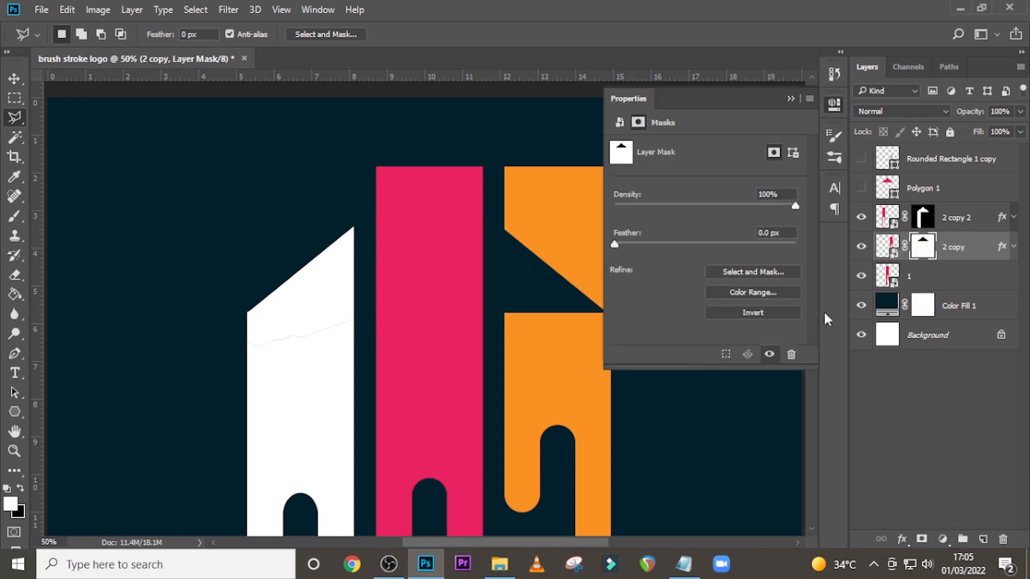
left_click(757, 312)
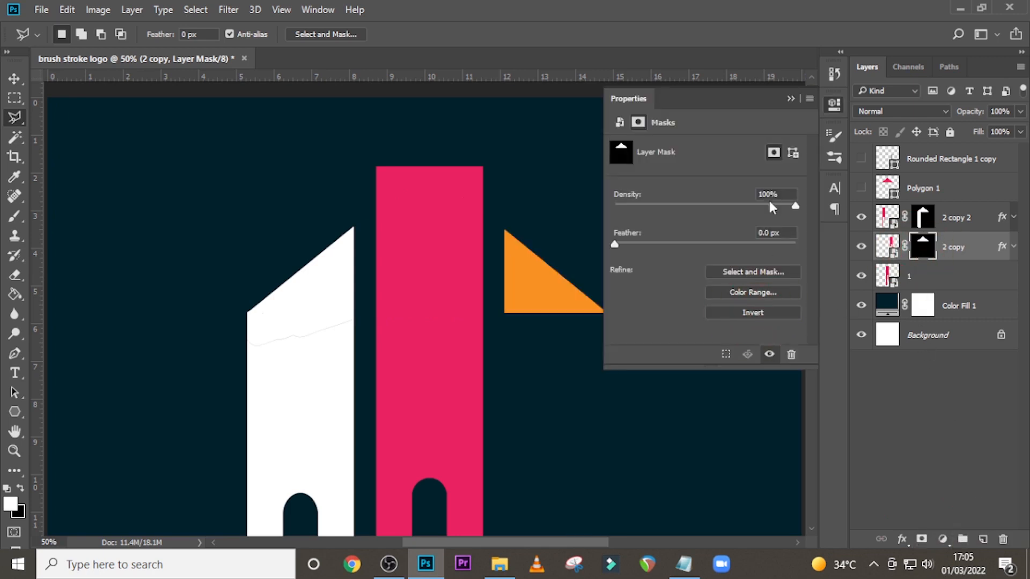
left_click(790, 98)
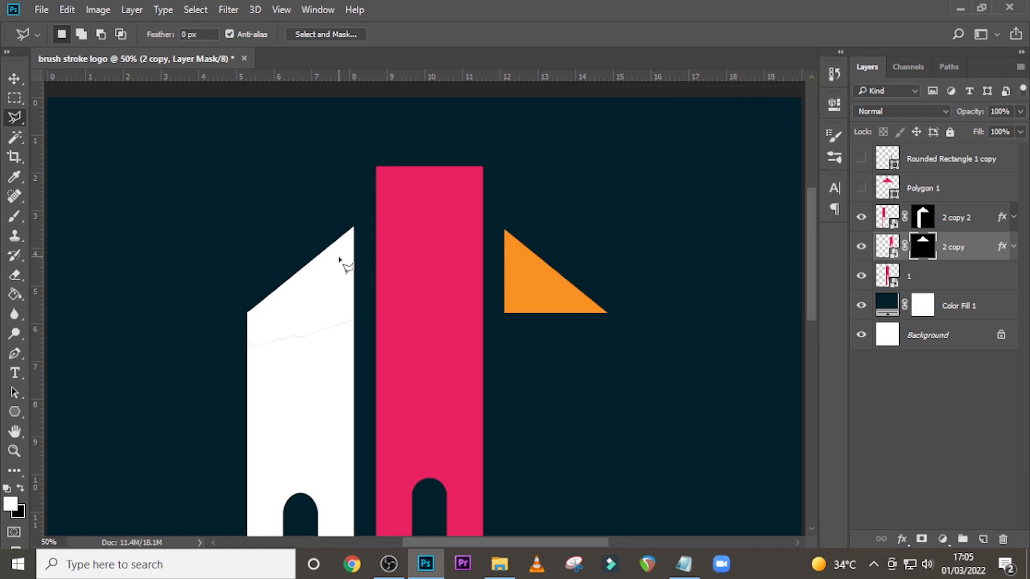
- Try to reveal the orange bar's lower part by filling a rectangular selection of its mask with white, and deselect
left_click(14, 98)
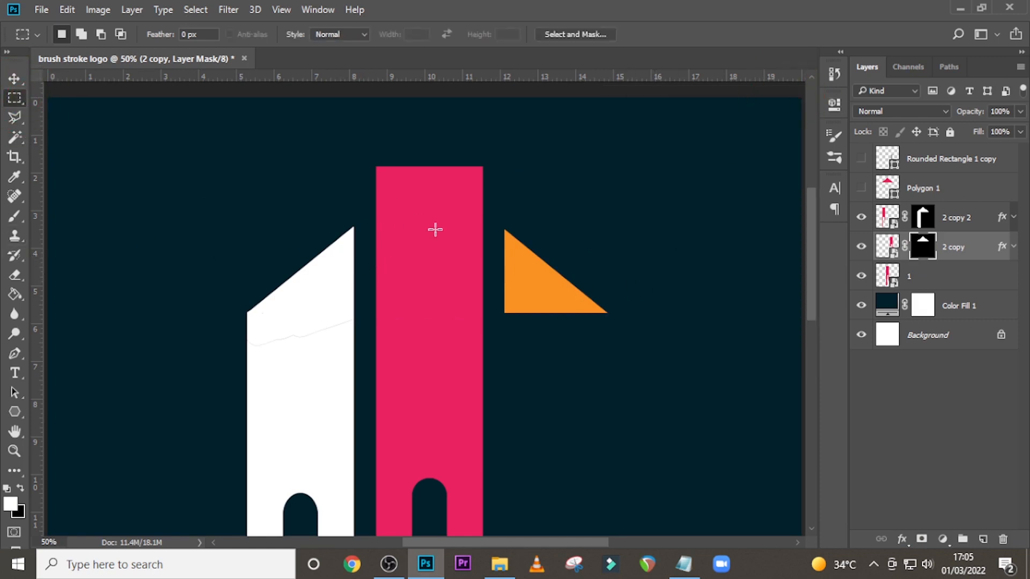
left_click_drag(486, 289, 631, 499)
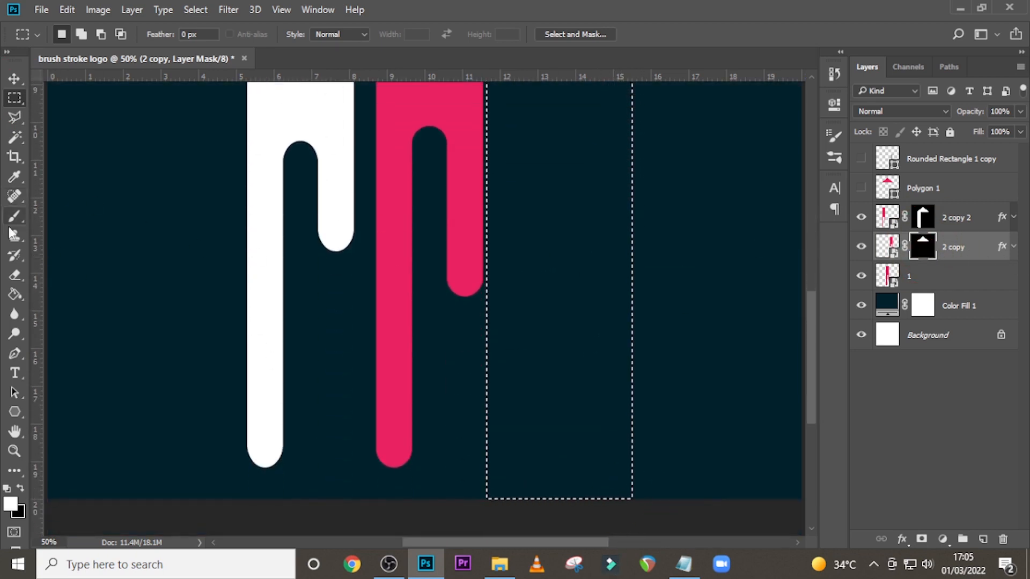
left_click(15, 294)
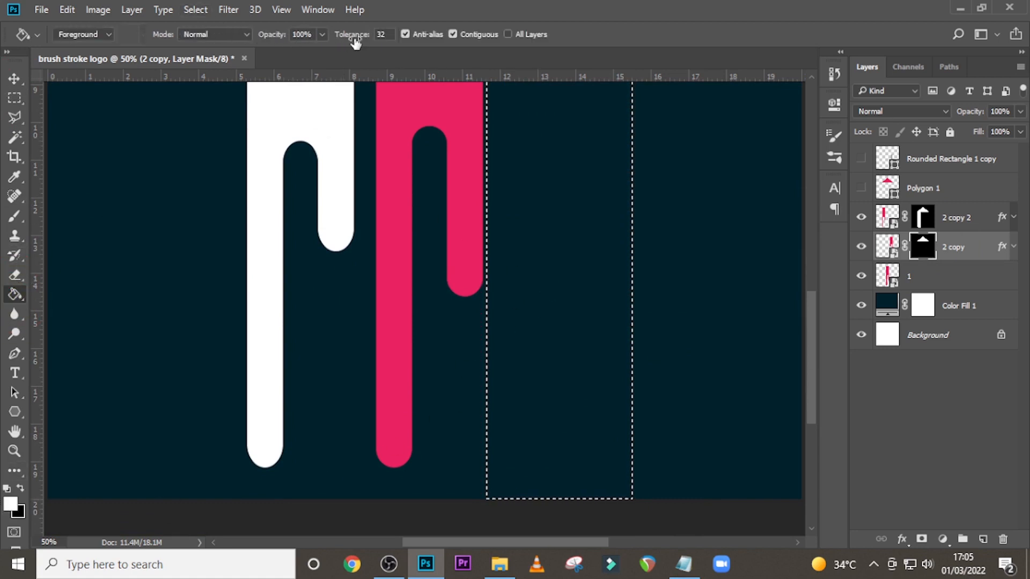
left_click(572, 223)
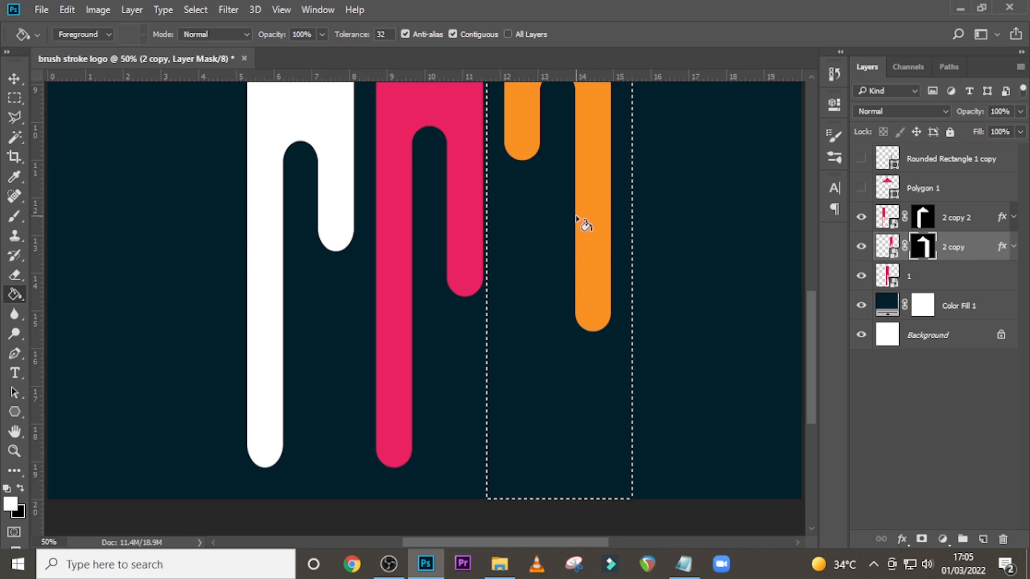
scroll(582, 223, "up", 1)
scroll(579, 220, "up", 10)
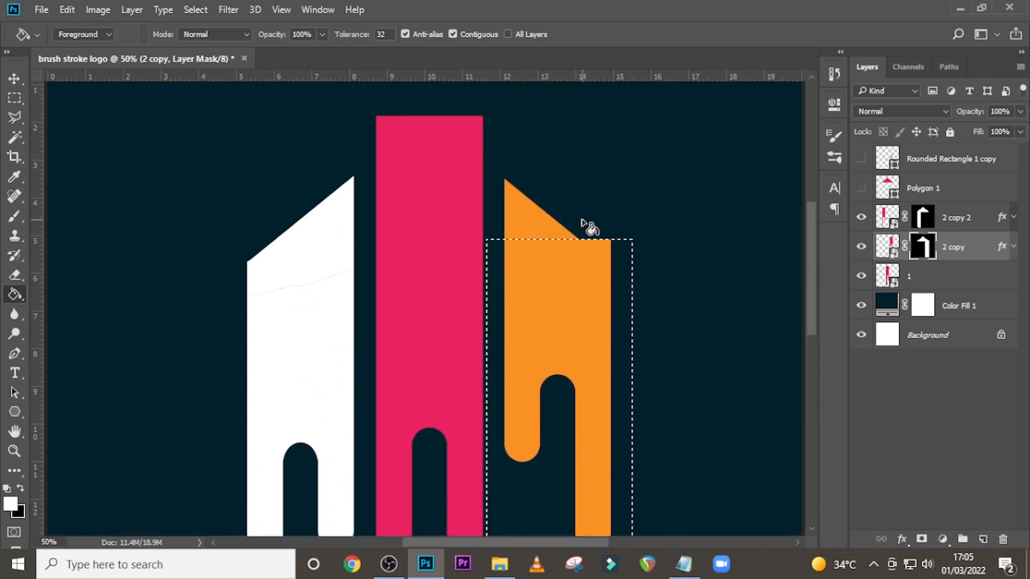
key("ctrl+d")
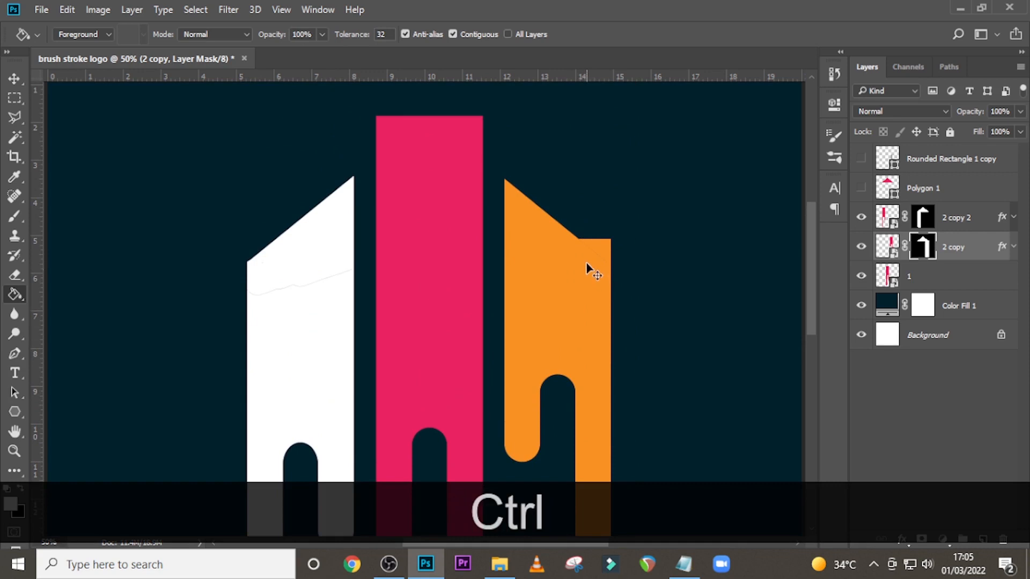
- Undo the white fill on layer 2 copy's mask and clear the selection
key("ctrl+alt+z")
key("ctrl+alt+z")
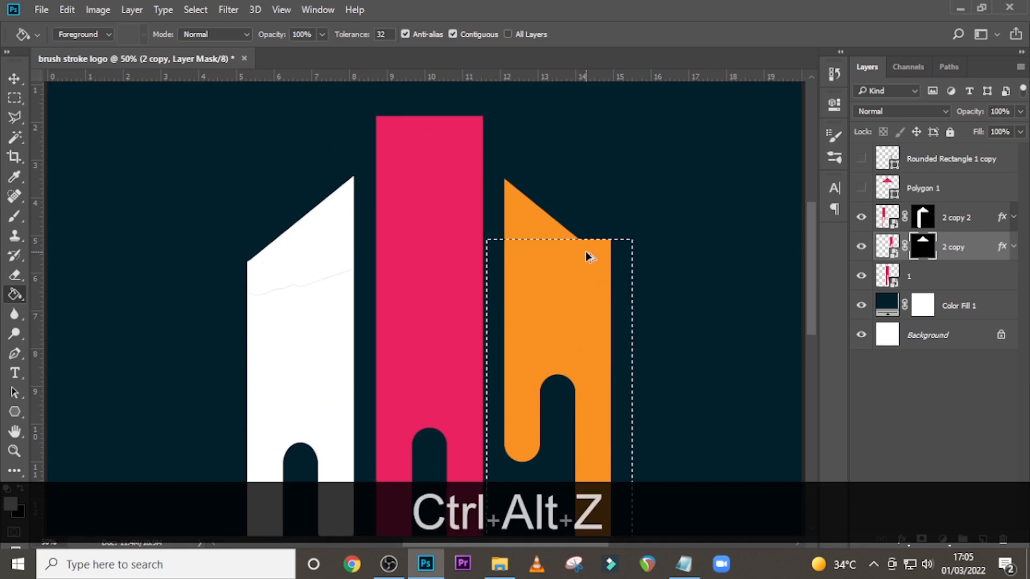
key("ctrl+d")
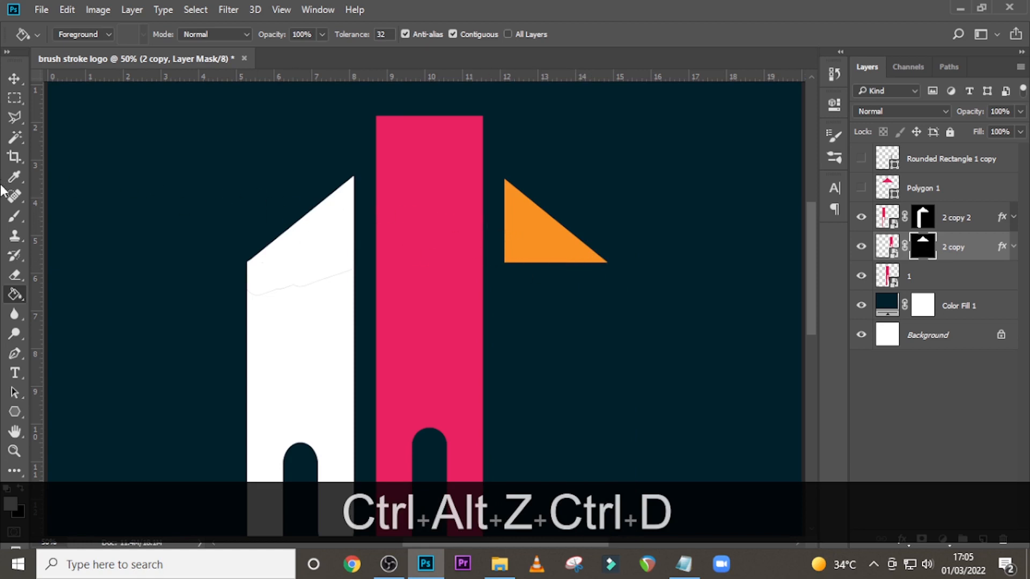
- Reveal the orange bar's body by filling a rectangular selection below its triangular tip with white on 2 copy's mask, and deselect
left_click(20, 96)
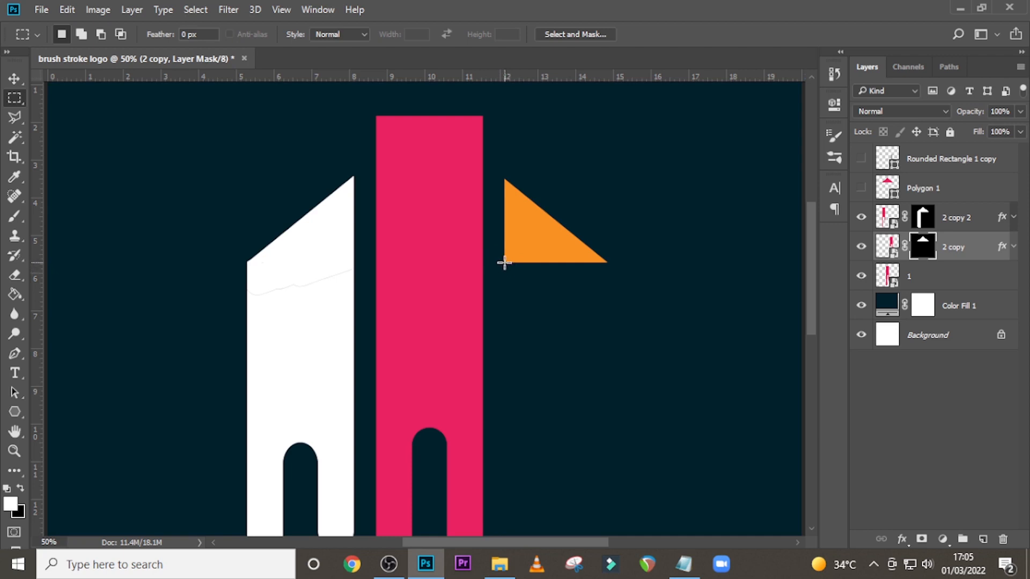
left_click_drag(504, 262, 638, 491)
left_click(555, 261)
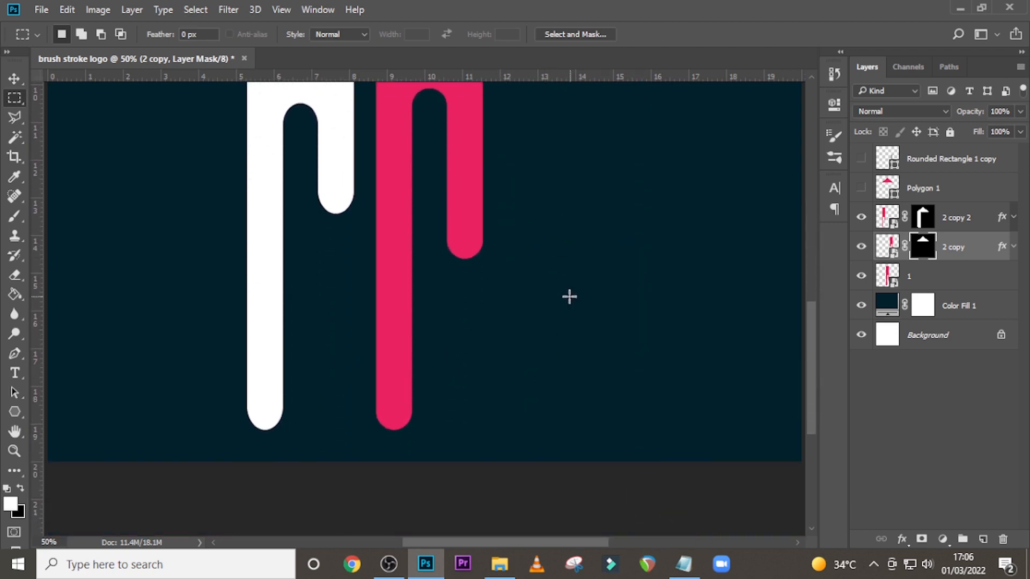
key("ctrl+z")
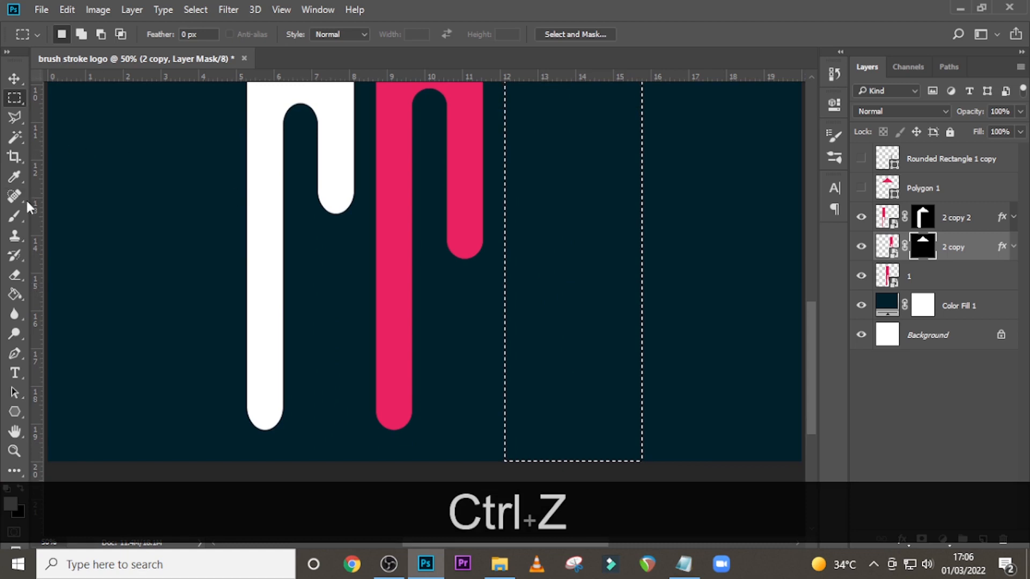
left_click(14, 295)
left_click(575, 324)
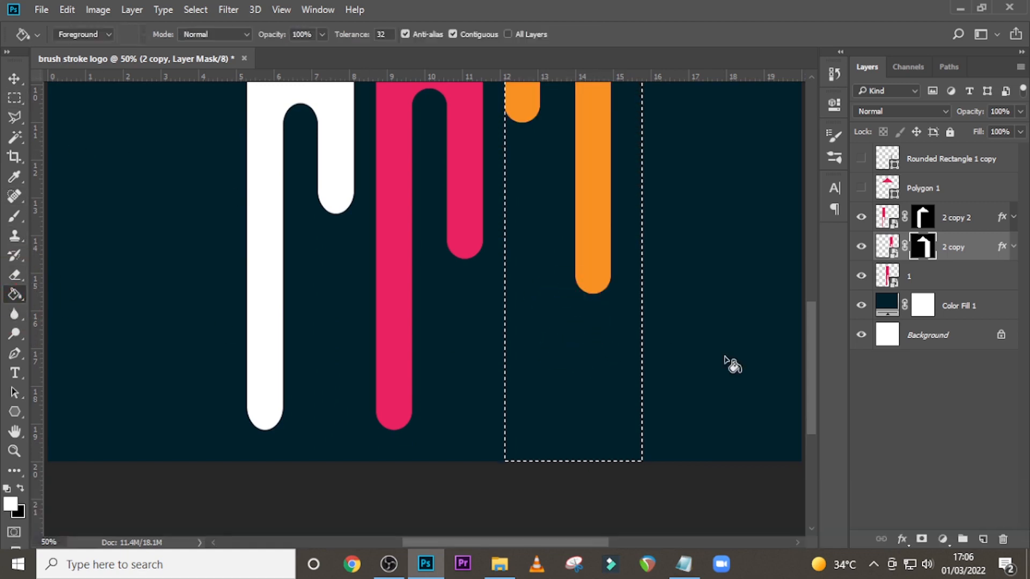
left_click_drag(811, 369, 814, 271)
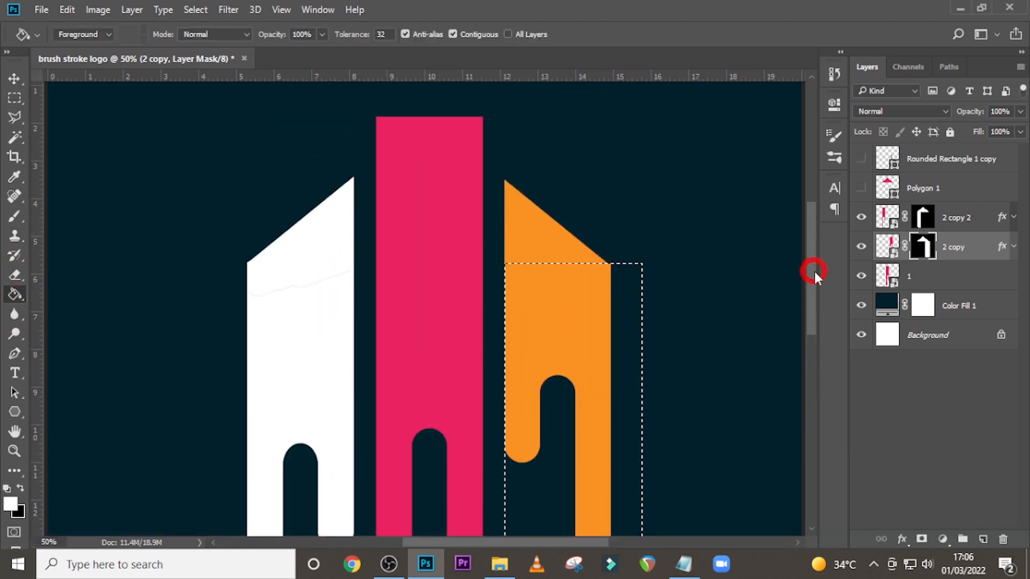
key("ctrl+d")
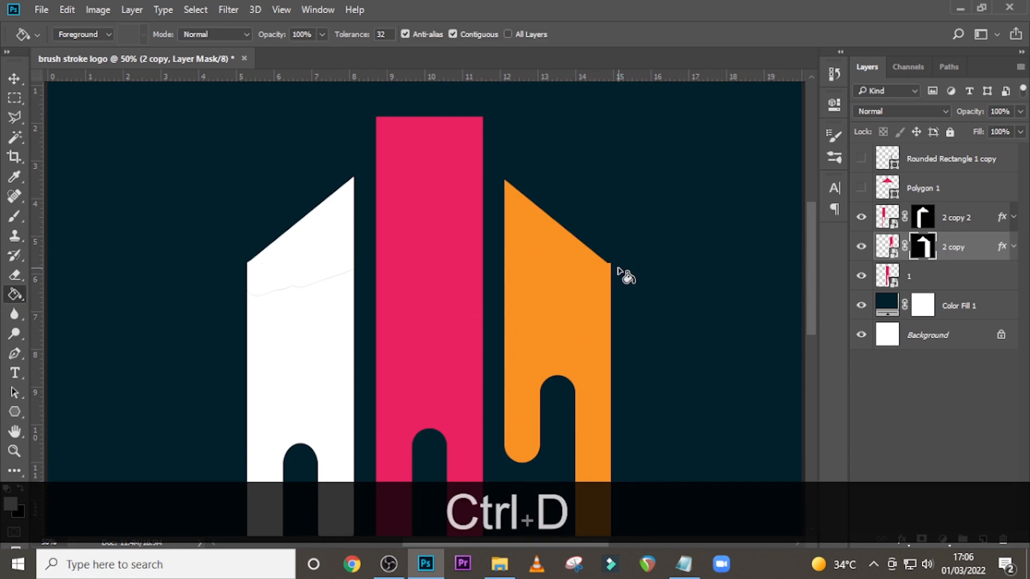
- With 2 copy's mask active, outline the protruding corner at the orange bar's sloped top with a polygonal lasso selection
left_click(922, 246)
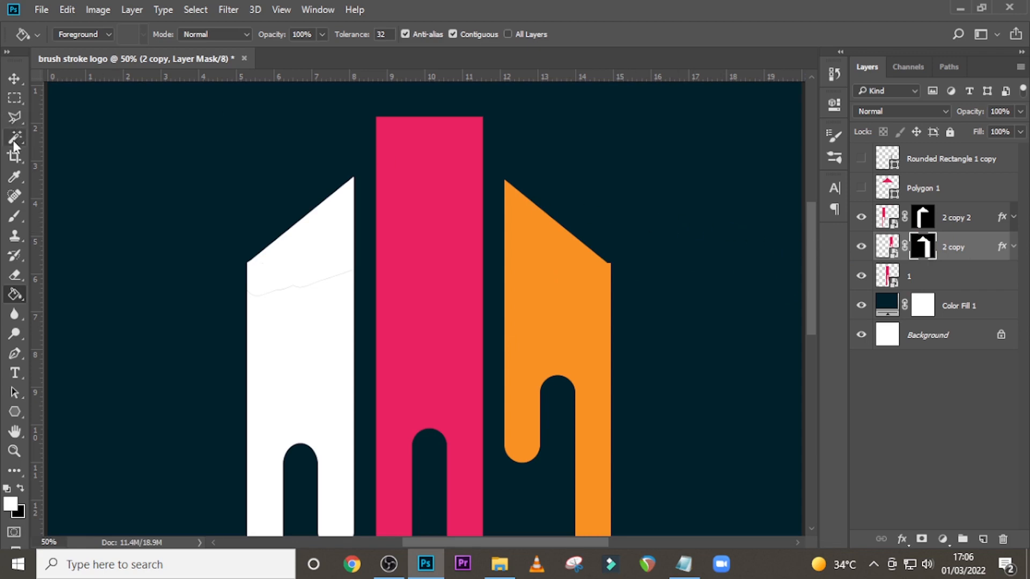
left_click(17, 115)
key("ctrl+equal")
key("ctrl+equal")
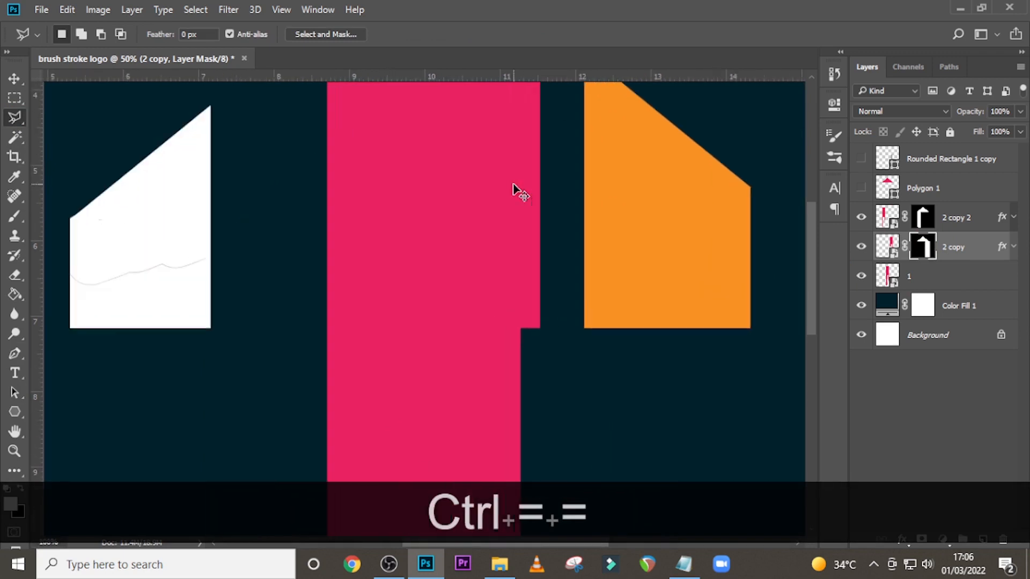
left_click_drag(485, 541, 545, 543)
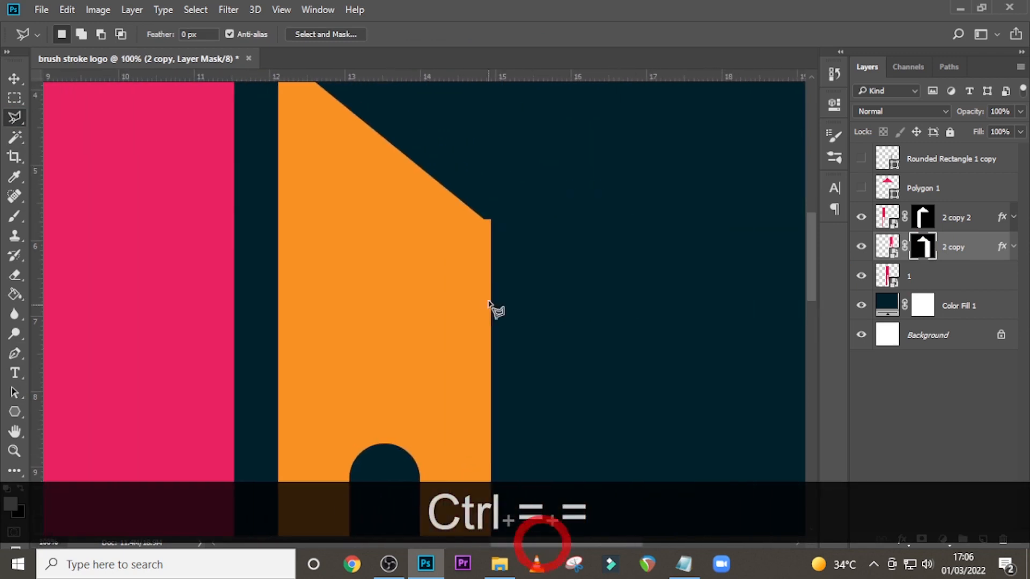
left_click(461, 194)
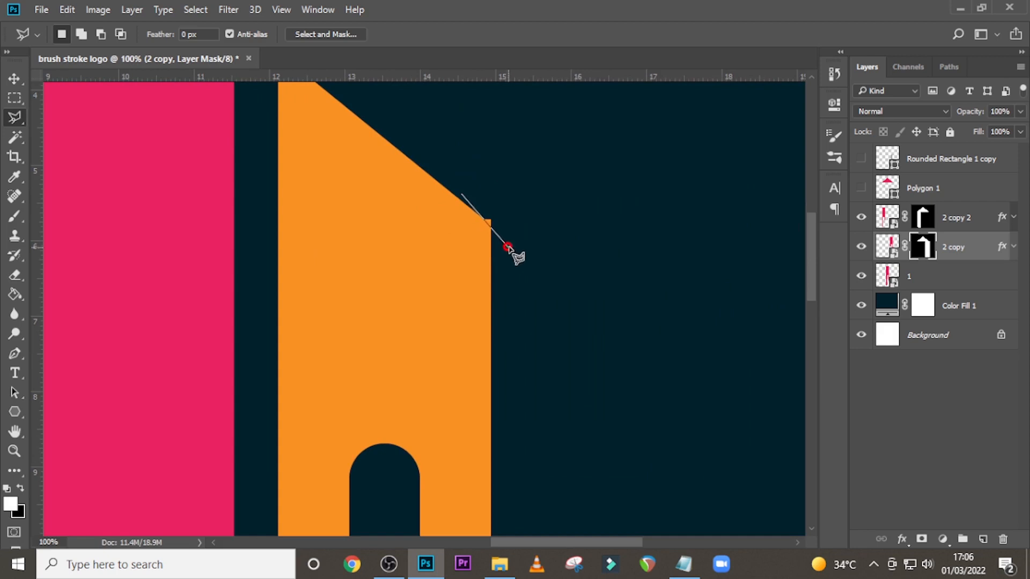
left_click(504, 181)
left_click(469, 168)
left_click(462, 194)
- Brush black over the selected corner on the orange bar's mask to trim it, deselect and fit the canvas in view
key("b")
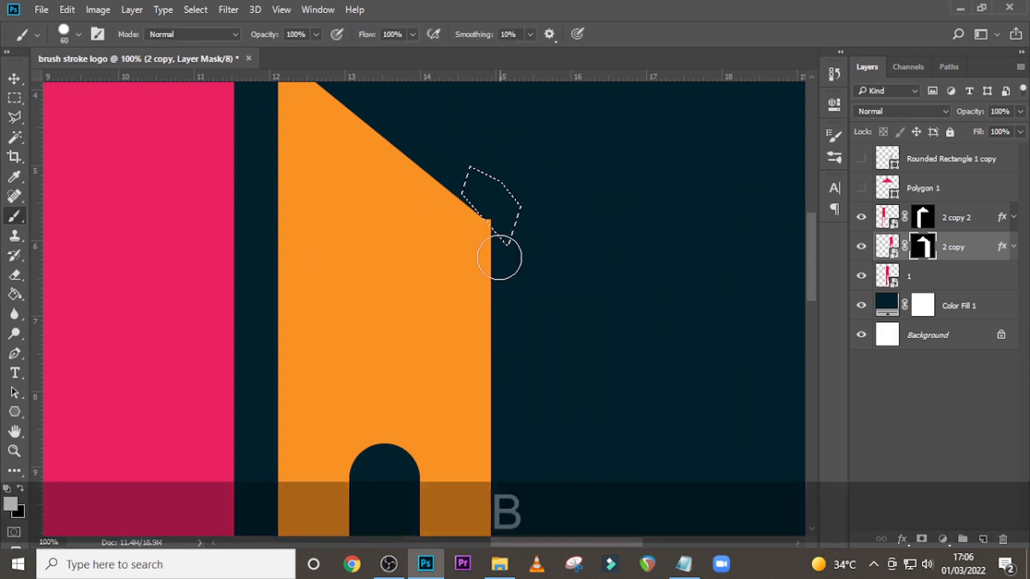
mouse_move(489, 217)
left_mouse_down()
mouse_move(504, 214)
mouse_move(490, 202)
left_mouse_up()
key("x")
key("ctrl+d")
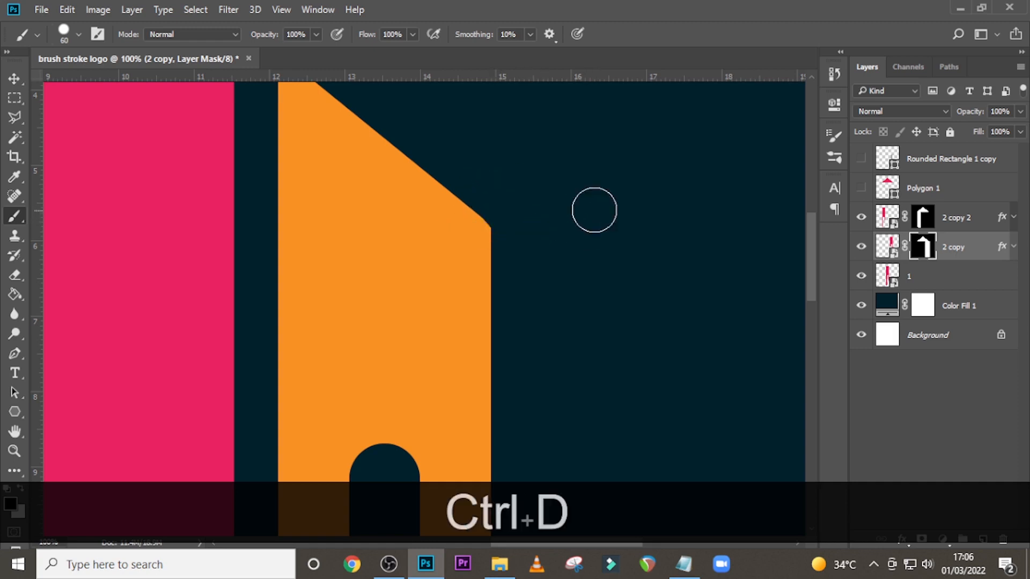
mouse_move(809, 253)
left_mouse_down()
mouse_move(803, 197)
mouse_move(797, 252)
left_mouse_up()
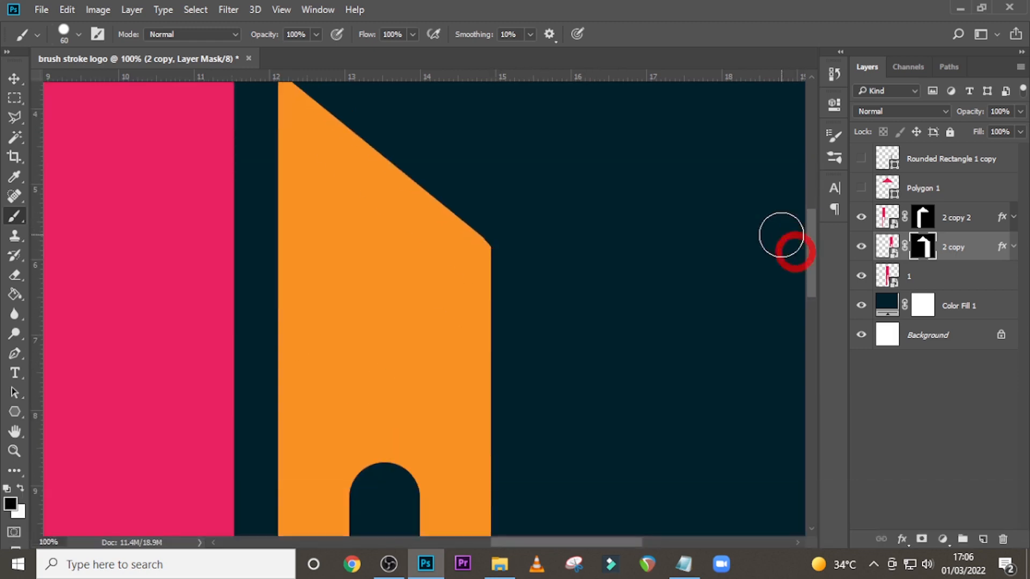
key("ctrl+0")
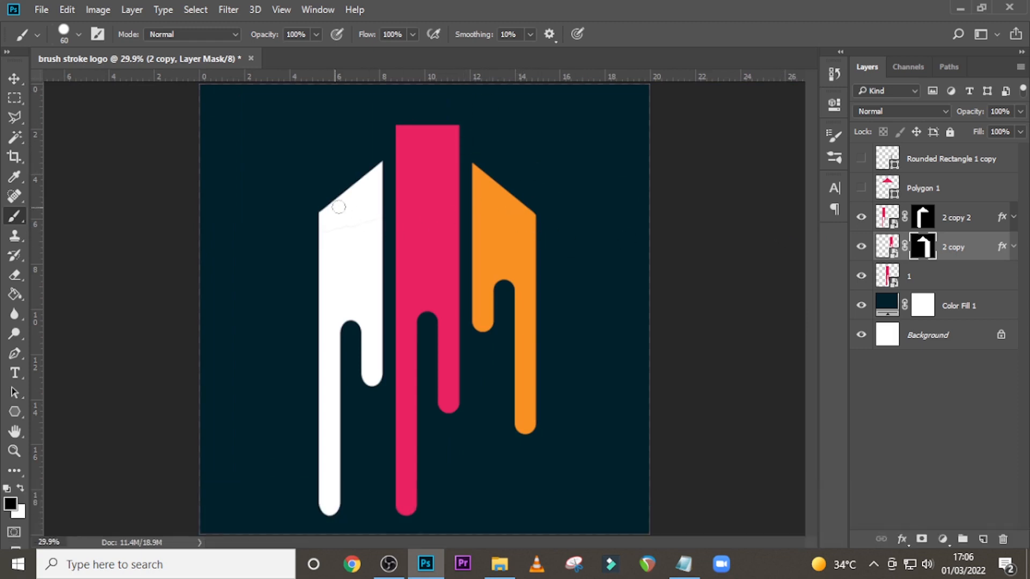
- With the pink bar's layer 1 active, load the hidden Polygon 1 triangle as a selection and invert it
left_click(905, 275)
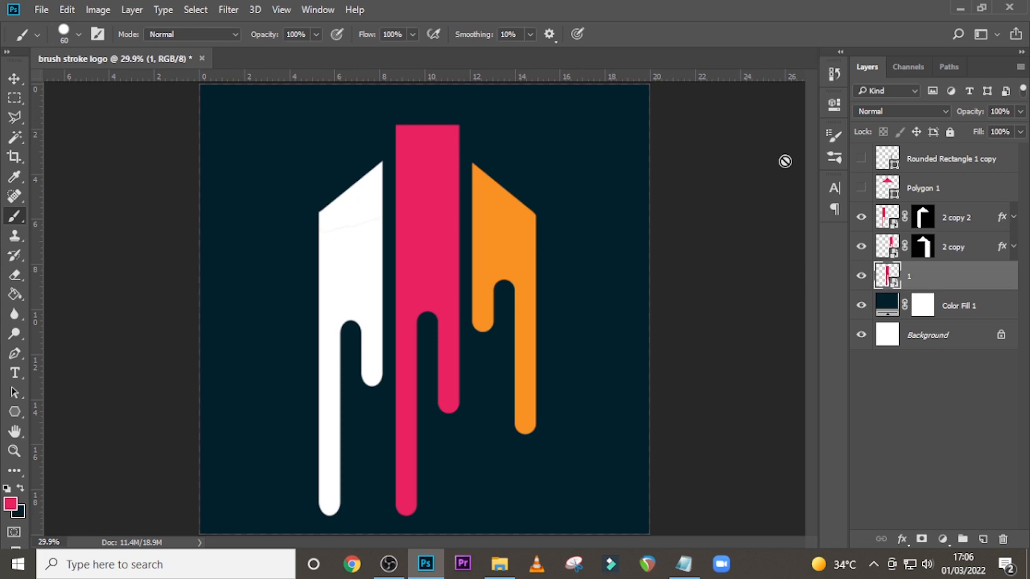
left_click(888, 188, "ctrl")
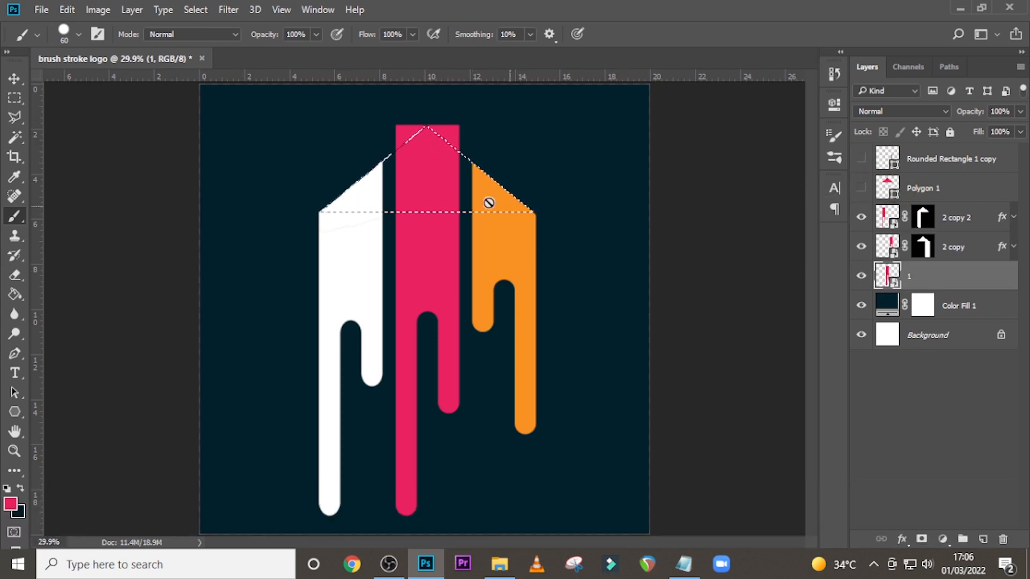
key("l")
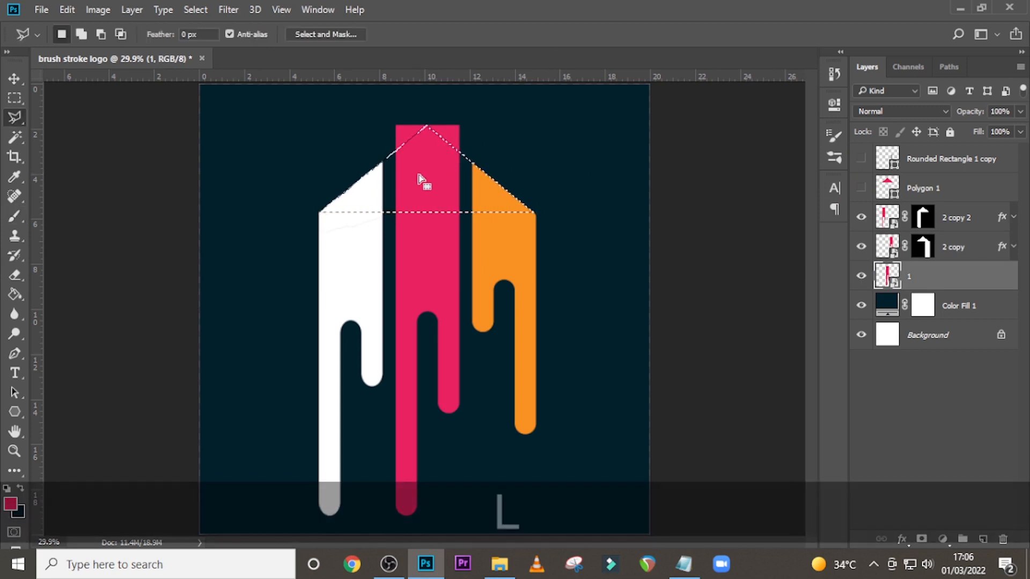
right_click(399, 188)
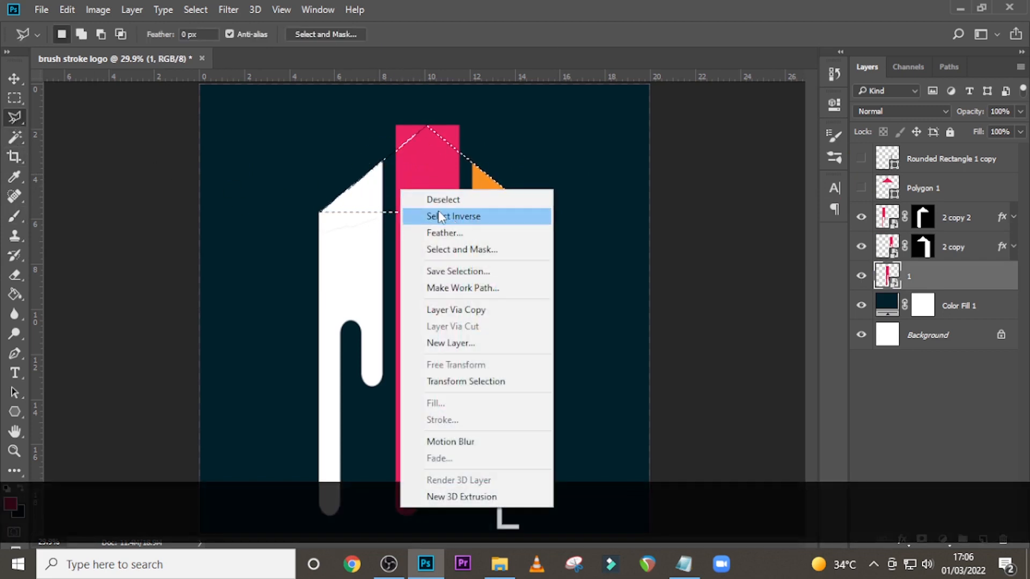
left_click(442, 217)
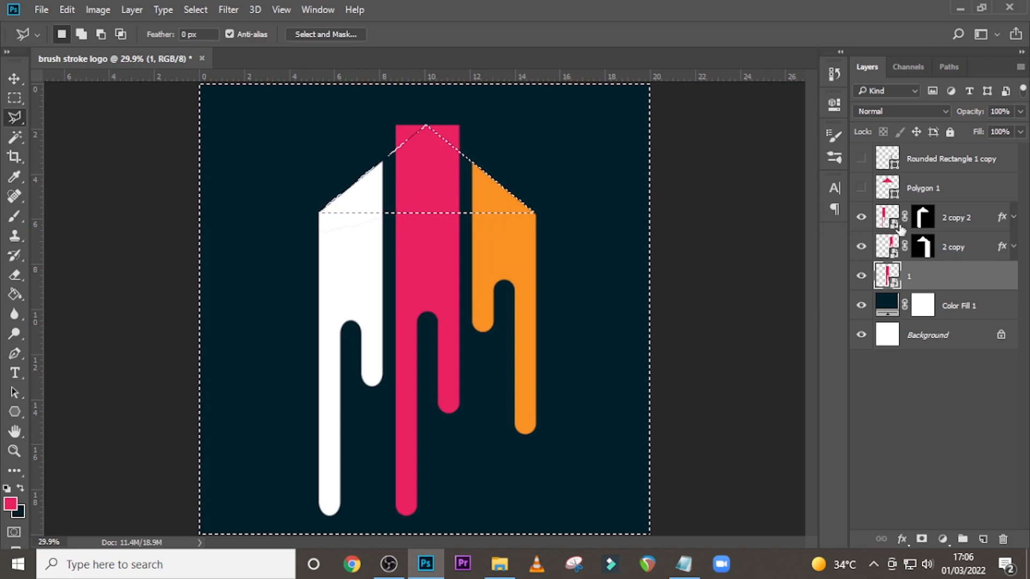
- Add a layer mask to layer 1 from the selection, invert the mask and collapse its properties
left_click(921, 538)
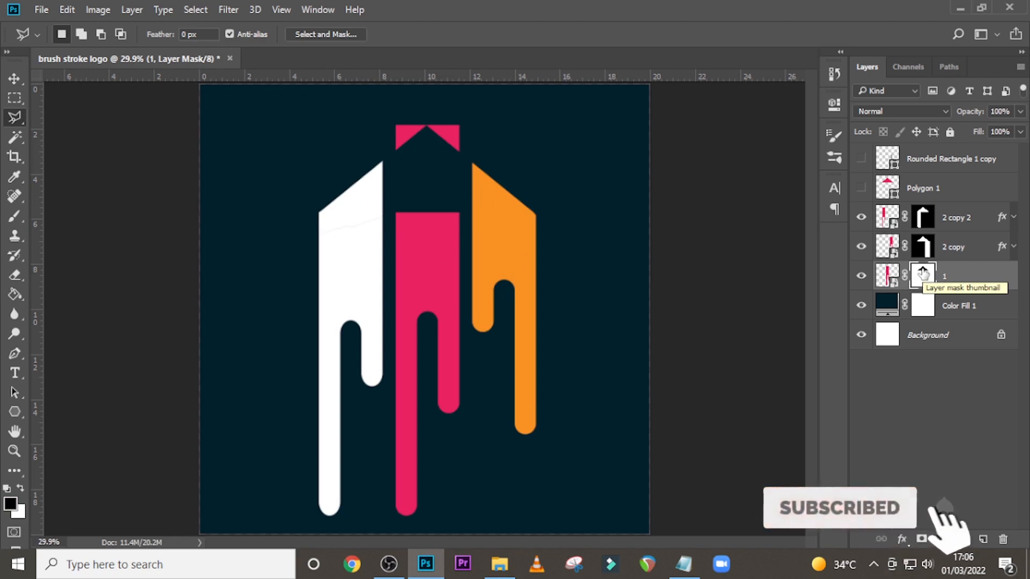
double_click(922, 272)
left_click(751, 313)
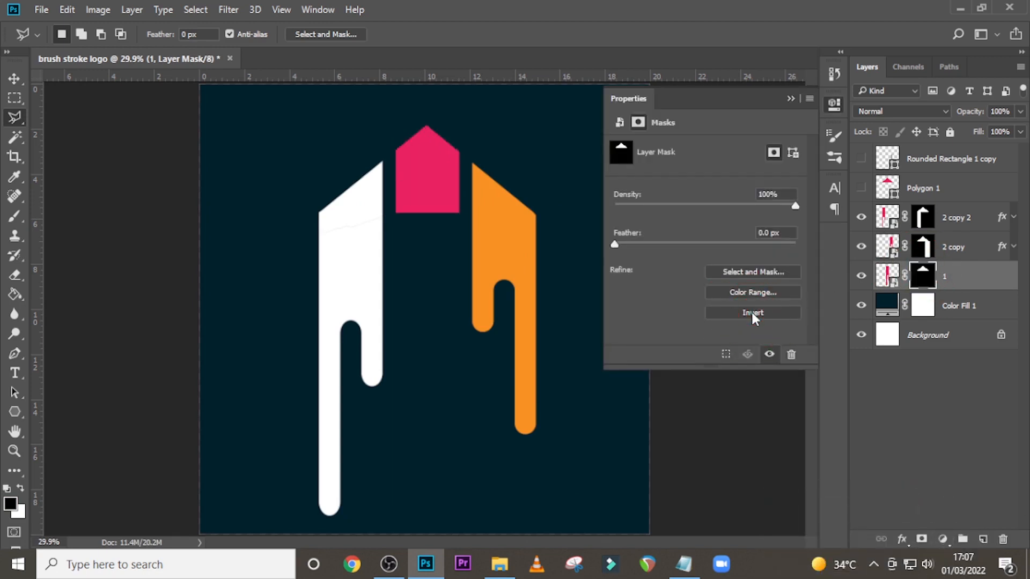
left_click(790, 98)
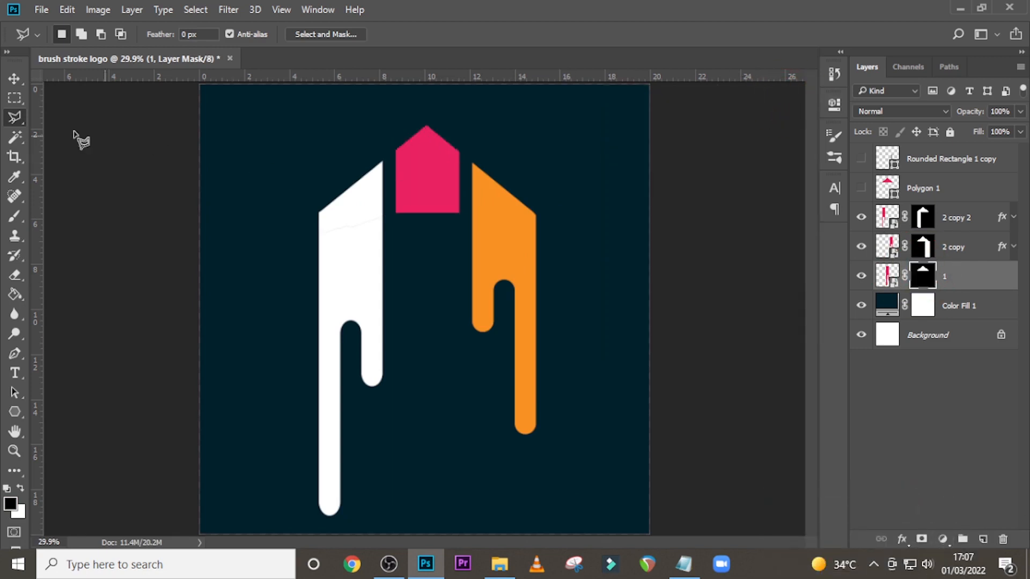
- Reveal the pink bar's lower part by filling a rectangular selection of layer 1's mask with white, and deselect
left_click(15, 99)
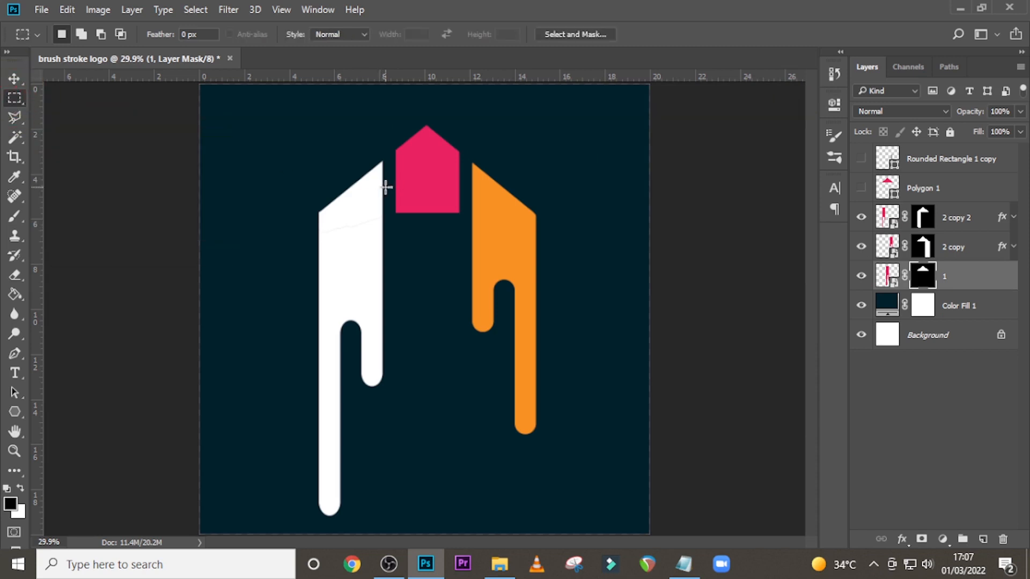
left_click_drag(386, 187, 478, 551)
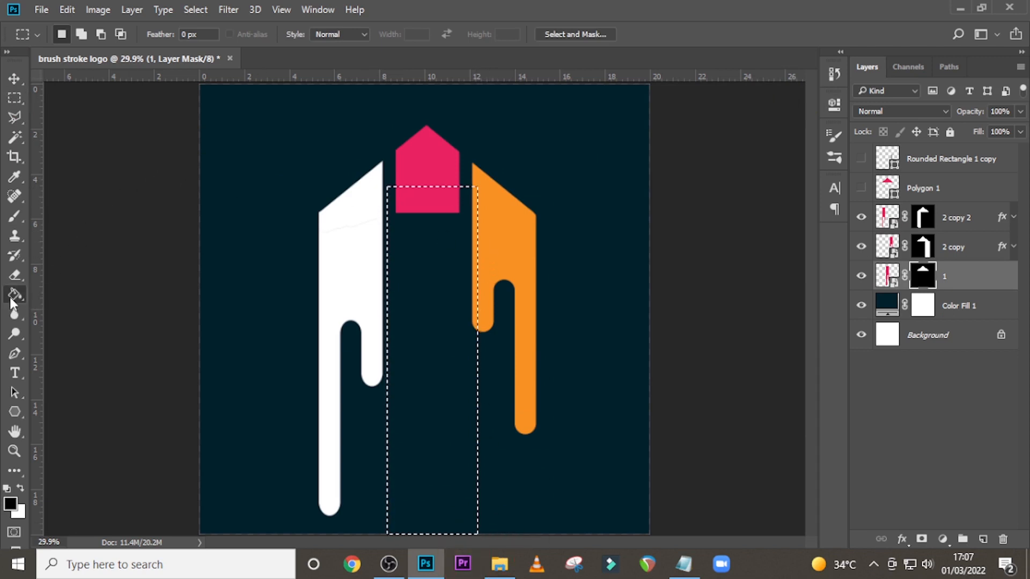
left_click(13, 295)
left_click(20, 489)
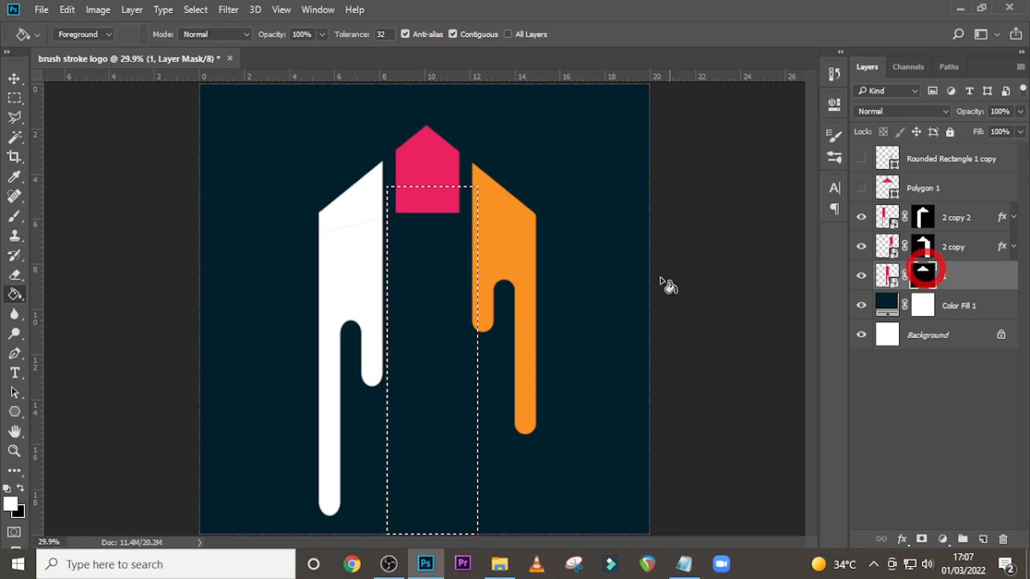
left_click(405, 303)
key("ctrl+d")
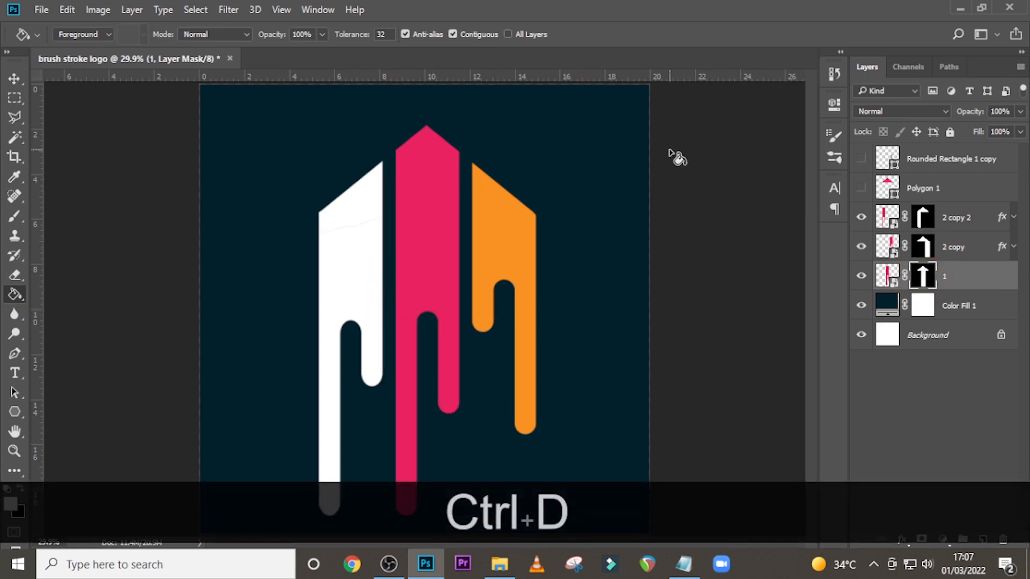
- Convert layers 2 copy 2, 2 copy and 1 each to a smart object, and delete the Polygon 1 layer
right_click(952, 219)
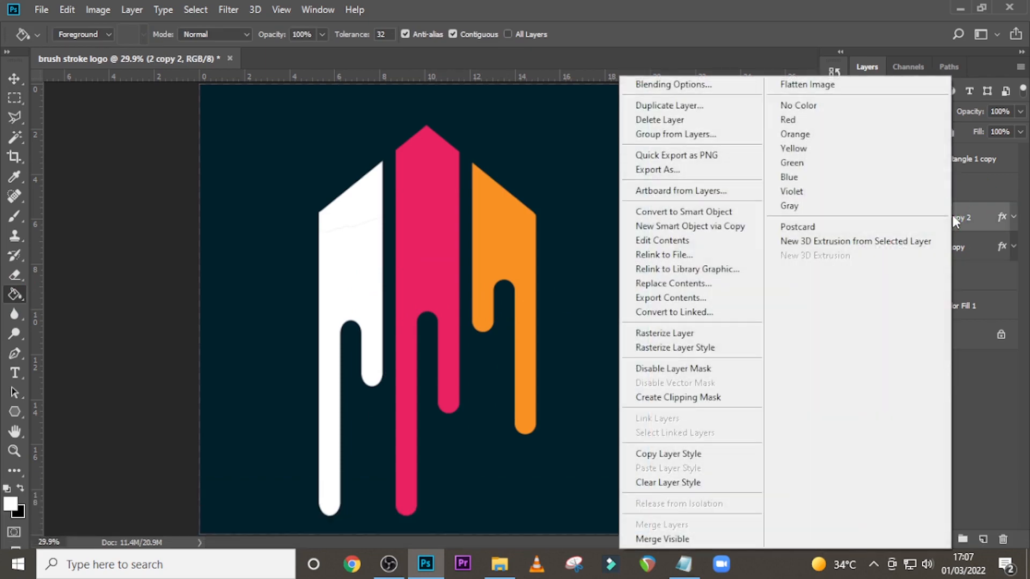
left_click(667, 214)
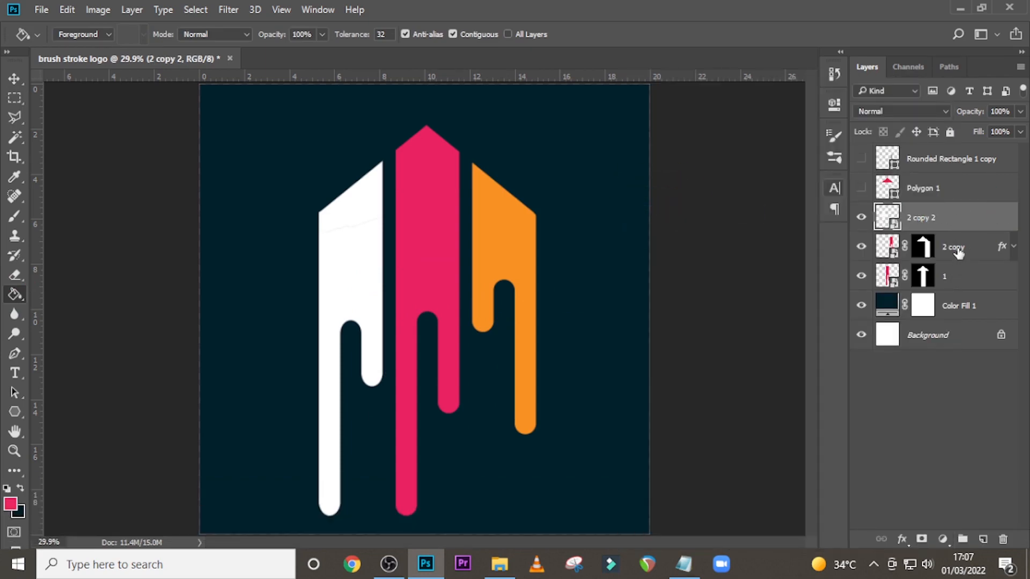
right_click(958, 252)
left_click(680, 211)
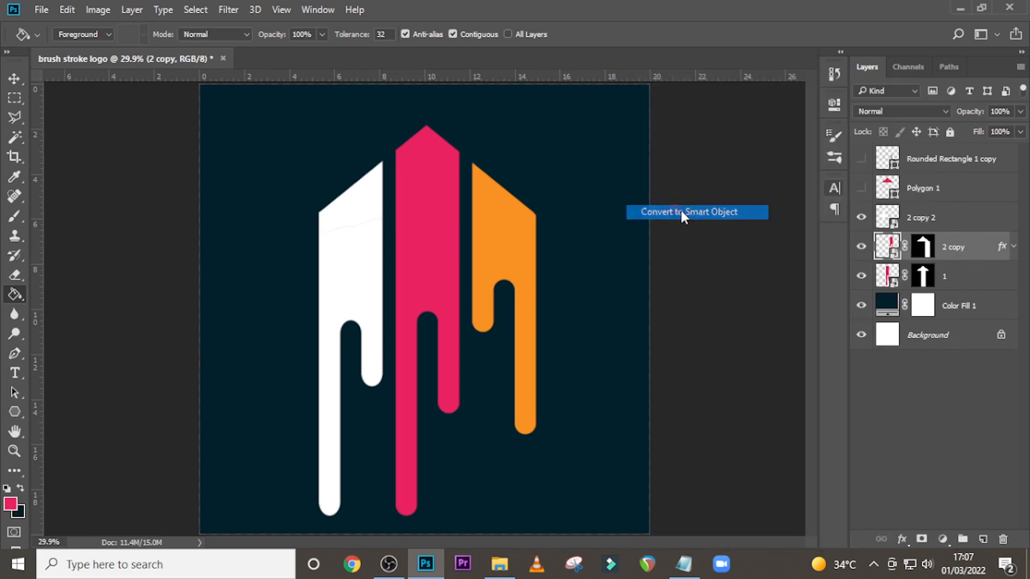
right_click(959, 279)
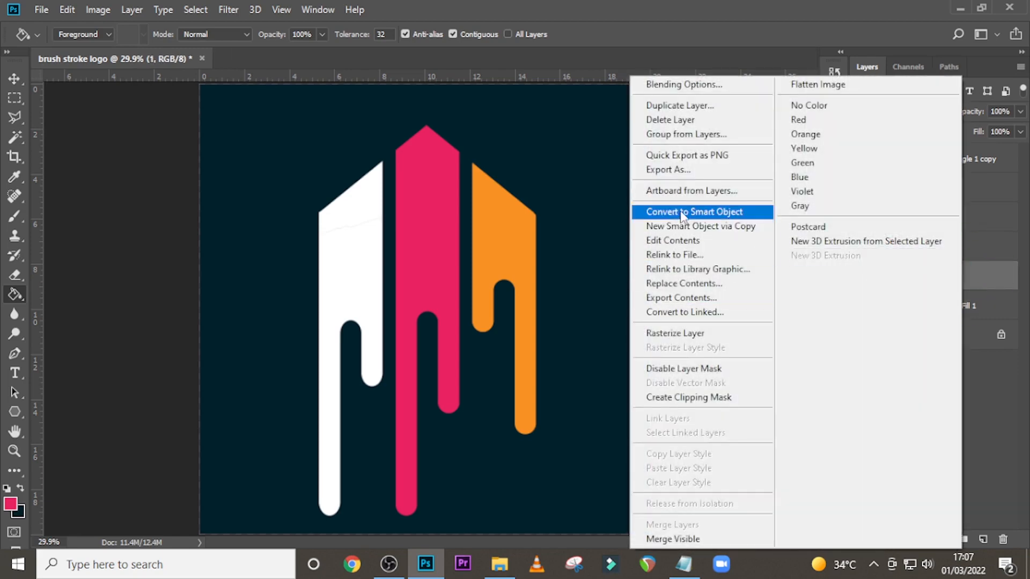
left_click(665, 203)
left_click(958, 279)
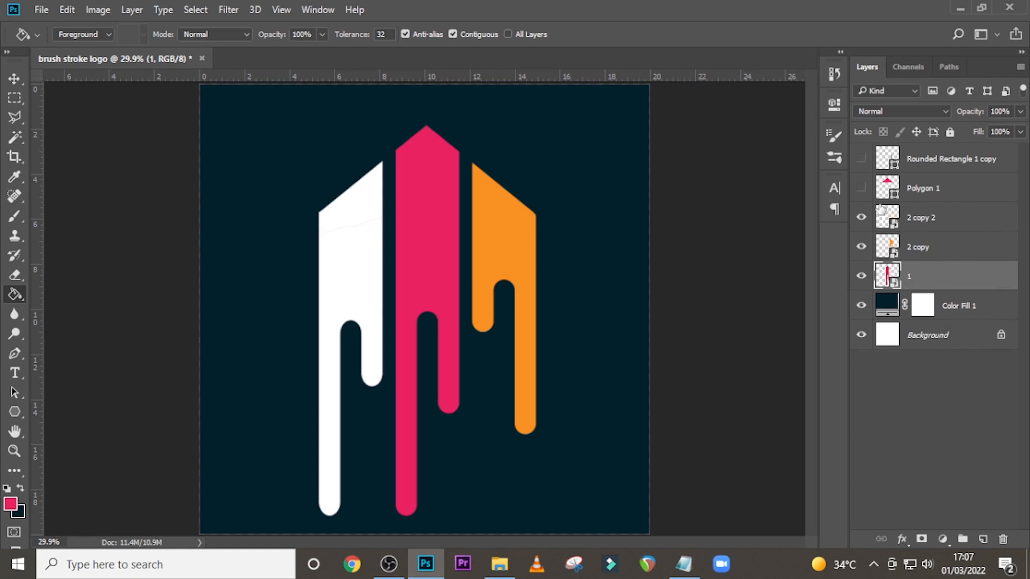
left_click(917, 192)
key("Delete")
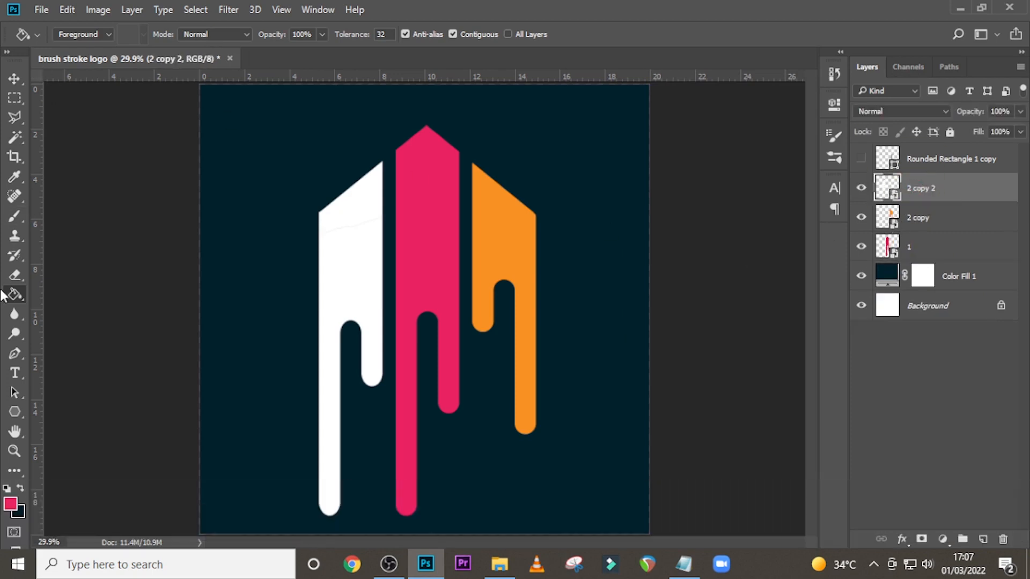
- Draw a white square of about 57 × 57 px near the top of the pink bar with the Rectangle tool
right_click(10, 412)
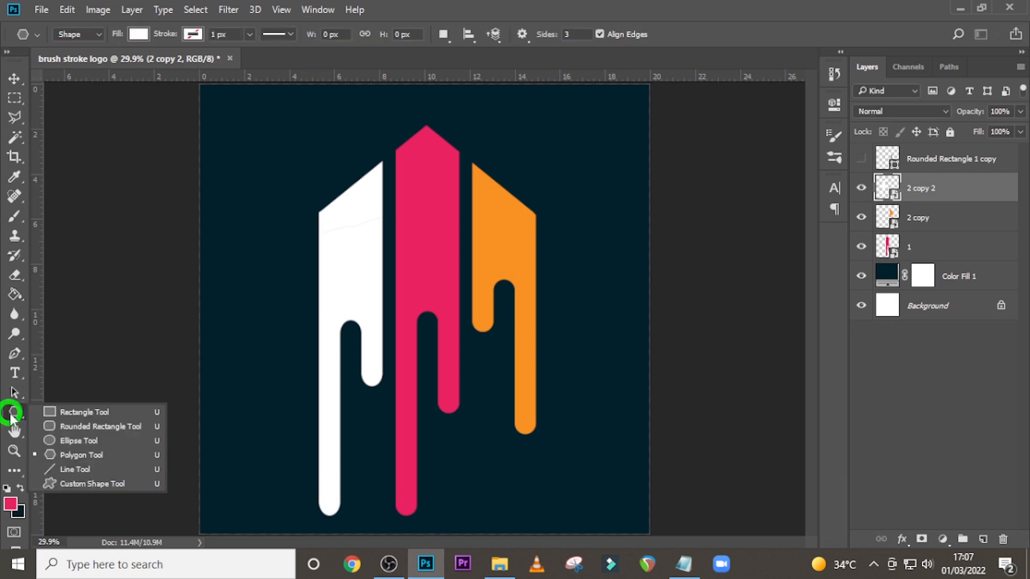
left_click(78, 411)
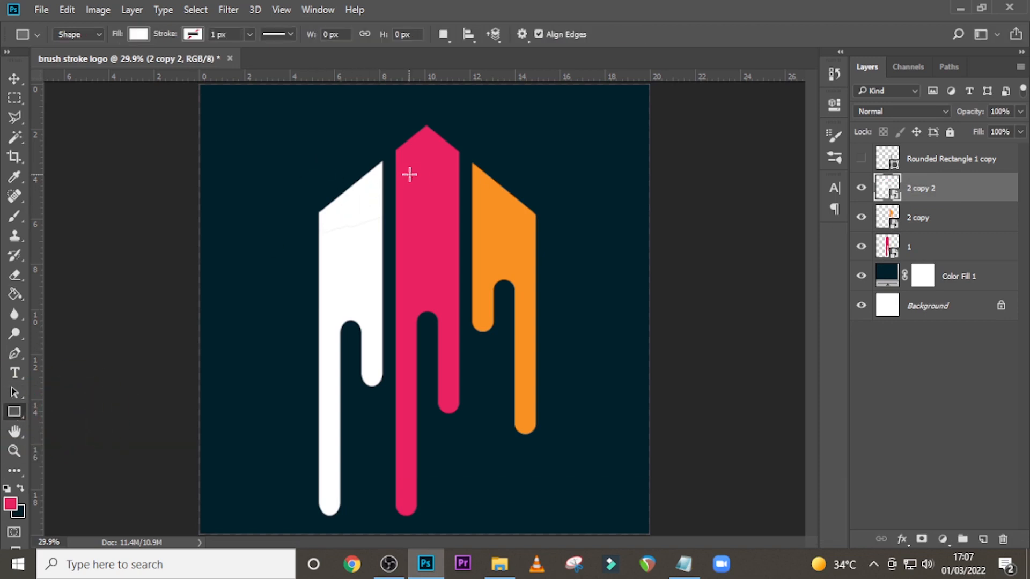
left_click_drag(409, 172, 420, 203)
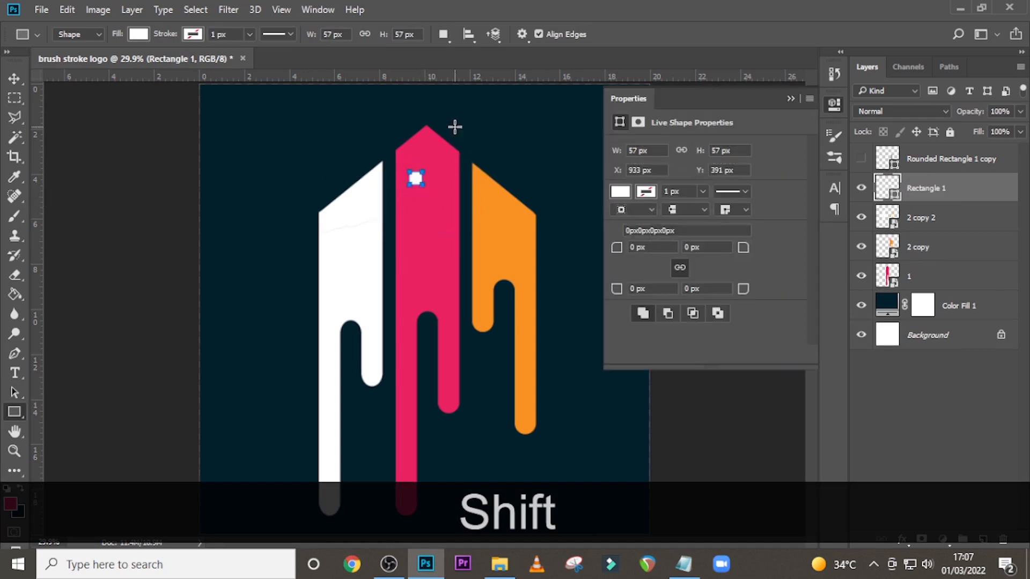
- Duplicate the small white square on the pink bar and move the copy 70 px straight down
left_click(621, 194)
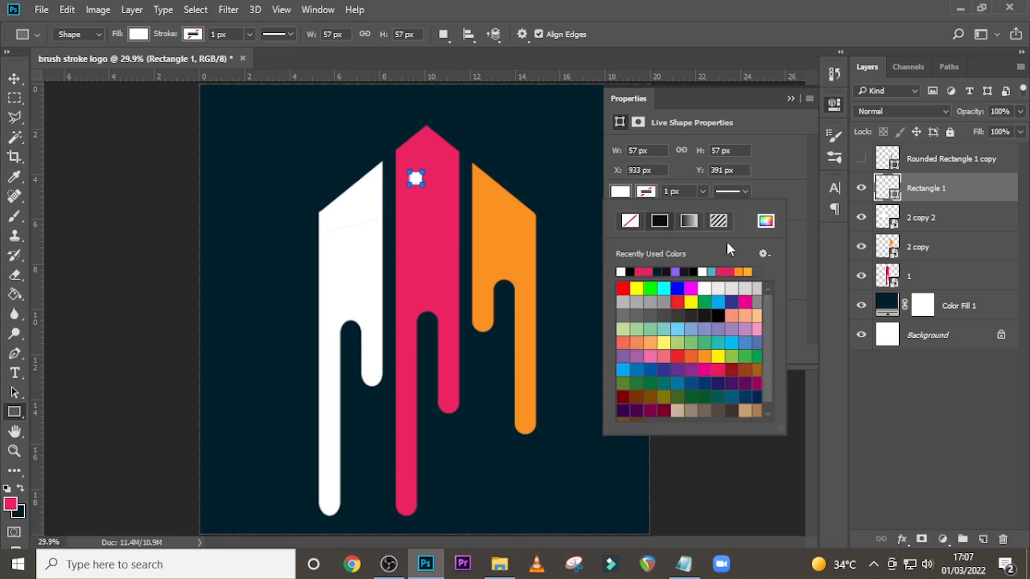
left_click(879, 193)
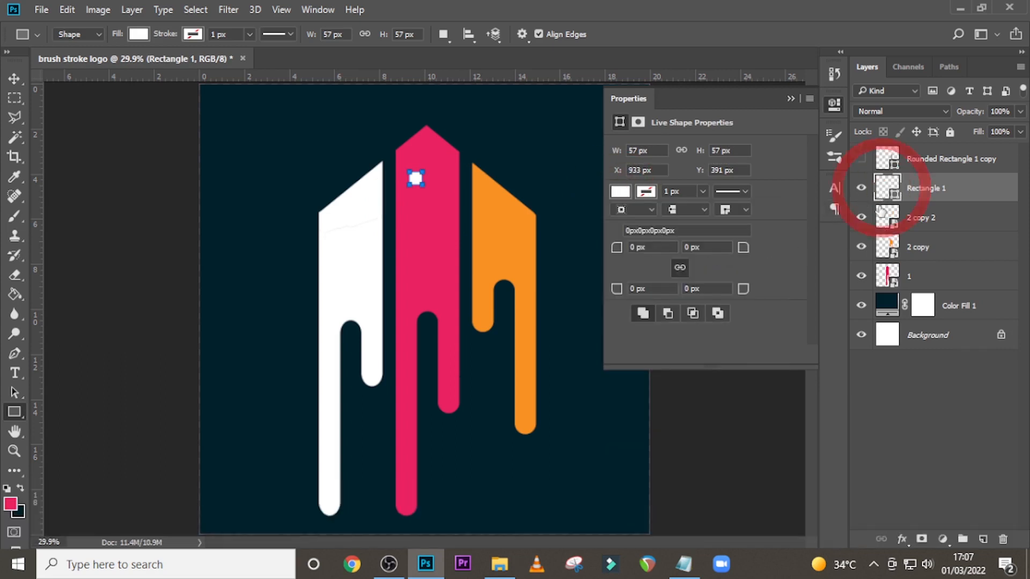
key("ctrl+j")
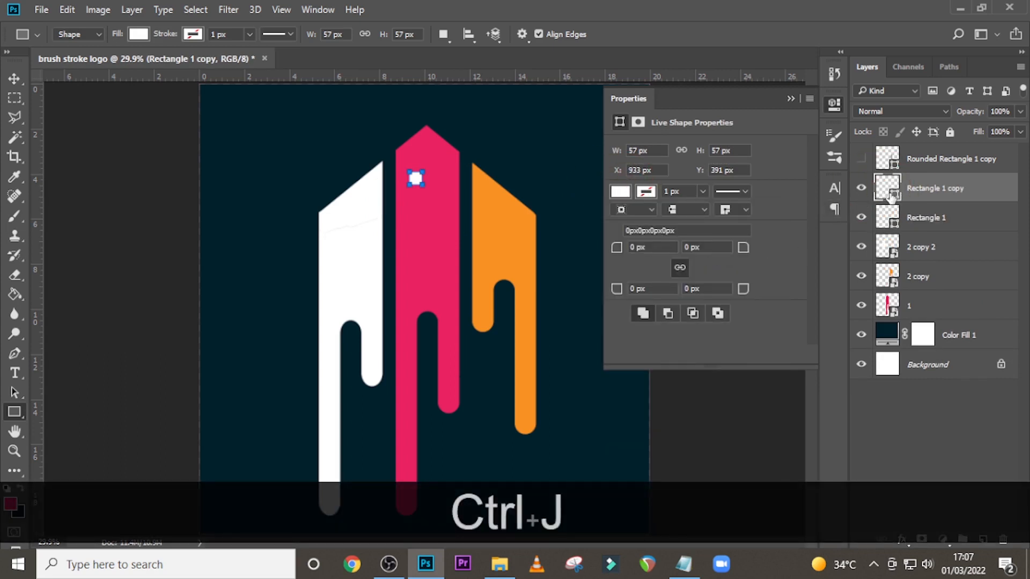
key("shift+v")
key("shift+Down")
key("shift+Down")
key("shift+Down")
key("shift+Down")
key("shift+Down")
key("shift+Down")
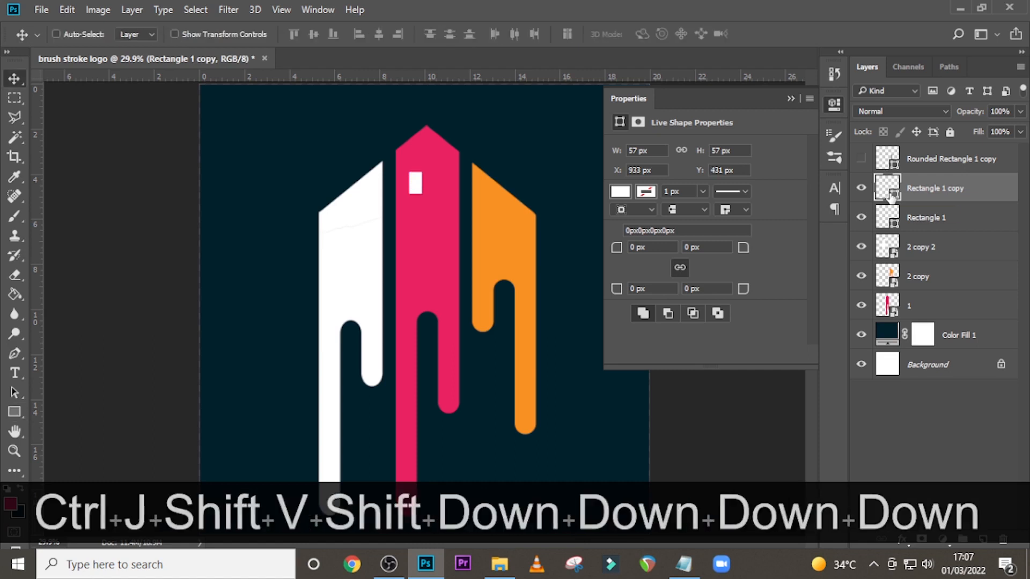
- Stretch the lower square downward to a height of about 107 px, keeping its width
key("ctrl+t")
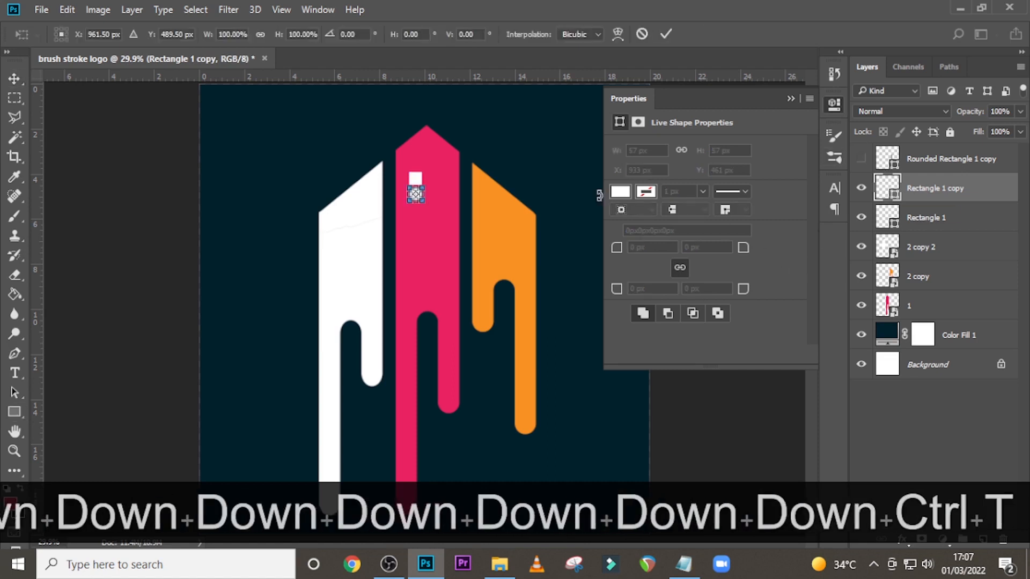
left_click_drag(416, 205, 416, 216)
key("Return")
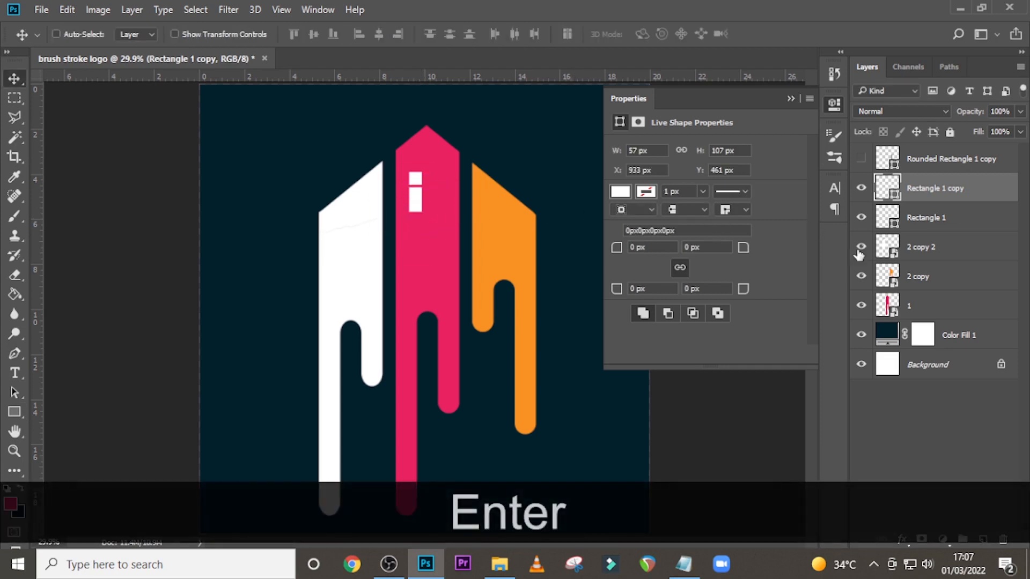
- Duplicate both white window panes together and move the copies 70 px to the right
left_click(923, 217, "ctrl")
key("ctrl+j")
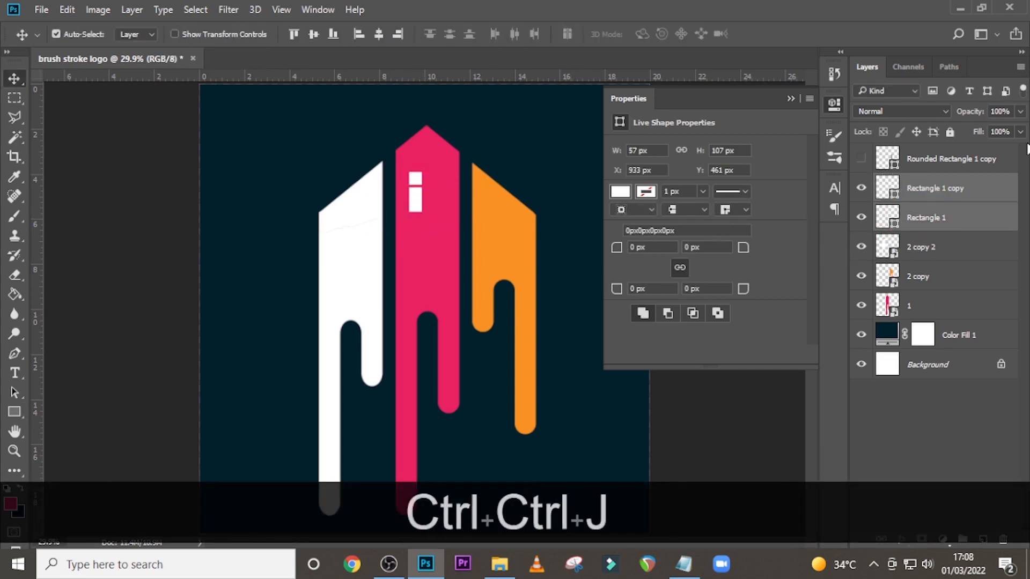
key("shift+Right")
key("shift+Right")
key("shift+Right")
key("shift+Right")
key("shift+Right")
key("shift+Right")
key("shift+Right")
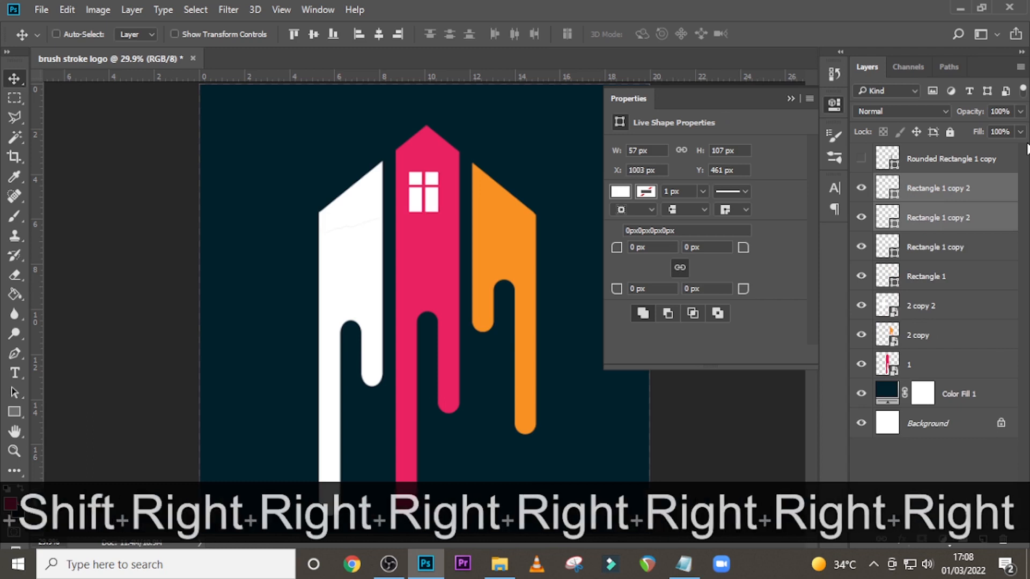
- Show the guides over the enlarged upper part of the bars
key("ctrl+equal")
key("ctrl+equal")
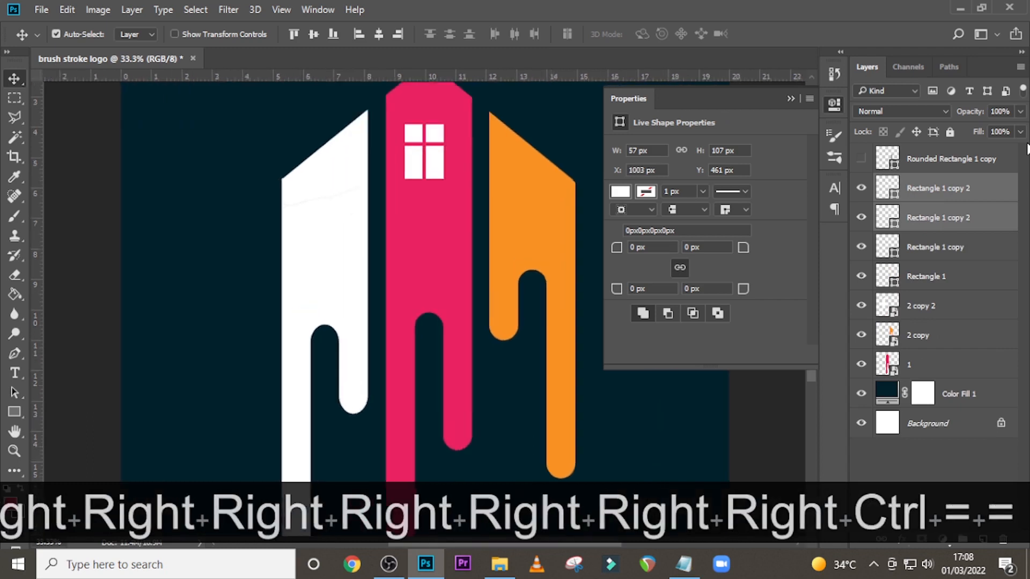
scroll(716, 76, "up", 5)
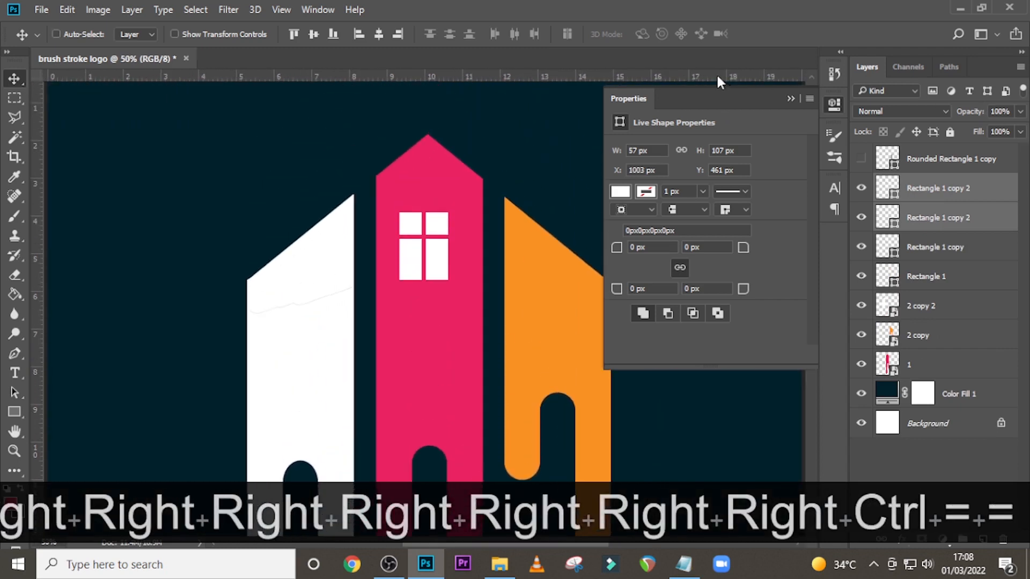
key("ctrl+h")
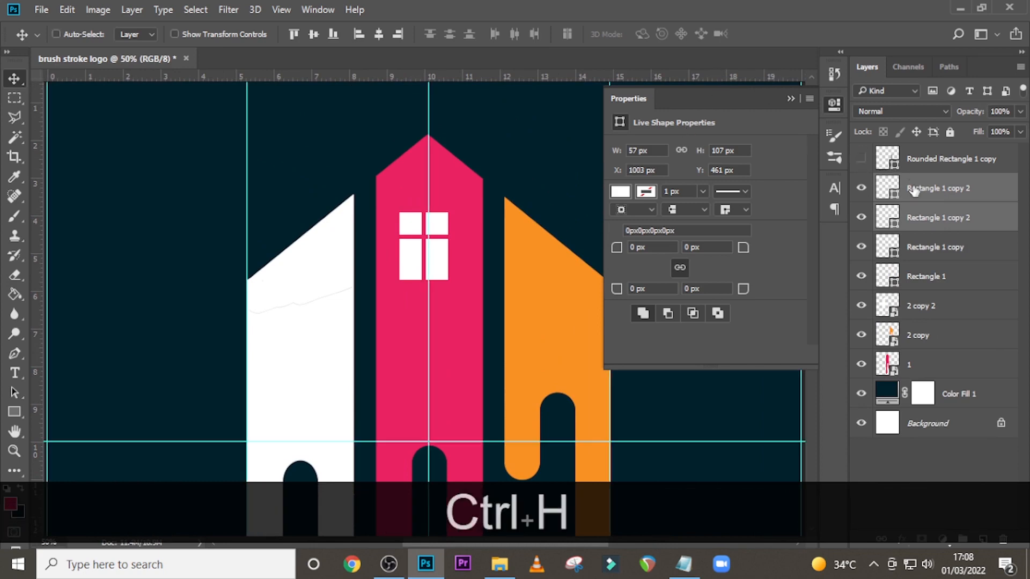
- Shift all four window panes right together until they are centred on the pink bar's vertical guide
left_click(917, 252, "ctrl")
left_click(920, 277, "ctrl")
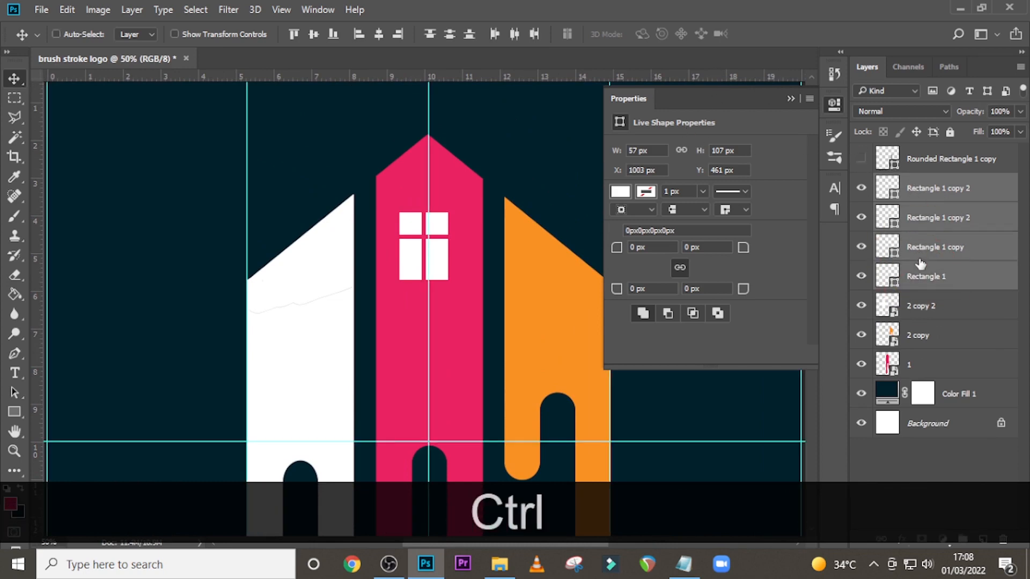
key("ctrl+t")
key("Right")
key("Right")
key("Right")
key("Right")
key("Right")
key("Right")
key("Right")
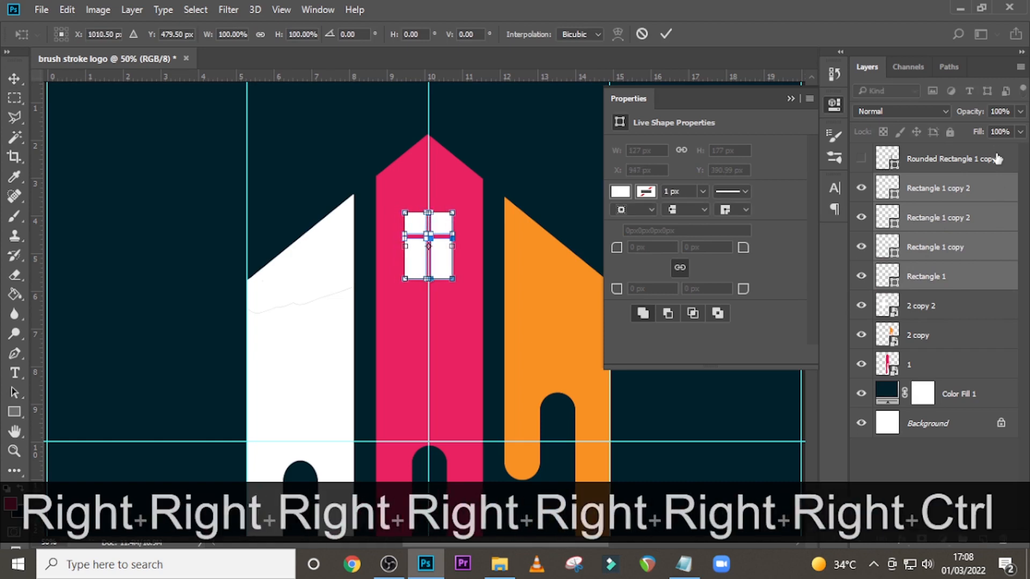
key("ctrl+equal")
key("ctrl+equal")
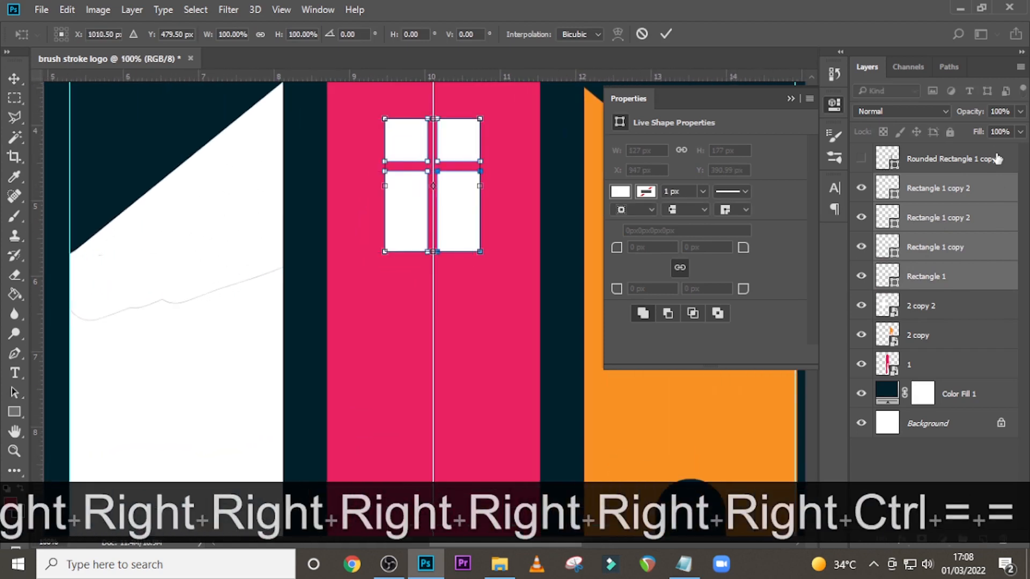
key("Right")
key("Left")
key("Return")
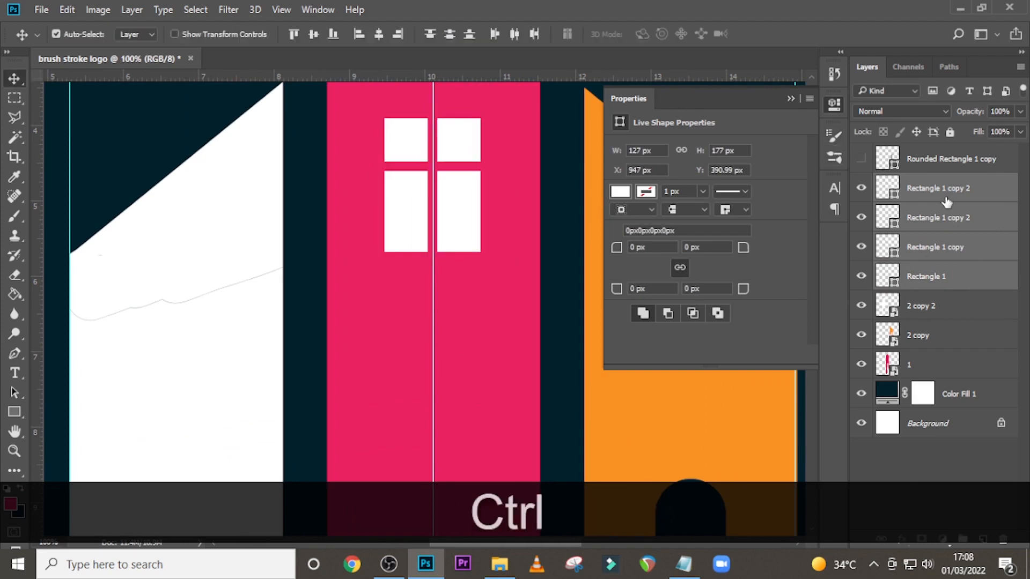
- Merge the four pane shapes into one layer, load their outline as a selection and hide the merged layer
key("ctrl+e")
key("ctrl")
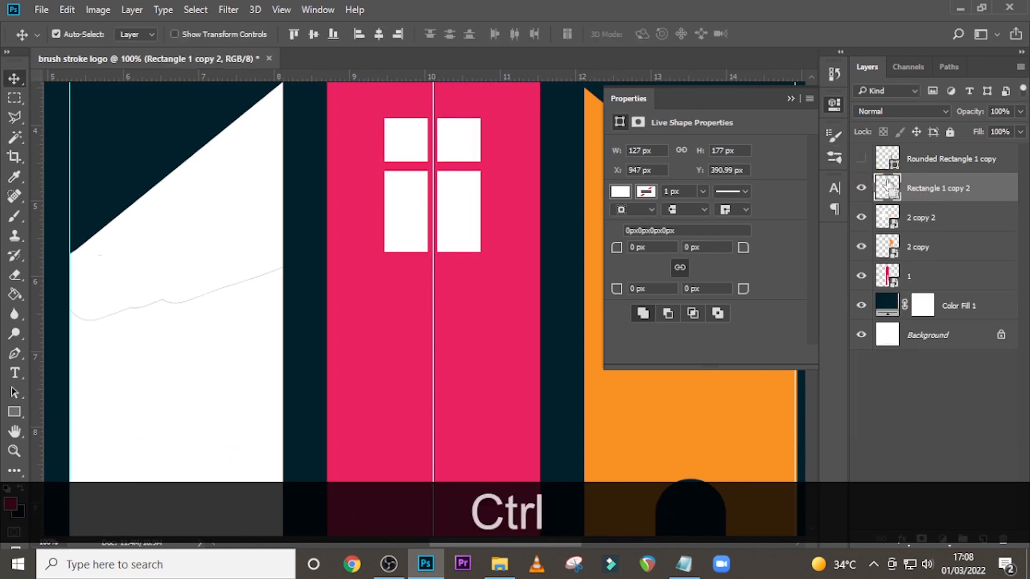
left_click(887, 186, "ctrl")
left_click(862, 188)
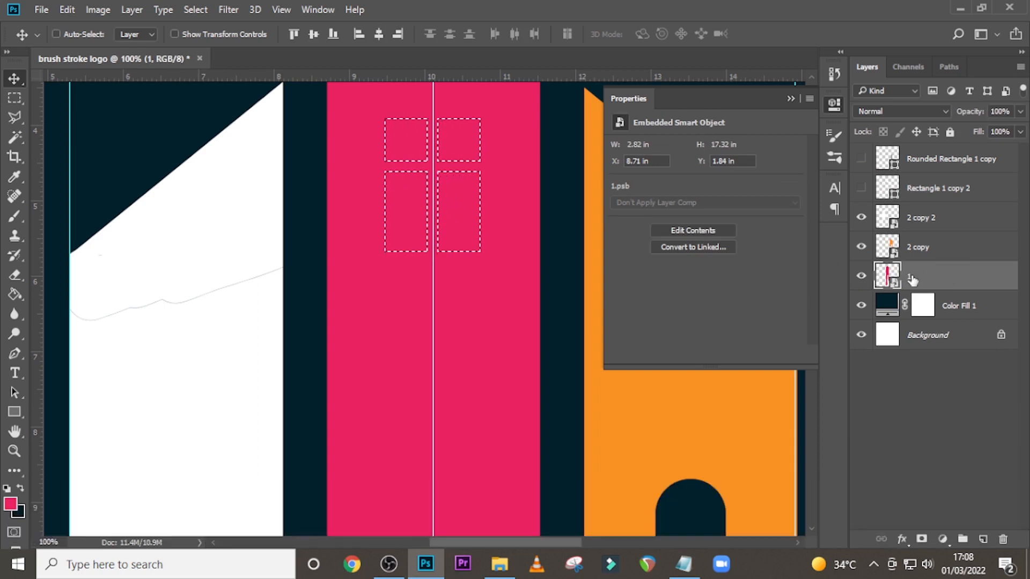
- Cut the window out of the pink bar by adding a layer mask to layer 1 from the selection and inverting it
key("b")
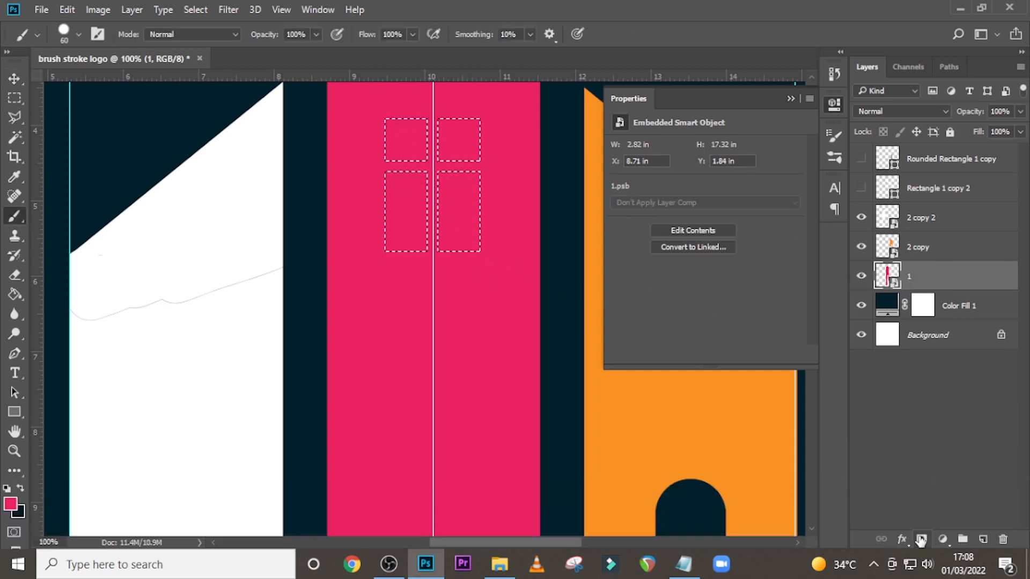
left_click(922, 539)
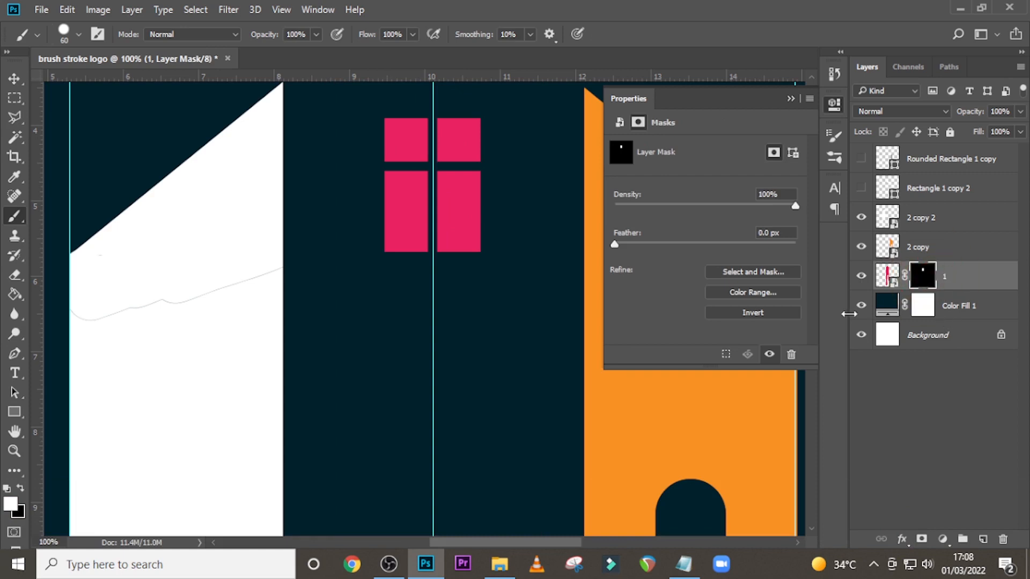
left_click(748, 314)
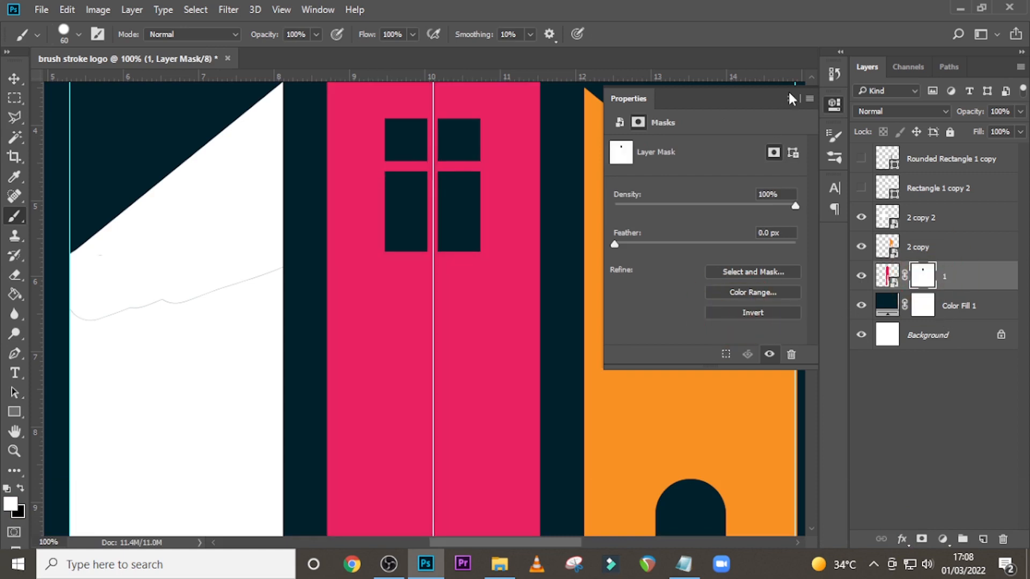
- Hide the Background layer and delete the Rectangle 1 copy 2 and Rounded Rectangle 1 copy layers
left_click(862, 307)
left_click(861, 306)
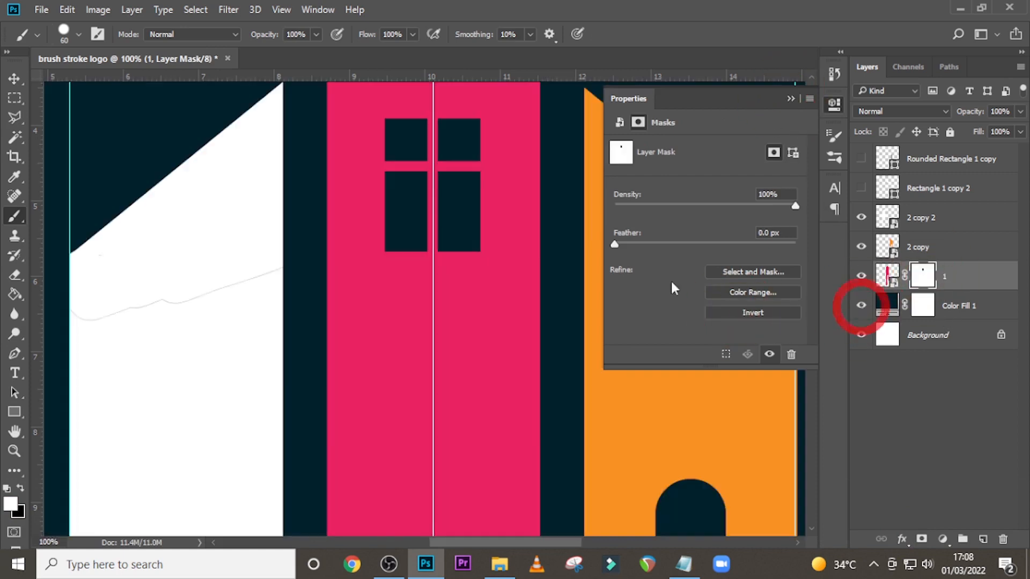
left_click(861, 337)
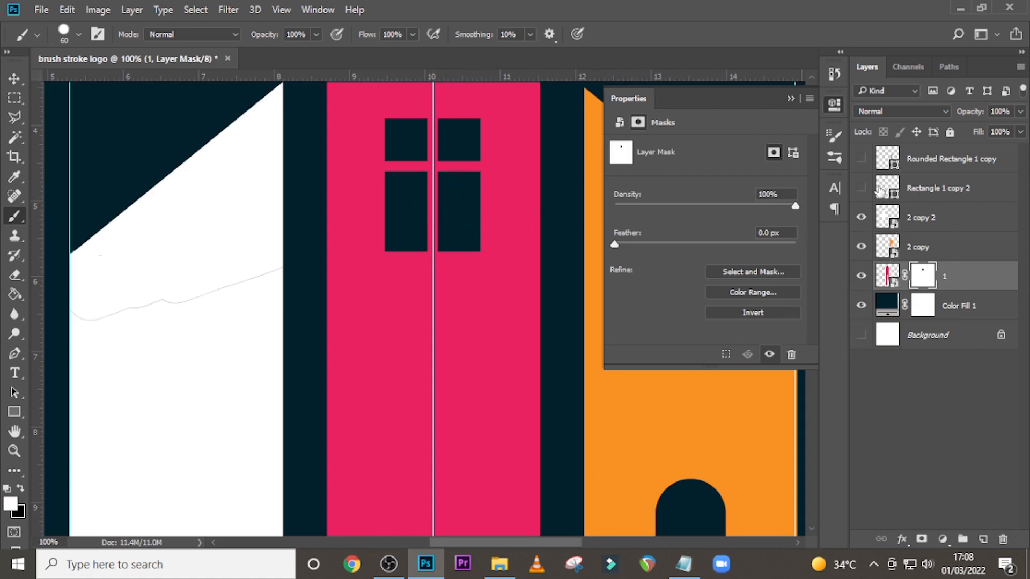
left_click(861, 189)
left_click(861, 189)
left_click(926, 189)
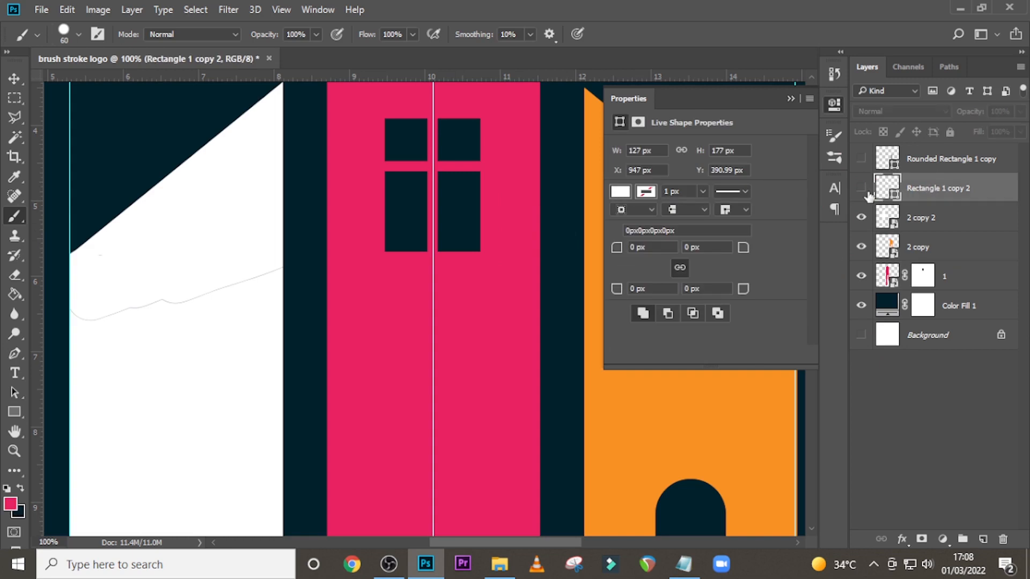
key("Delete")
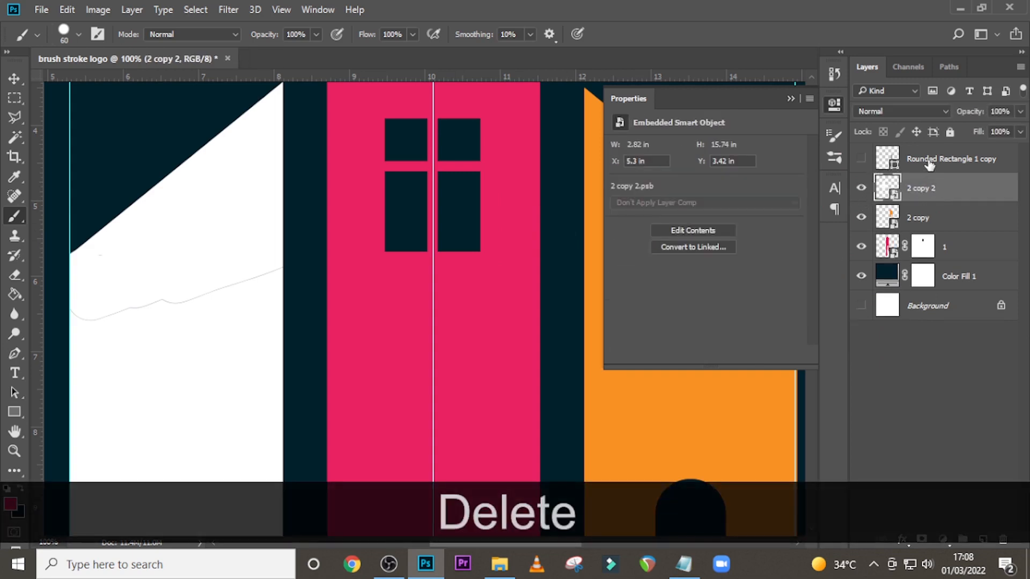
left_click(938, 161)
key("Delete")
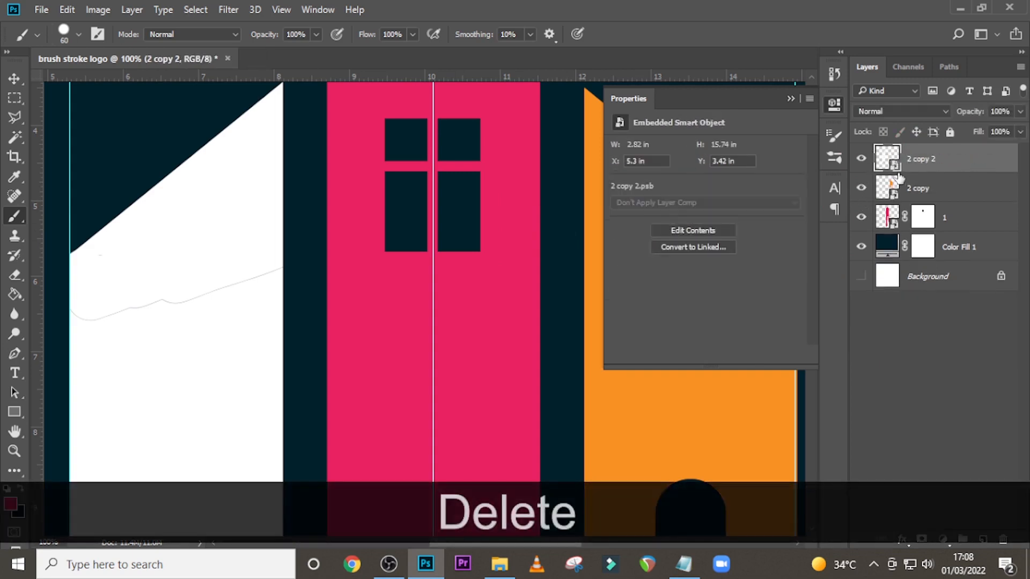
- Hide the white bar below the horizontal guide with an inverted layer mask from a rectangular selection on layer 2 copy 2, and deselect
key("ctrl+minus")
key("ctrl+minus")
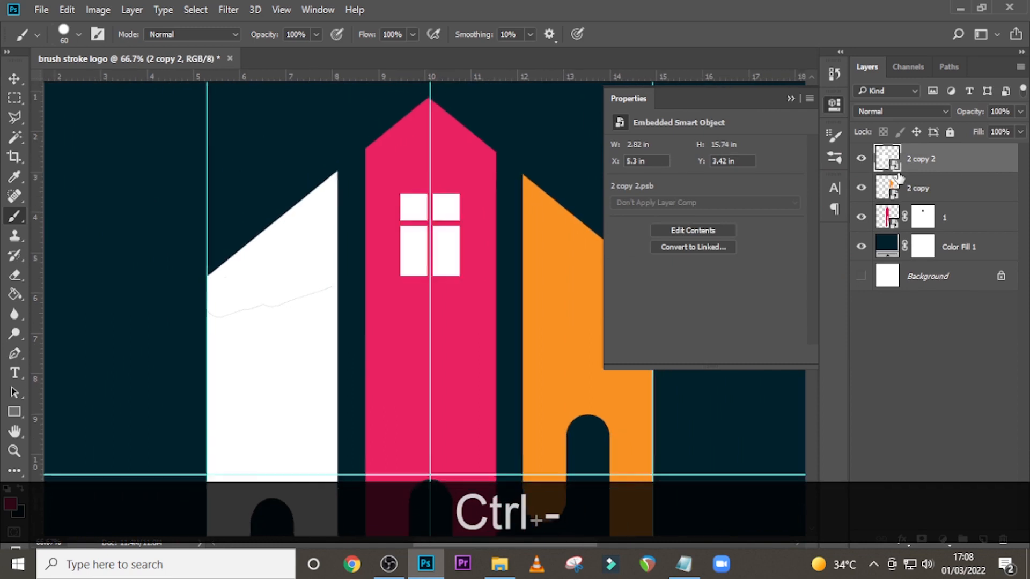
left_click(791, 99)
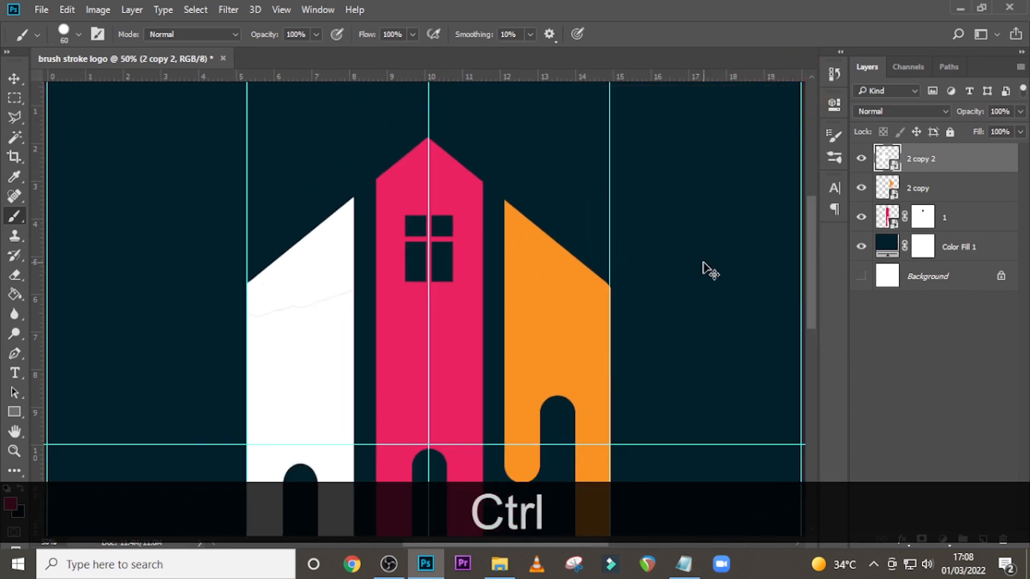
key("ctrl+0")
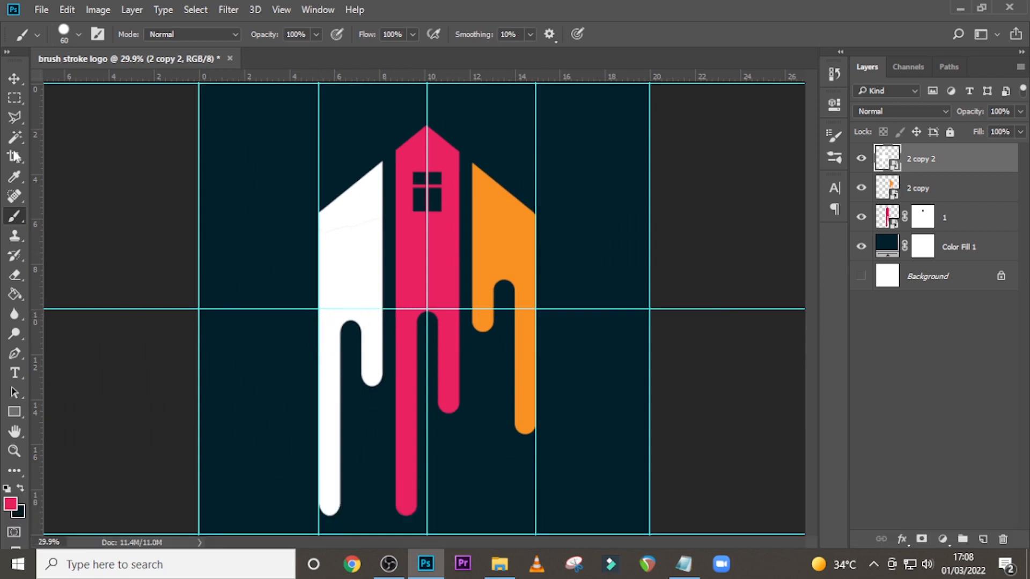
left_click(15, 98)
left_click_drag(272, 310, 387, 534)
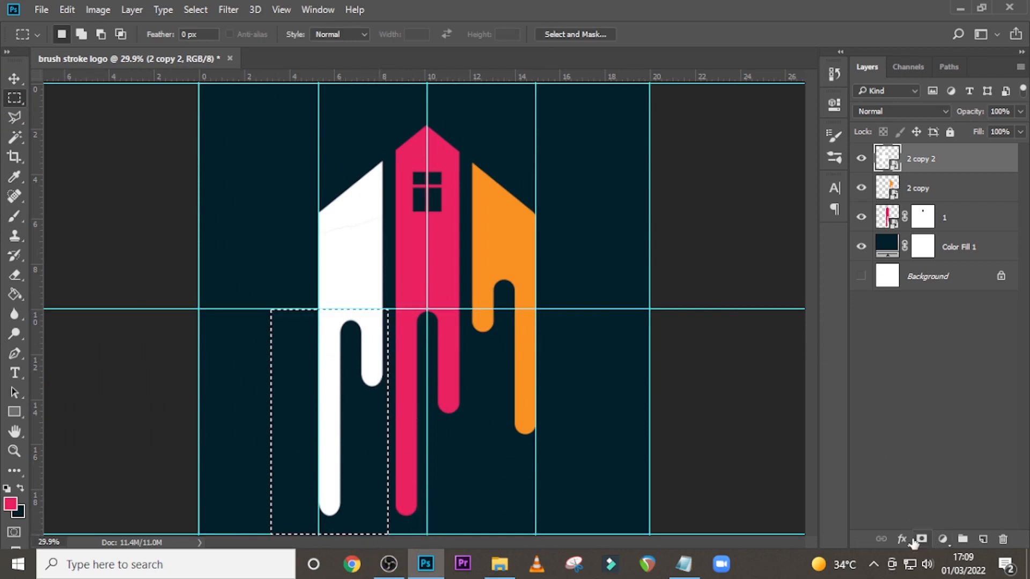
left_click(922, 539)
double_click(928, 158)
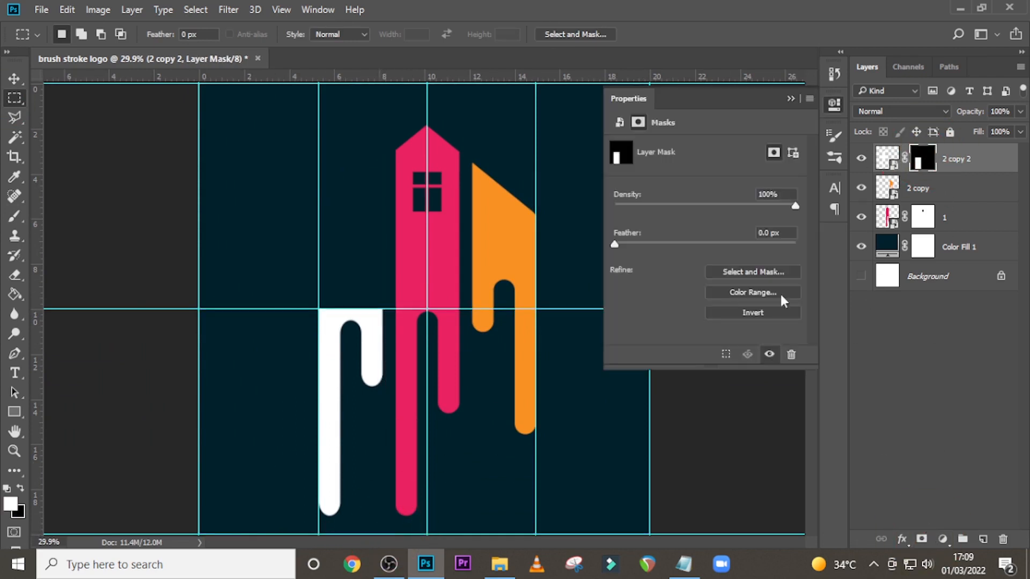
left_click(757, 312)
key("ctrl")
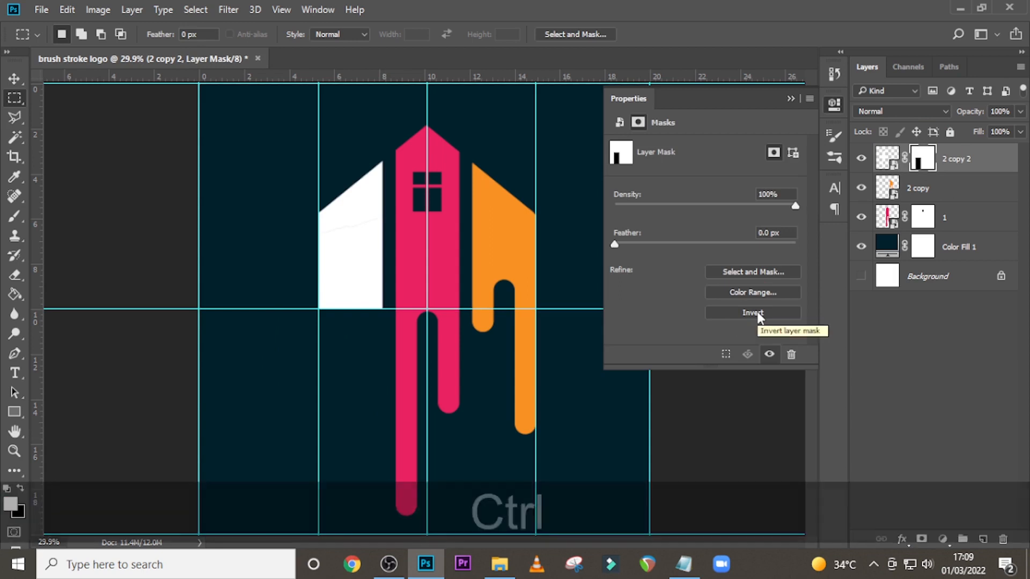
key("ctrl+d")
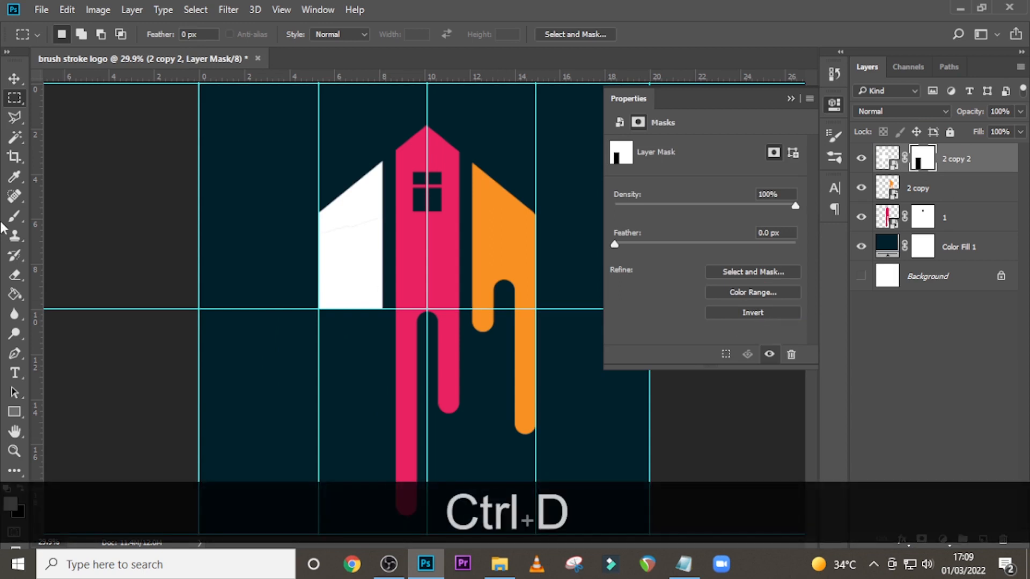
- Draw a white rectangle of about 78 × 469 px and place it as a chimney along the white bar's inner edge
left_click(15, 411)
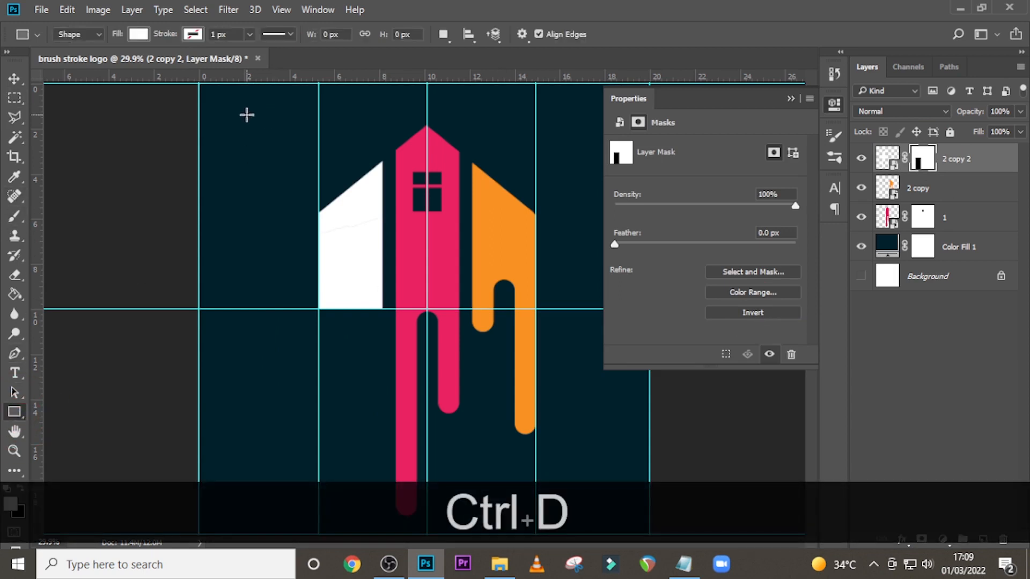
left_click_drag(247, 115, 263, 220)
left_click(790, 99)
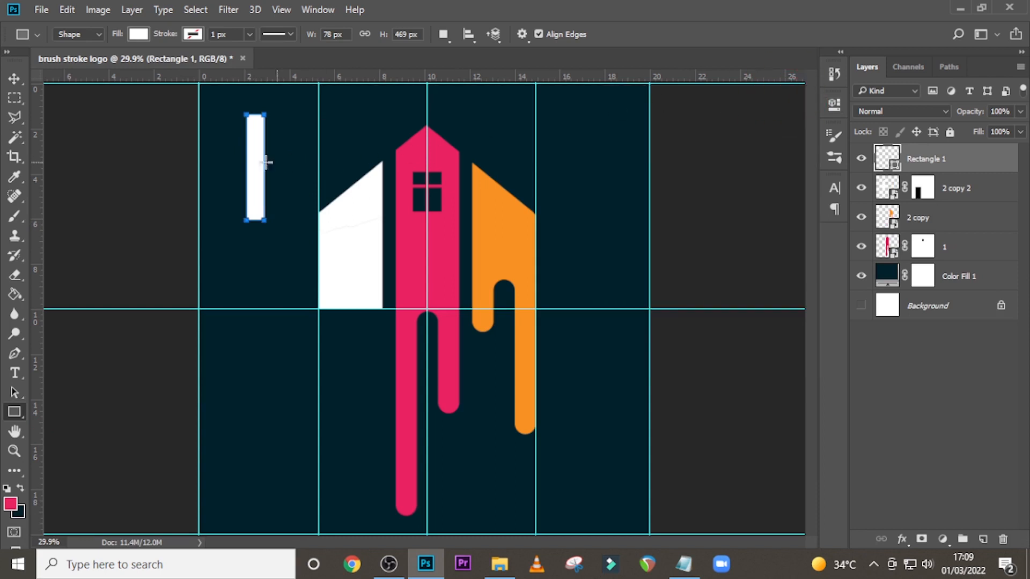
key("v")
left_click_drag(247, 168, 385, 150)
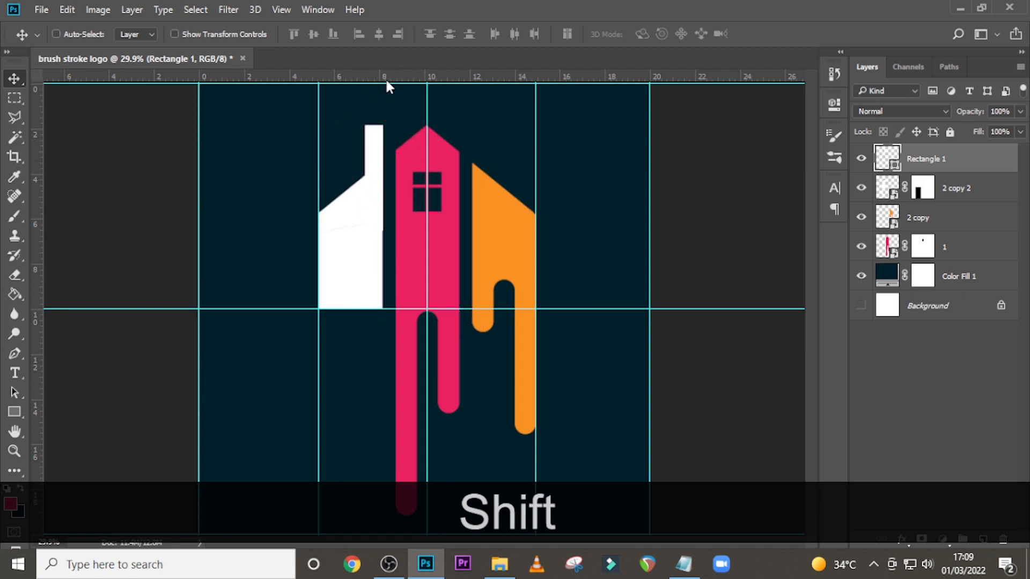
- Add a horizontal guide level with the top of the white chimney and the pink roof peak
left_click_drag(387, 83, 416, 126)
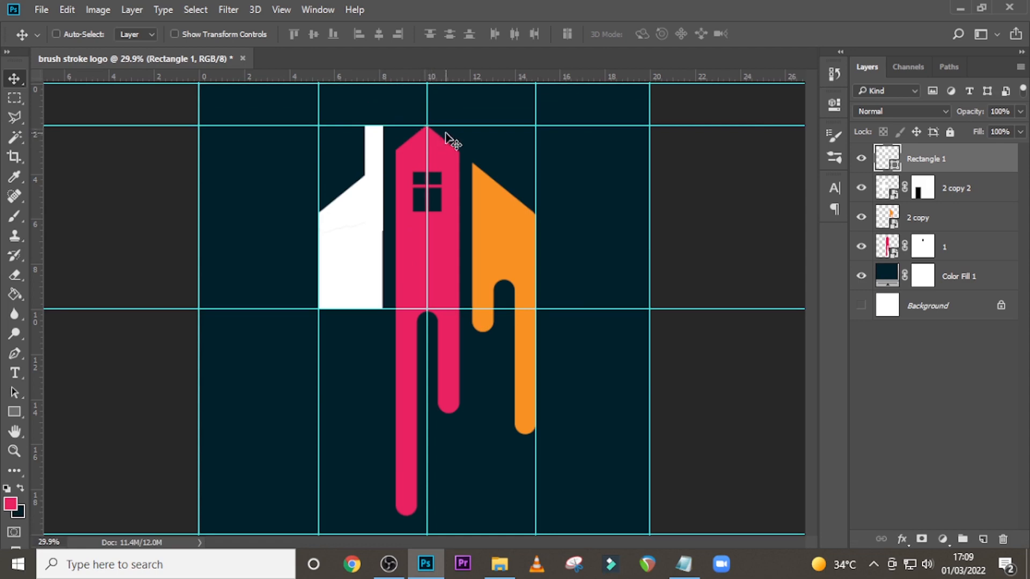
key("ctrl+d")
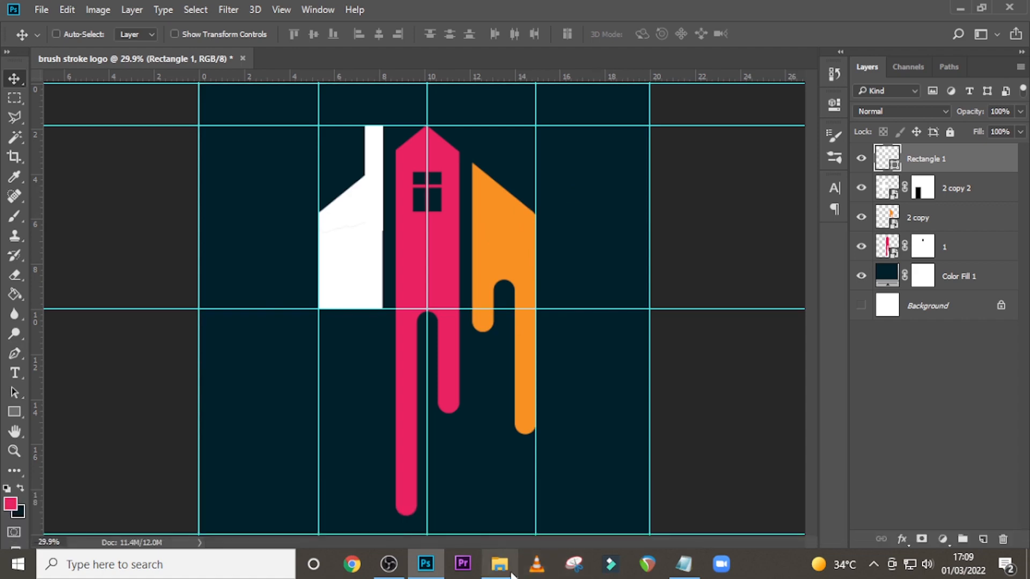
- Place the kindpng_1532753.png roller and brush image from the done folder over the lower half of the logo
left_click(500, 564)
double_click(249, 200)
left_click(315, 187)
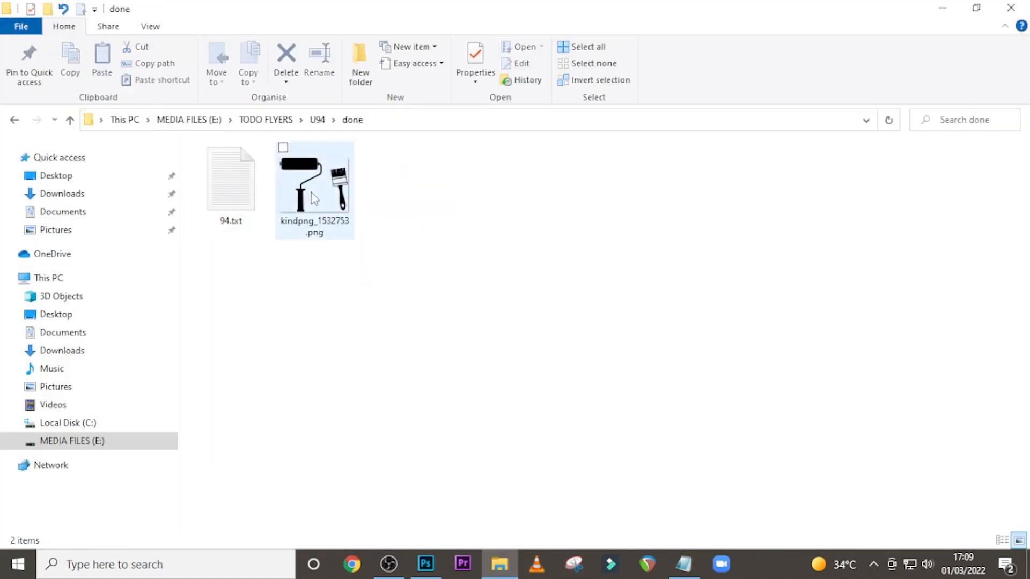
left_click_drag(411, 575, 471, 369)
left_click_drag(483, 421, 512, 445)
key("alt+shift+Return")
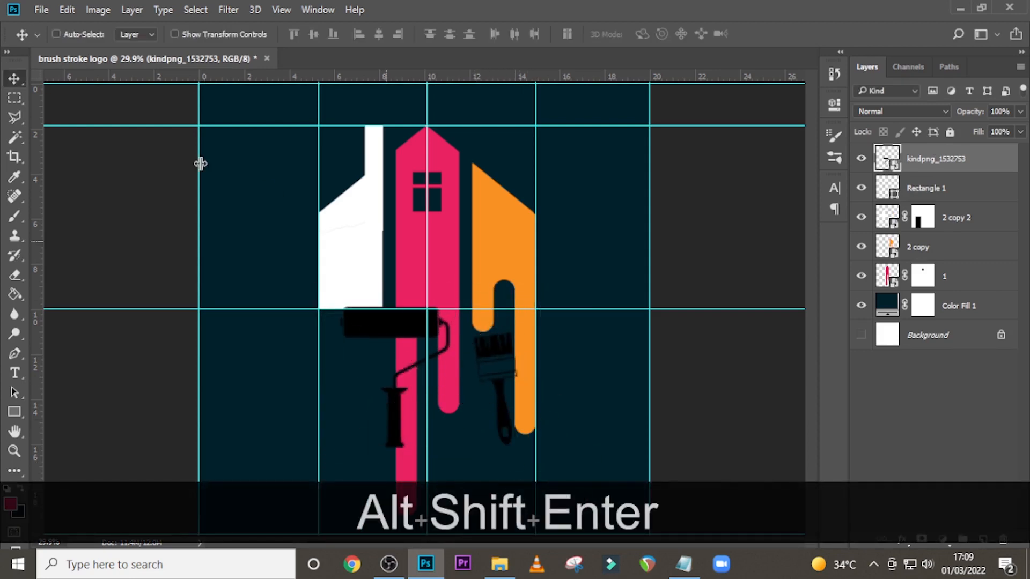
- Mask the kindpng_1532753 layer to keep only the paint roller, and convert it to a smart object
left_click(14, 98)
mouse_move(319, 288)
left_mouse_down()
mouse_move(436, 298)
mouse_move(470, 409)
mouse_move(459, 473)
left_mouse_up()
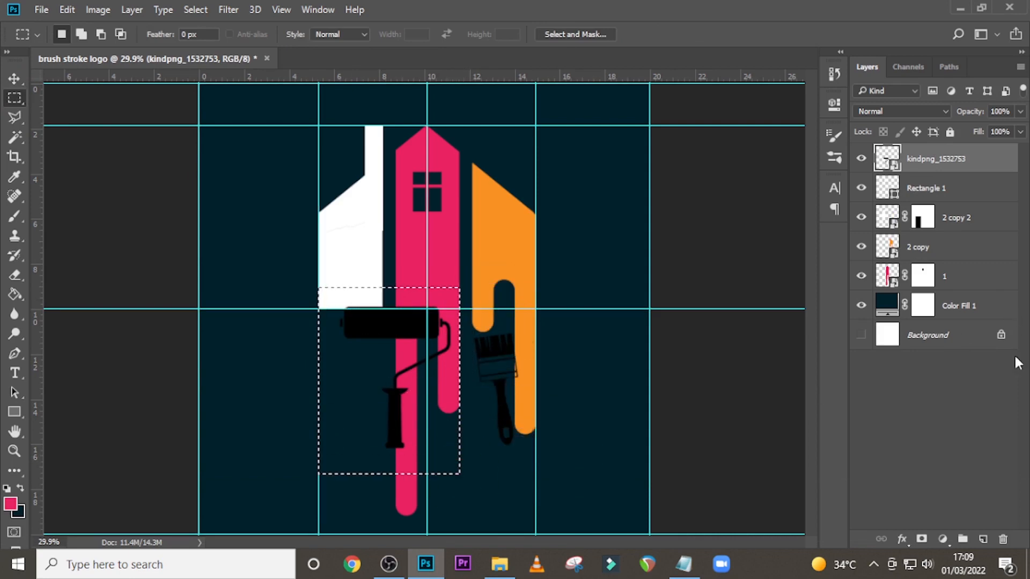
left_click(921, 539)
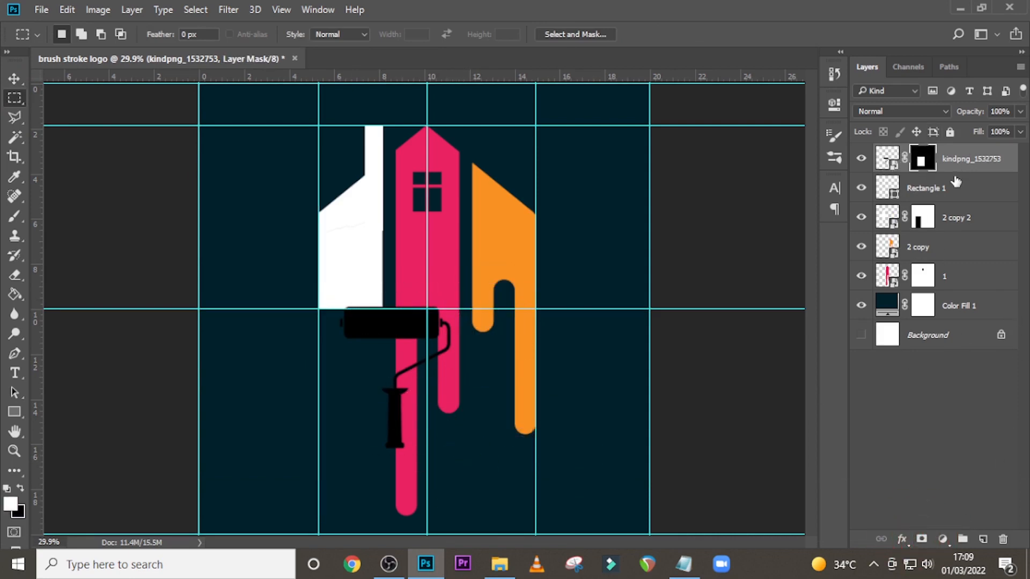
right_click(957, 159)
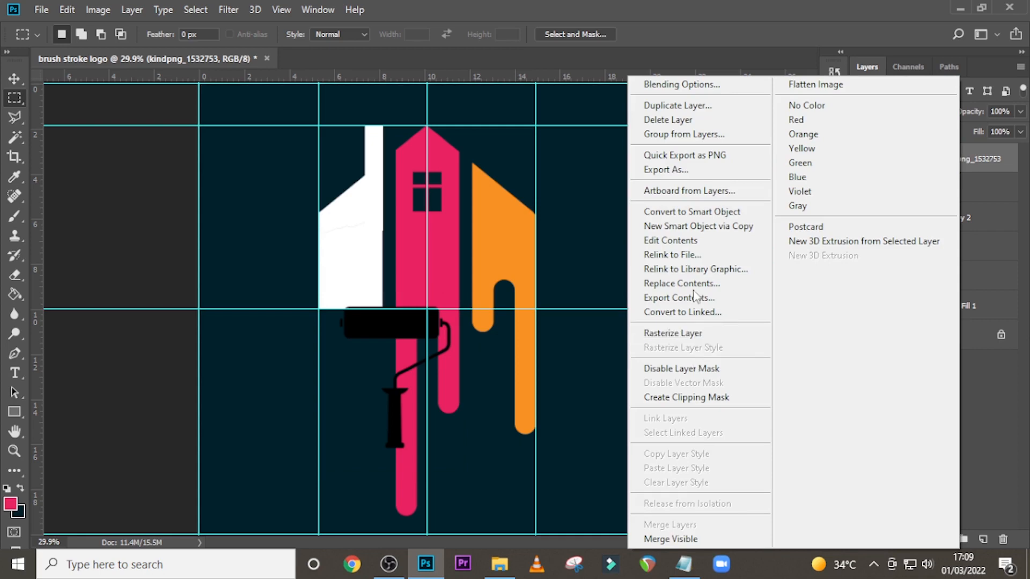
left_click(697, 212)
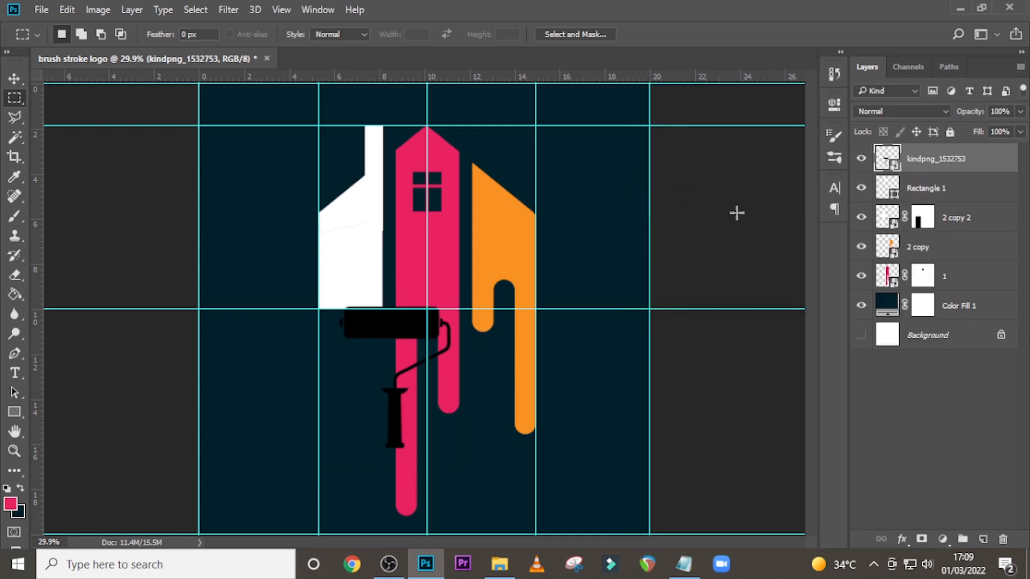
- Apply a white (ffffff) Color Overlay at 100% opacity to the paint roller layer
double_click(979, 157)
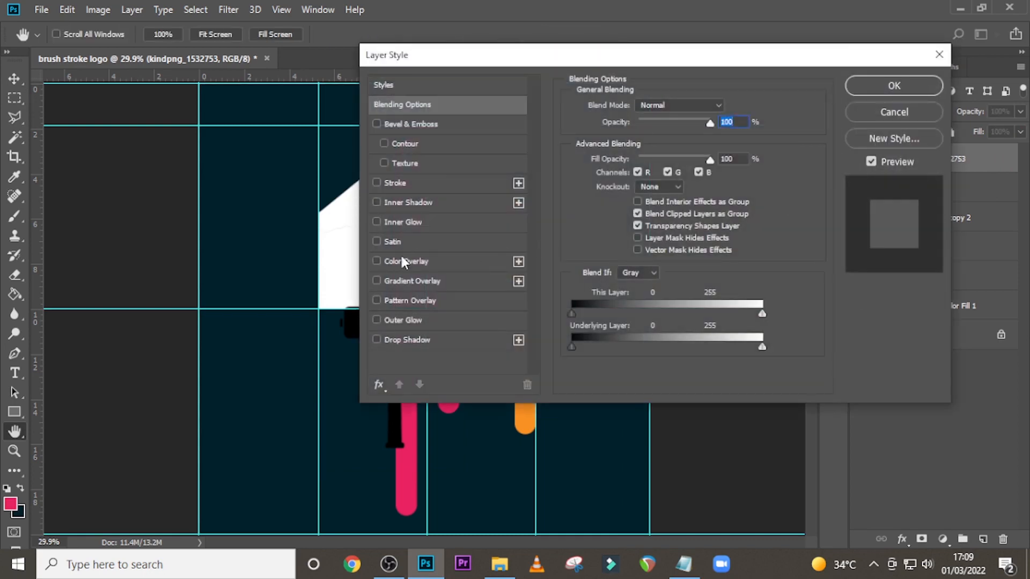
left_click(403, 261)
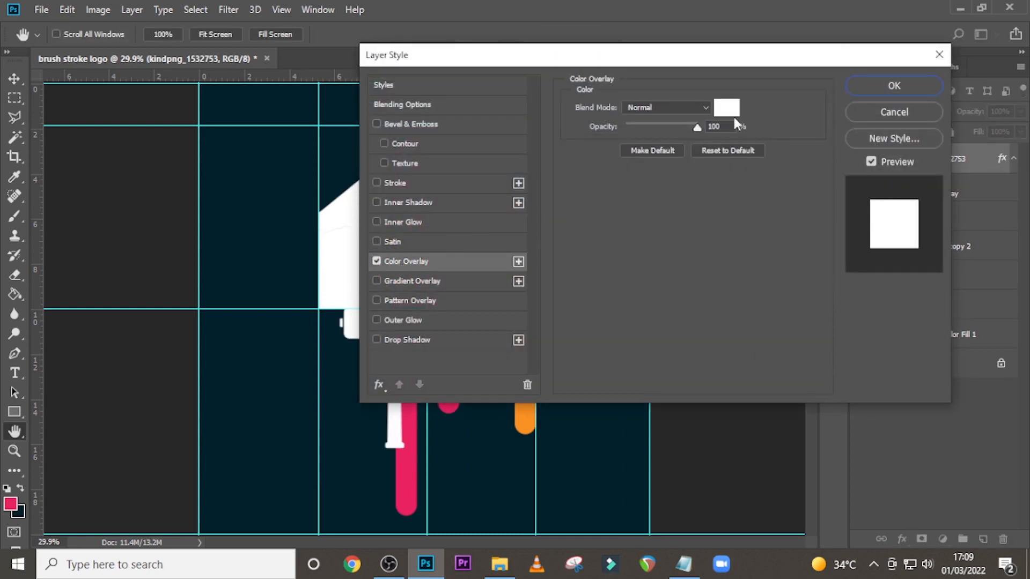
left_click(726, 107)
left_click(914, 255)
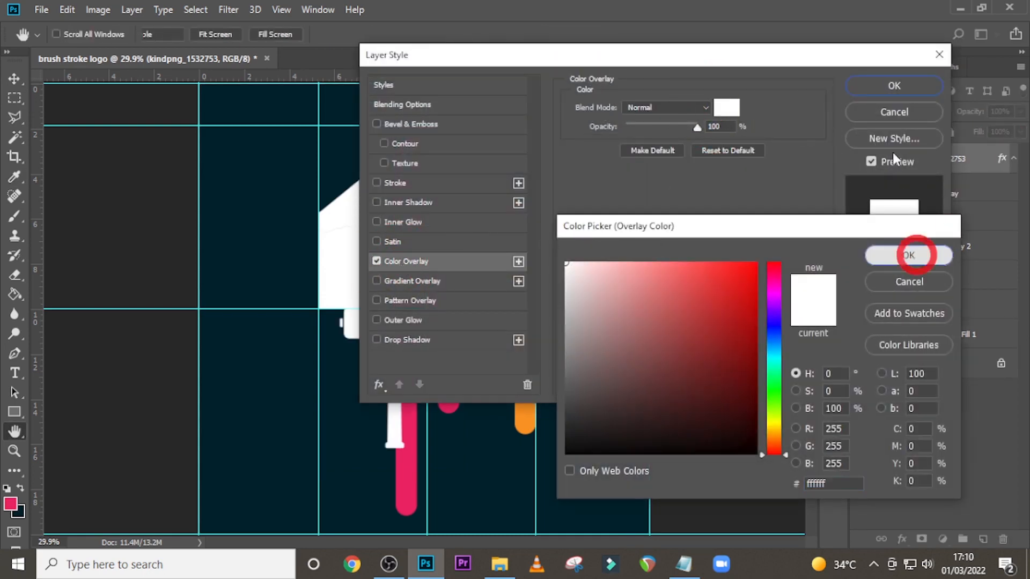
left_click(894, 86)
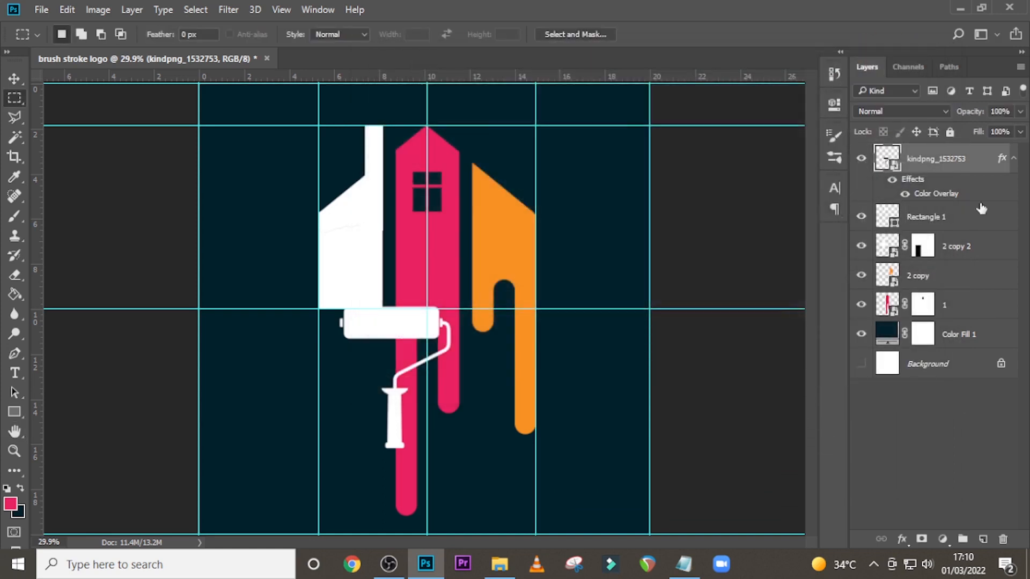
left_click(1013, 159)
- Flip the paint roller horizontally and move it just beneath the white bar
key("ctrl+t")
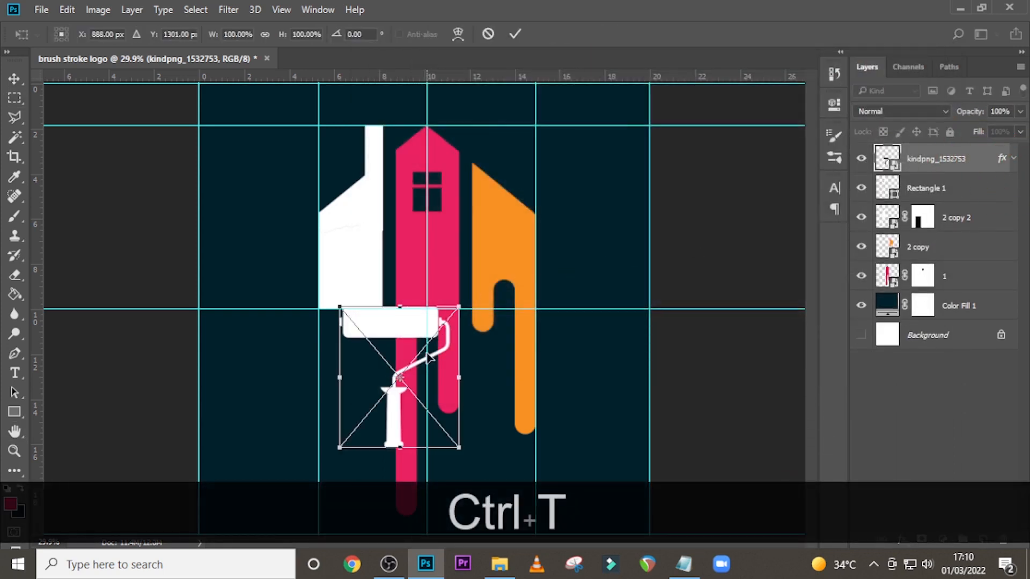
right_click(429, 358)
left_click(485, 324)
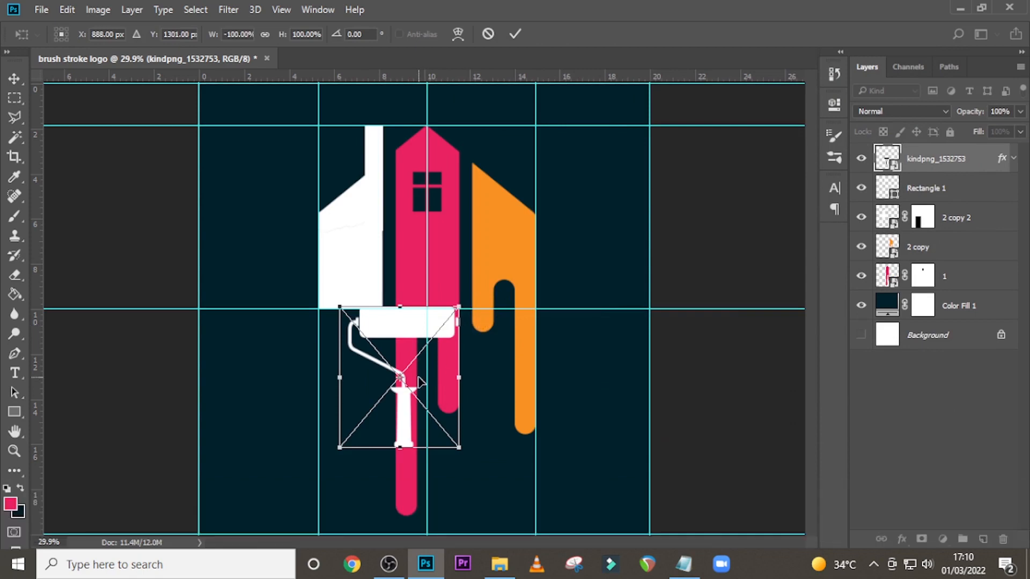
mouse_move(420, 380)
left_mouse_down()
mouse_move(343, 376)
mouse_move(356, 376)
left_mouse_up()
key("shift+Down")
key("shift+Down")
key("shift+Down")
key("shift+Down")
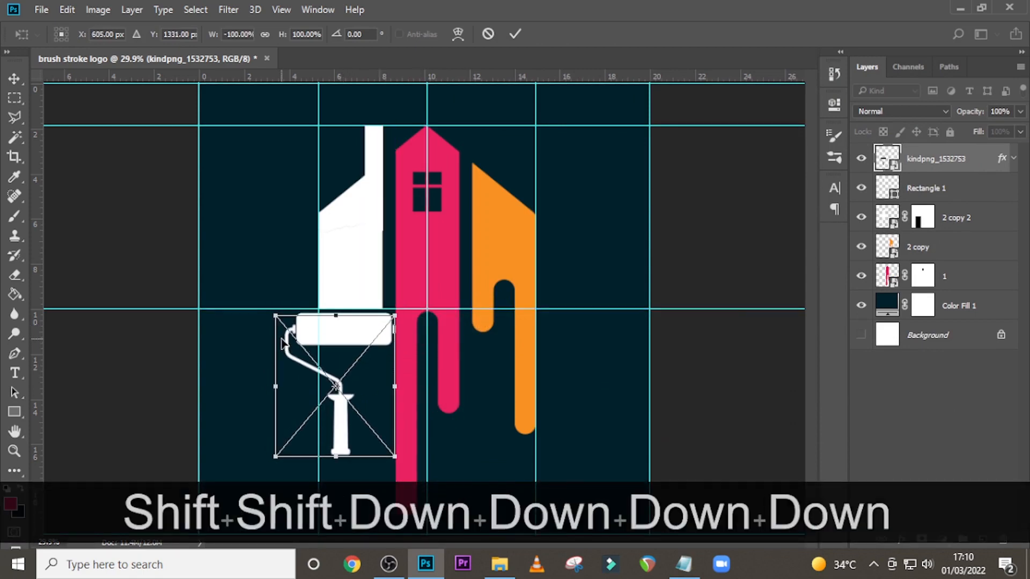
key("shift+Down")
key("Return")
- Hide the guides and nudge the paint roller left and slightly up to clear the pink bar
key("ctrl+h")
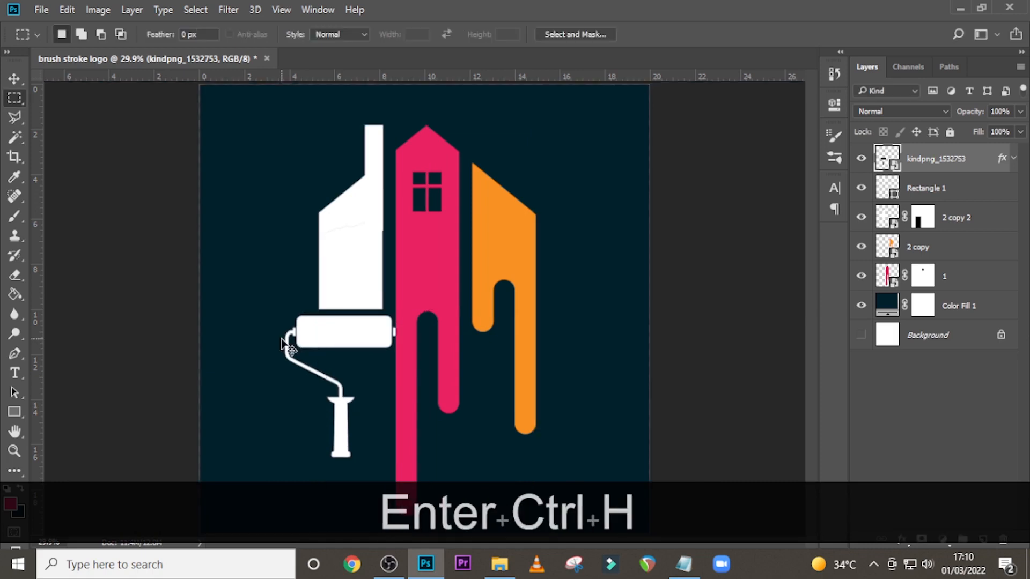
key("Left")
key("Left")
key("Left")
key("Left")
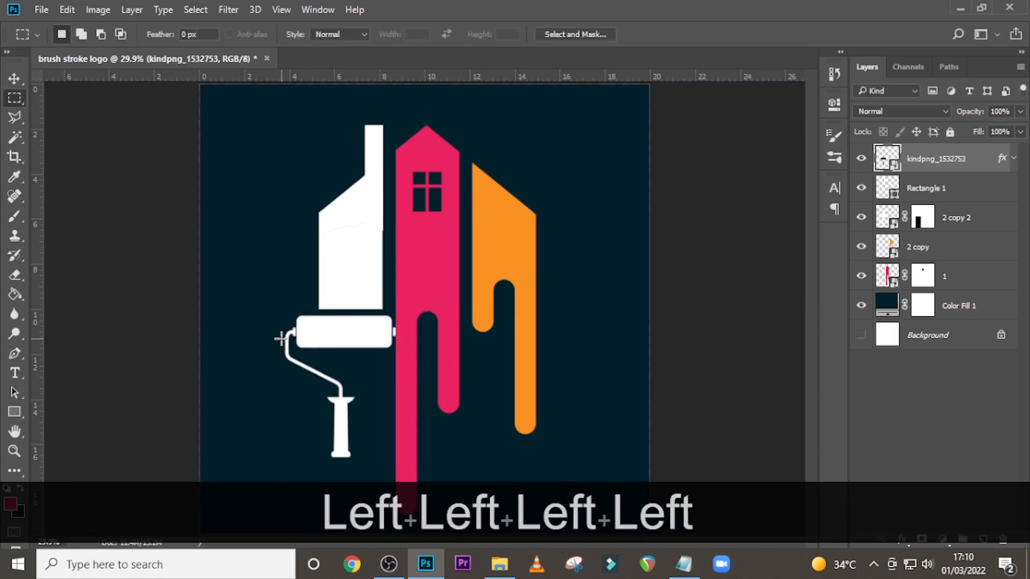
key("v")
key("Left")
key("Left")
key("Left")
key("Left")
key("Left")
key("Up")
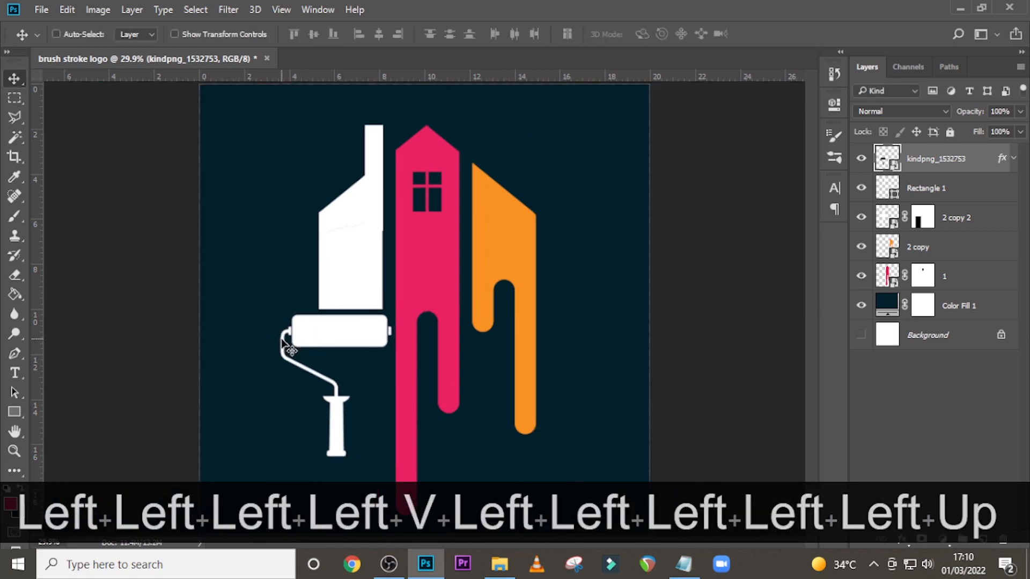
key("ctrl+minus")
key("ctrl+minus")
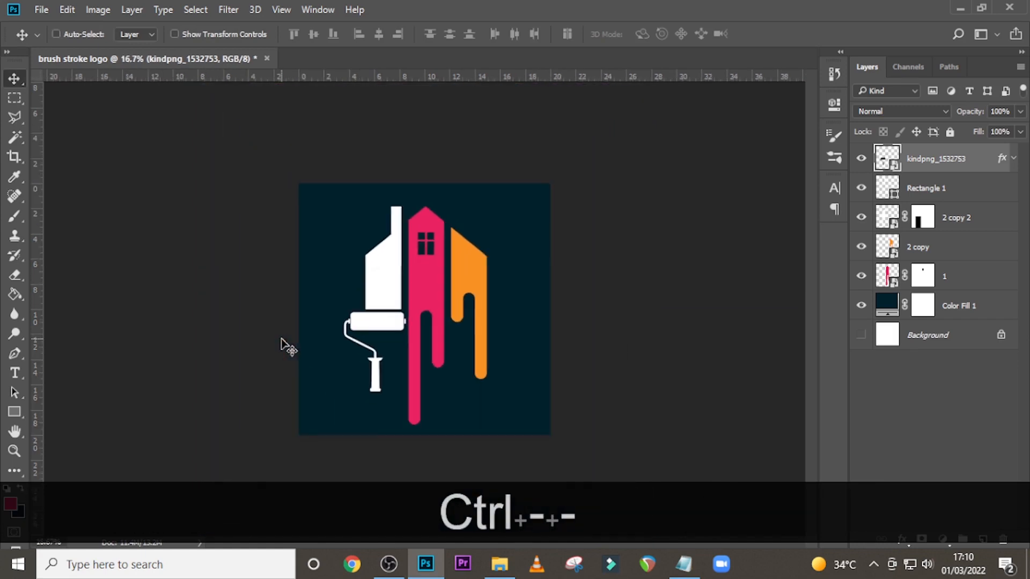
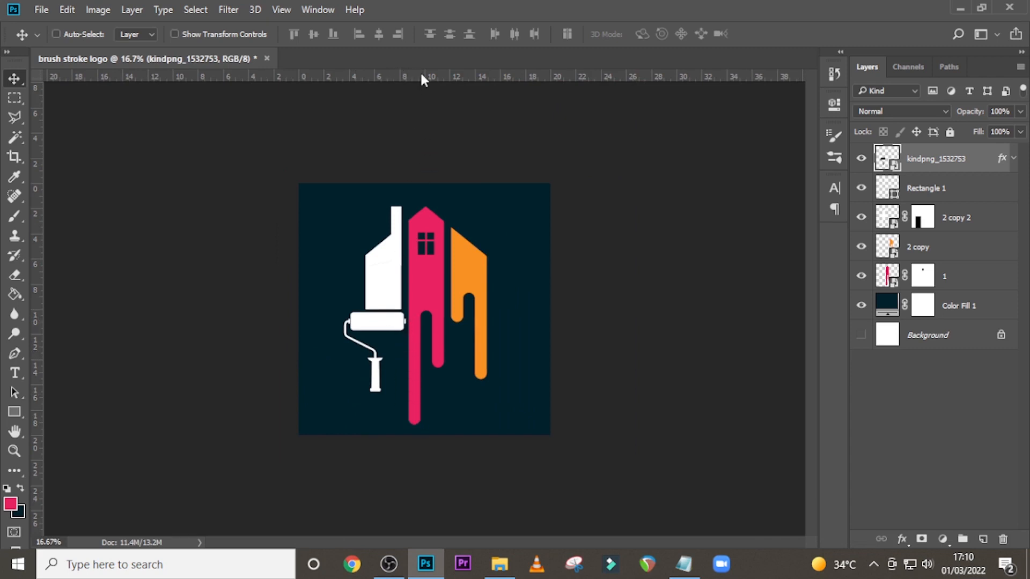
- Add horizontal guides at the lower ends of the orange drip and the roller handle
left_click_drag(422, 79, 429, 378)
left_click_drag(436, 77, 434, 386)
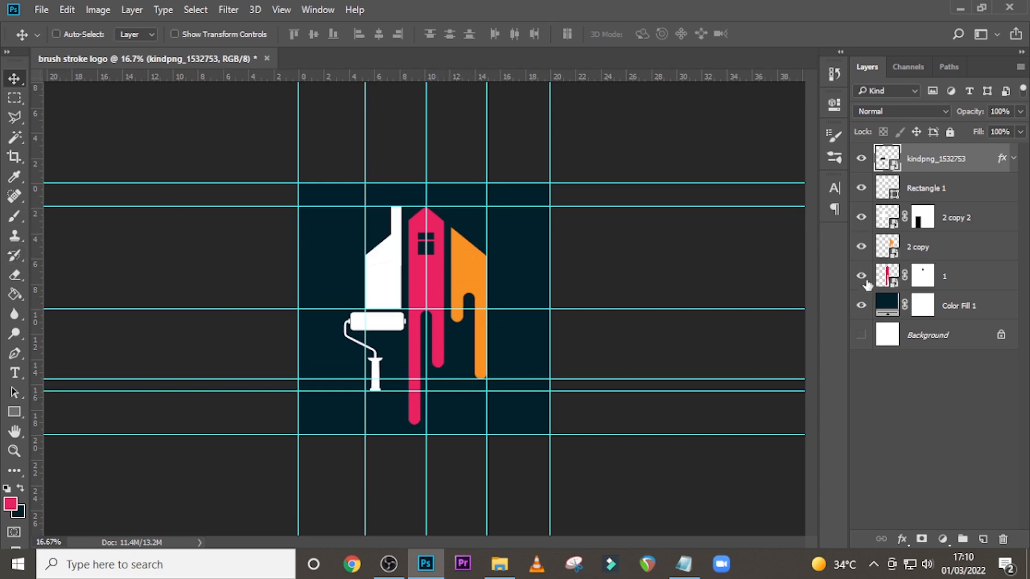
- Rasterize the pink bar's layer 1, convert it with its mask to a smart object, and duplicate it
left_click(924, 275)
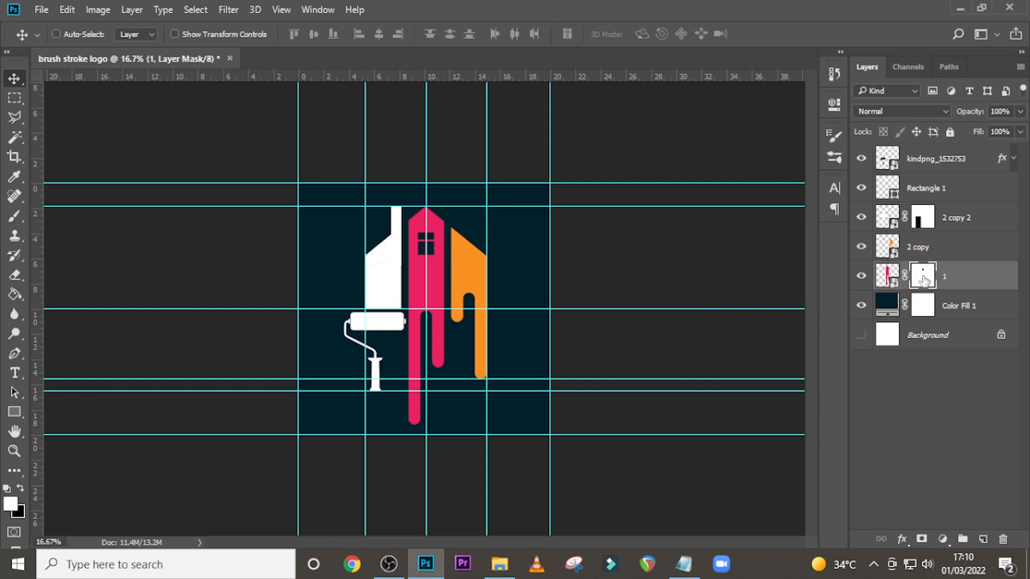
right_click(952, 281)
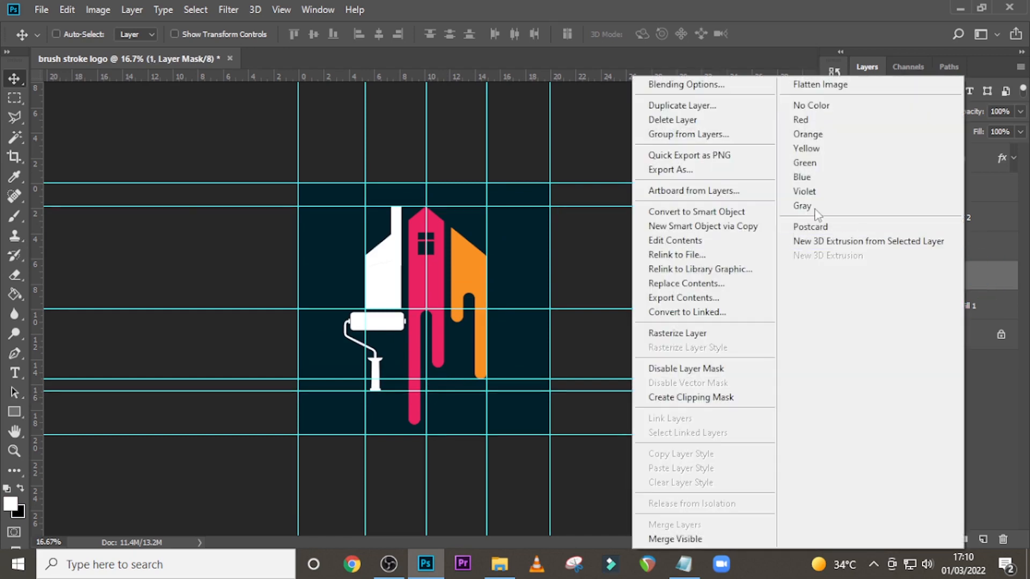
left_click(680, 336)
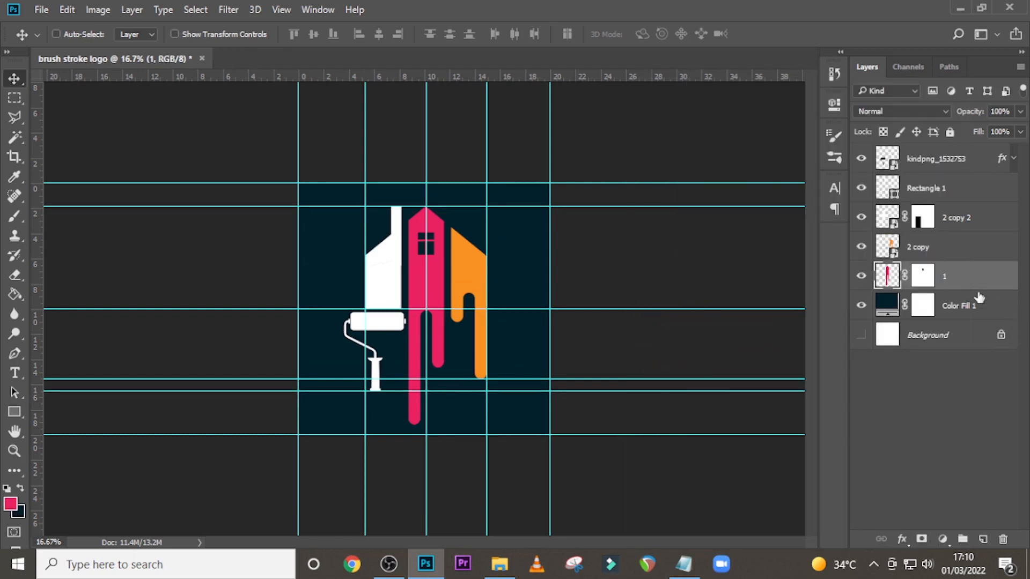
right_click(950, 275)
left_click(730, 261)
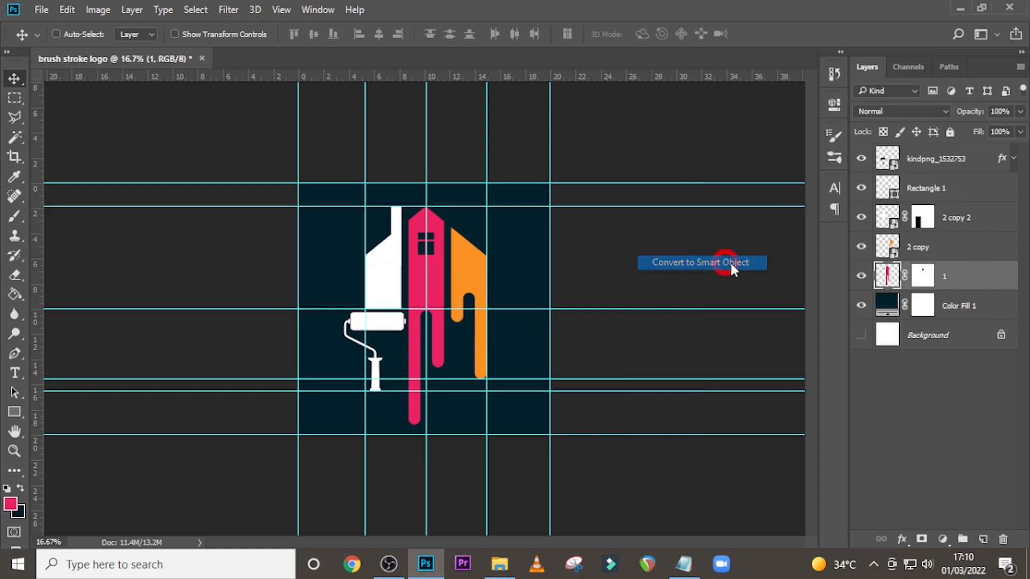
key("ctrl+j")
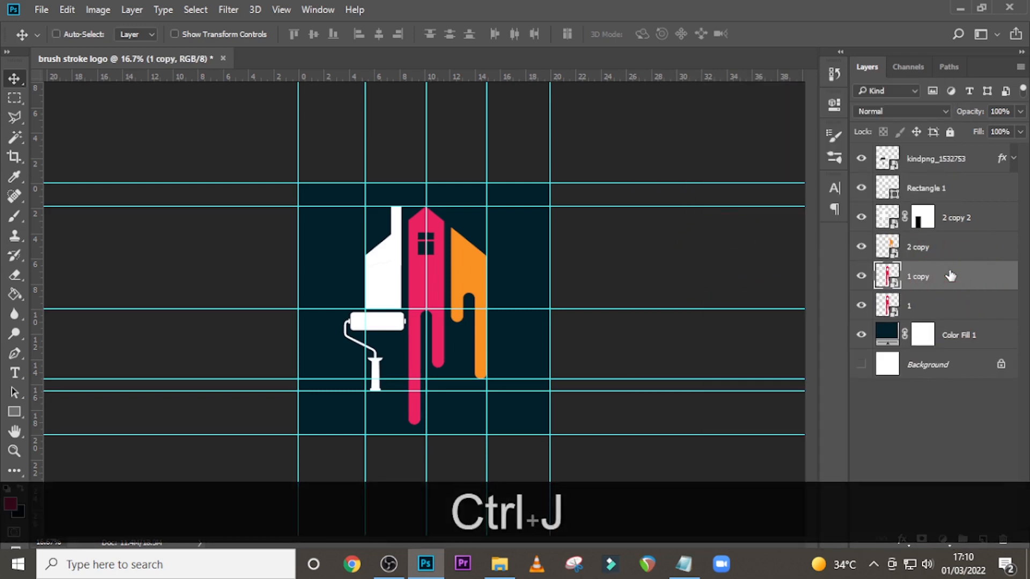
- Mask layer 1 copy with a rectangular selection that keeps the pink bar down to just above its shorter drip's rounded end
left_click(15, 99)
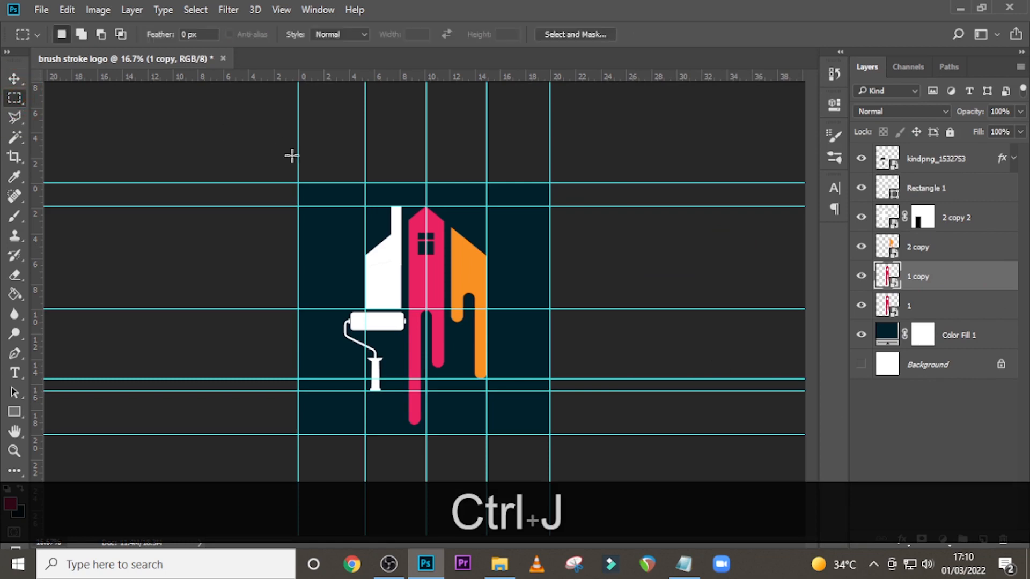
left_click_drag(396, 184, 460, 358)
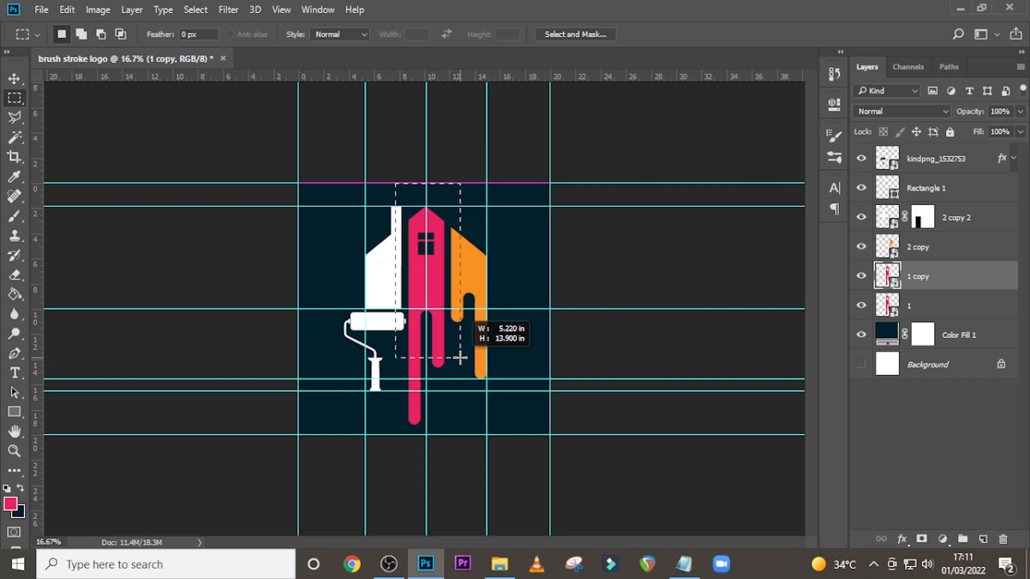
mouse_move(460, 357)
left_mouse_down()
mouse_move(460, 345)
mouse_move(458, 354)
left_mouse_up()
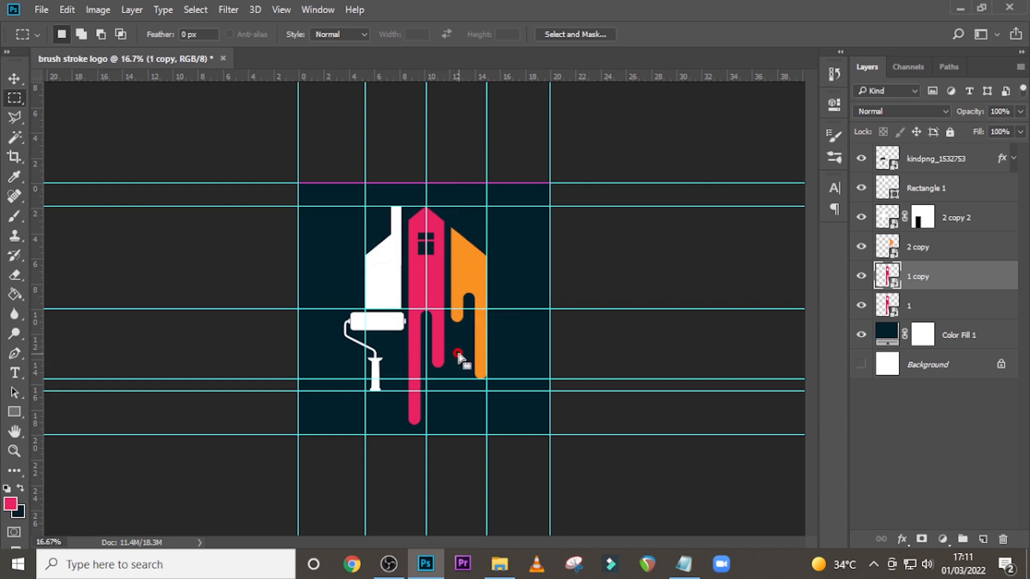
left_click(921, 539)
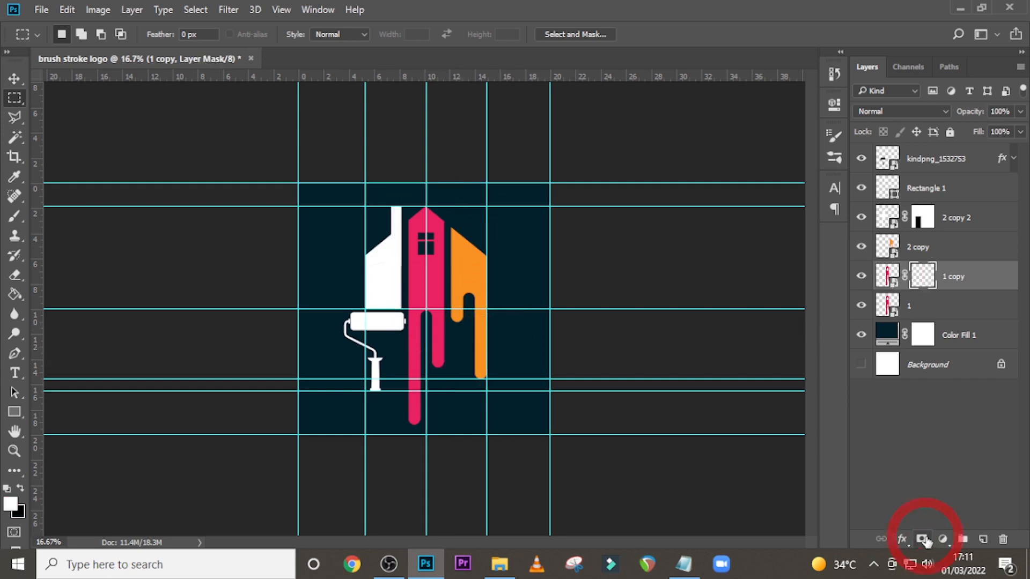
- Mask layer 1 with a rectangular selection that keeps only the lower end of the long pink drip
left_click(888, 306)
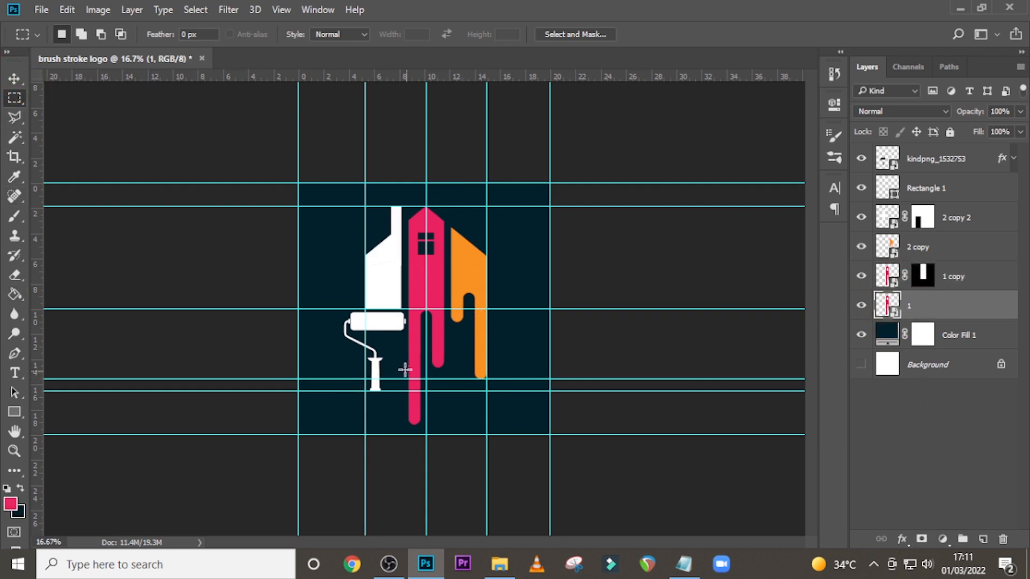
left_click_drag(401, 369, 449, 434)
left_click(921, 539)
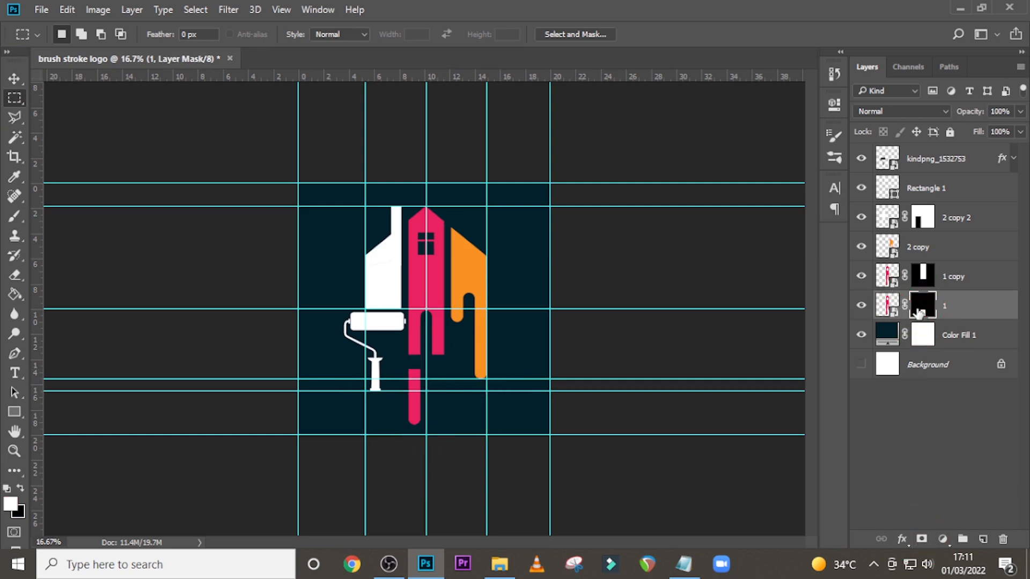
- Move the separated pink drip end up to the guide at the roller handle's base to shorten the long drip
left_click(891, 307)
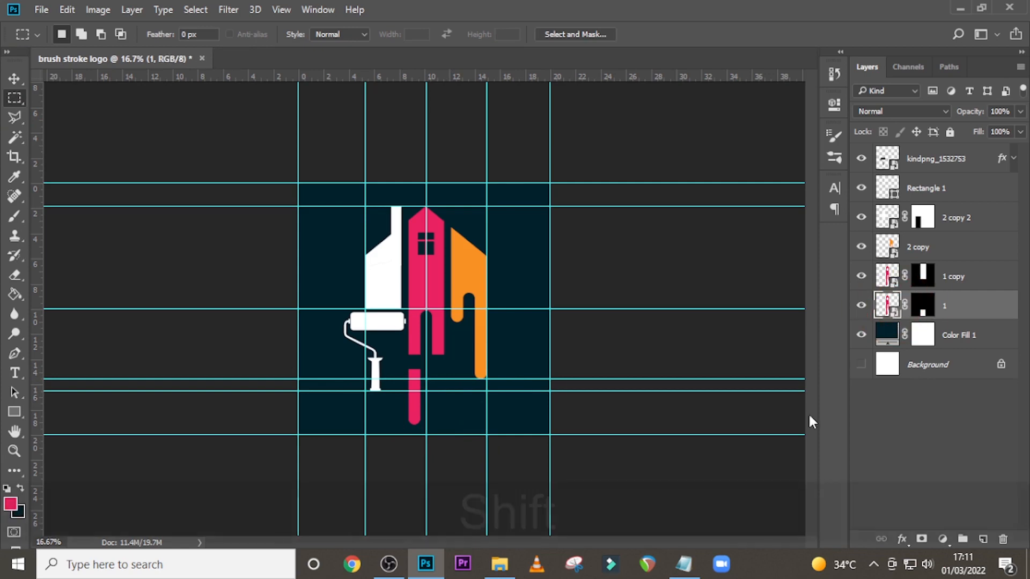
key("shift+Up")
key("shift+Up")
key("shift+Up")
key("shift+Up")
key("v")
key("shift+Up")
key("shift+Up")
key("shift+Up")
key("shift+Up")
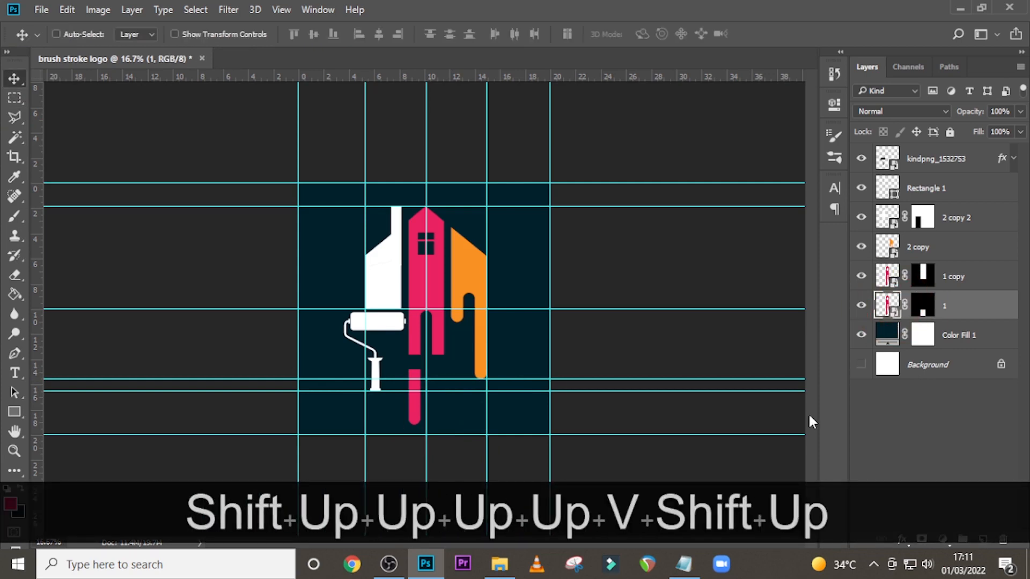
key("shift+Up")
key("shift+Up")
key("shift+Up")
key("shift+Up")
key("shift+Up")
key("shift+Up")
key("shift+Up")
key("shift+Up")
key("shift+Up")
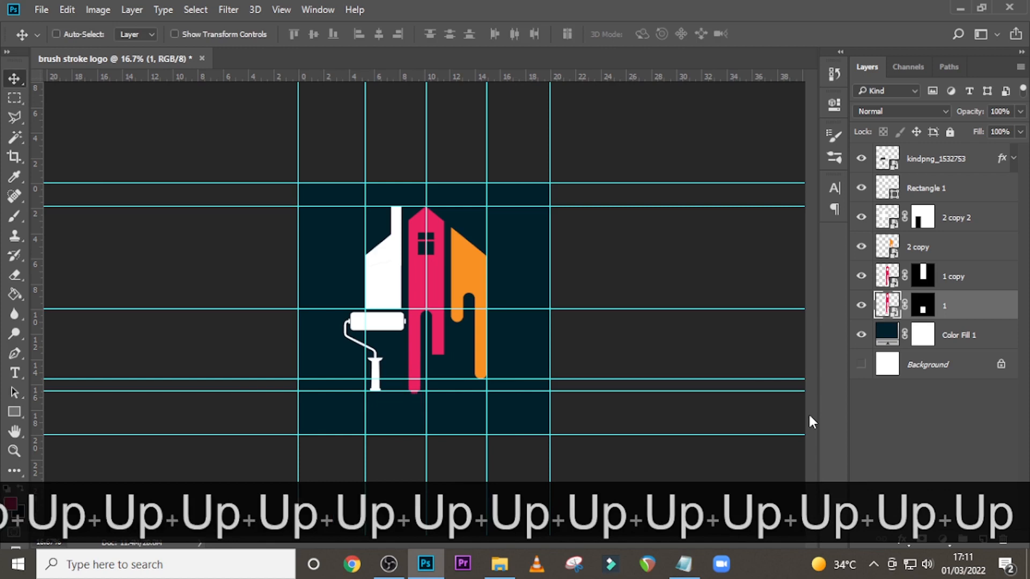
- Nudge the separated pink drip end slightly down to align with the lower guide, and hide the guides
key("shift+Down")
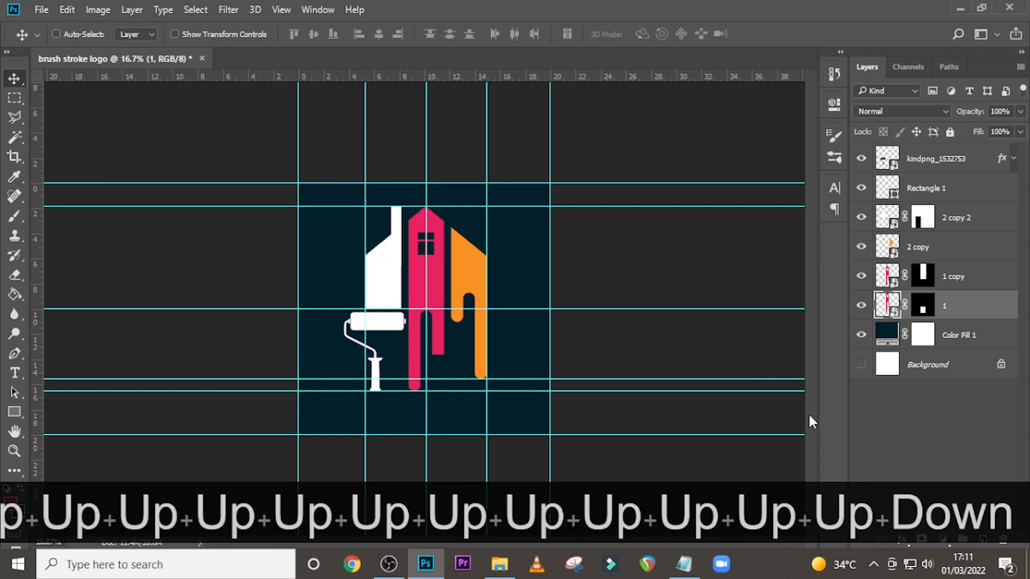
key("ctrl+h")
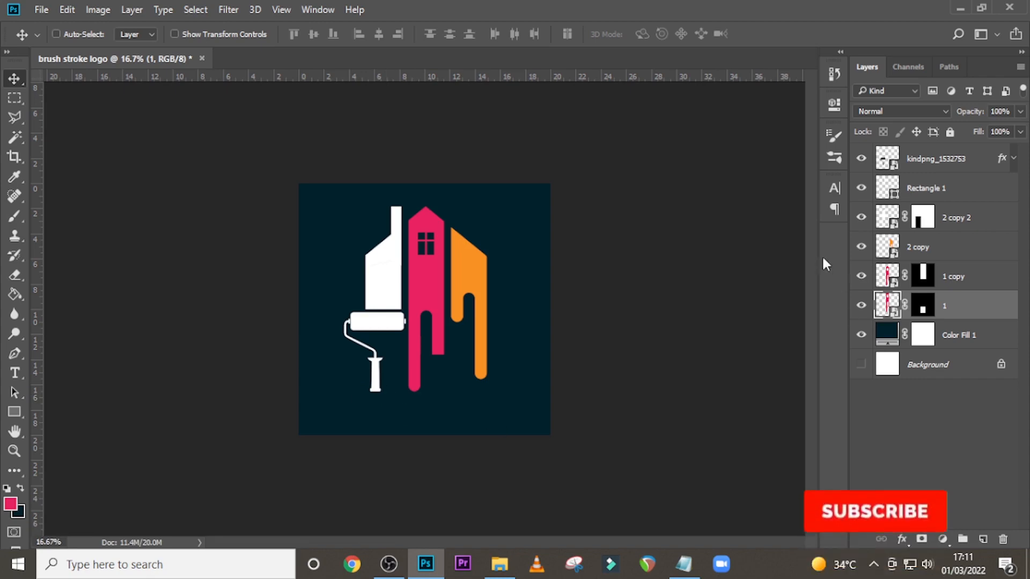
- Convert the masked layers 1, 1 copy and 2 copy 2 each into smart objects
right_click(945, 313)
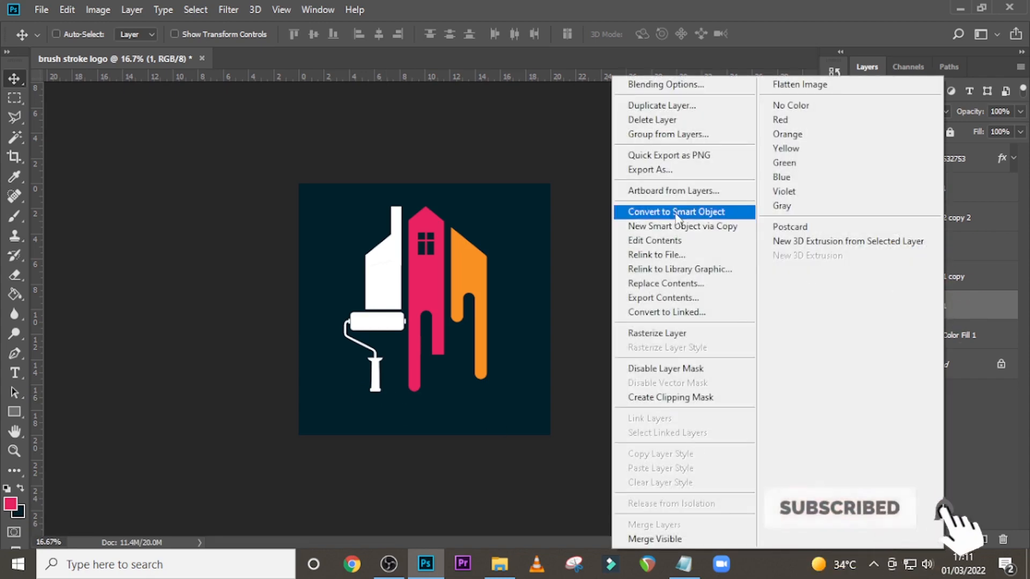
left_click(678, 214)
right_click(950, 272)
left_click(689, 213)
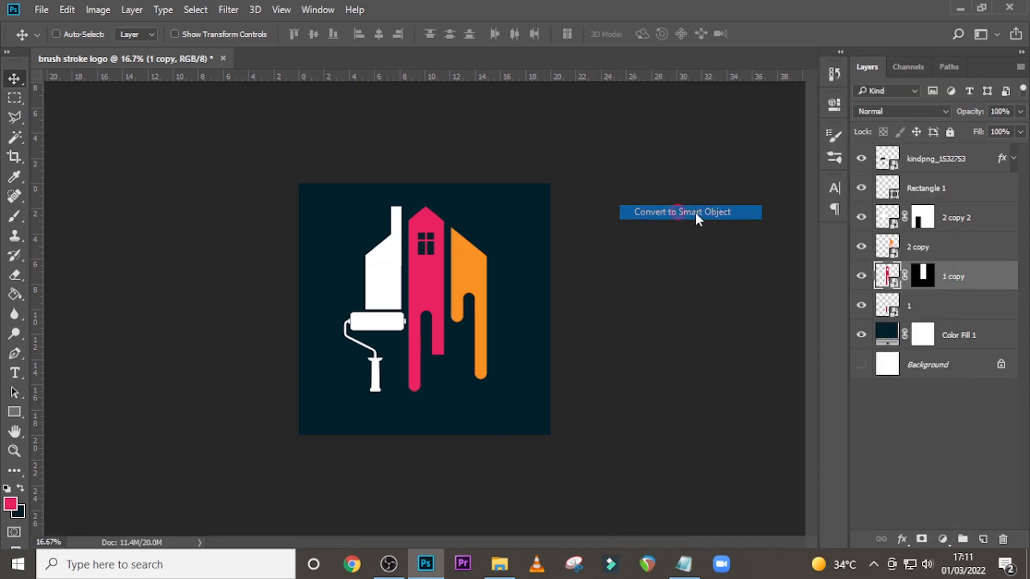
right_click(953, 216)
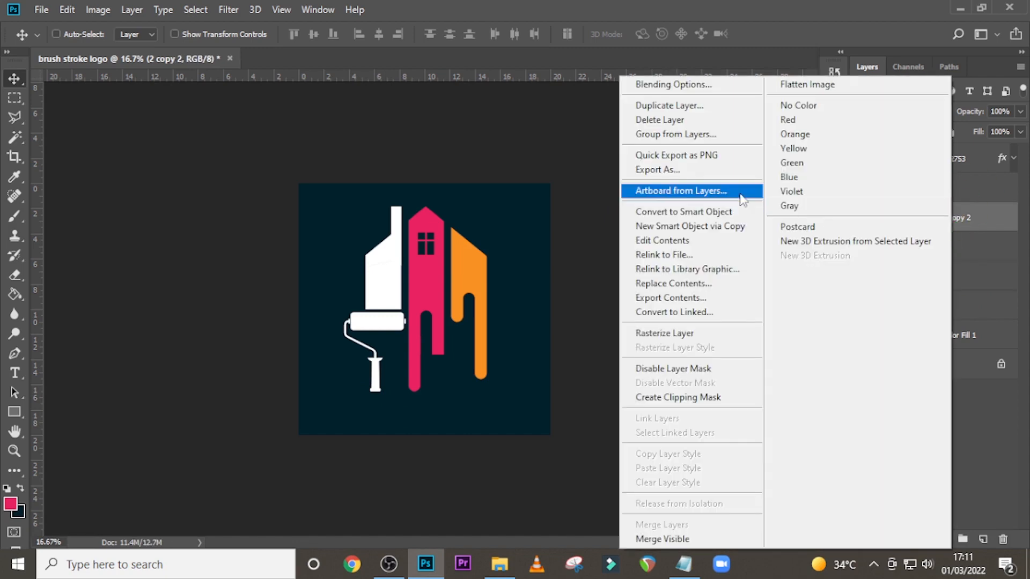
left_click(683, 210)
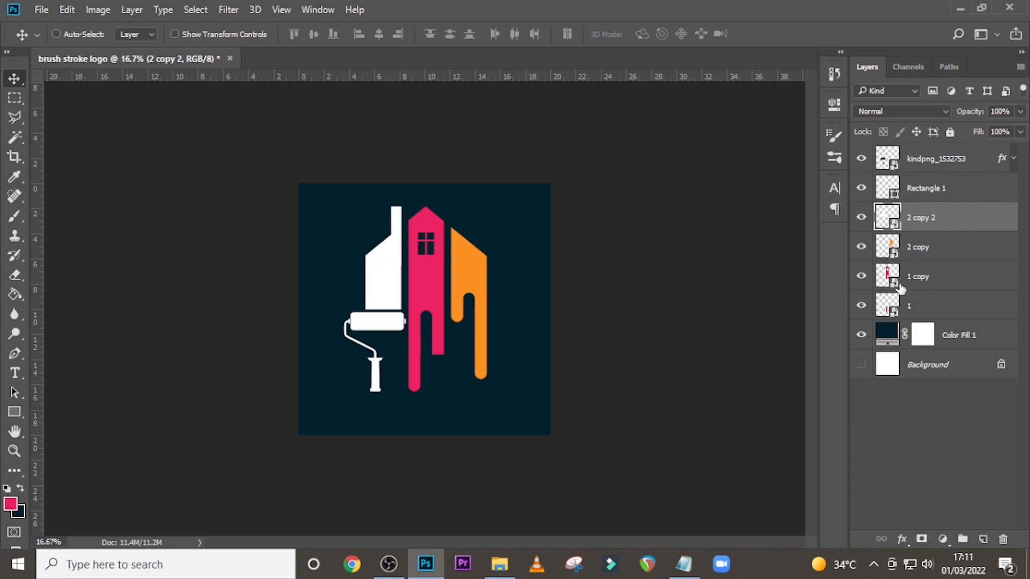
- Group all the logo layers from kindpng_1532753 down to 1, name the group LOGOMARK, and check it by toggling its visibility
left_click(934, 167)
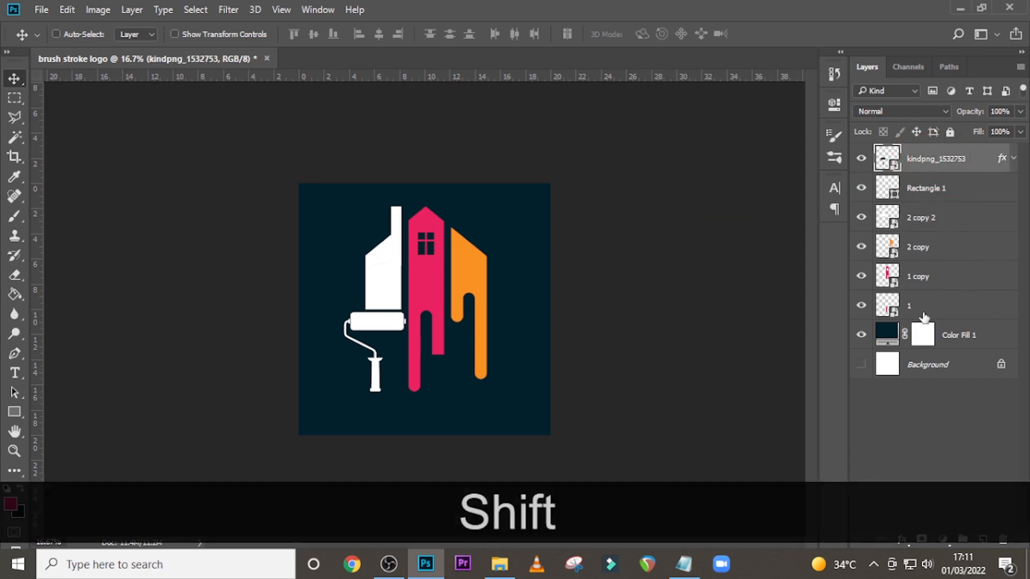
left_click(922, 315, "shift")
key("ctrl+shift+g")
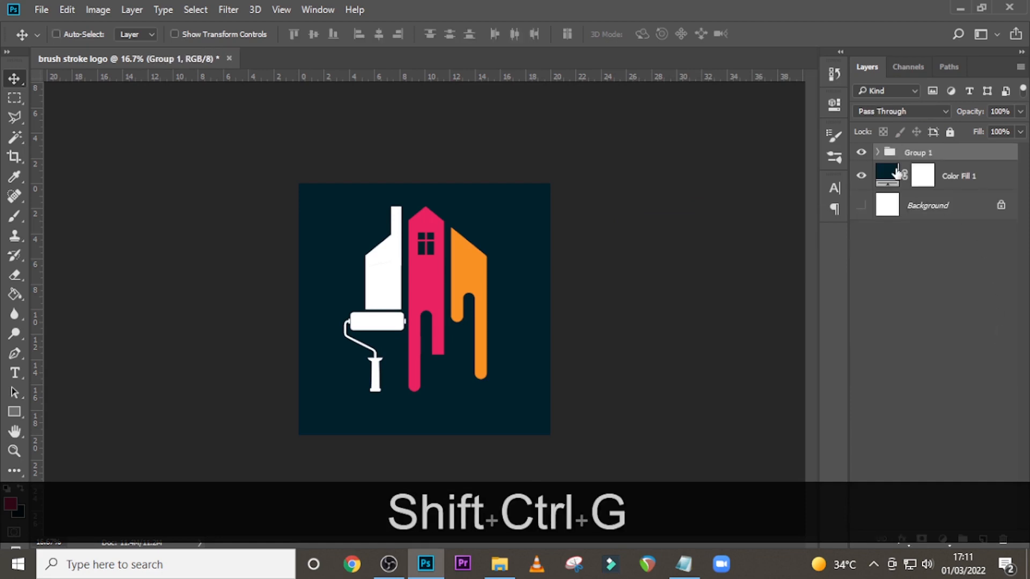
double_click(917, 153)
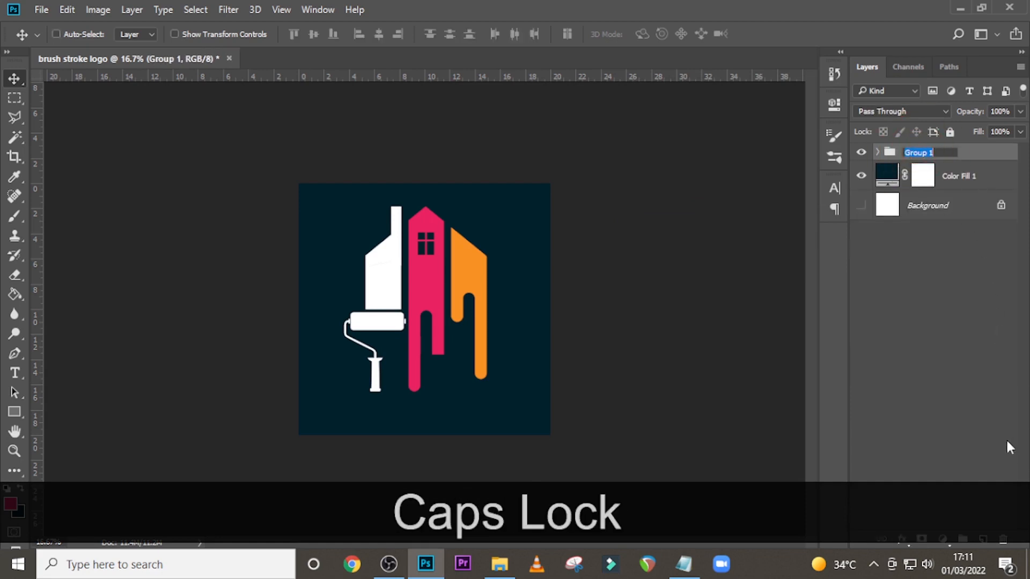
type("LOGO")
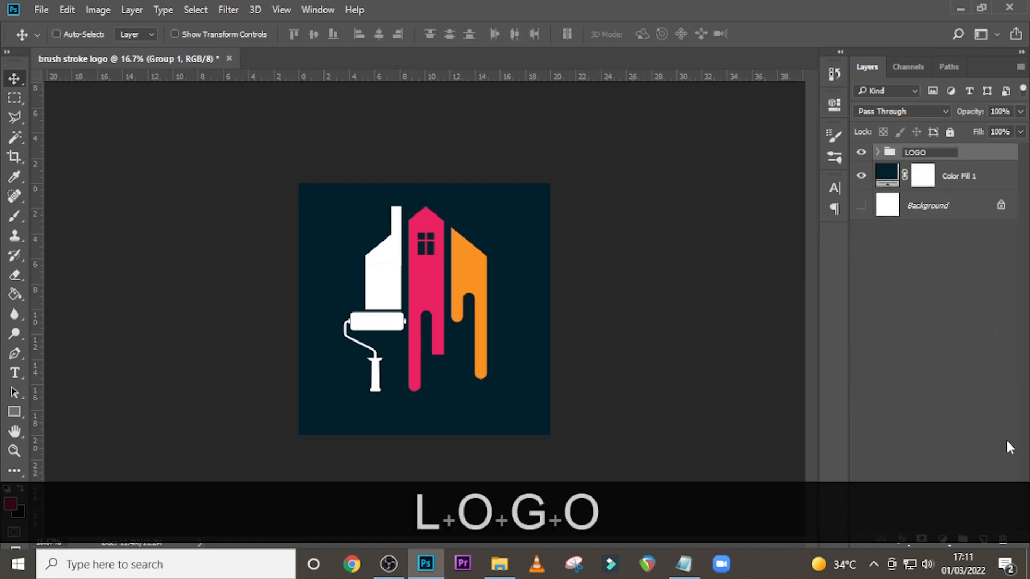
type("MARK")
key("Return")
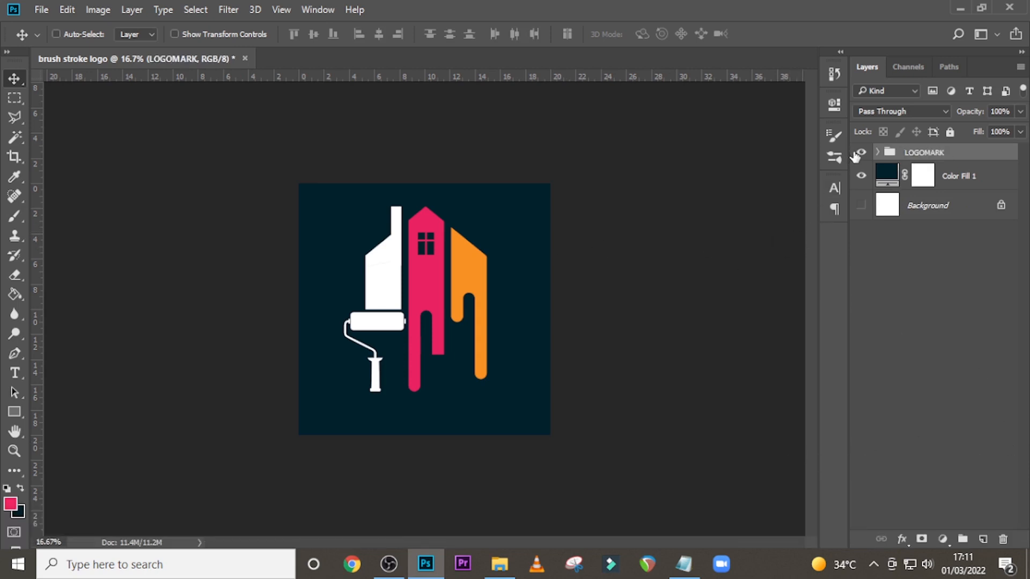
left_click(861, 153)
left_click(860, 152)
- Create a new 2000 x 2000 pixel RGB document at 100 pixels/inch with a white background
key("v")
left_click(41, 9)
left_click(48, 26)
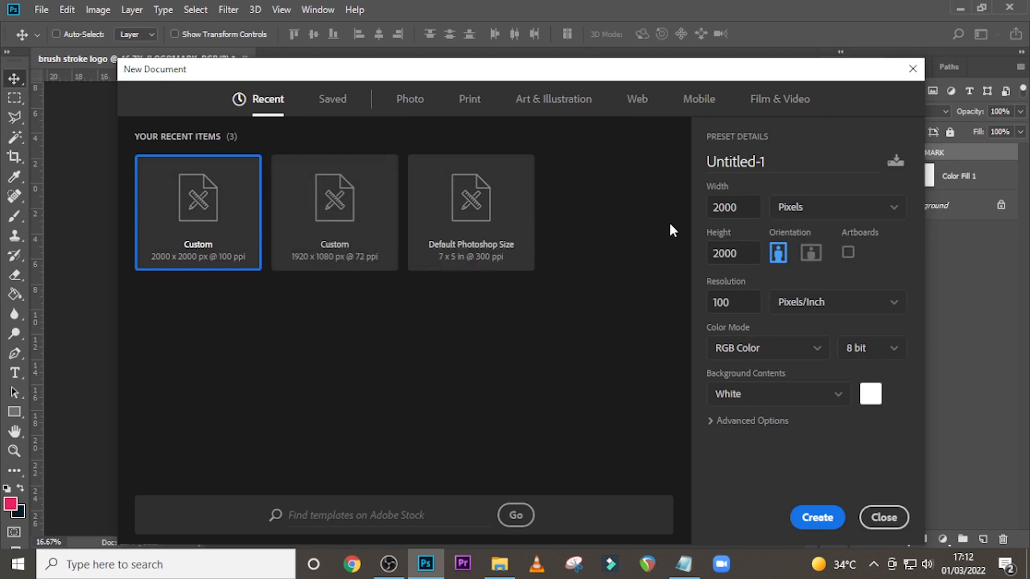
left_click(817, 517)
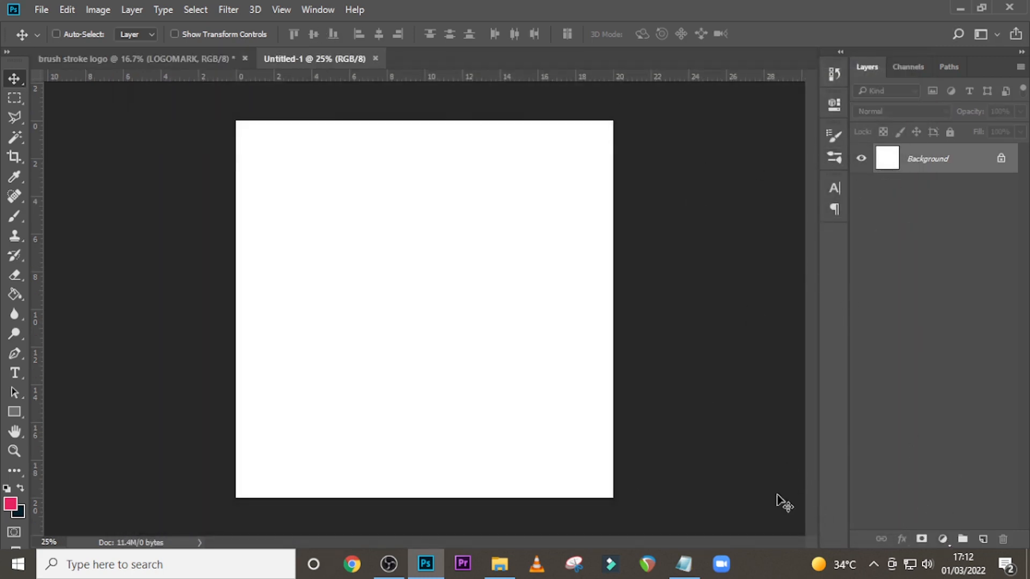
- Add a solid color fill layer in dark navy 001B27 above the new document's background
left_click(938, 536)
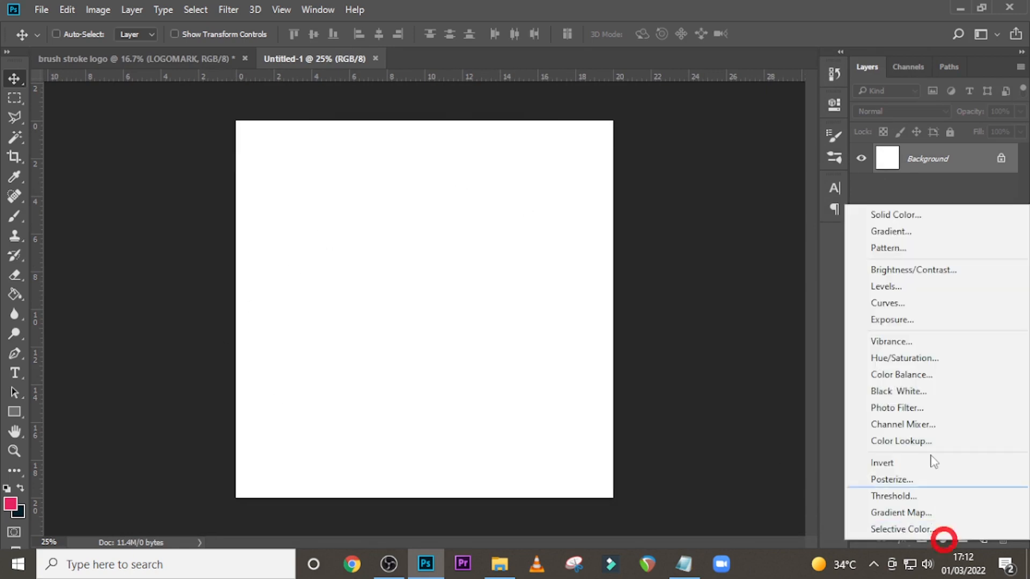
left_click(891, 212)
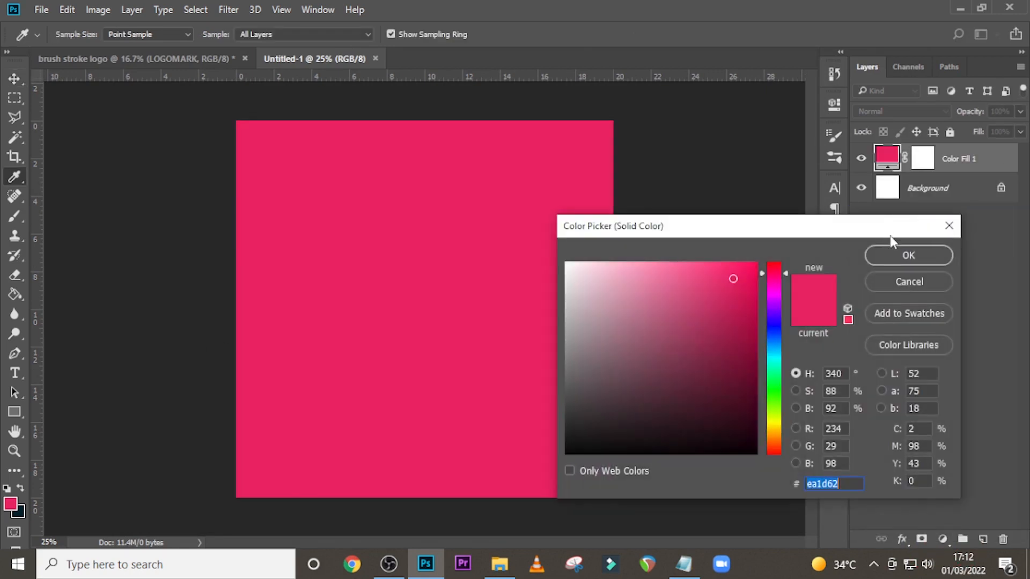
type("00")
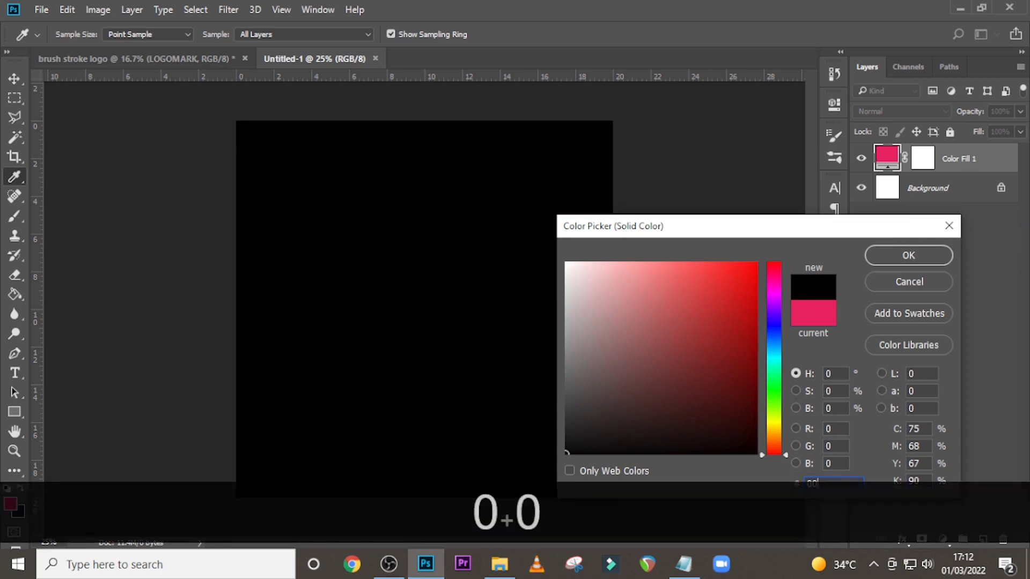
type("1B")
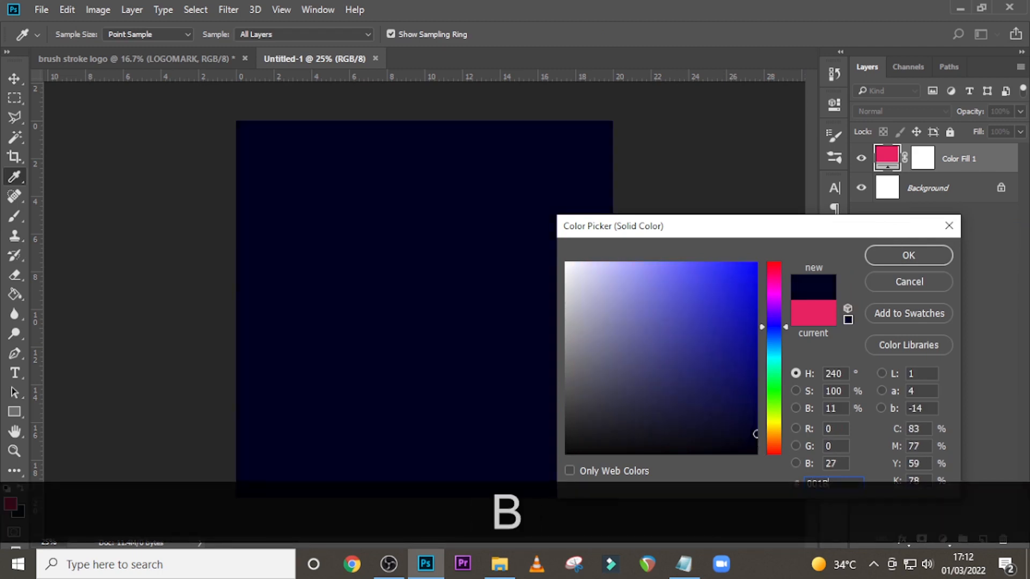
type("27")
key("Return")
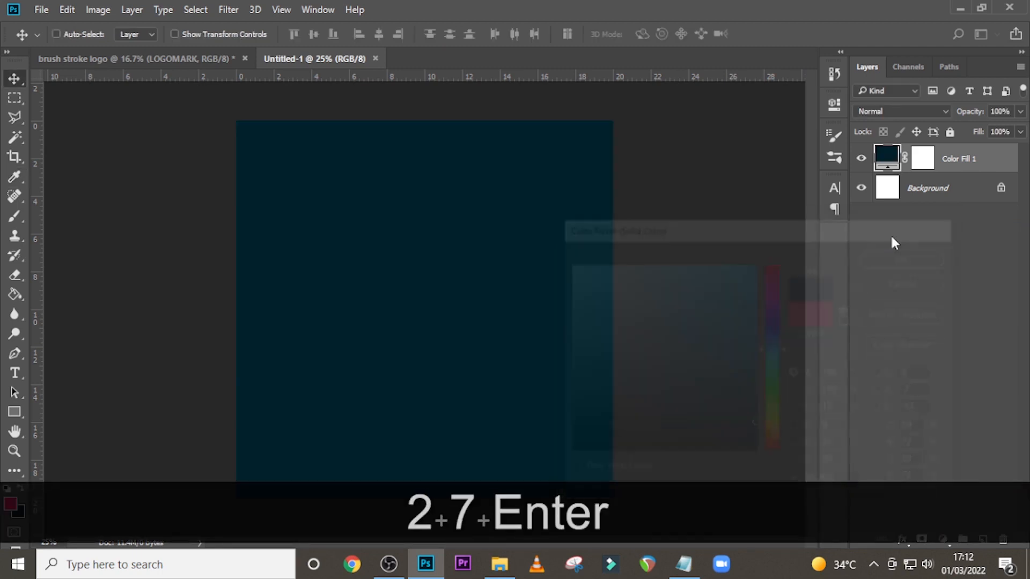
- Copy the LOGOMARK group from the brush stroke logo document into the new document
left_click(161, 56)
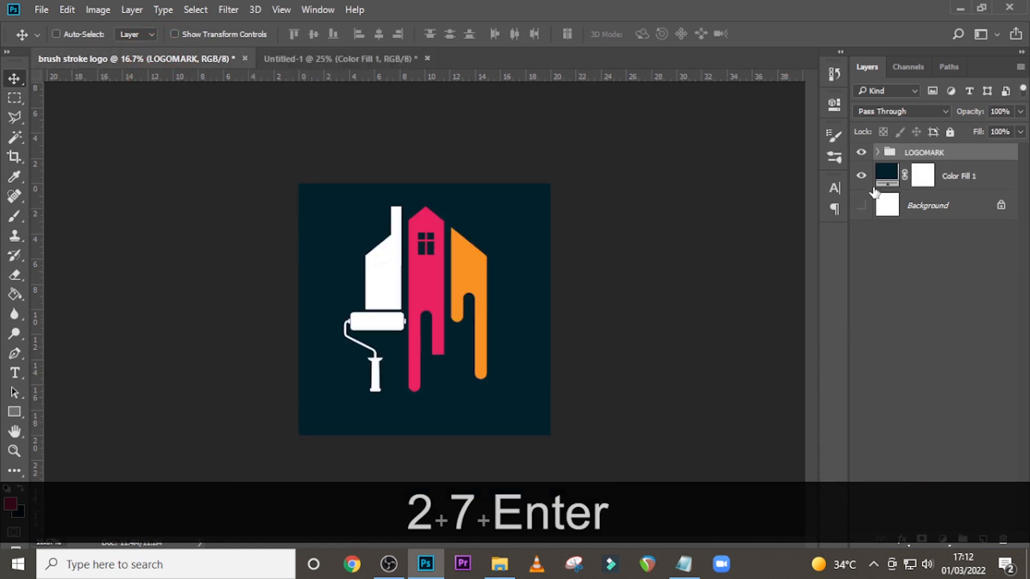
key("v")
left_click_drag(409, 294, 429, 309)
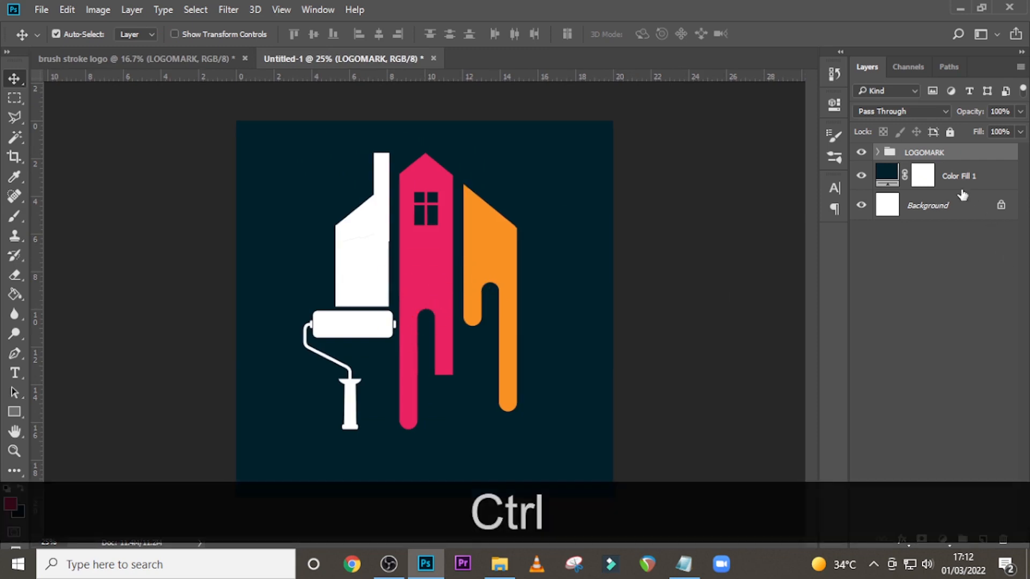
- Convert the LOGOMARK group to a smart object and scale it proportionally about its centre to about 77%
right_click(936, 155)
left_click(859, 224)
key("ctrl+t")
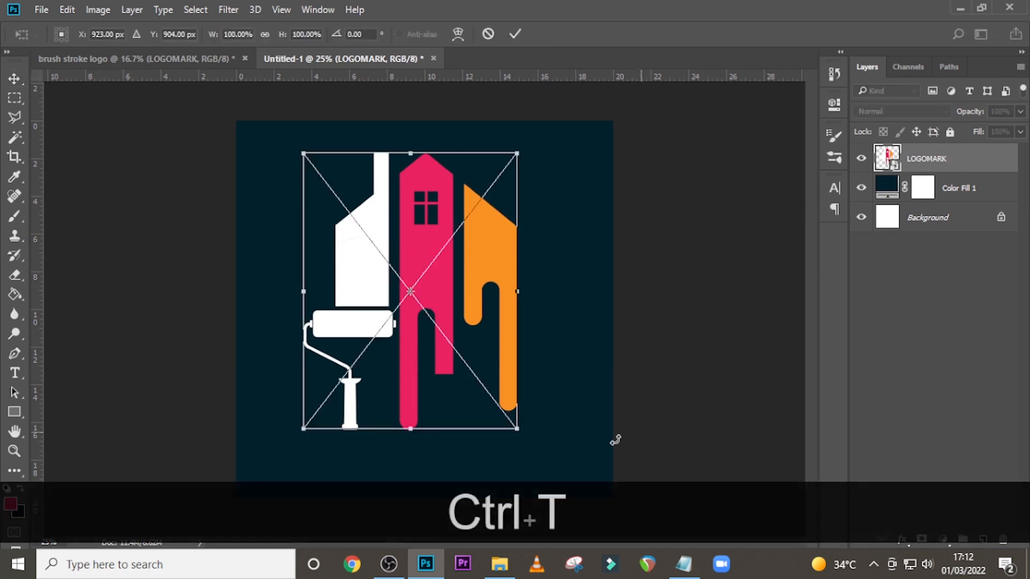
left_click_drag(521, 429, 496, 397)
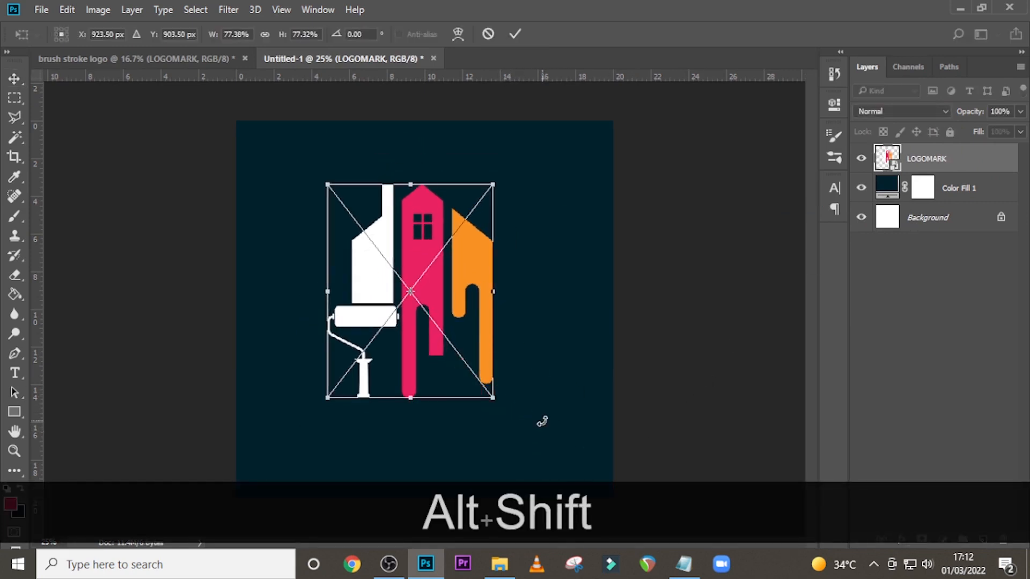
key("Return")
- Add a guide layout that marks the canvas edges and its horizontal and vertical centre lines
left_click(228, 9)
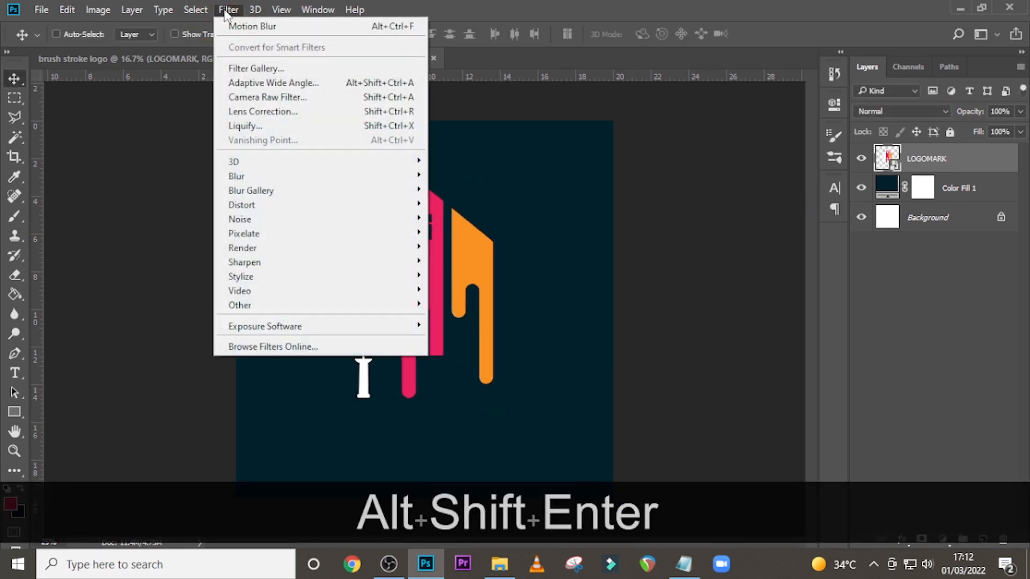
mouse_move(281, 13)
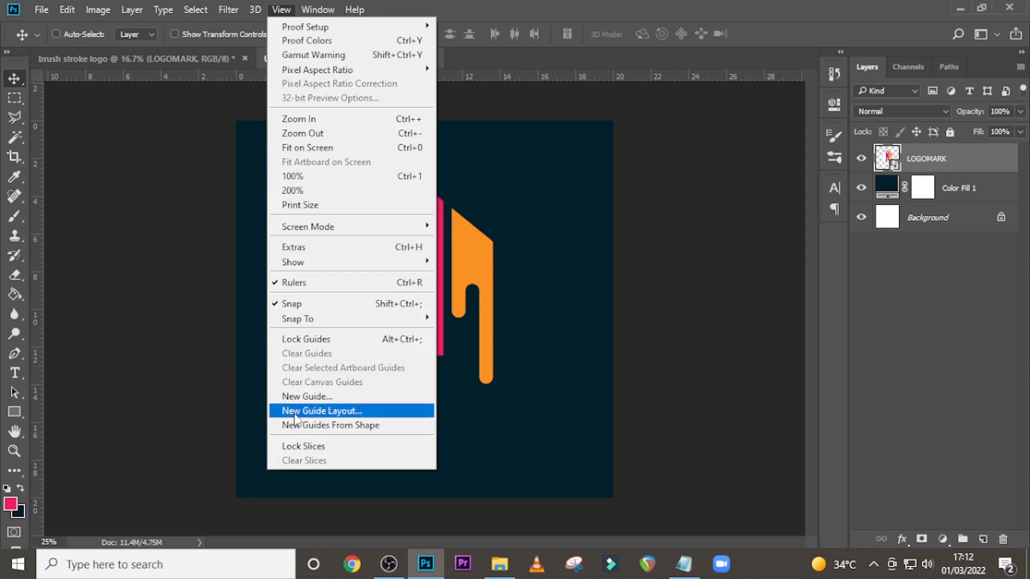
left_click(322, 411)
left_click(618, 134)
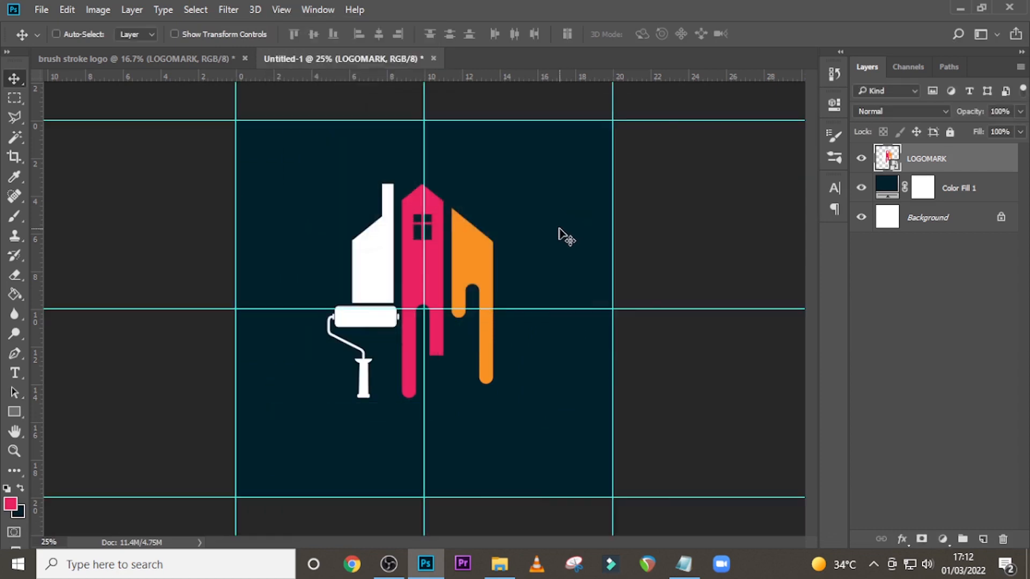
- Move the logomark into the upper part of the canvas, centred horizontally on the vertical centre guide
key("ctrl+t")
left_click_drag(434, 253, 446, 196)
key("Return")
- Add a text layer below the logomark with the name BrushStrokes, copied from the 94.txt note in Notepad
key("t")
left_click(285, 407)
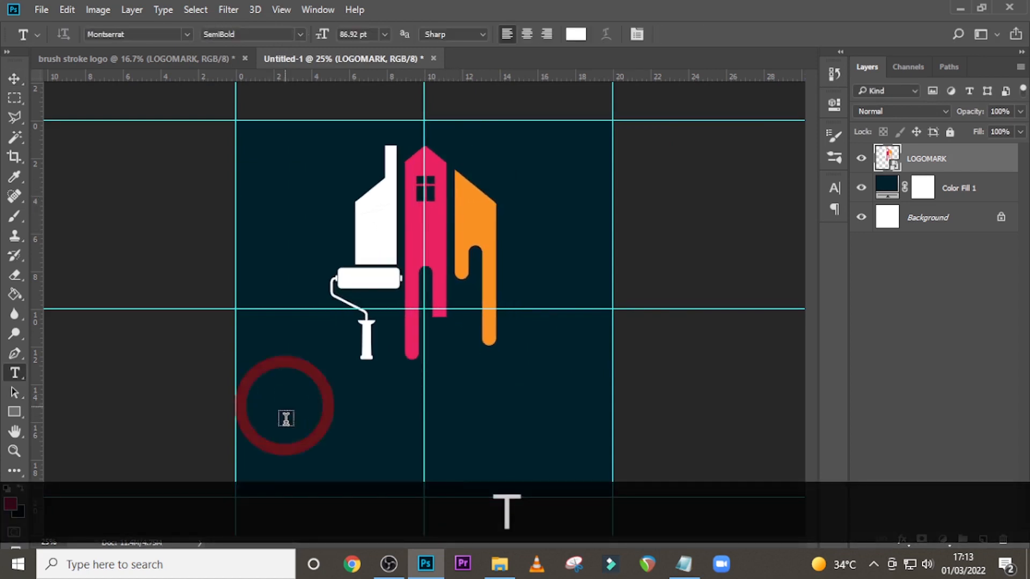
left_click(677, 563)
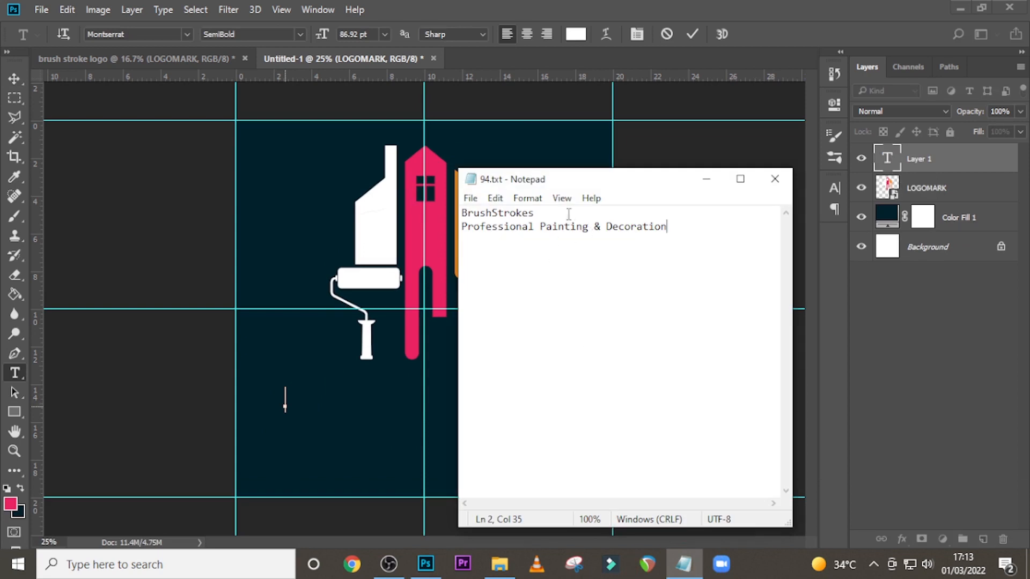
left_click_drag(569, 214, 462, 213)
key("ctrl+c")
left_click(515, 4)
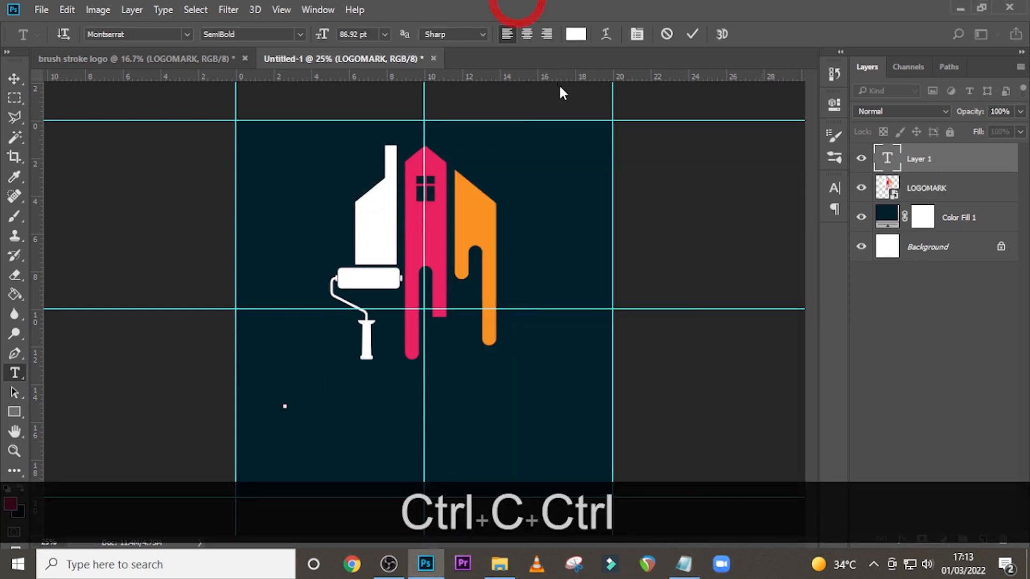
key("ctrl+v")
left_click(934, 162)
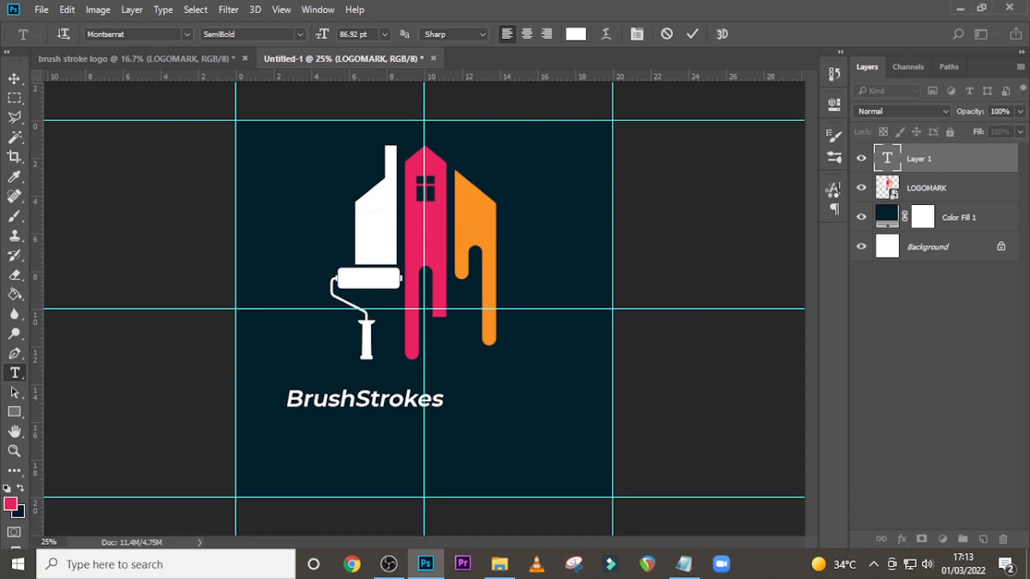
- Set the BrushStrokes text to the Elephant font, Regular style, at 184 pt
left_click(834, 189)
left_click(723, 205)
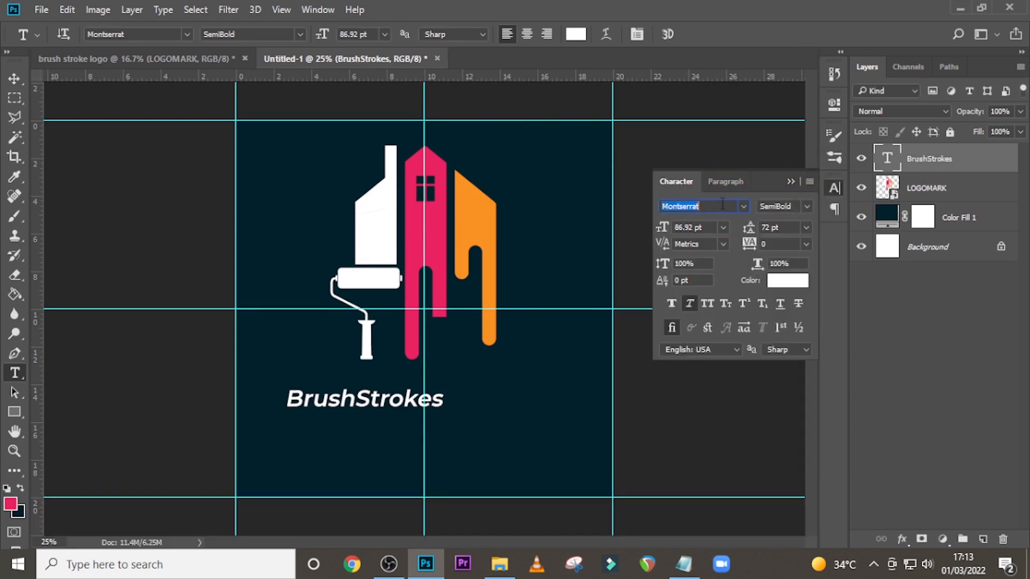
type("ELEP")
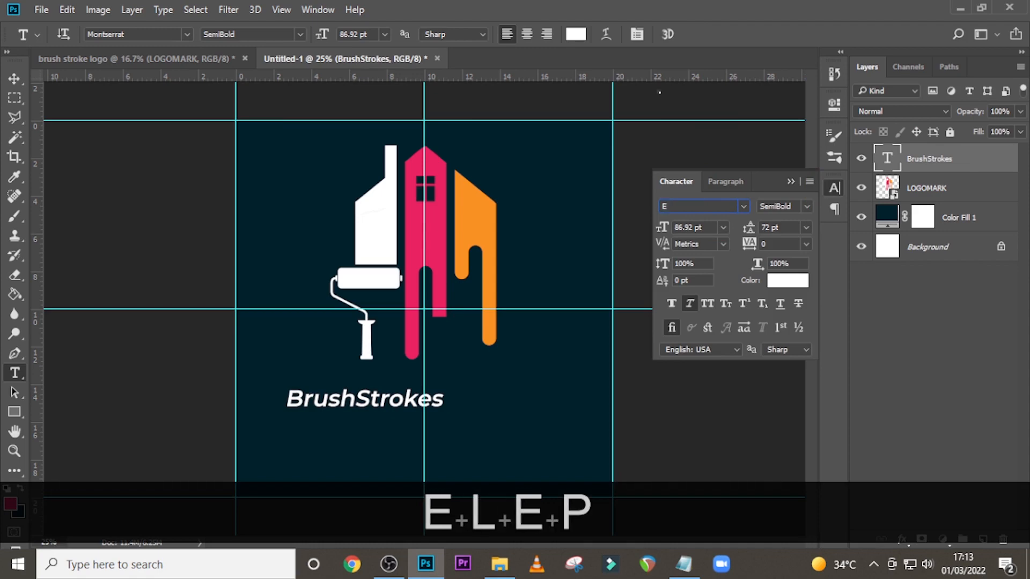
key("Return")
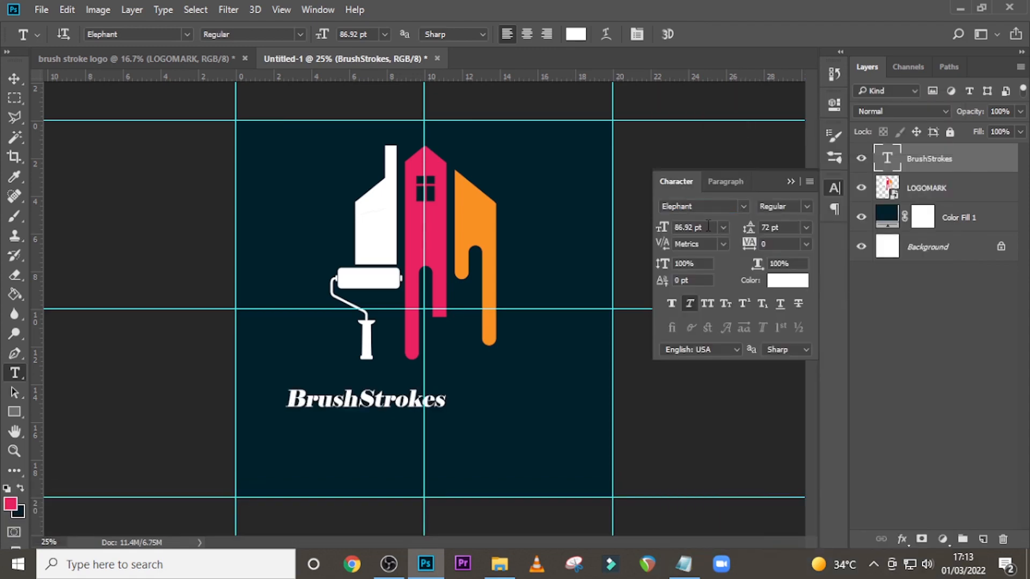
type("184")
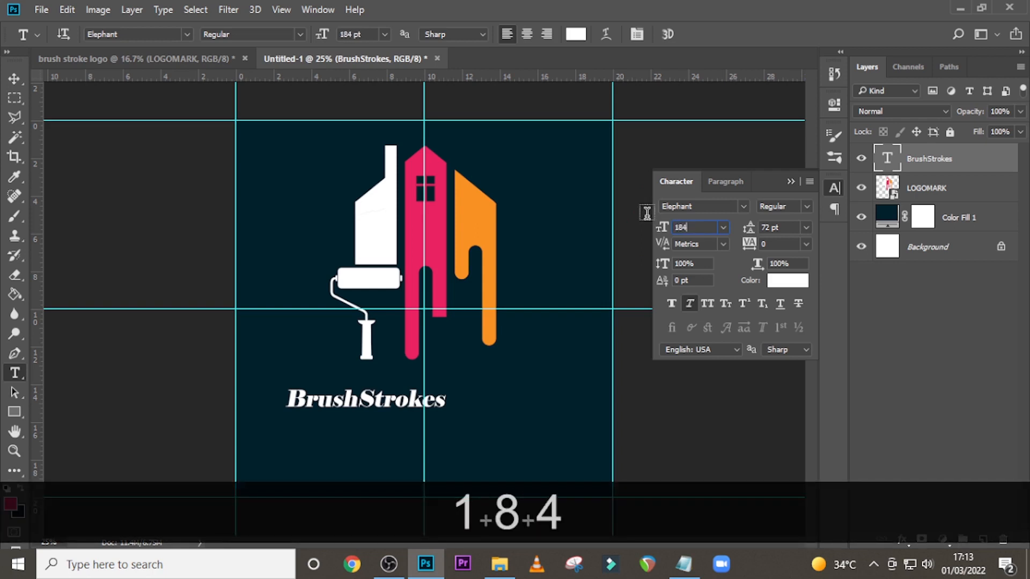
key("Return")
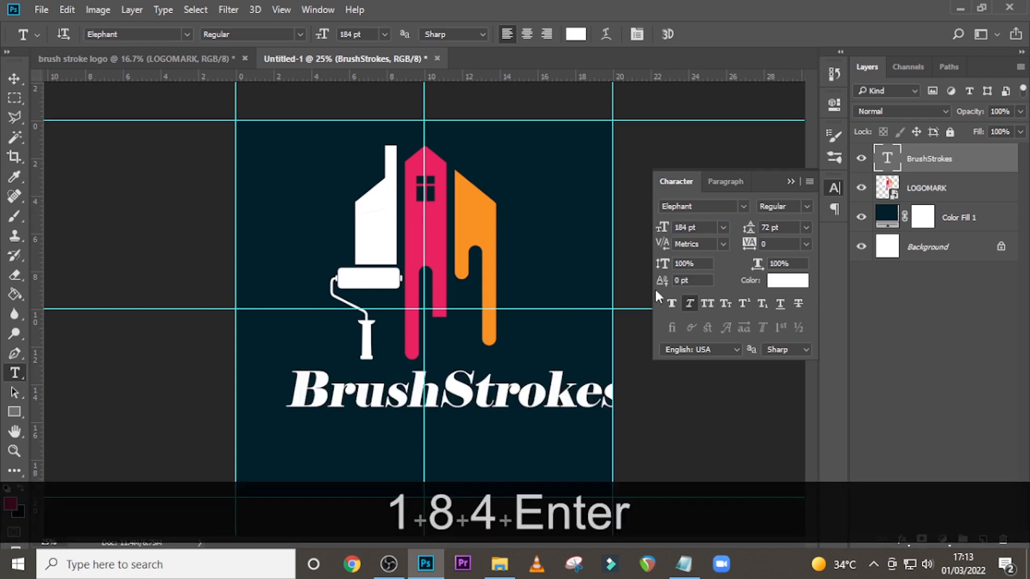
- Centre the BrushStrokes text horizontally on the vertical centre guide and nudge it slightly further below the logomark
key("ctrl+t")
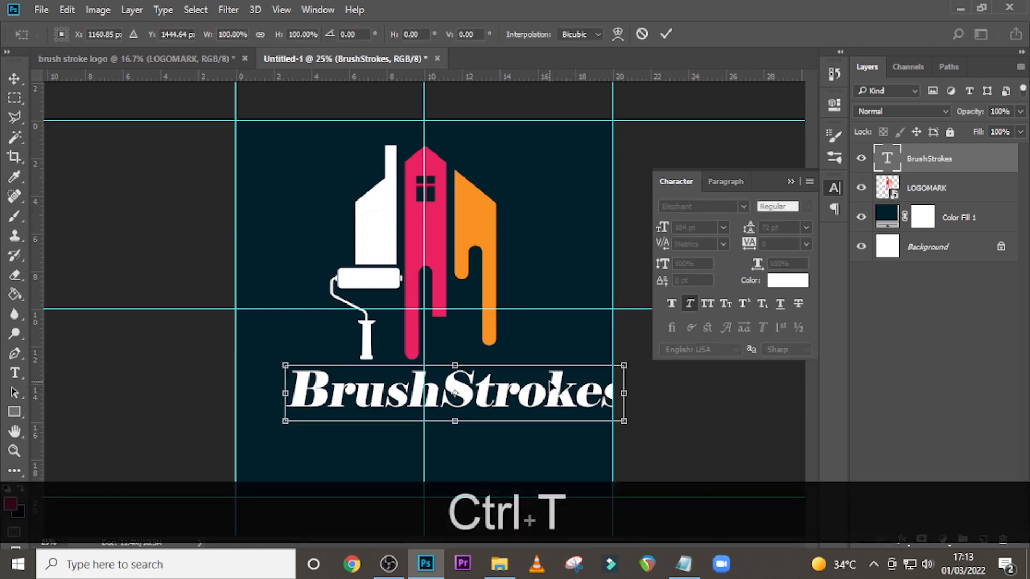
left_click_drag(553, 387, 528, 394)
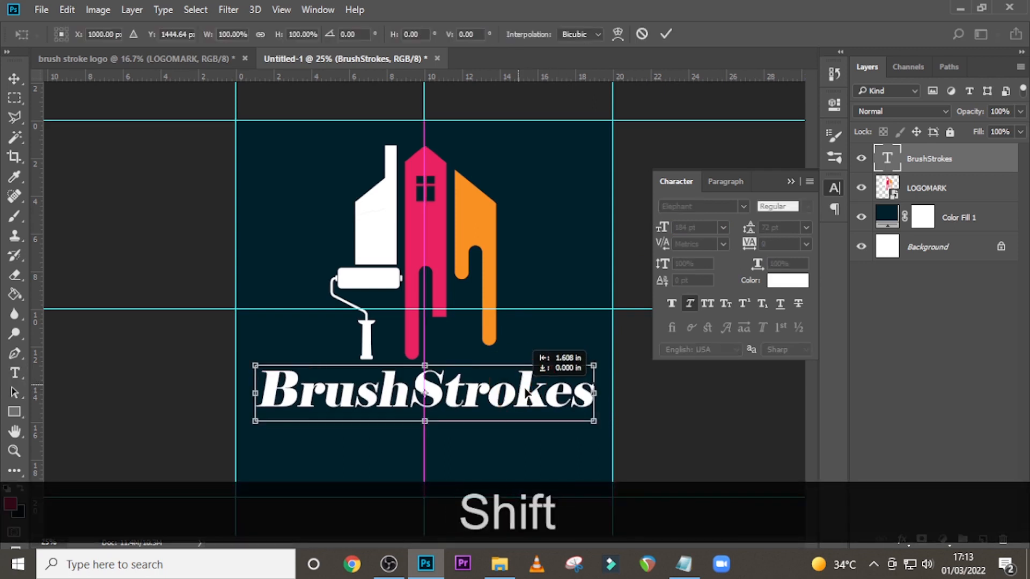
key("shift+Down")
key("shift+Down")
key("Return")
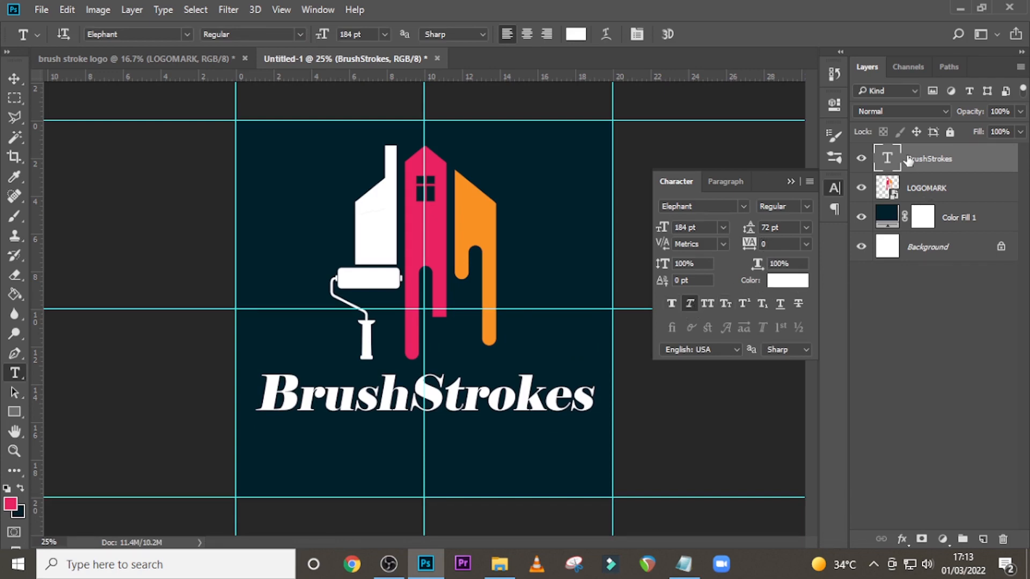
- Colour the word Brush in the brand name pink (ea1d62), sampled from the middle bar of the logomark
double_click(890, 160)
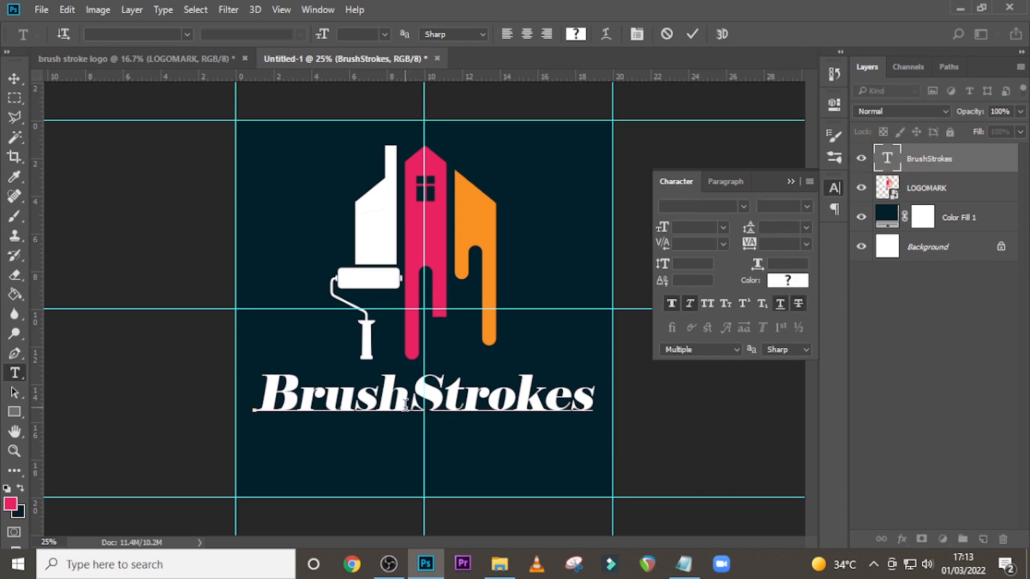
left_click_drag(409, 404, 213, 405)
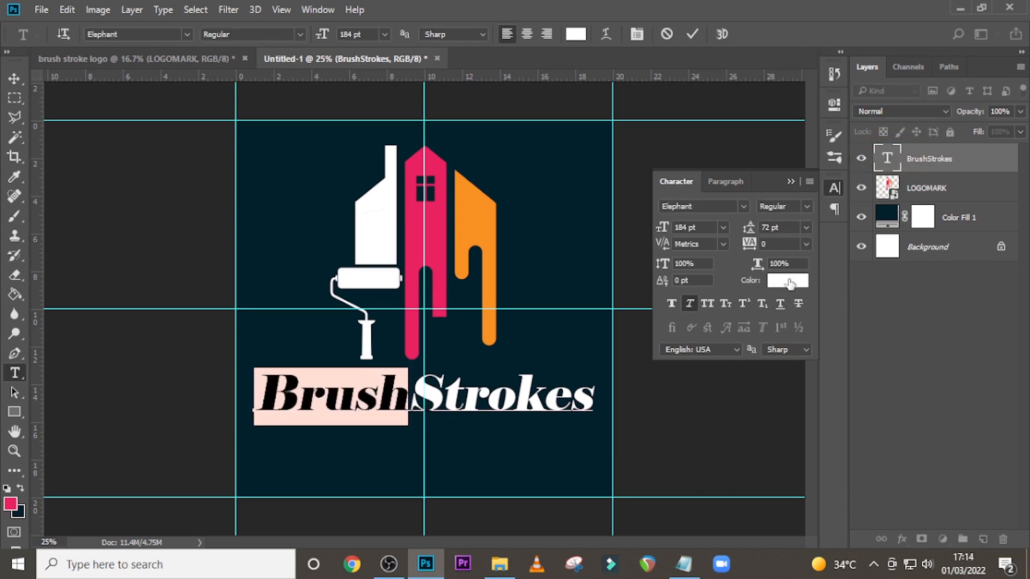
left_click(787, 280)
left_click(429, 223)
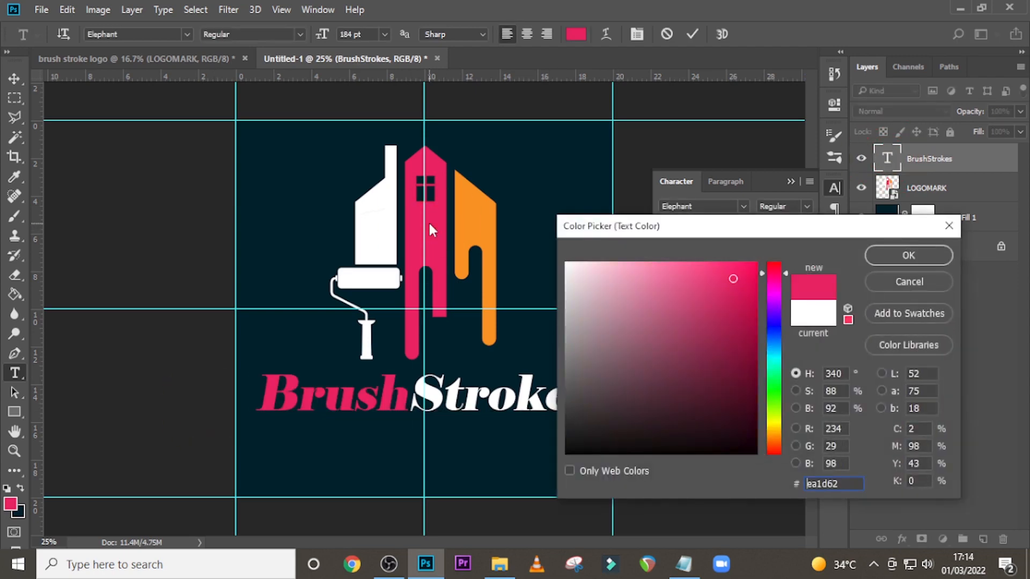
left_click(906, 256)
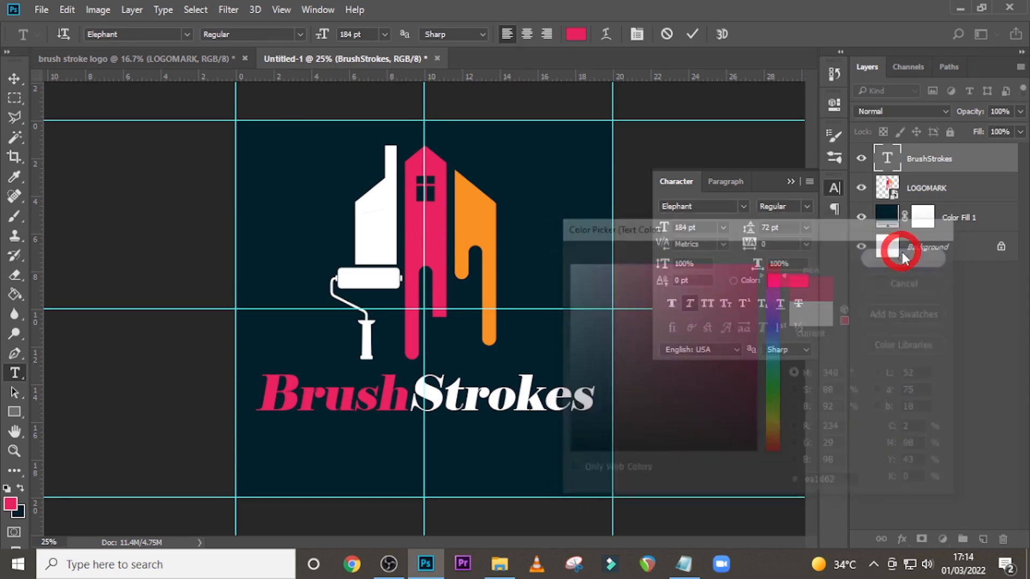
- Colour the word Strokes in the brand name orange, sampled from the orange bar of the logomark
mouse_move(424, 394)
left_mouse_down()
mouse_move(410, 403)
mouse_move(628, 391)
left_mouse_up()
left_click(788, 280)
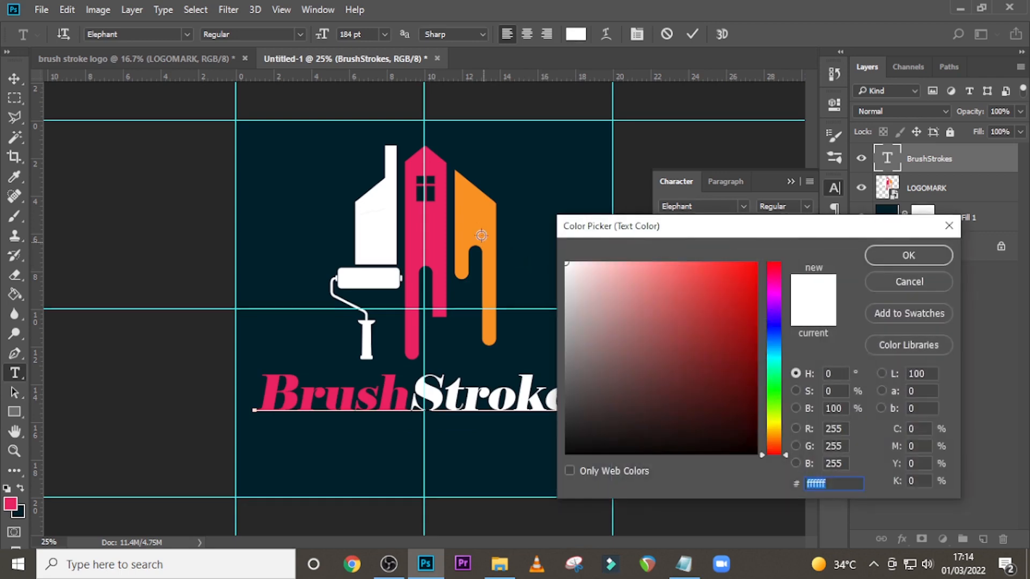
left_click(475, 237)
left_click(908, 258)
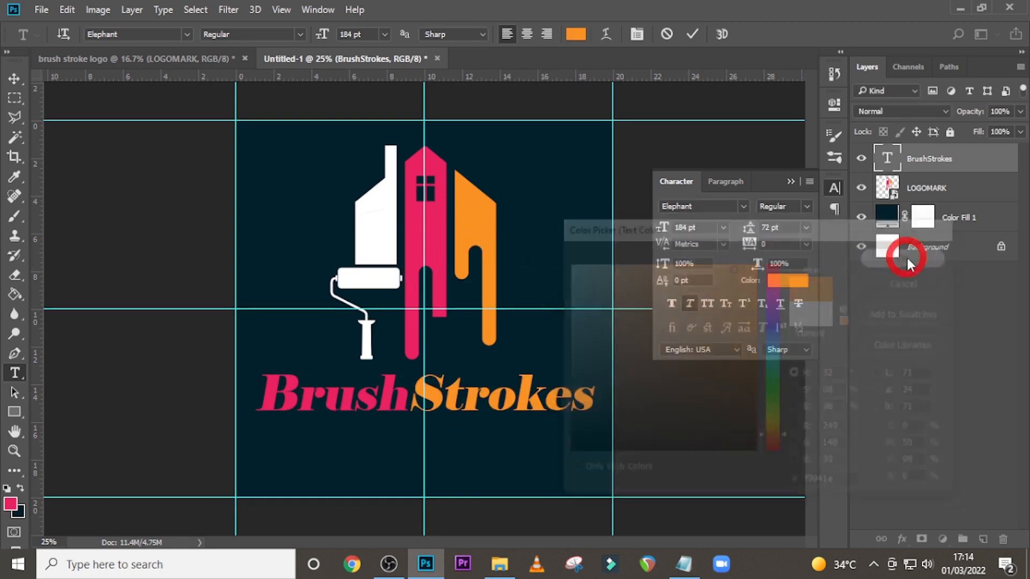
left_click(888, 162)
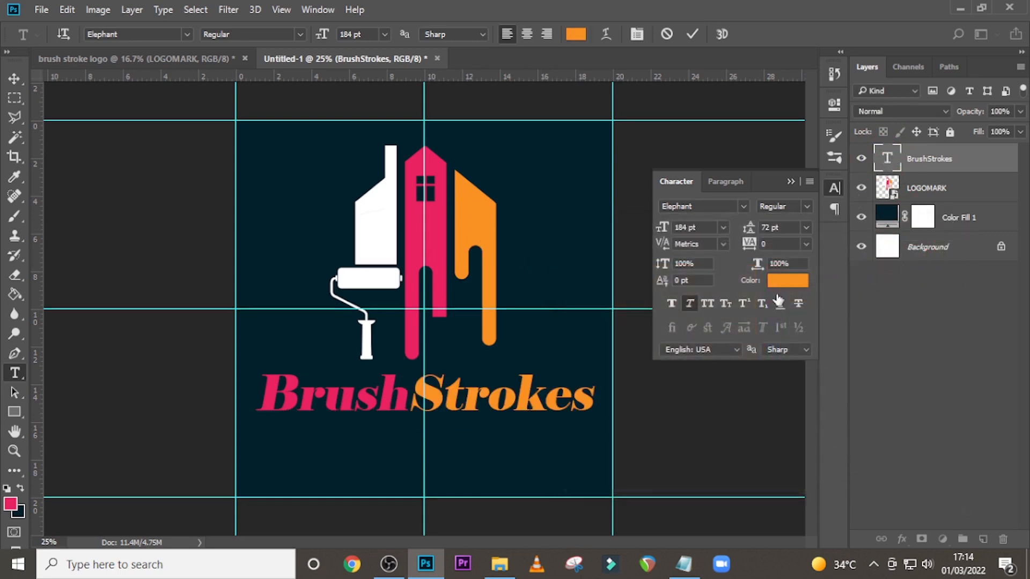
- Add a text layer below the brand name with the tagline Professional Painting & Decoration, copied from the 94.txt note in Notepad
key("t")
left_click(320, 444)
left_click(690, 567)
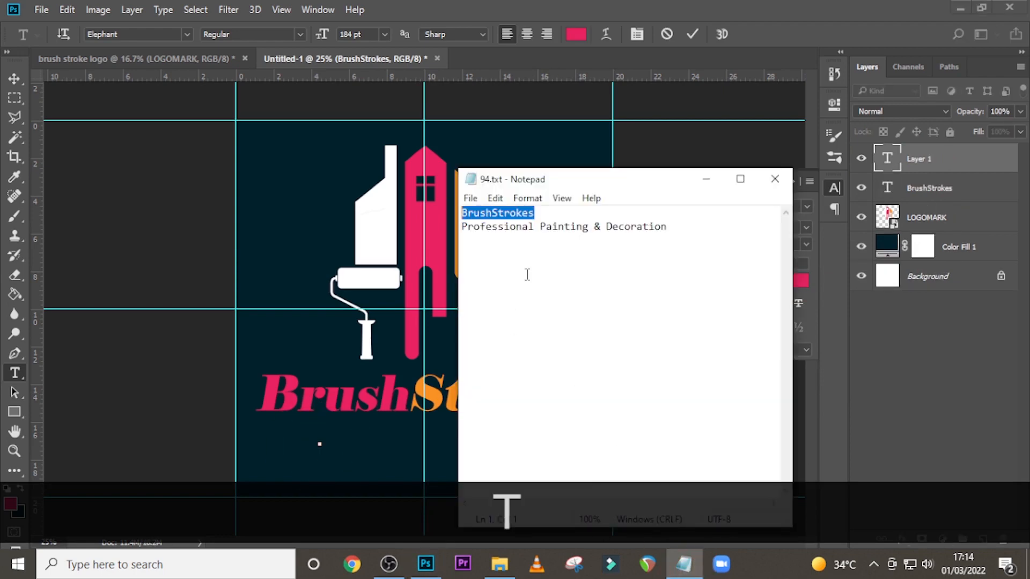
left_click_drag(684, 224, 461, 226)
key("ctrl+c")
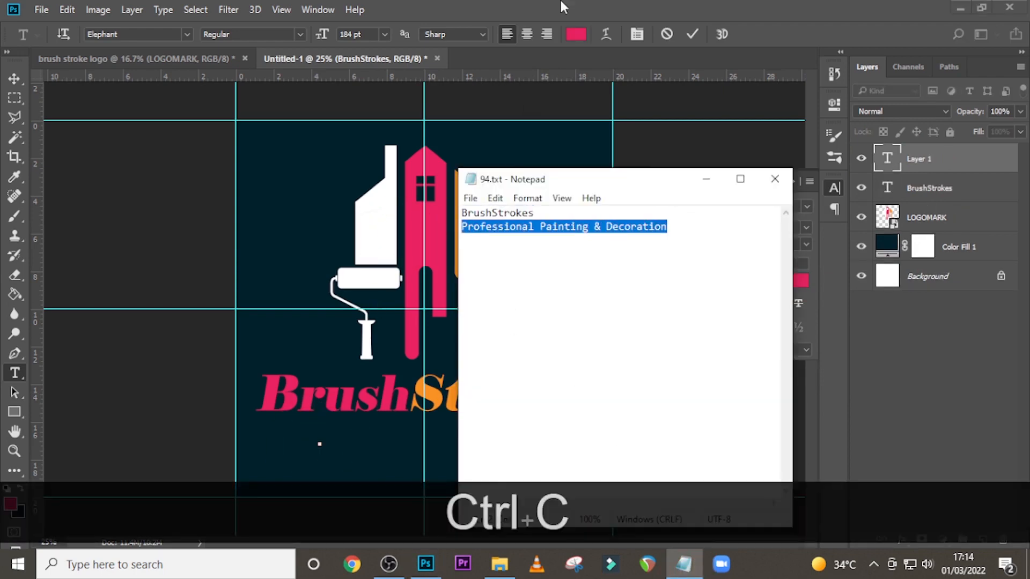
left_click(774, 178)
key("ctrl+v")
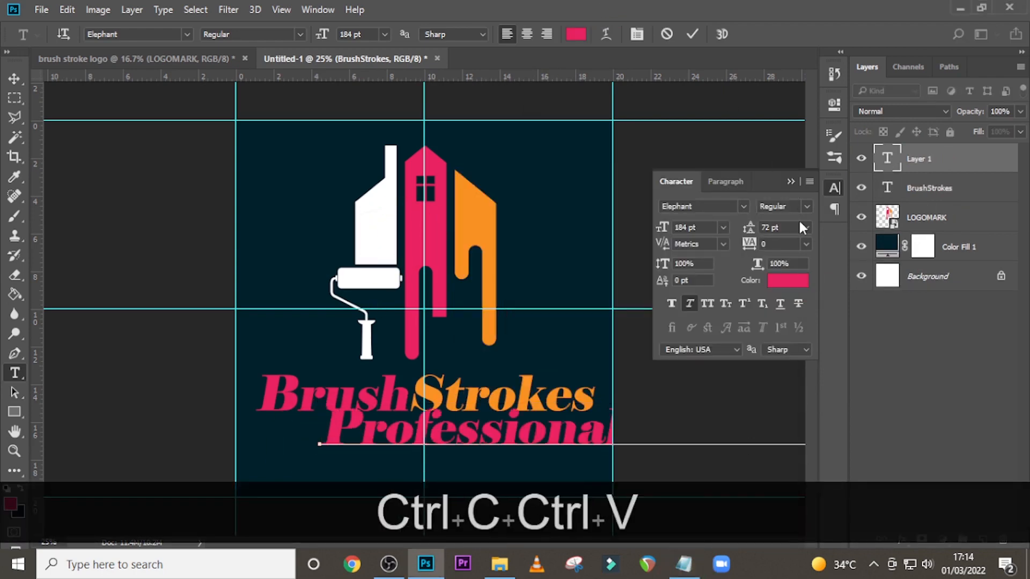
left_click(953, 159)
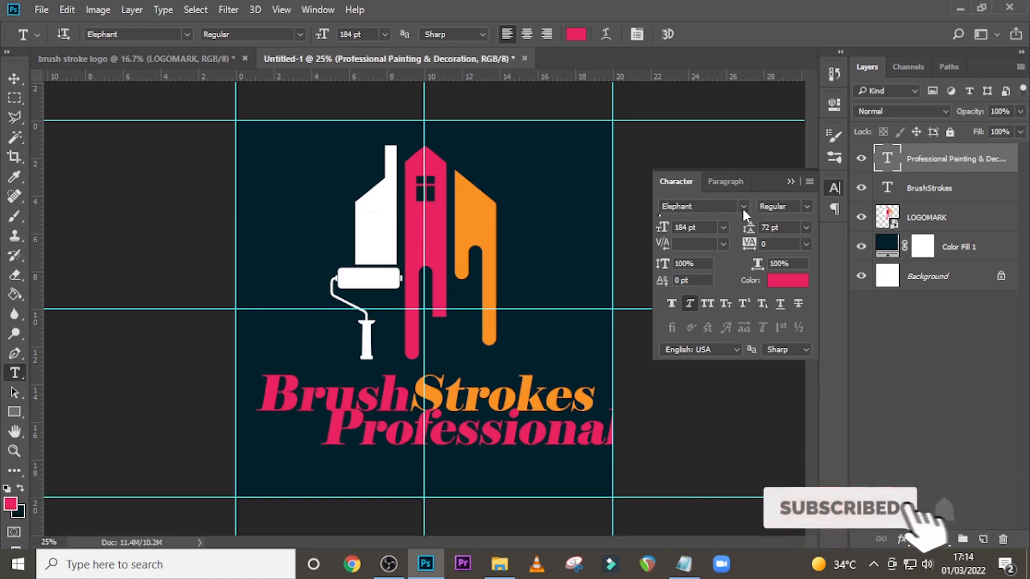
- Set the tagline to the Montserrat font, SemiBold style, at 54 pt
left_click(743, 209)
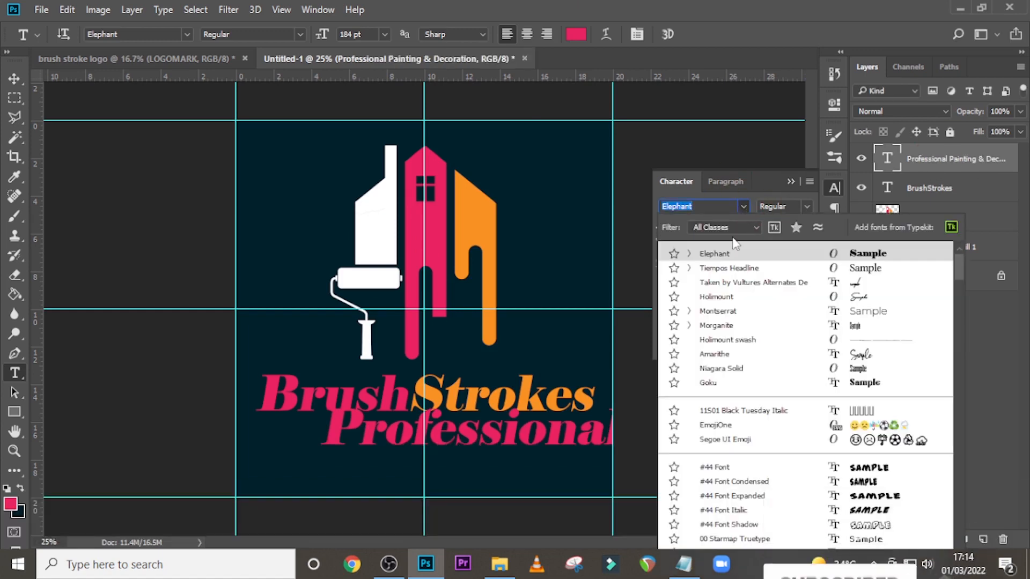
left_click(716, 312)
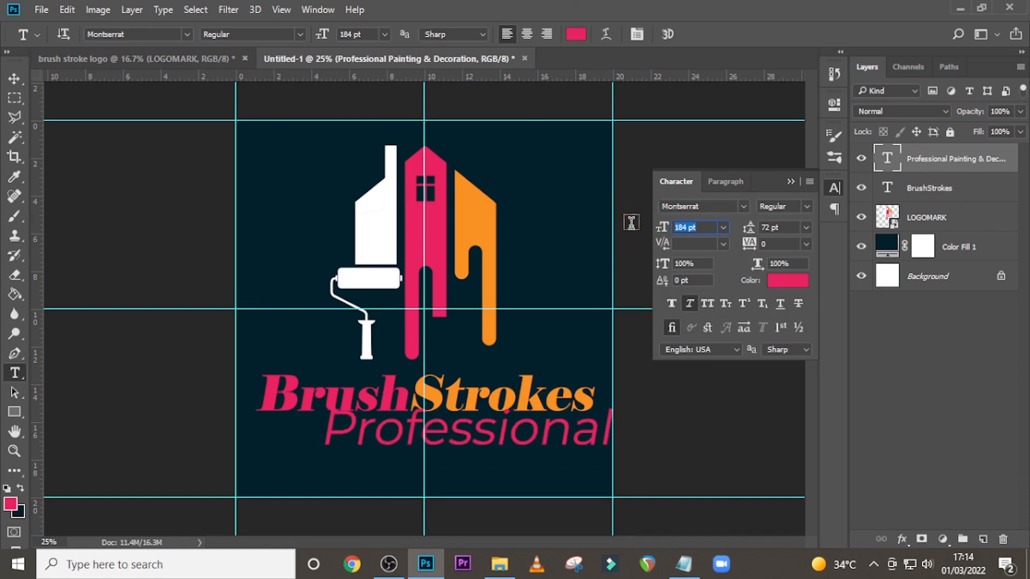
type("54")
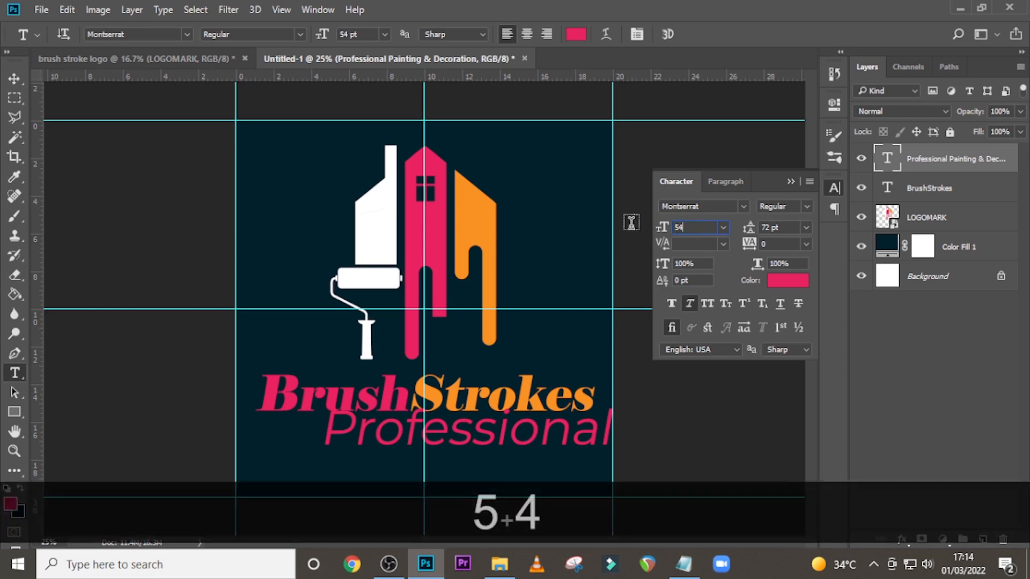
key("Return")
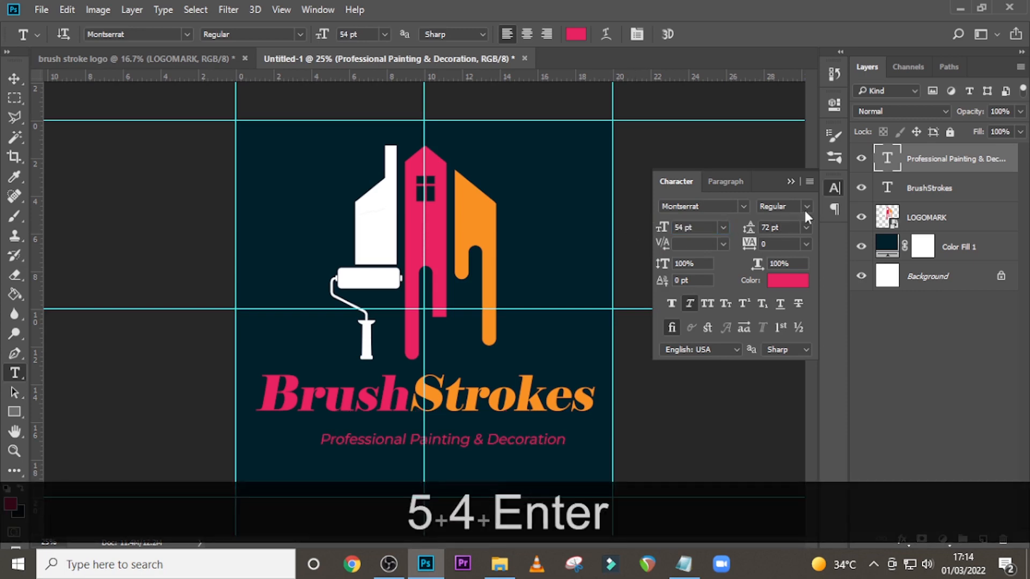
left_click(807, 208)
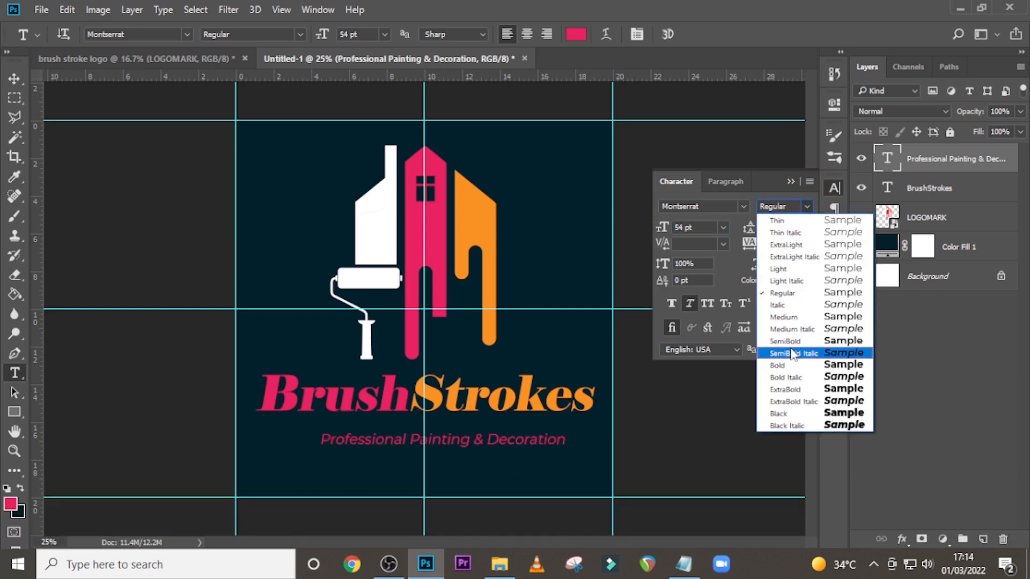
left_click(791, 341)
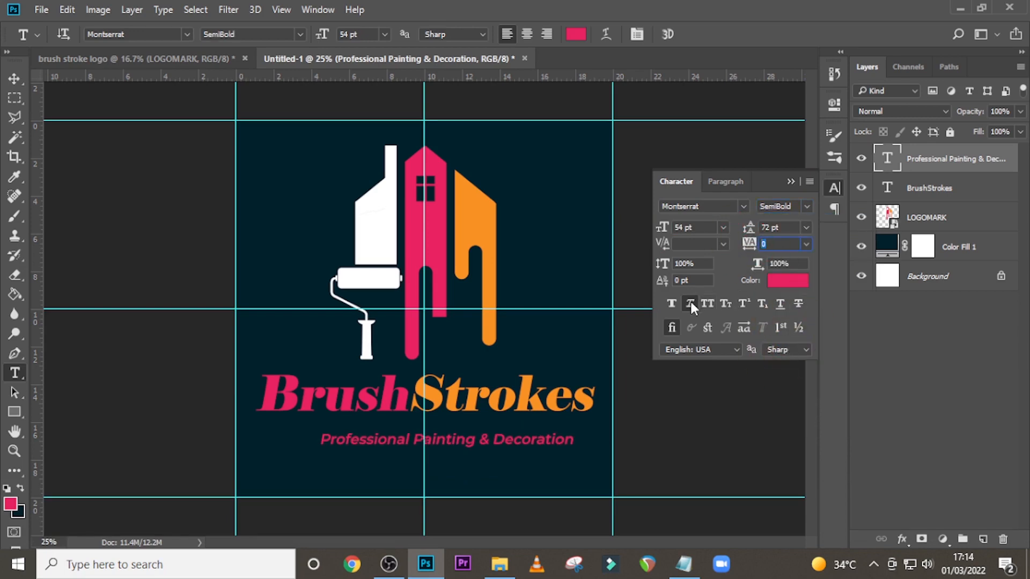
- Change the tagline's text colour to white (ffffff) and collapse the character settings
left_click(787, 279)
type("ffffff")
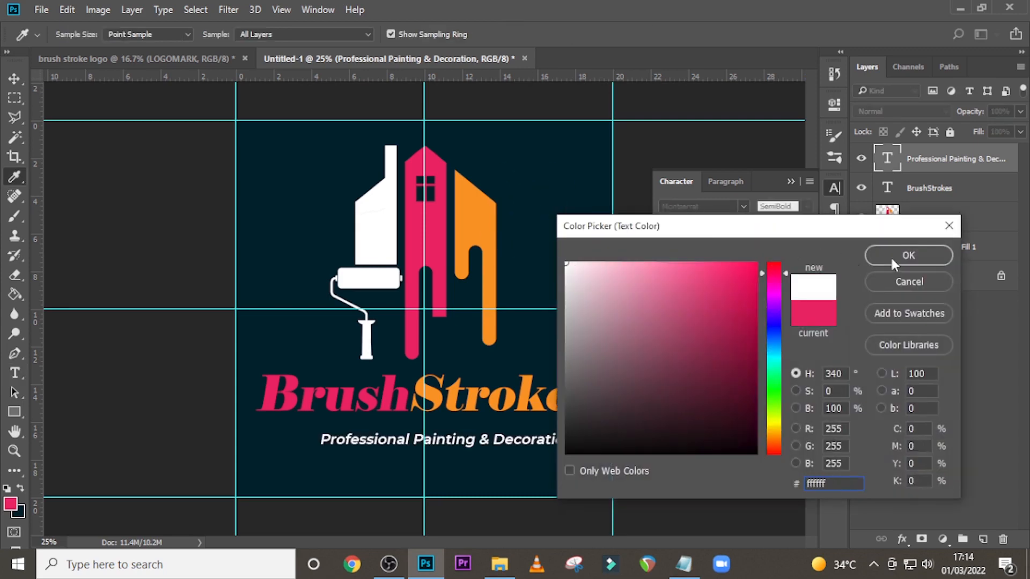
left_click(908, 255)
left_click(790, 182)
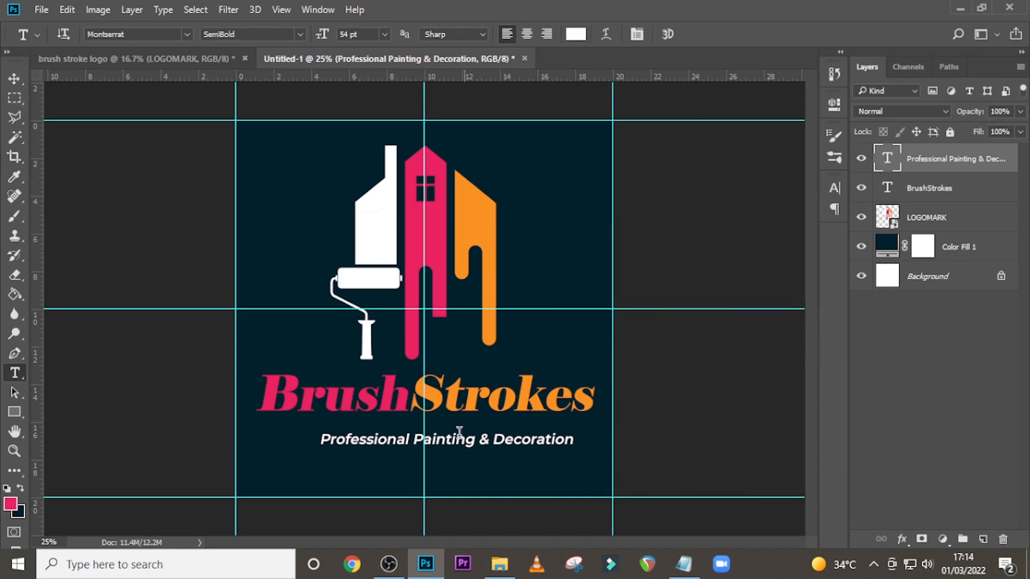
- Centre the tagline horizontally under the BrushStrokes name and nudge it up close beneath the lettering
key("ctrl+t")
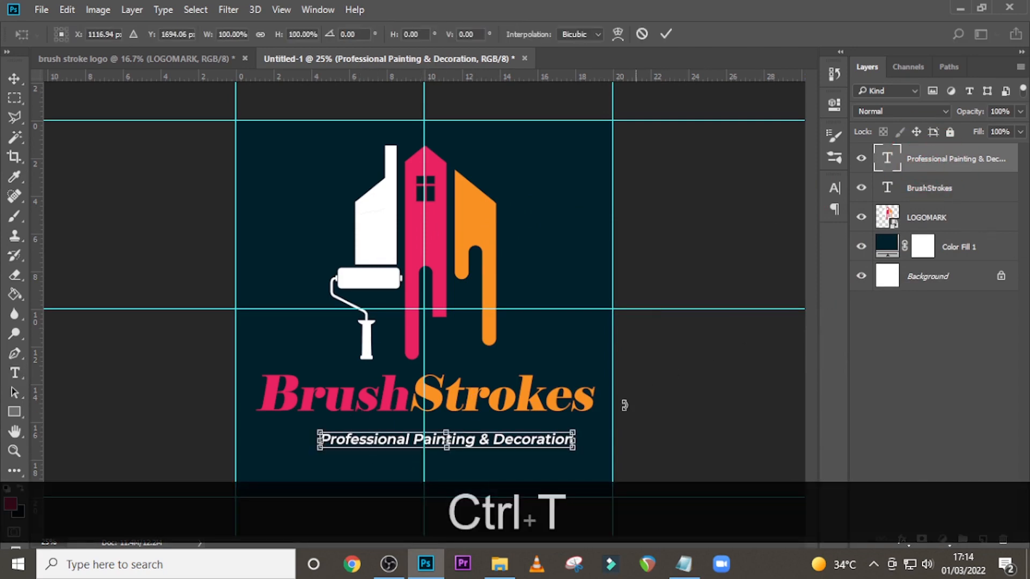
left_click_drag(520, 448, 499, 439)
key("shift+Left")
key("shift+Up")
key("Up")
key("Up")
key("Return")
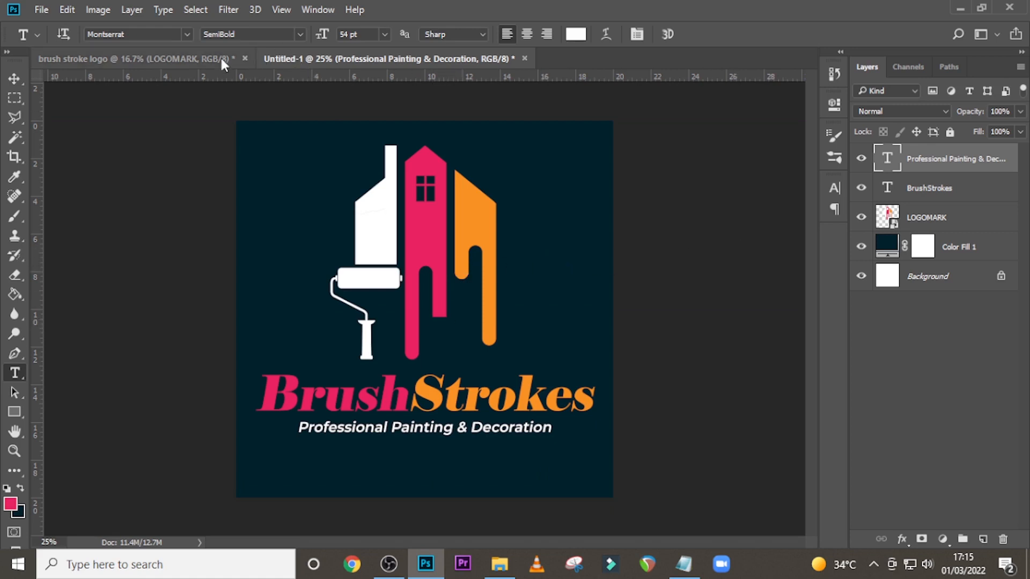
- Open the LOGOMARK smart object from the Untitled-1 layout for editing and expand its layer group
left_click(177, 60)
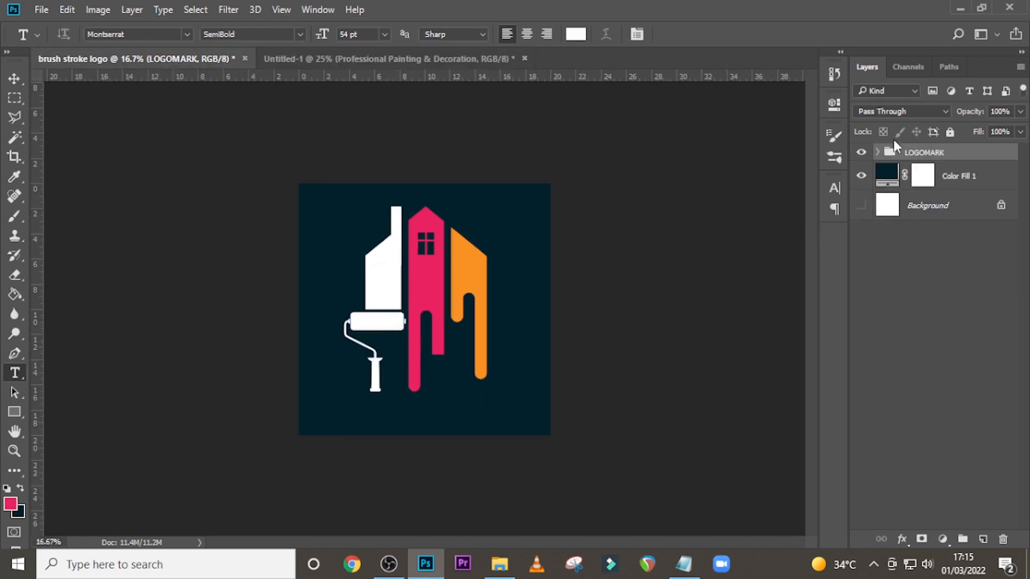
left_click(400, 58)
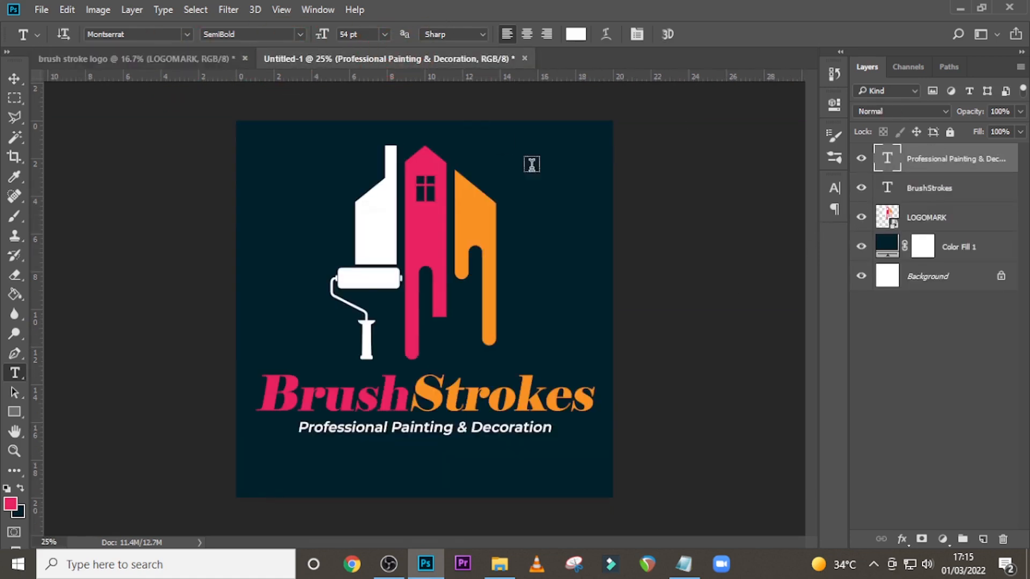
left_click(892, 218)
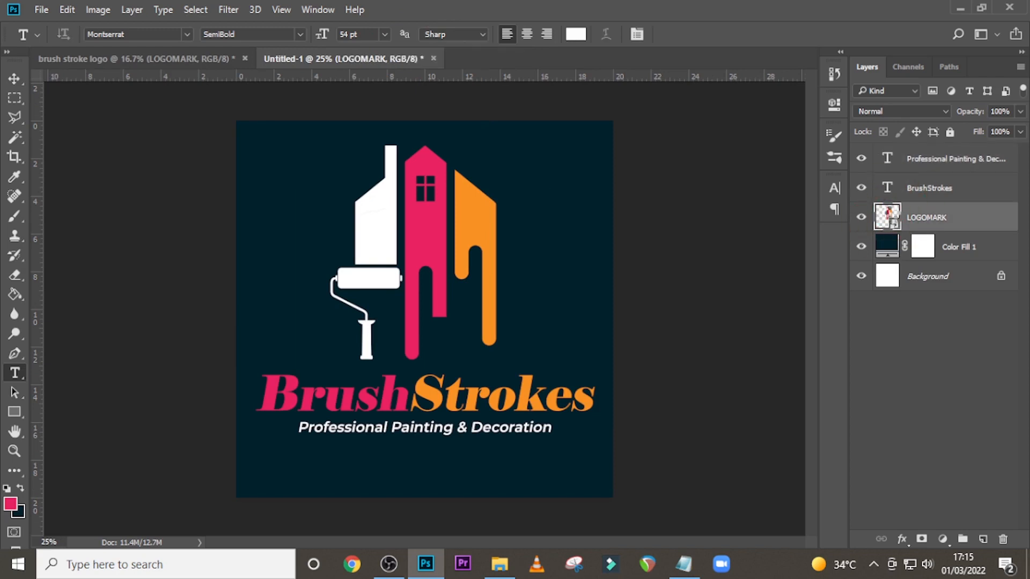
double_click(890, 210)
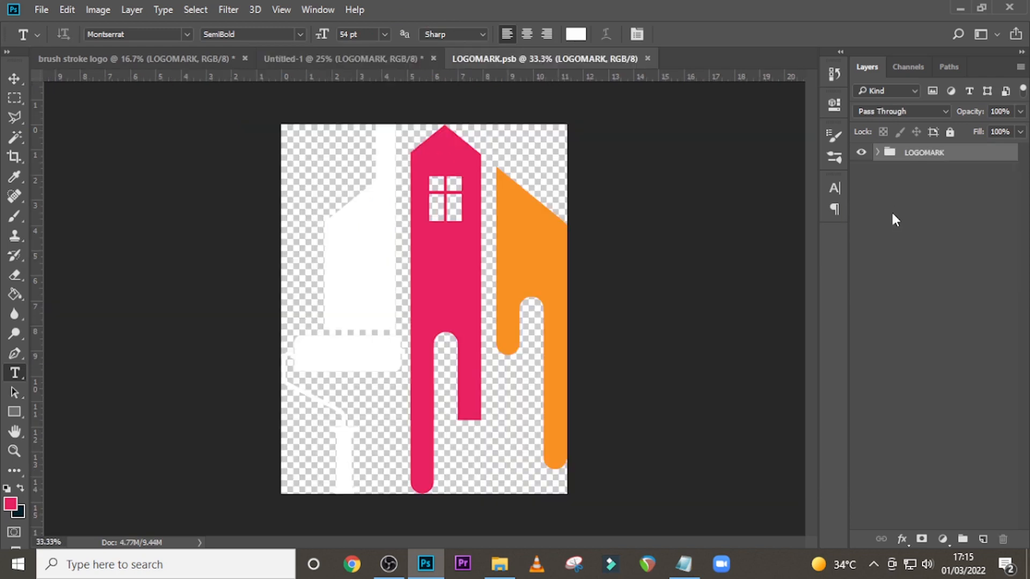
left_click(878, 153)
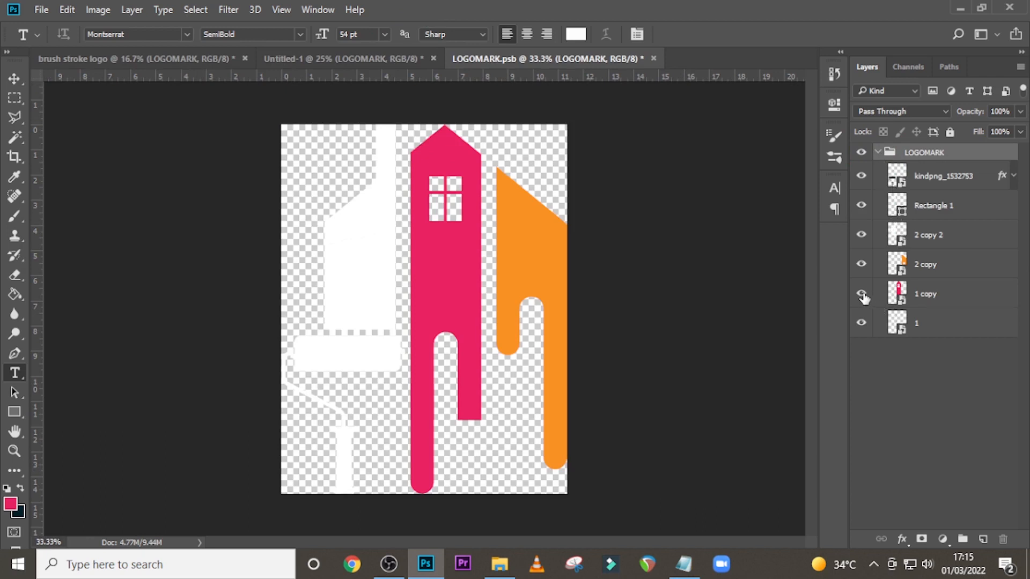
- Identify which part of the logomark layer 1 holds by switching its visibility off and on
left_click(897, 294, "ctrl")
key("ctrl+d")
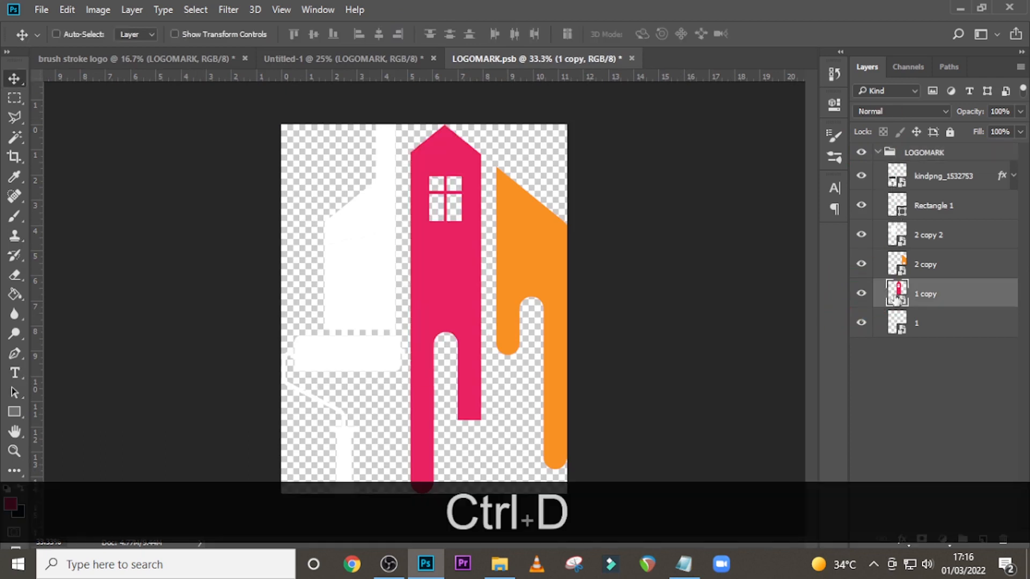
left_click(864, 324)
left_click(864, 324)
left_click(865, 324)
left_click(864, 324)
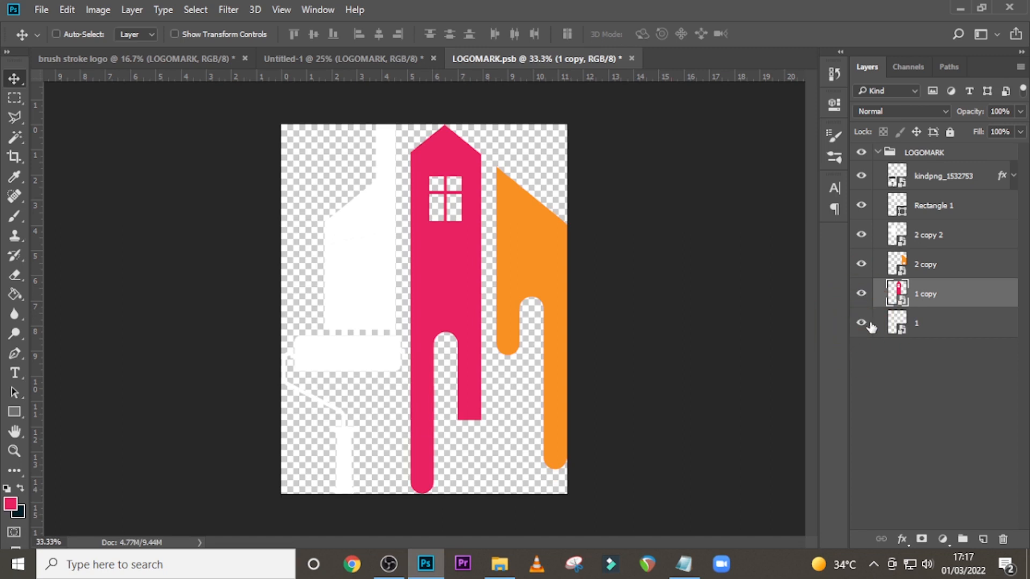
- Duplicate the drip bar on layer 1 and move the copy sideways over the pink house's shorter, square-ended leg
left_click(936, 323)
key("ctrl+j")
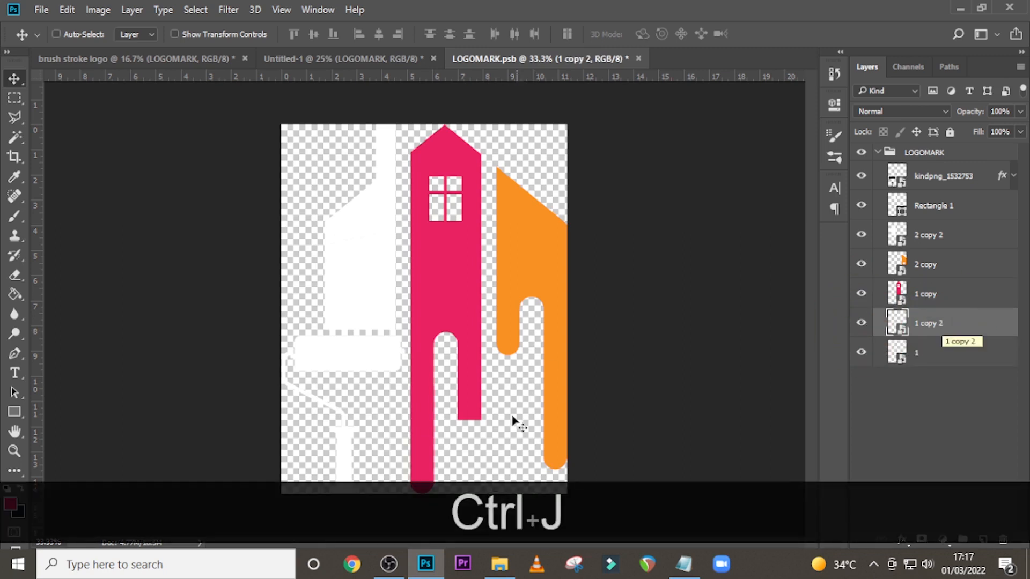
left_click_drag(448, 461, 482, 462)
- Adjust the copied bar's height so its rounded tip extends just below the square end of the shorter pink leg
key("ctrl+shift+equal")
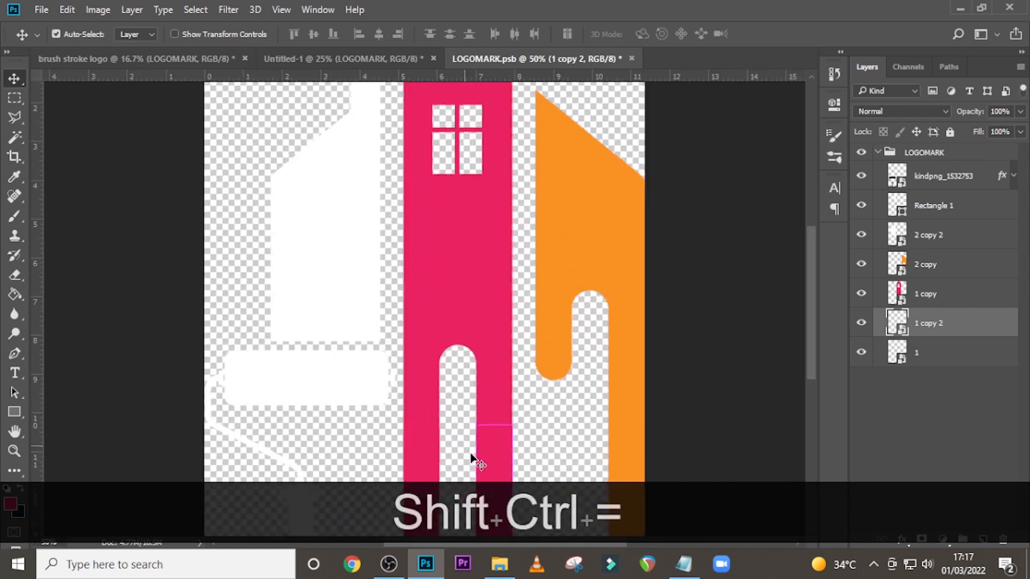
key("ctrl+shift+equal")
key("ctrl+shift+equal")
scroll(590, 385, "down", 5)
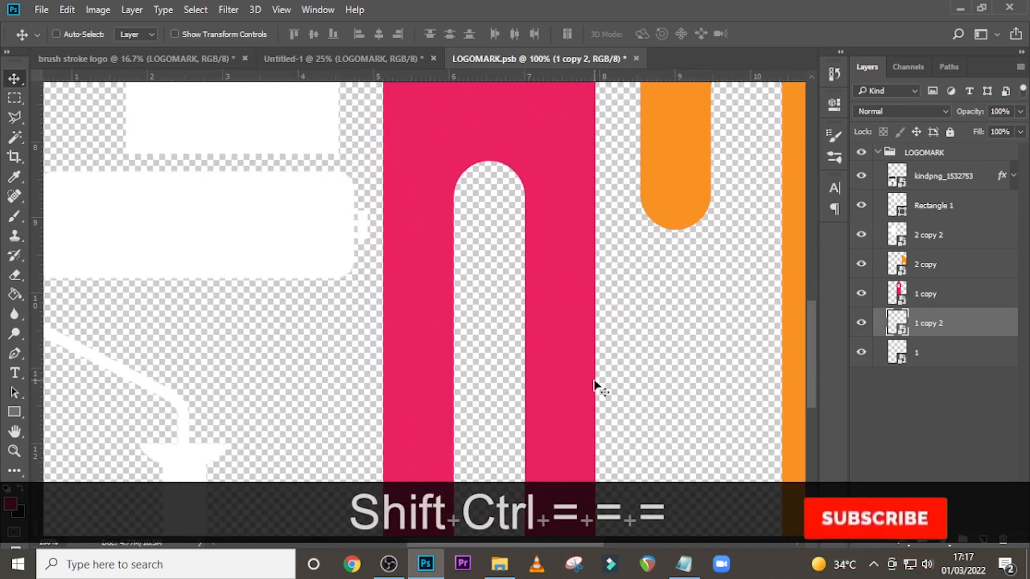
scroll(595, 386, "down", 5)
left_click_drag(575, 397, 575, 182)
scroll(674, 260, "up", 3)
left_click_drag(577, 260, 575, 305)
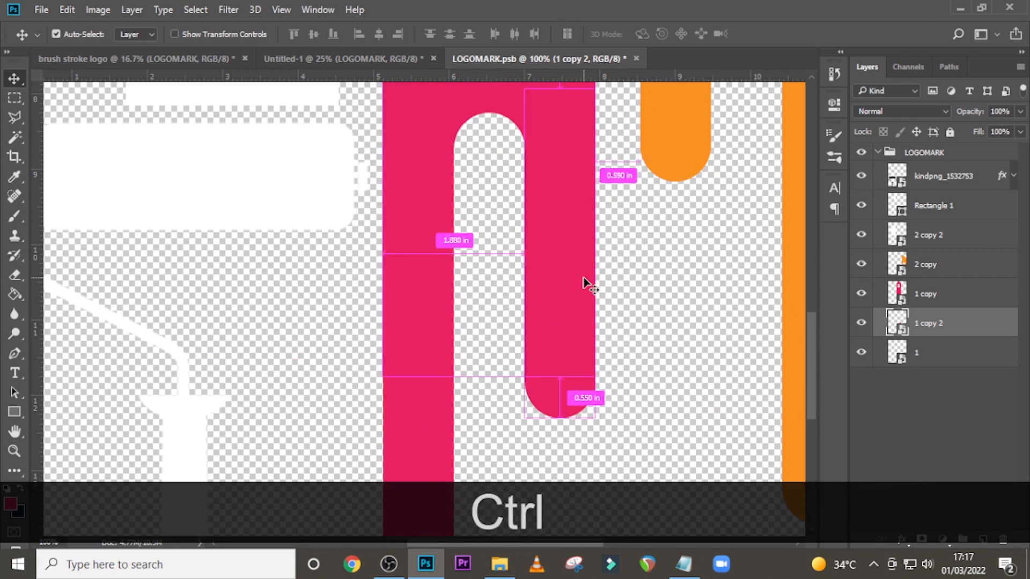
- Save the edited LOGOMARK smart object and close it to return to the logo layout
key("ctrl+0")
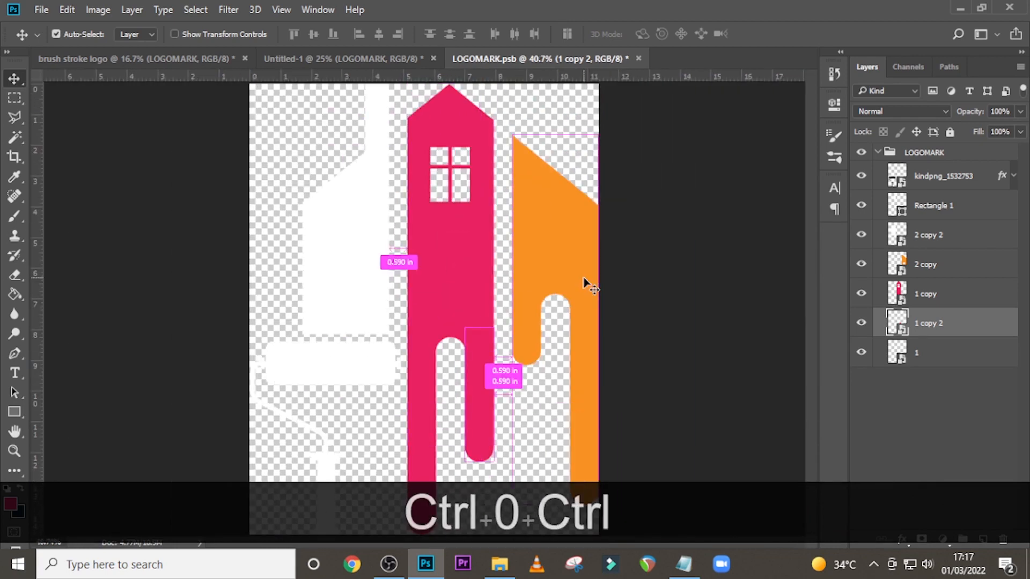
key("ctrl+s")
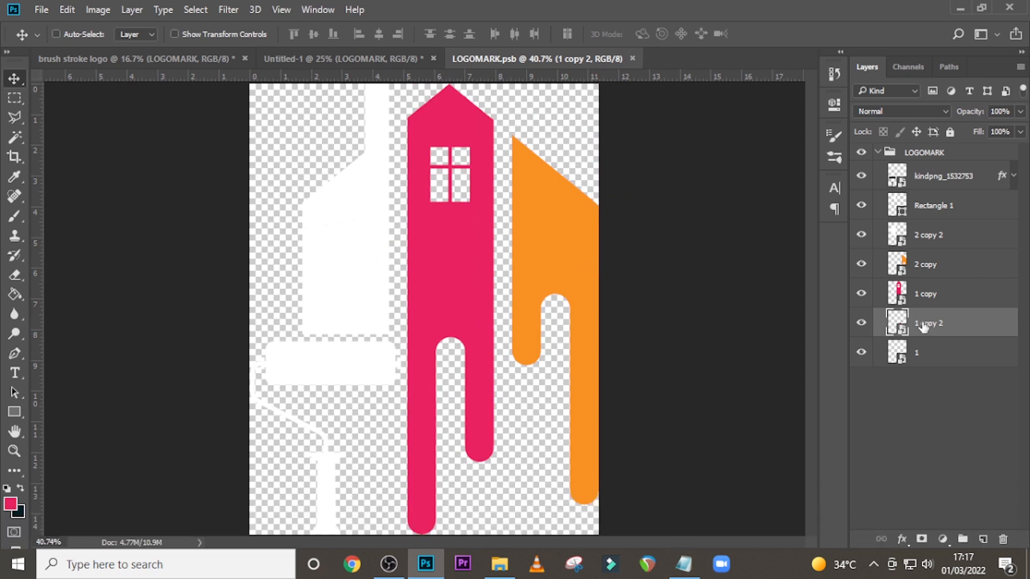
left_click(633, 56)
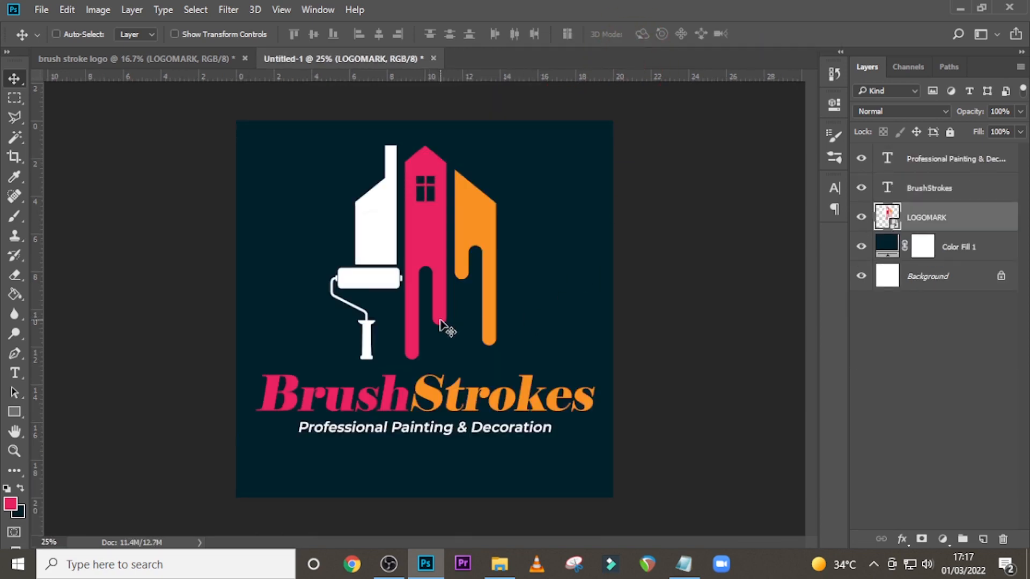